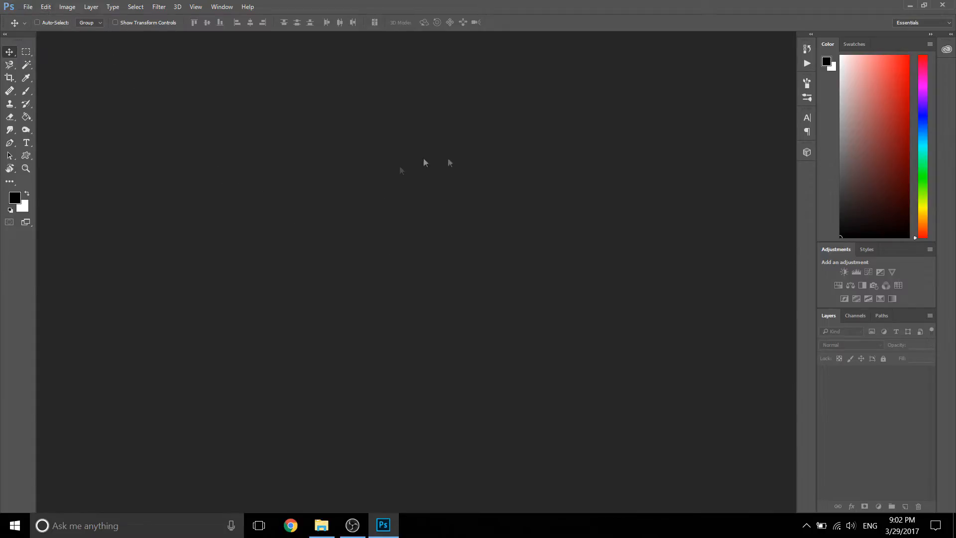
Step: Create a new 800 × 600 pixel RGB document at 150 pixels/inch with a white background
{"action": "left_click", "coordinate": [27, 7]}
{"action": "left_click", "coordinate": [323, 4]}
{"action": "left_click", "coordinate": [27, 8]}
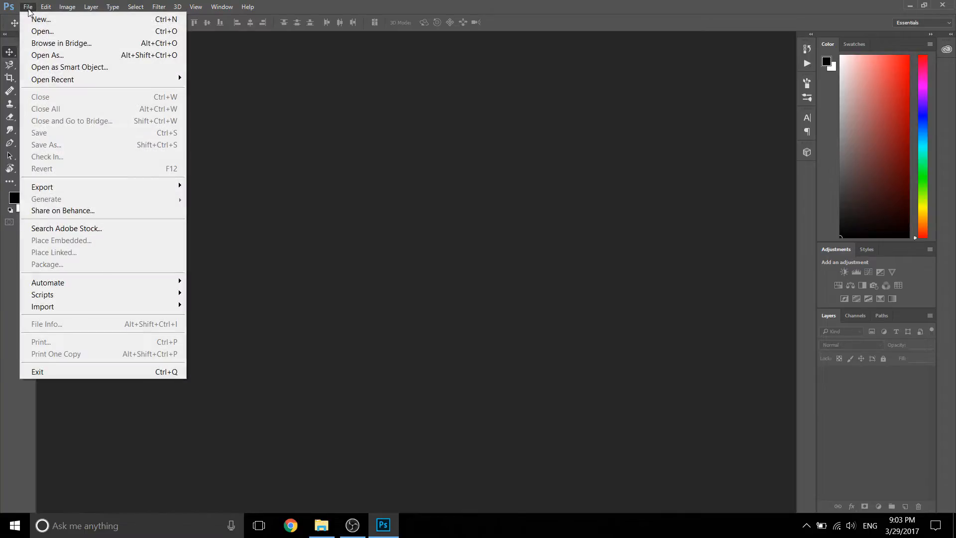
{"action": "left_click", "coordinate": [64, 22]}
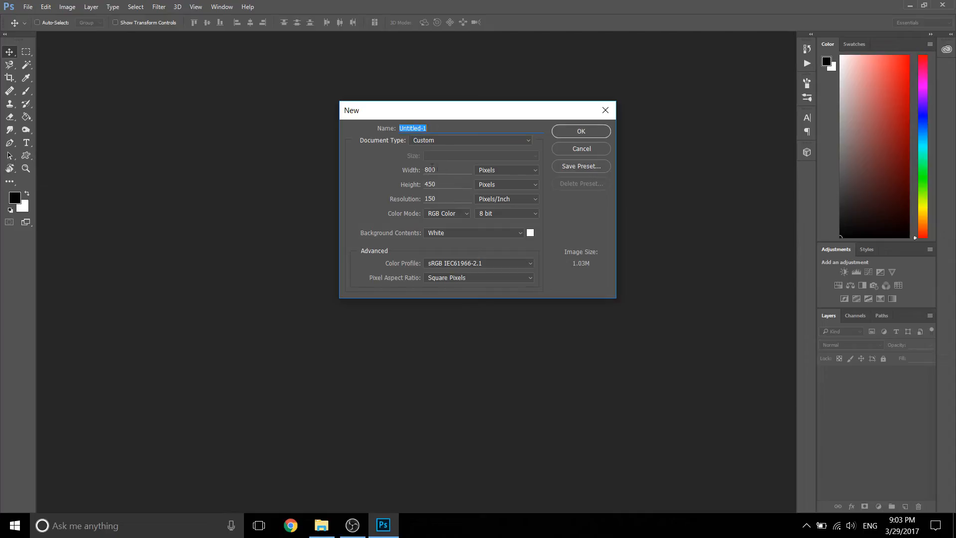
{"action": "left_click_drag", "start_coordinate": [443, 184], "coordinate": [395, 183]}
{"action": "type", "text": "600"}
{"action": "left_click", "coordinate": [581, 131]}
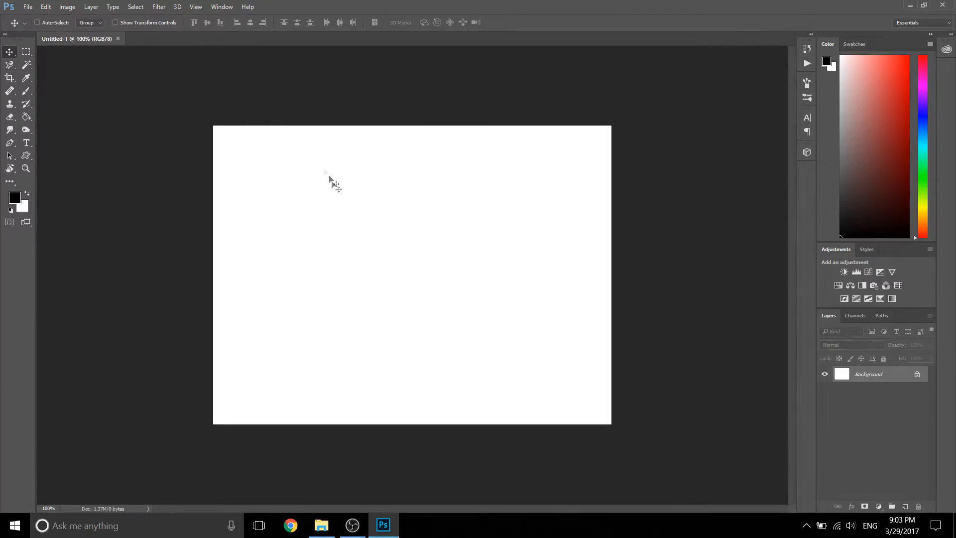
Step: Open the photo GOPR0107A from the GoPro folder
{"action": "left_click", "coordinate": [28, 7]}
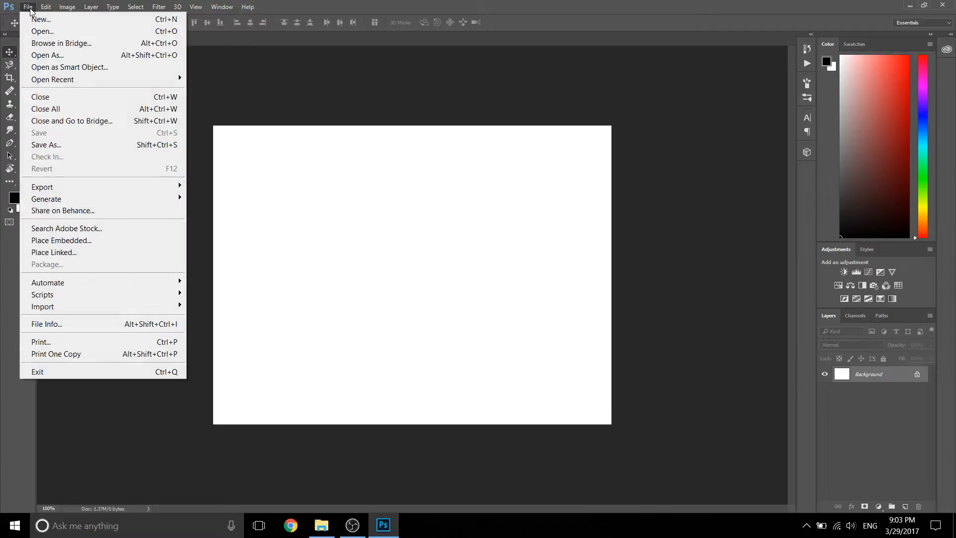
{"action": "left_click", "coordinate": [37, 32]}
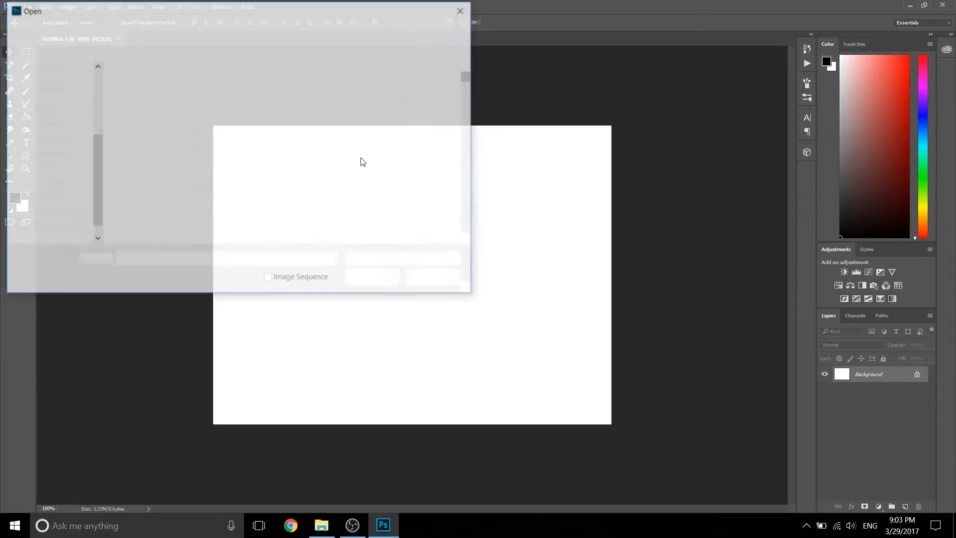
{"action": "scroll", "coordinate": [273, 172], "scroll_direction": "down", "scroll_amount": 15}
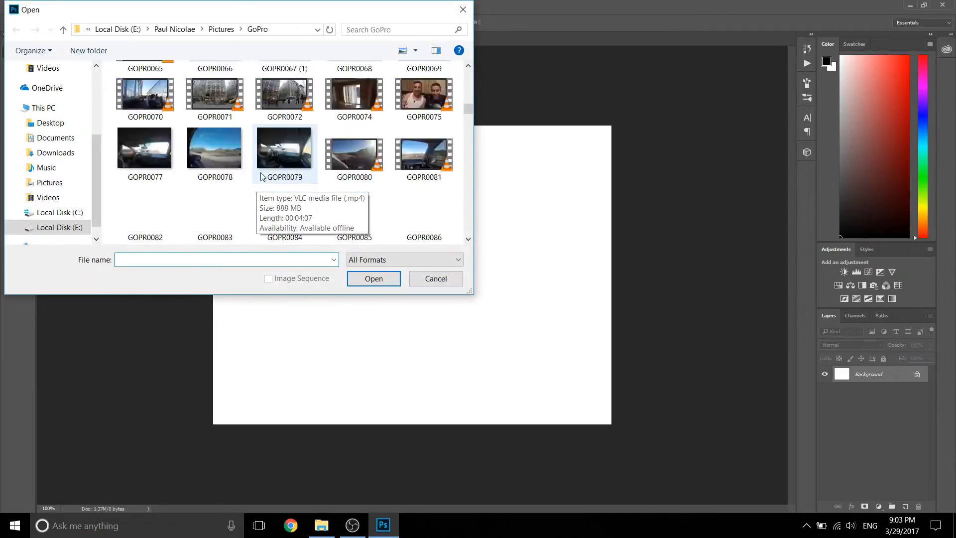
{"action": "left_click", "coordinate": [214, 148]}
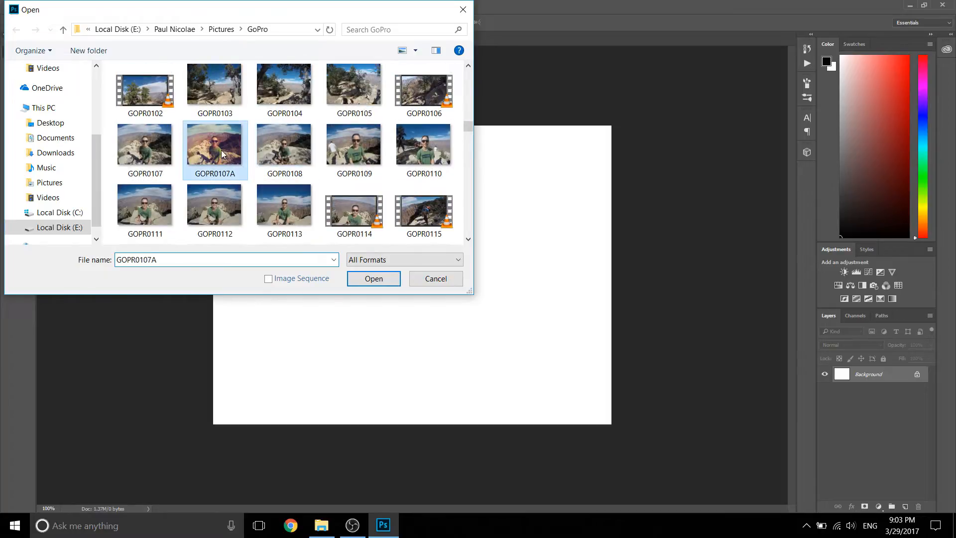
{"action": "left_click", "coordinate": [373, 279]}
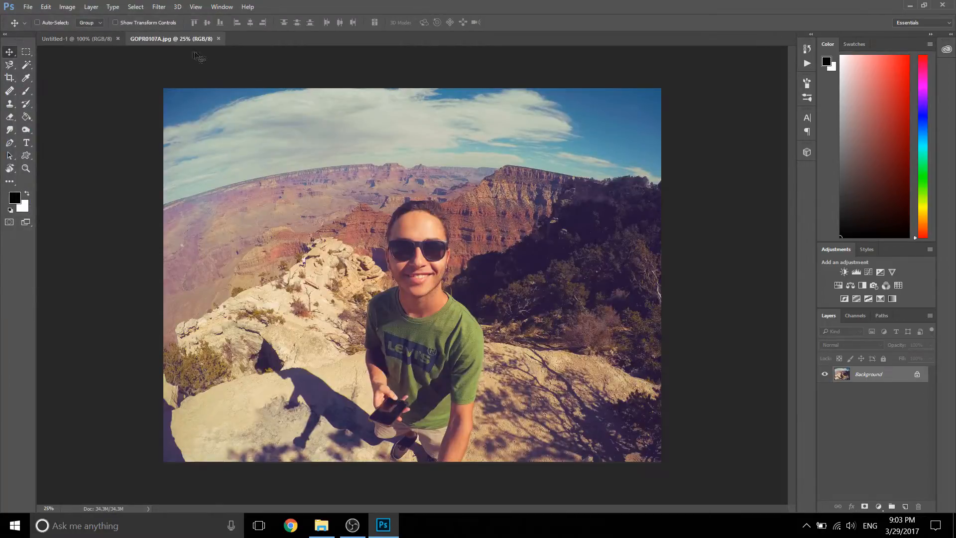
Step: Switch between the GOPR0107A photo and the blank Untitled-1 document to view both
{"action": "left_click", "coordinate": [83, 40]}
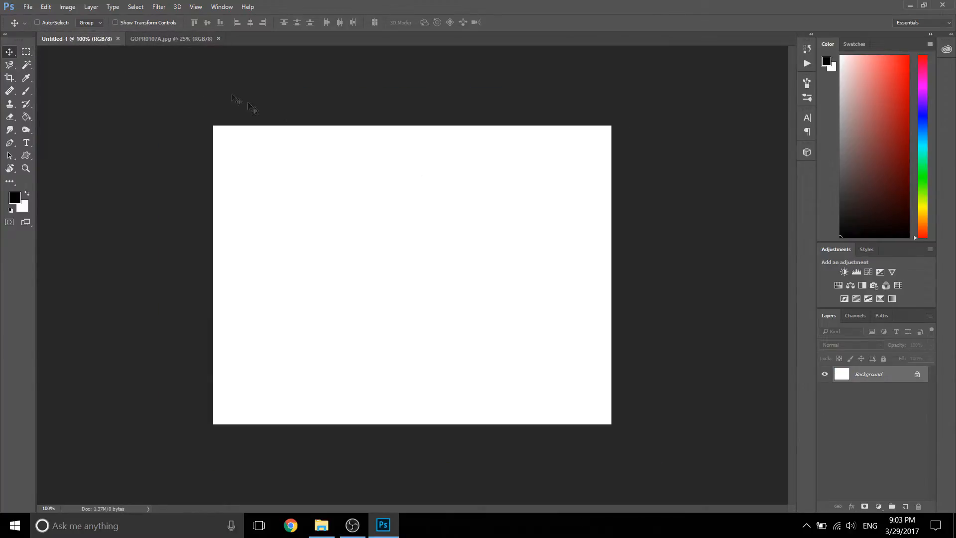
{"action": "left_click", "coordinate": [156, 38]}
{"action": "left_click", "coordinate": [75, 39]}
Step: Try to move the locked Background layer of the GOPR0107A photo with the Move tool
{"action": "left_click", "coordinate": [132, 42]}
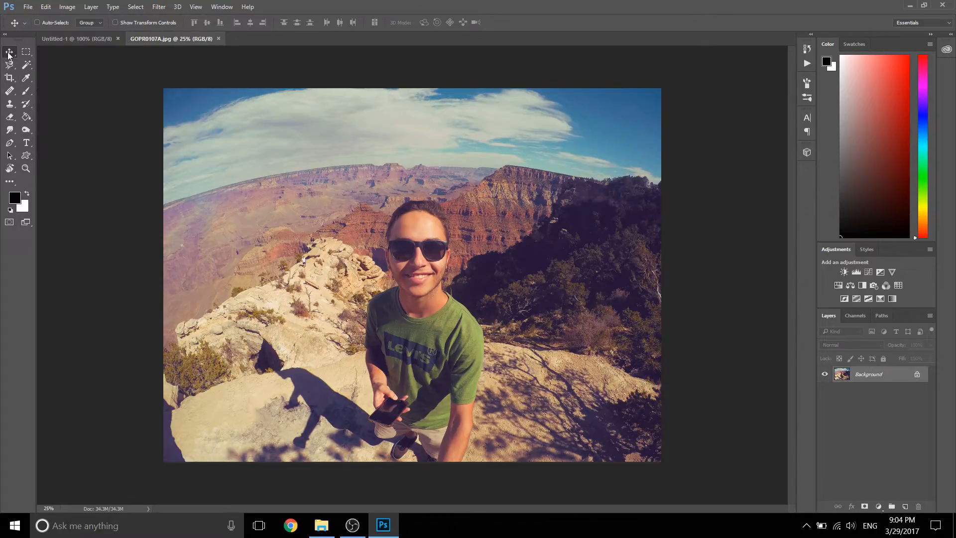
{"action": "left_click_drag", "start_coordinate": [441, 241], "coordinate": [437, 199]}
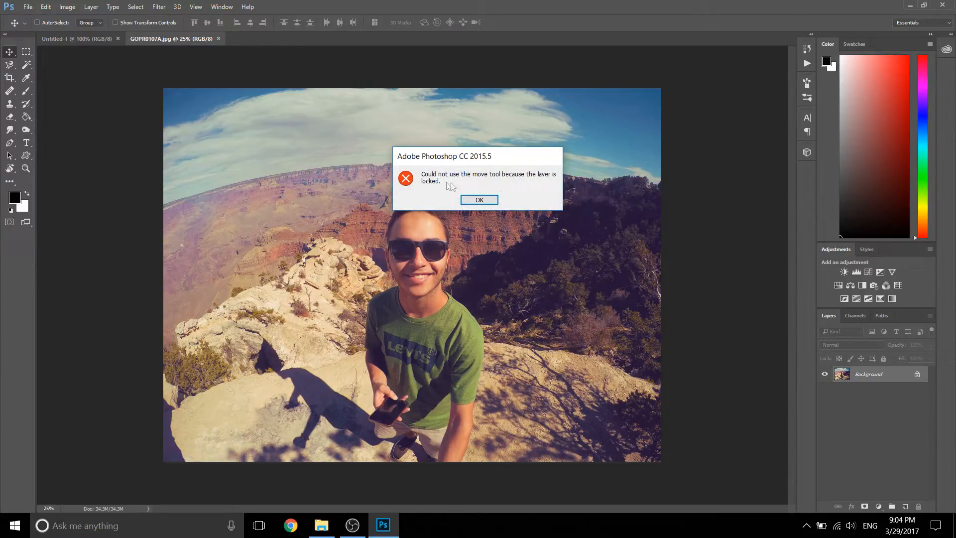
{"action": "left_click", "coordinate": [479, 201]}
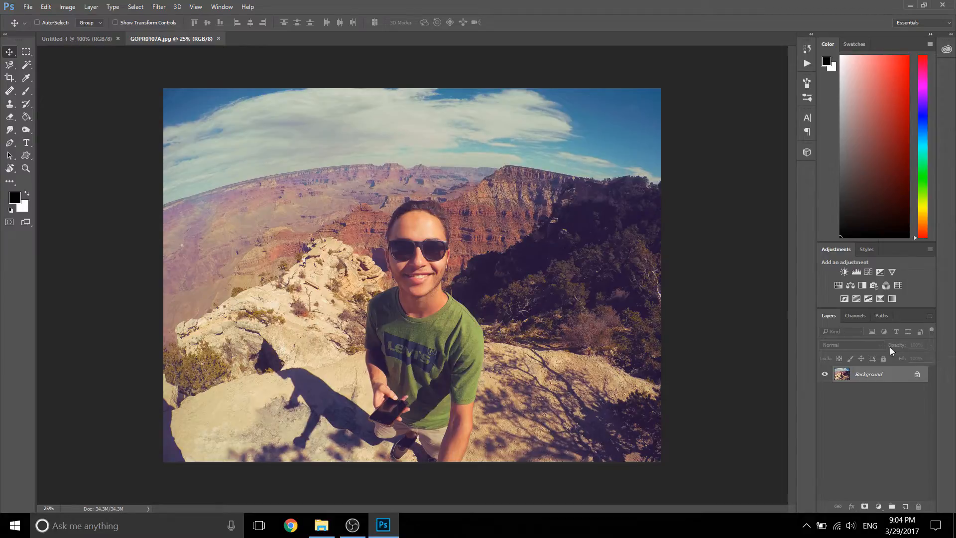
Step: Unlock the photo's Background by converting it into a regular layer named BG
{"action": "double_click", "coordinate": [881, 377]}
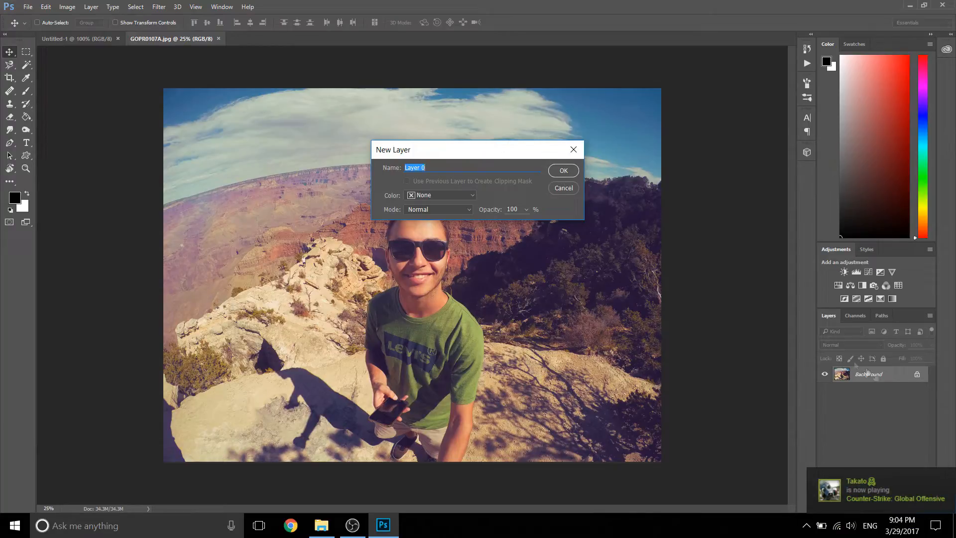
{"action": "type", "text": "BG"}
{"action": "left_click", "coordinate": [564, 171]}
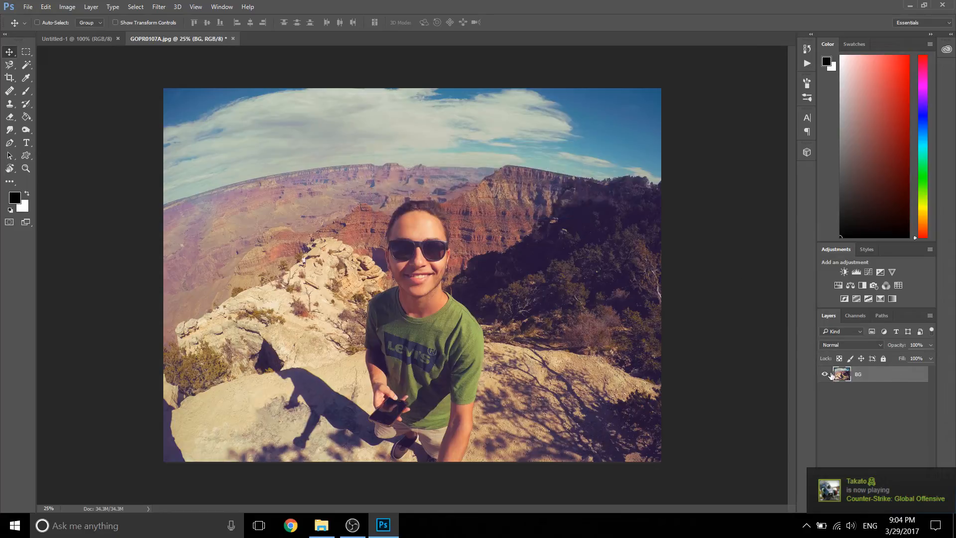
Step: Try moving the BG layer up and to the right on the canvas, and undo the move
{"action": "left_click_drag", "start_coordinate": [433, 219], "coordinate": [464, 158]}
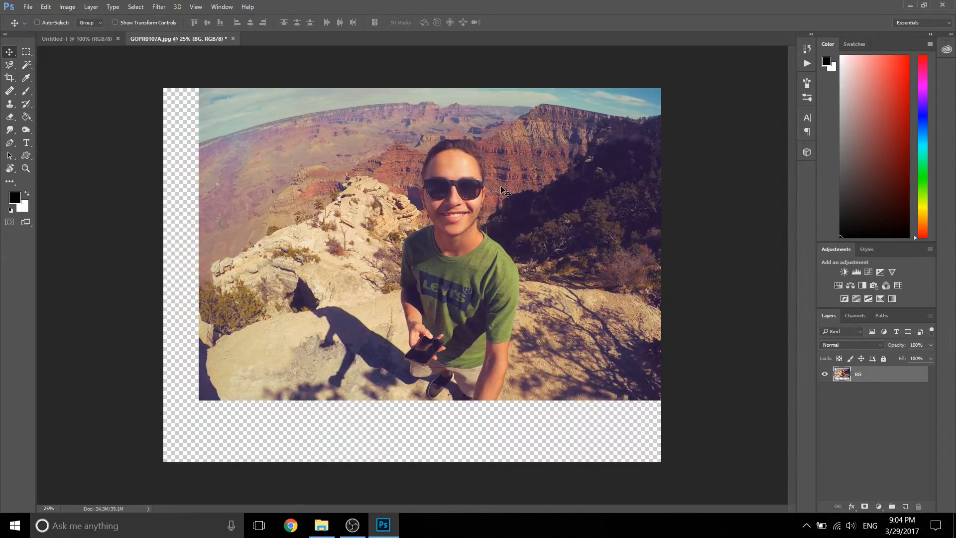
{"action": "key", "text": "ctrl+alt+z"}
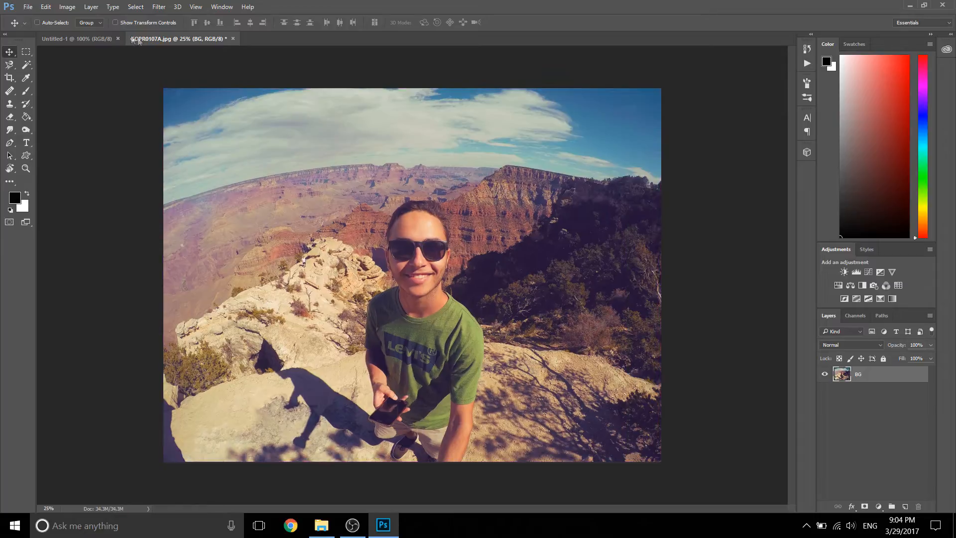
{"action": "left_click", "coordinate": [45, 6]}
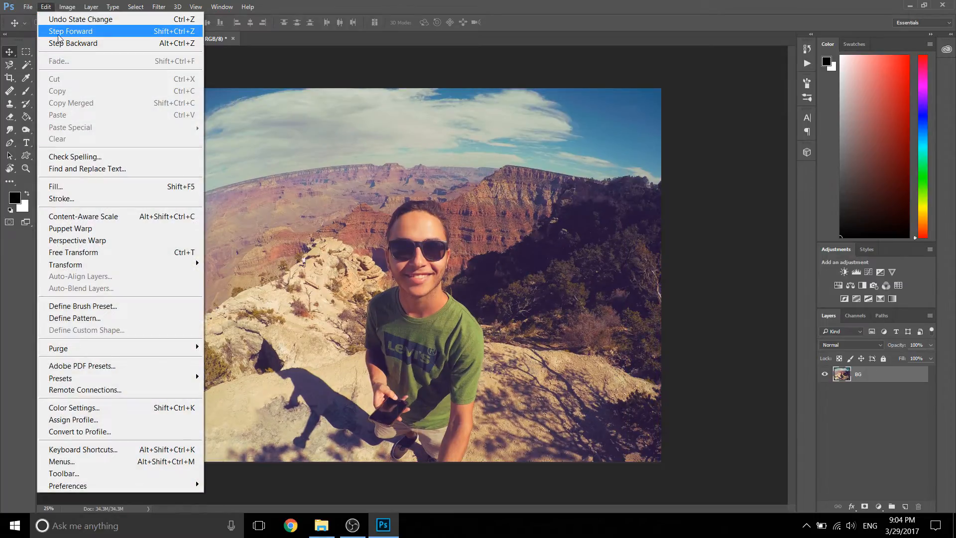
{"action": "left_click", "coordinate": [526, 2]}
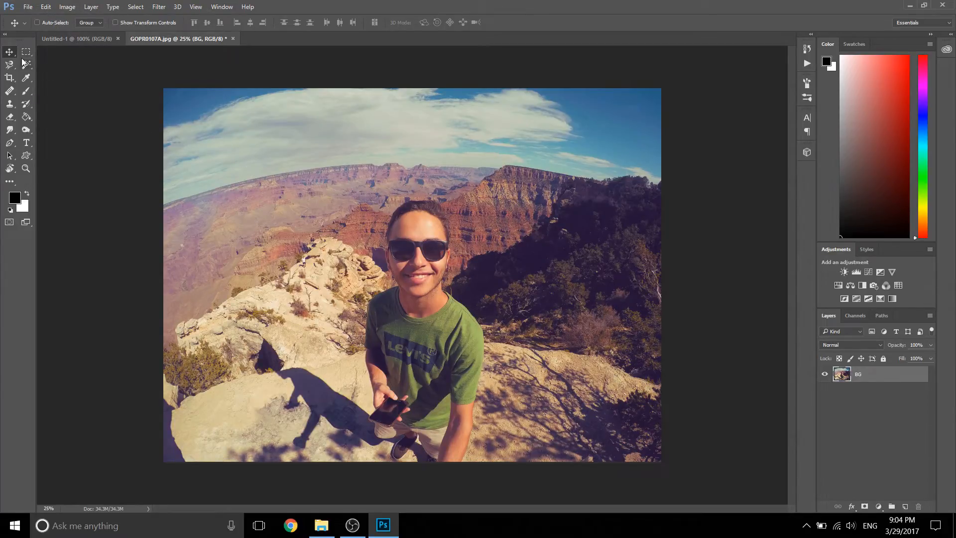
Step: In the Untitled-1 document, make a square selection in the middle of the canvas with the Rectangular Marquee tool
{"action": "left_click", "coordinate": [79, 39]}
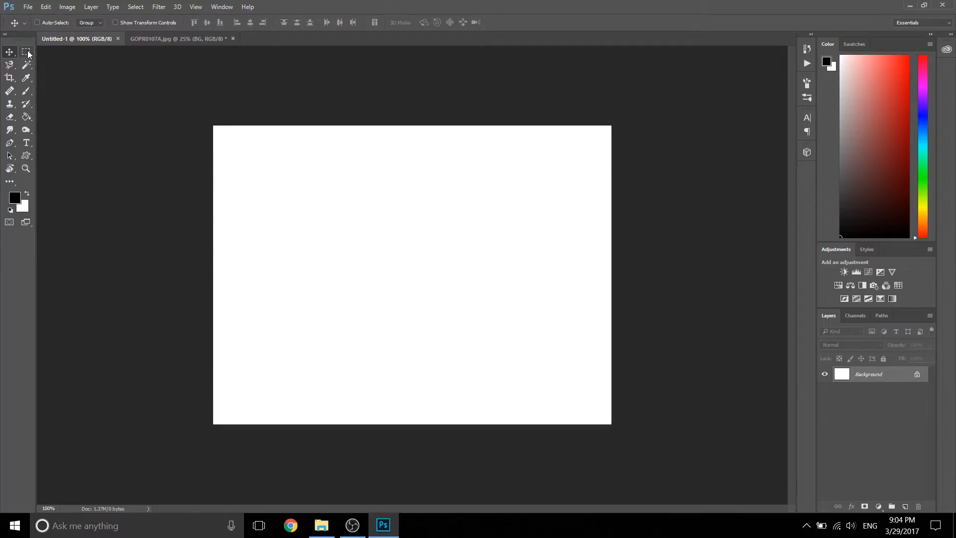
{"action": "left_click", "coordinate": [27, 53]}
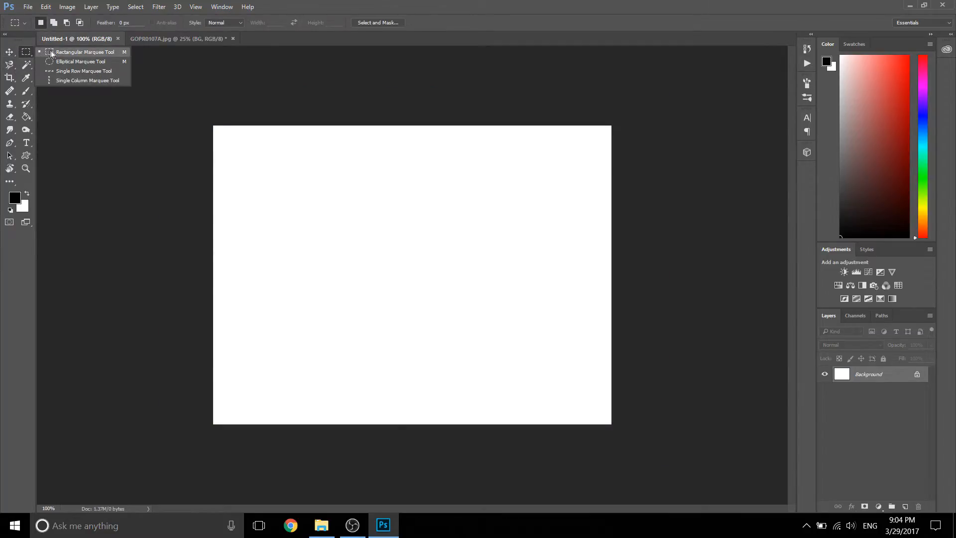
{"action": "left_click", "coordinate": [74, 53]}
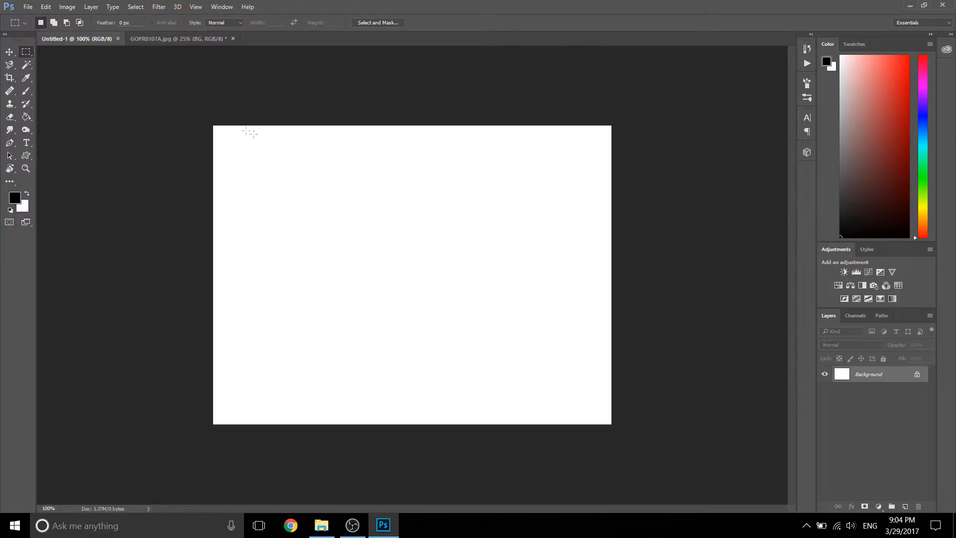
{"action": "right_click", "coordinate": [25, 53]}
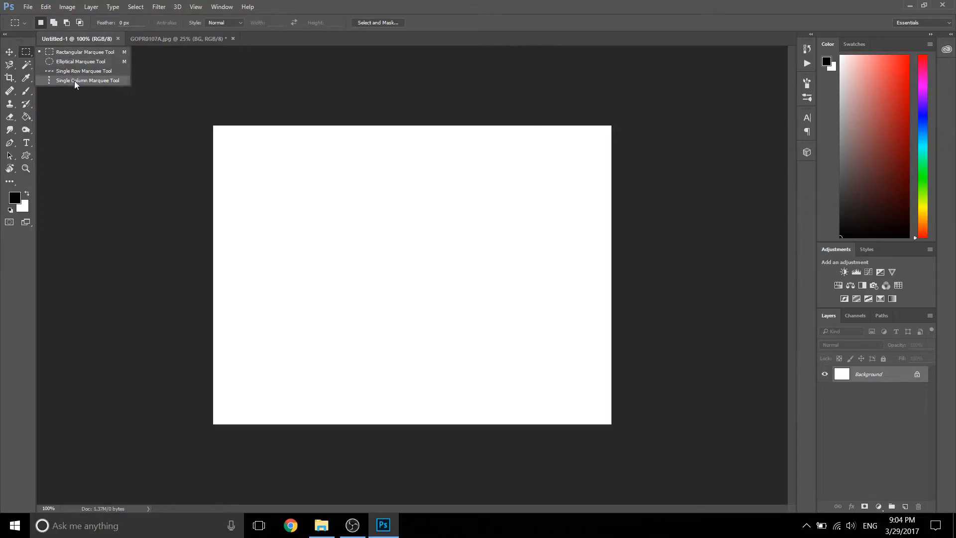
{"action": "left_click", "coordinate": [71, 51]}
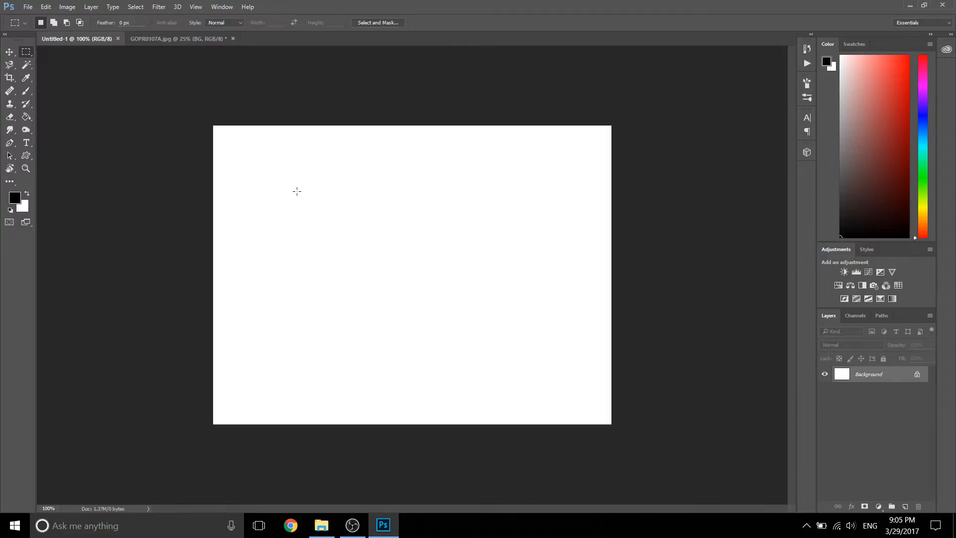
{"action": "left_click_drag", "start_coordinate": [297, 191], "coordinate": [545, 310]}
{"action": "left_click_drag", "start_coordinate": [354, 241], "coordinate": [411, 263]}
Step: Invert the square selection and invert it back to the original area
{"action": "right_click", "coordinate": [401, 259]}
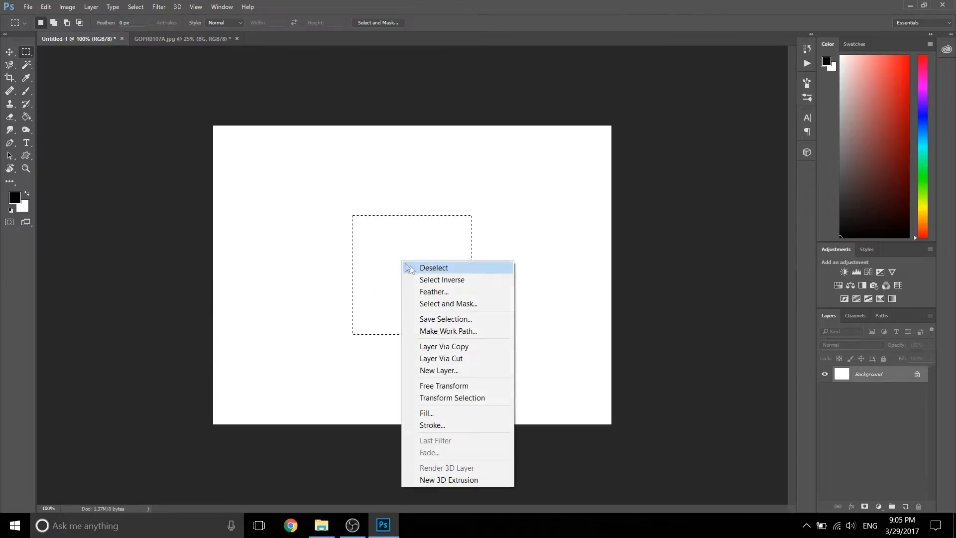
{"action": "left_click", "coordinate": [439, 279]}
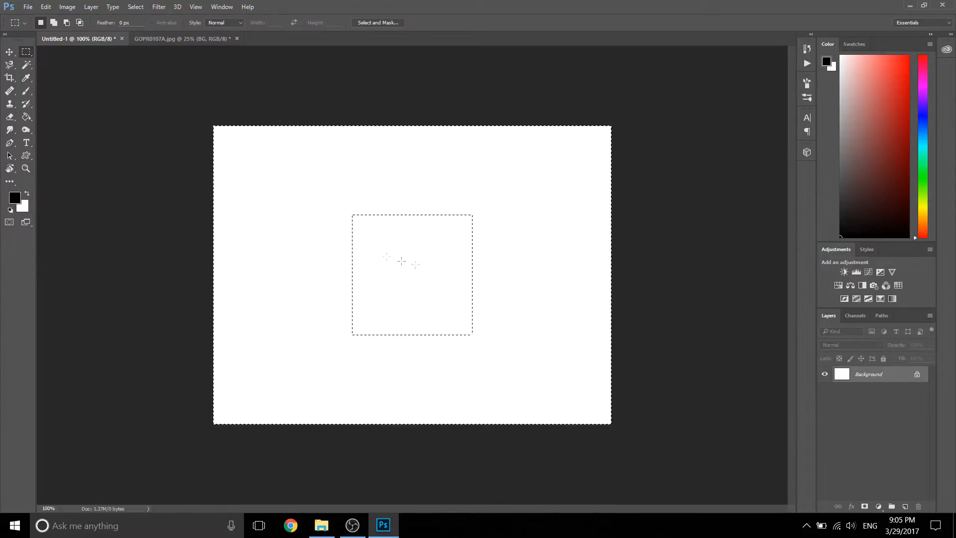
{"action": "right_click", "coordinate": [396, 245]}
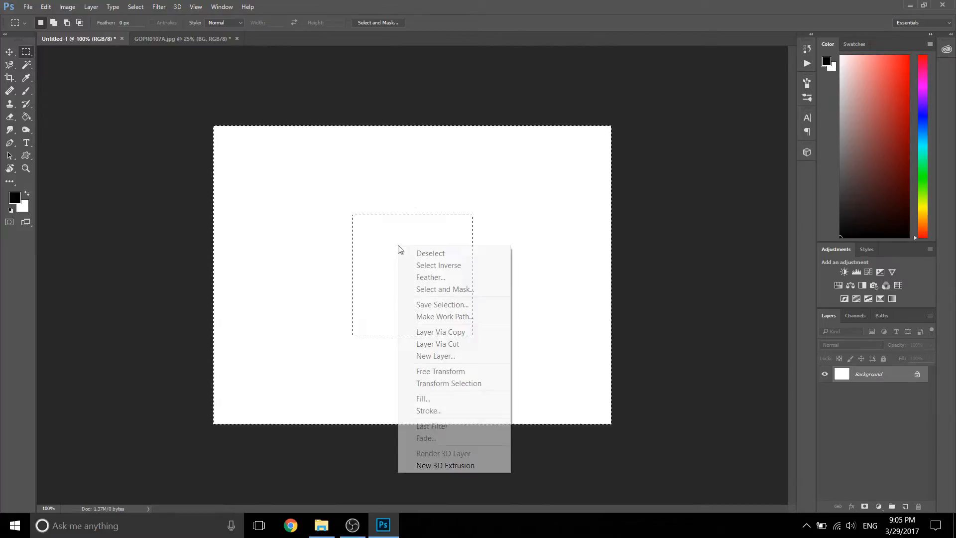
{"action": "left_click", "coordinate": [424, 264]}
Step: Convert the blank document's Background into a regular layer and cut the selected square onto its own layer
{"action": "right_click", "coordinate": [389, 245]}
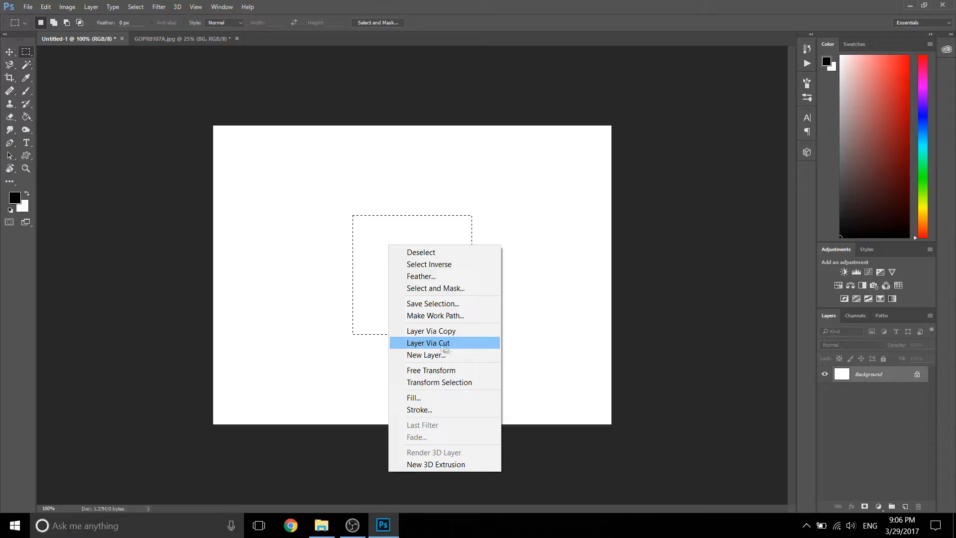
{"action": "double_click", "coordinate": [871, 378]}
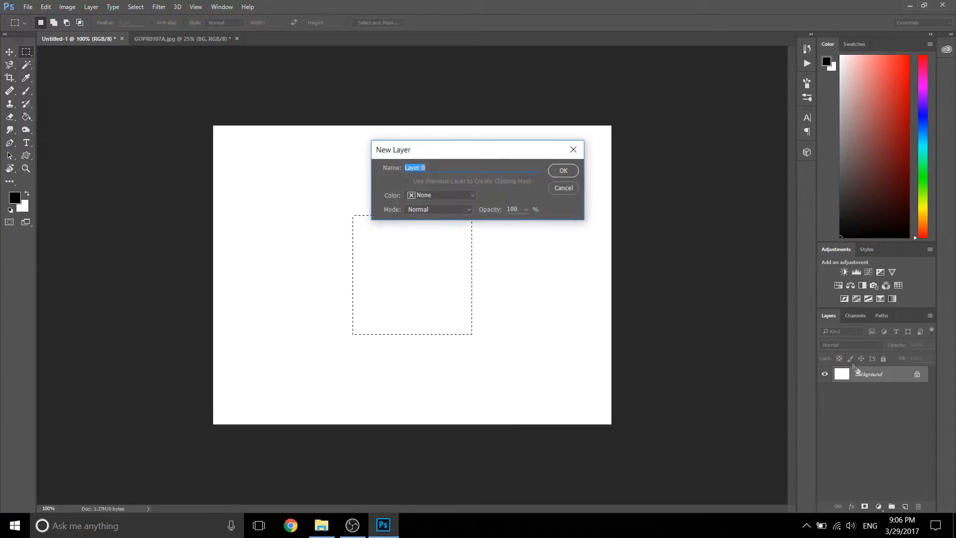
{"action": "left_click", "coordinate": [563, 170]}
{"action": "right_click", "coordinate": [414, 269]}
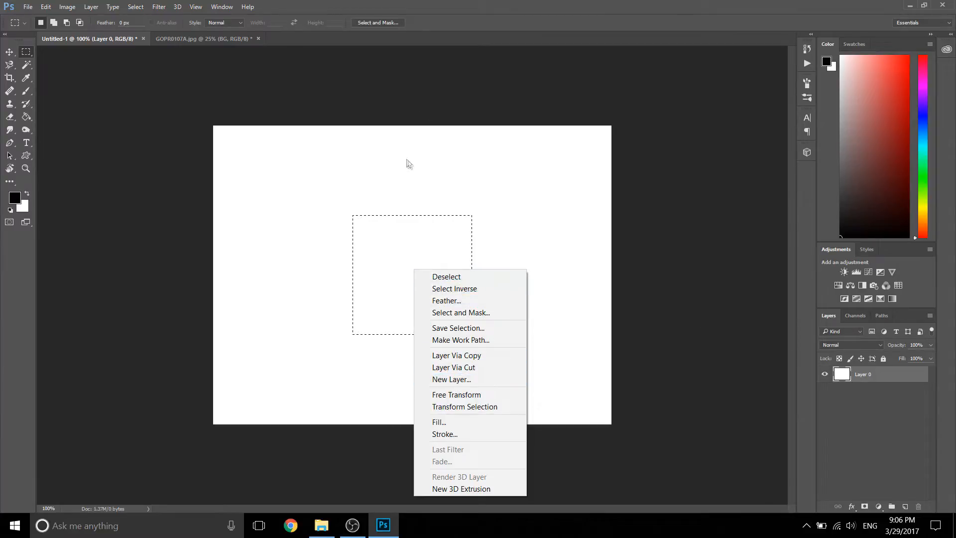
{"action": "left_click", "coordinate": [477, 366]}
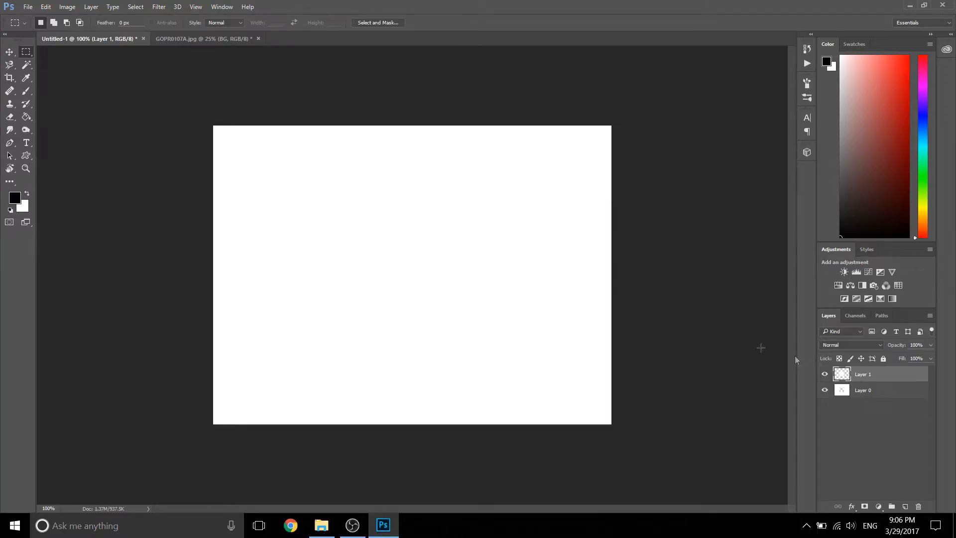
Step: Toggle the visibility of Layer 1 off and on to inspect the area cut from Layer 0
{"action": "left_click", "coordinate": [824, 375]}
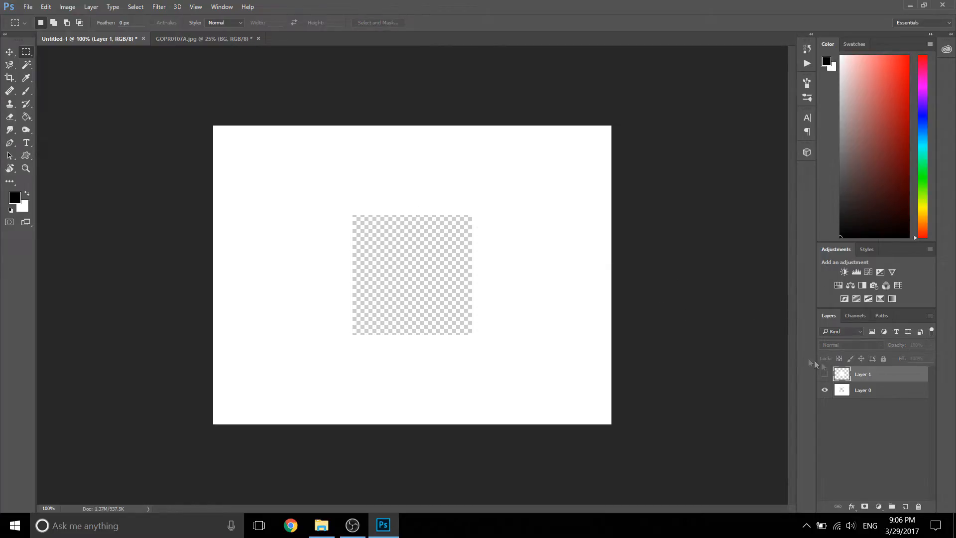
{"action": "left_click", "coordinate": [825, 373]}
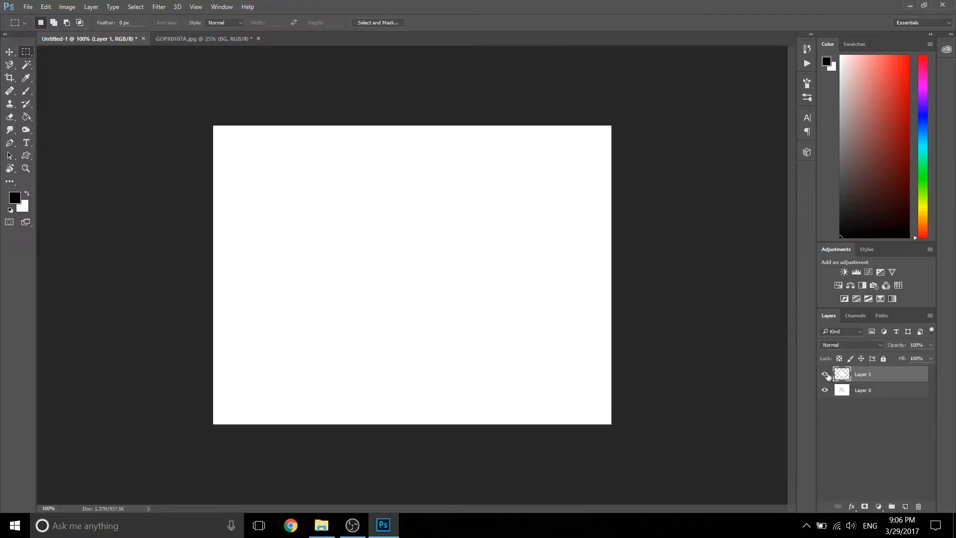
{"action": "left_click", "coordinate": [824, 375]}
{"action": "left_click", "coordinate": [825, 375]}
Step: Try moving the cut-out square on Layer 1 with the Move tool
{"action": "key", "text": "v"}
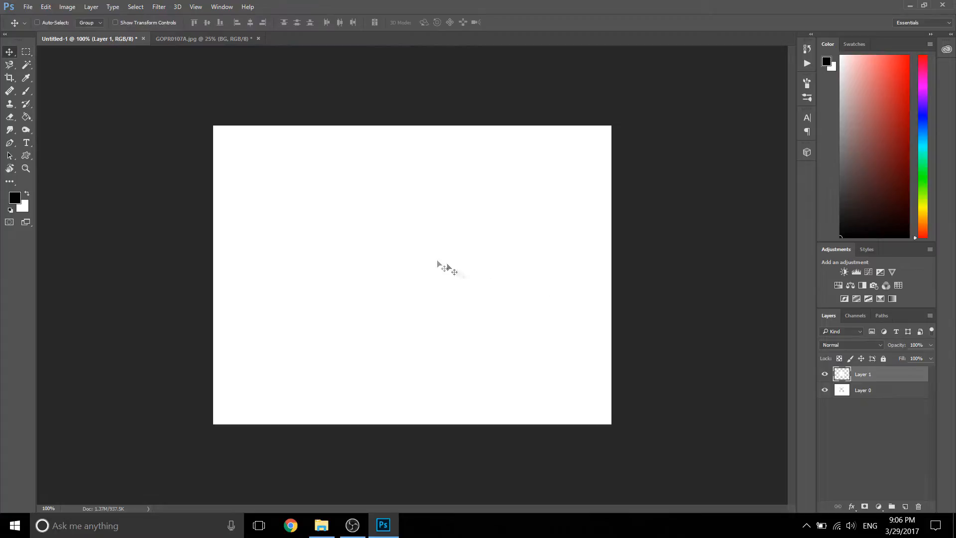
{"action": "mouse_move", "coordinate": [395, 256]}
{"action": "left_mouse_down"}
{"action": "mouse_move", "coordinate": [455, 274]}
{"action": "mouse_move", "coordinate": [425, 255]}
{"action": "mouse_move", "coordinate": [410, 292]}
{"action": "mouse_move", "coordinate": [441, 314]}
{"action": "mouse_move", "coordinate": [439, 301]}
{"action": "mouse_move", "coordinate": [460, 311]}
{"action": "mouse_move", "coordinate": [451, 309]}
{"action": "mouse_move", "coordinate": [468, 273]}
{"action": "mouse_move", "coordinate": [436, 282]}
{"action": "mouse_move", "coordinate": [396, 244]}
{"action": "left_mouse_up"}
{"action": "left_click", "coordinate": [26, 51]}
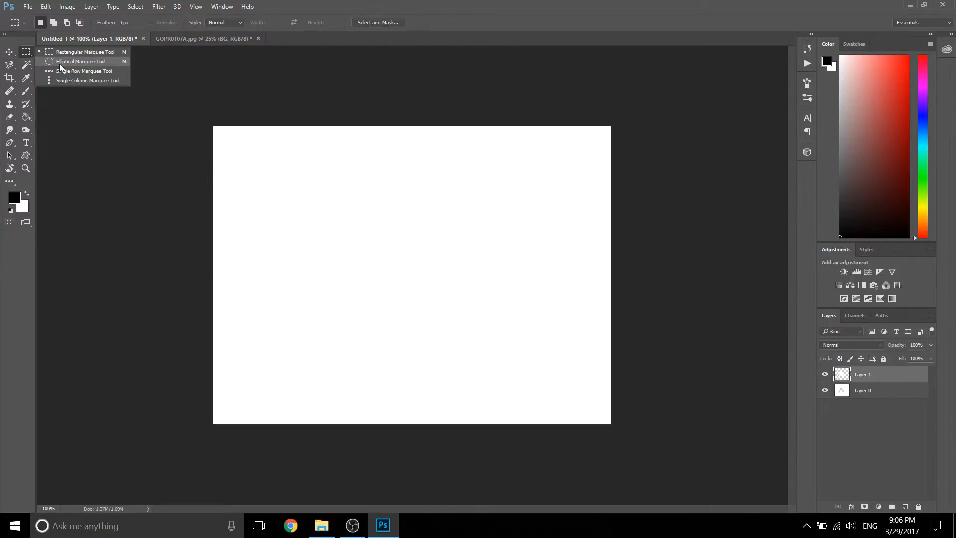
{"action": "left_click", "coordinate": [320, 2]}
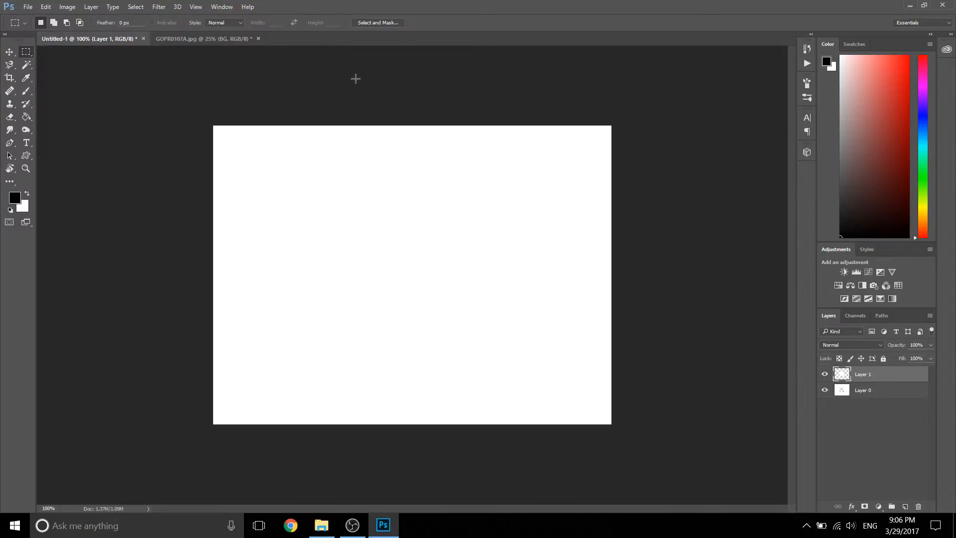
Step: Undo the layer cut to bring back the square selection, and fill it with a custom dark red color
{"action": "key", "text": "ctrl+alt+z"}
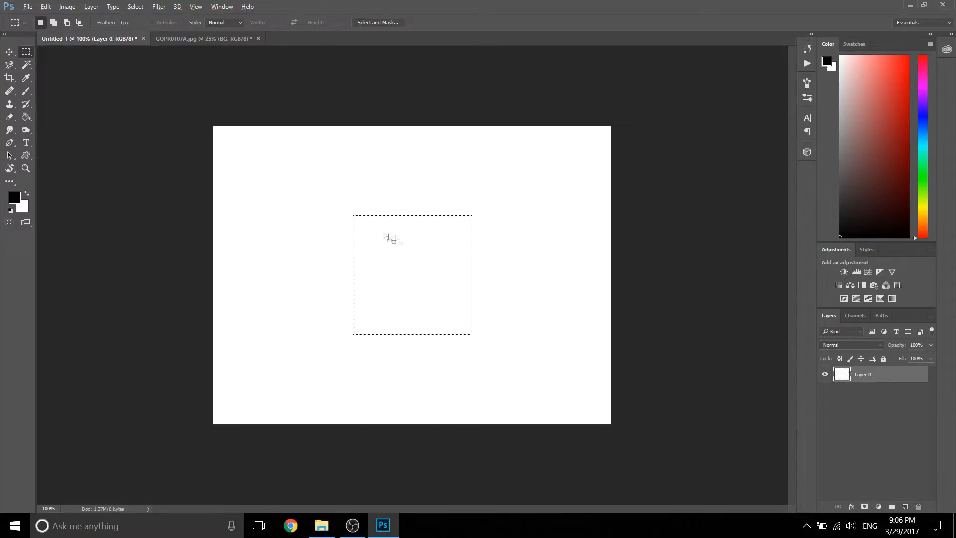
{"action": "right_click", "coordinate": [410, 246]}
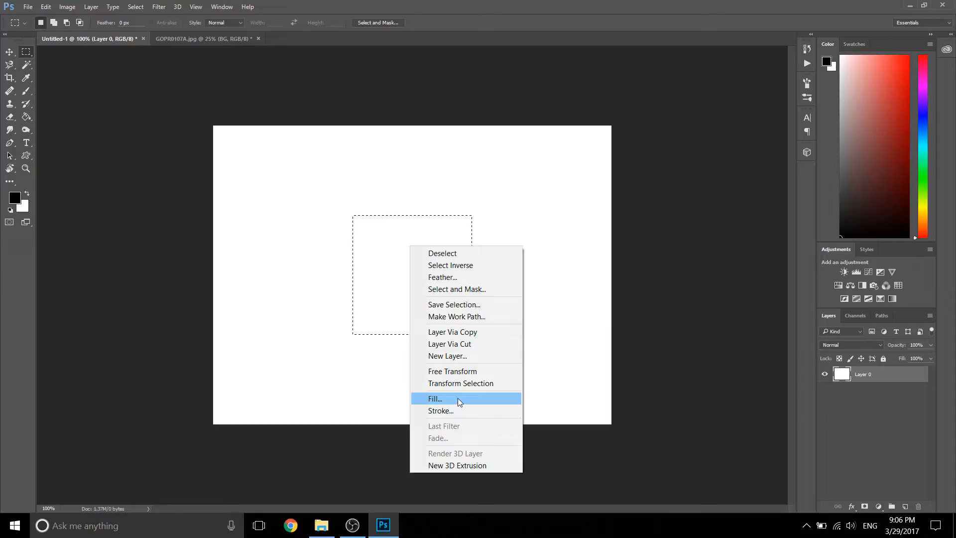
{"action": "left_click", "coordinate": [453, 398]}
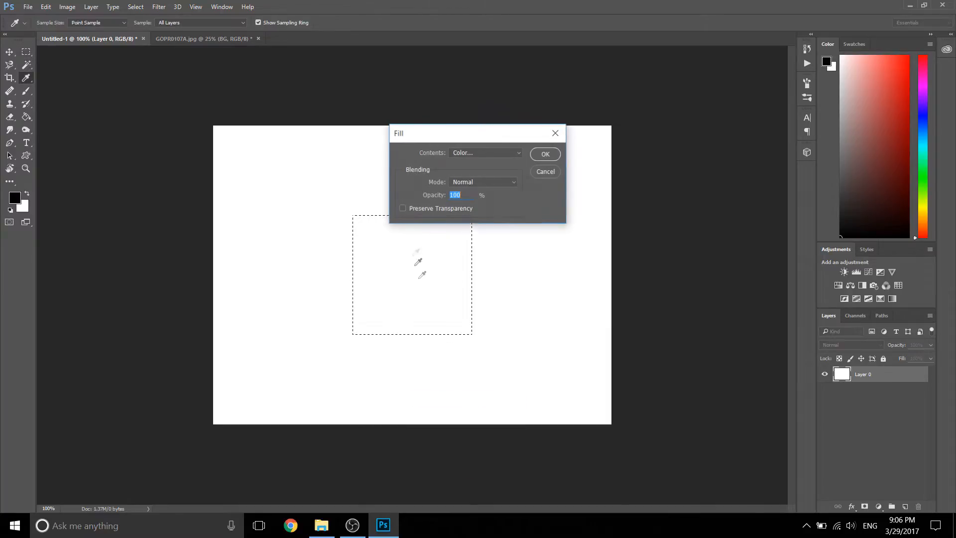
{"action": "left_click", "coordinate": [493, 152]}
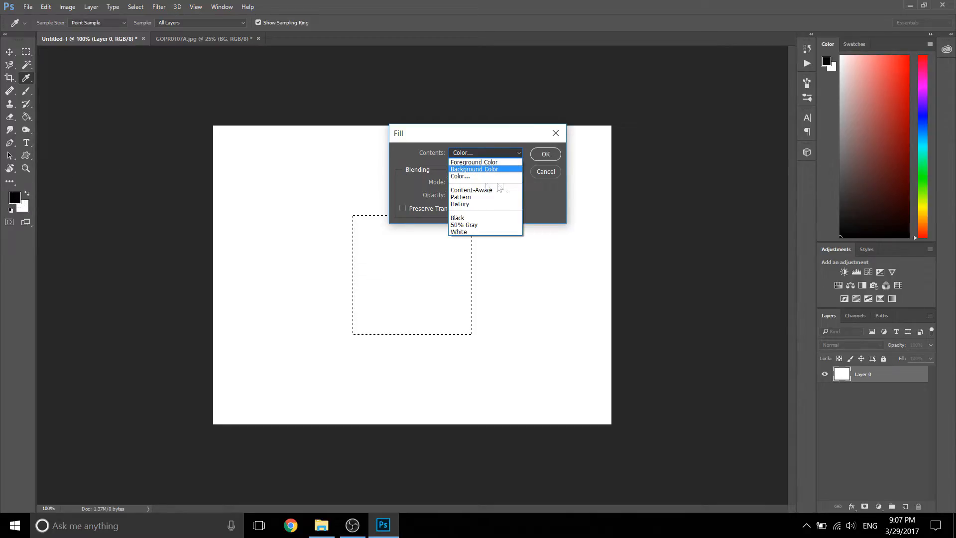
{"action": "left_click", "coordinate": [460, 177]}
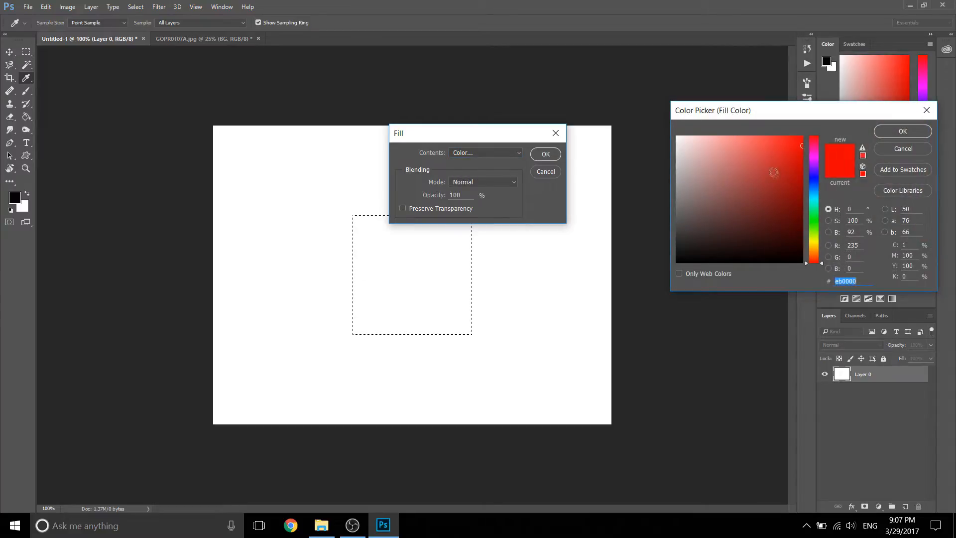
{"action": "left_click_drag", "start_coordinate": [792, 146], "coordinate": [787, 223]}
{"action": "left_click", "coordinate": [902, 131]}
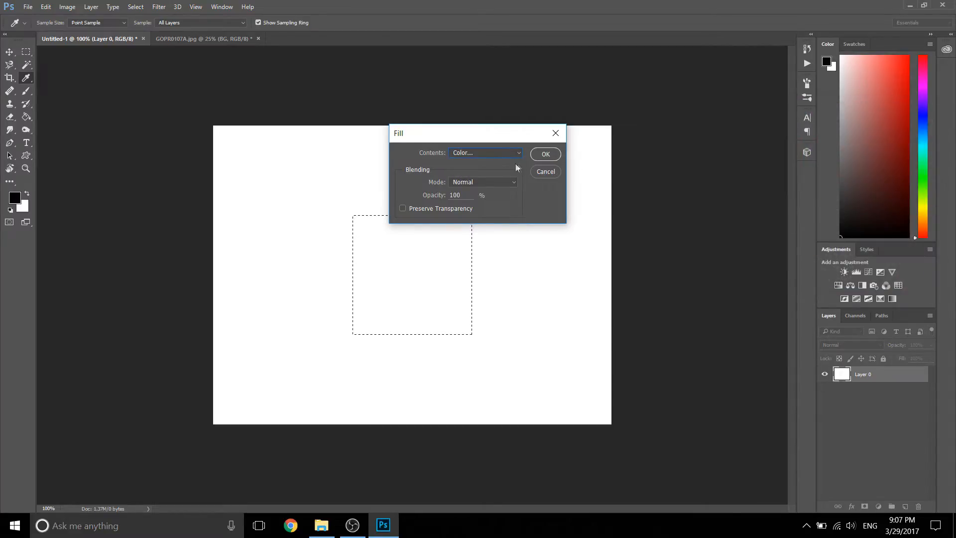
{"action": "left_click", "coordinate": [544, 155]}
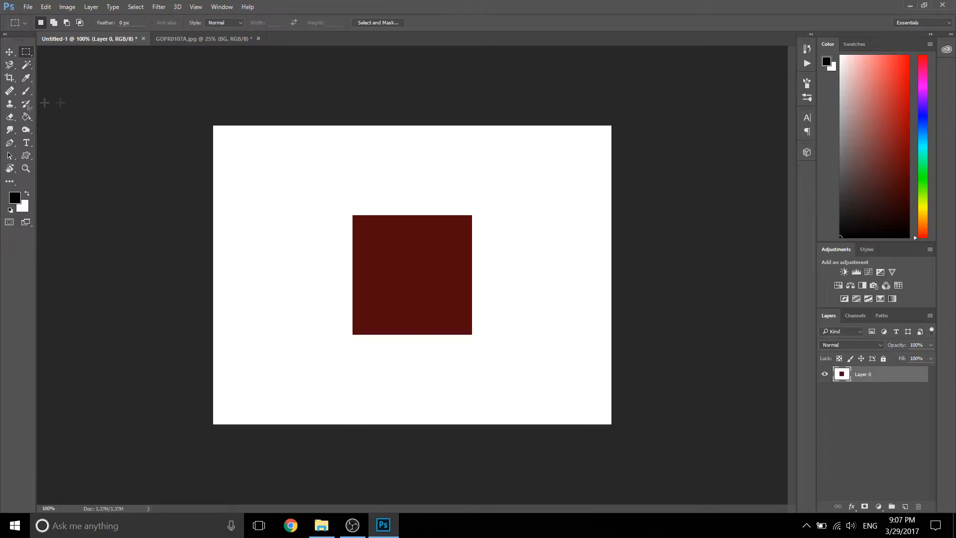
Step: Draw a small freehand selection around the dark red square's upper-left corner with the Lasso tool
{"action": "left_click", "coordinate": [8, 68]}
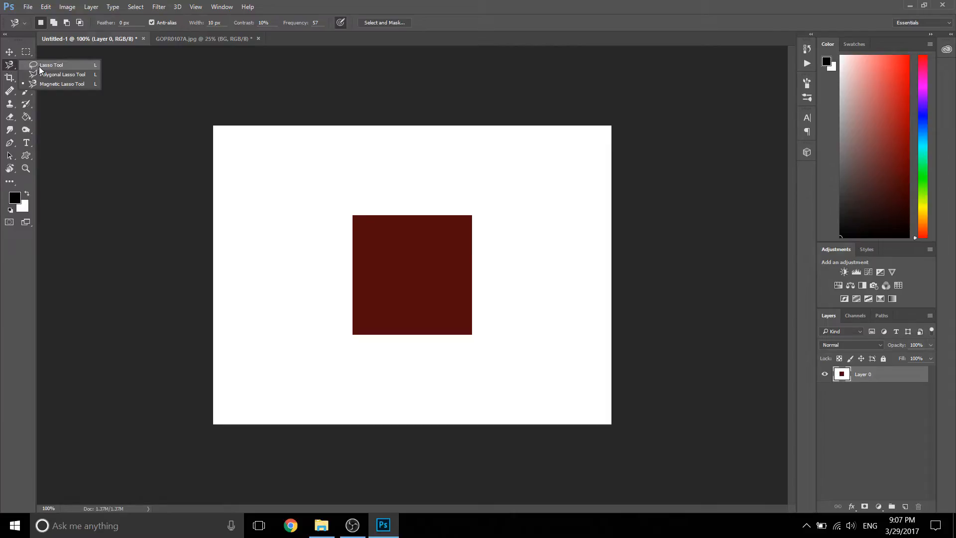
{"action": "left_click", "coordinate": [95, 66]}
{"action": "left_click", "coordinate": [10, 65]}
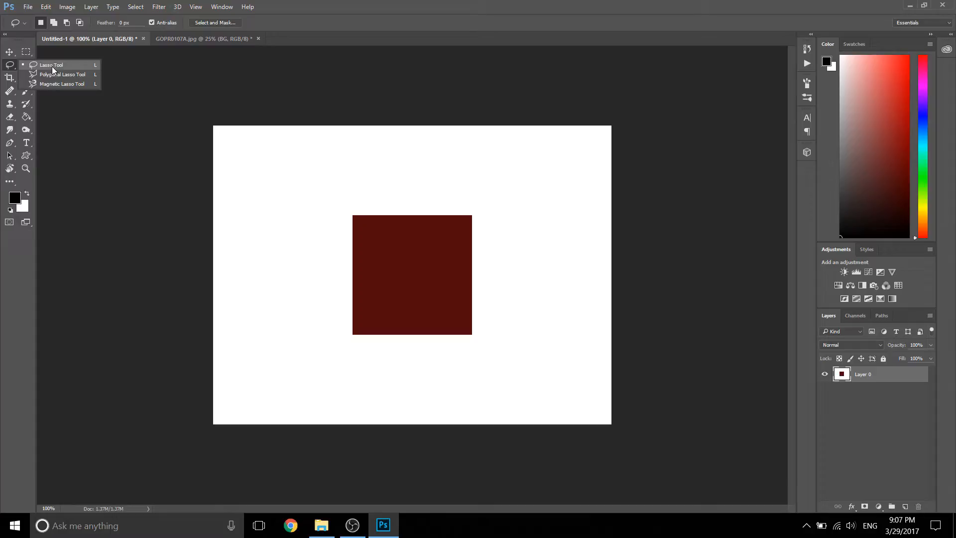
{"action": "left_click", "coordinate": [31, 66]}
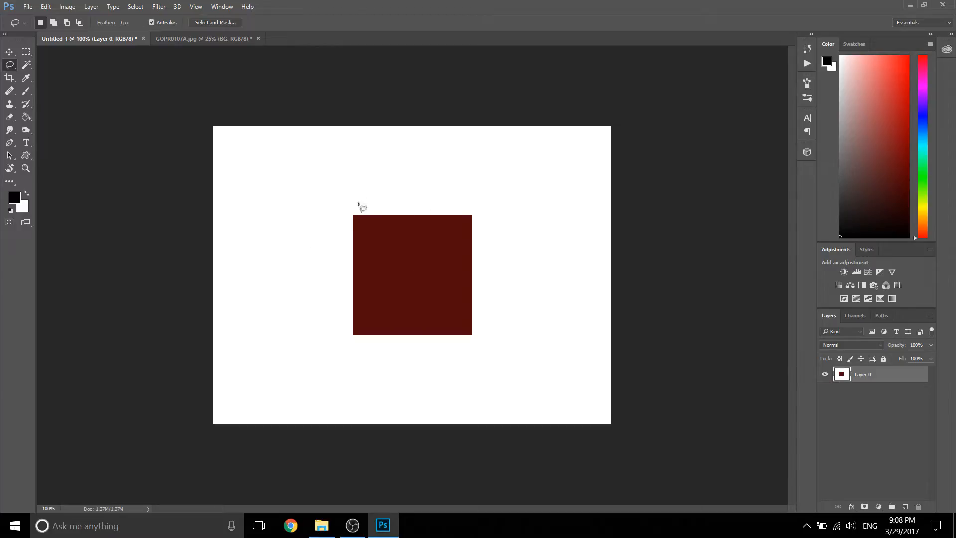
{"action": "mouse_move", "coordinate": [349, 199]}
{"action": "left_mouse_down"}
{"action": "mouse_move", "coordinate": [366, 214]}
{"action": "mouse_move", "coordinate": [357, 225]}
{"action": "mouse_move", "coordinate": [341, 205]}
{"action": "mouse_move", "coordinate": [366, 201]}
{"action": "mouse_move", "coordinate": [347, 208]}
{"action": "left_mouse_up"}
{"action": "right_click", "coordinate": [338, 202]}
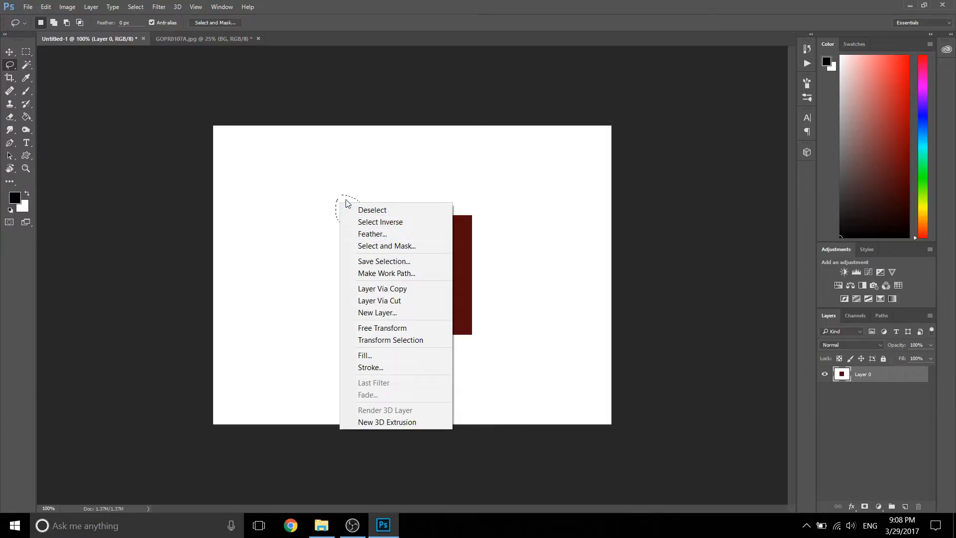
{"action": "left_click", "coordinate": [344, 199]}
Step: Draw a closed five-cornered selection around most of the dark red square with the Polygonal Lasso tool
{"action": "right_click", "coordinate": [10, 64]}
{"action": "left_click", "coordinate": [50, 76]}
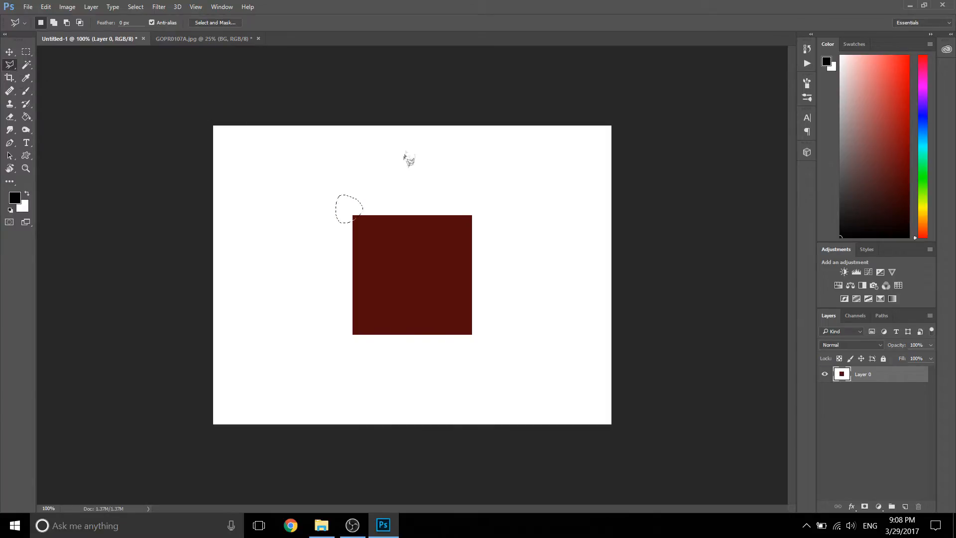
{"action": "left_click", "coordinate": [403, 147]}
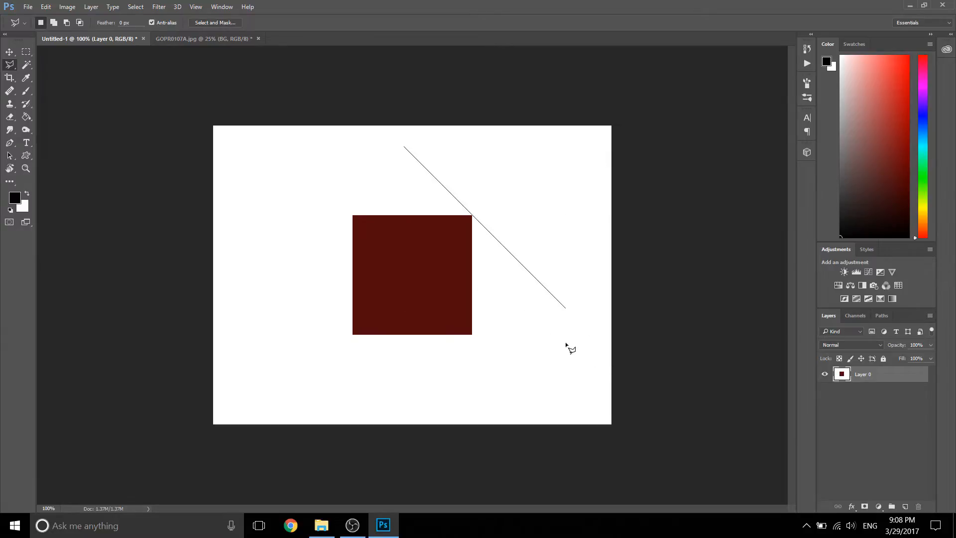
{"action": "left_click", "coordinate": [553, 328]}
{"action": "left_click", "coordinate": [365, 333]}
{"action": "left_click", "coordinate": [303, 222]}
{"action": "left_click", "coordinate": [335, 180]}
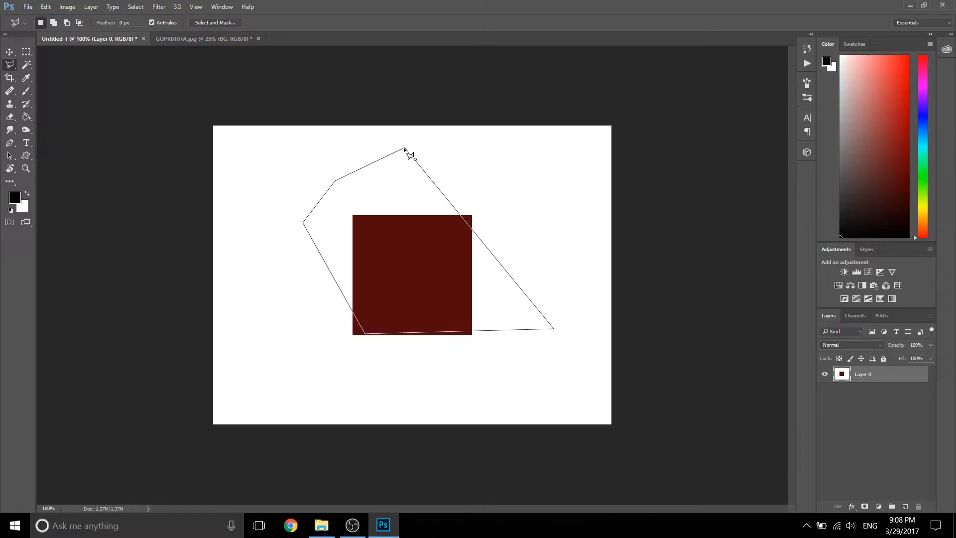
{"action": "left_click", "coordinate": [404, 148]}
Step: Draw a long, narrow triangular selection above the dark red square with the Polygonal Lasso tool
{"action": "left_click", "coordinate": [516, 173]}
{"action": "left_click", "coordinate": [253, 208]}
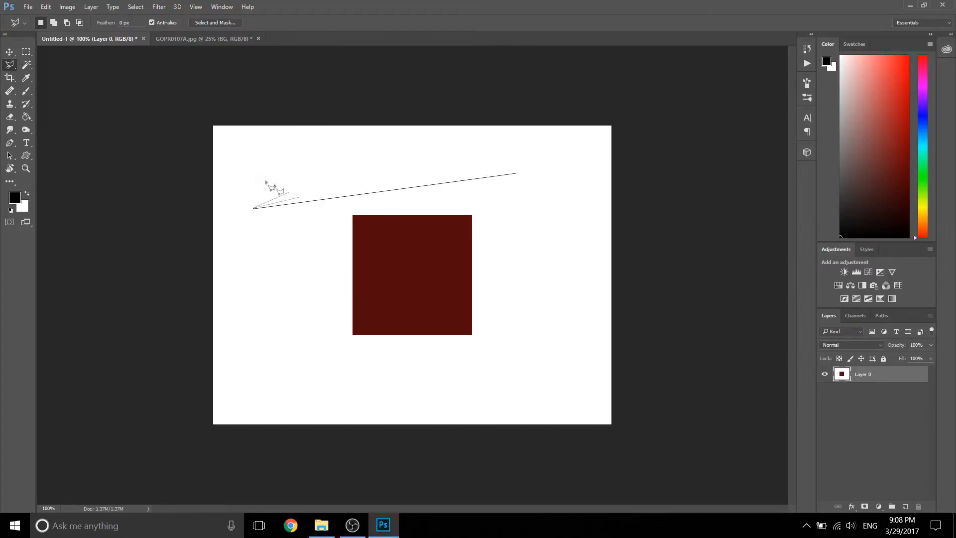
{"action": "double_click", "coordinate": [224, 165]}
Step: Trace the canyon horizon across GOPR0107A.jpg with the Magnetic Lasso tool and close the selection
{"action": "right_click", "coordinate": [10, 64]}
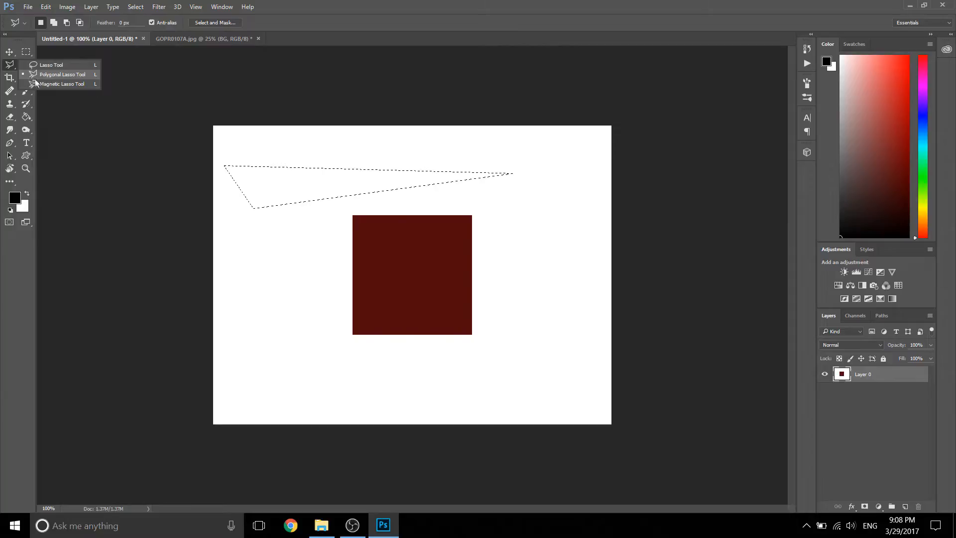
{"action": "left_click", "coordinate": [36, 83]}
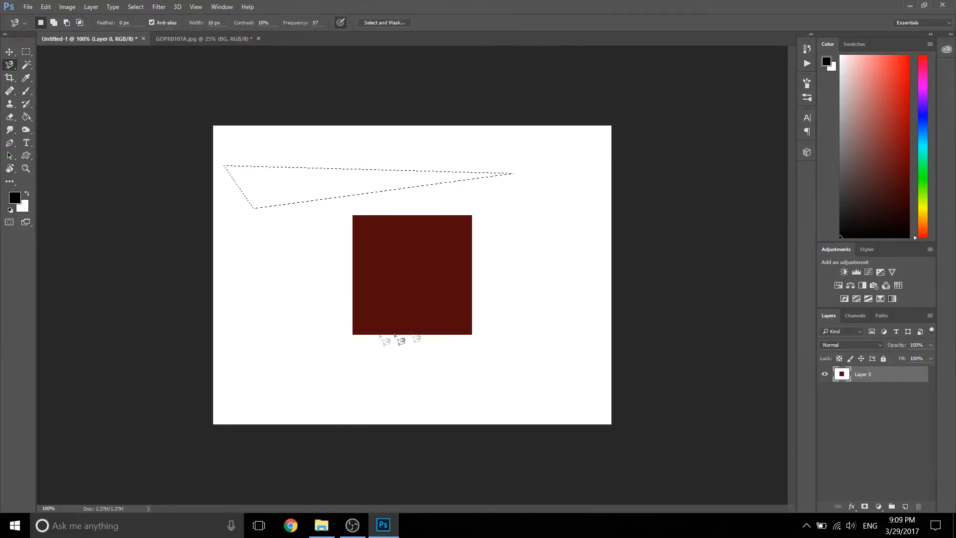
{"action": "left_click", "coordinate": [204, 38]}
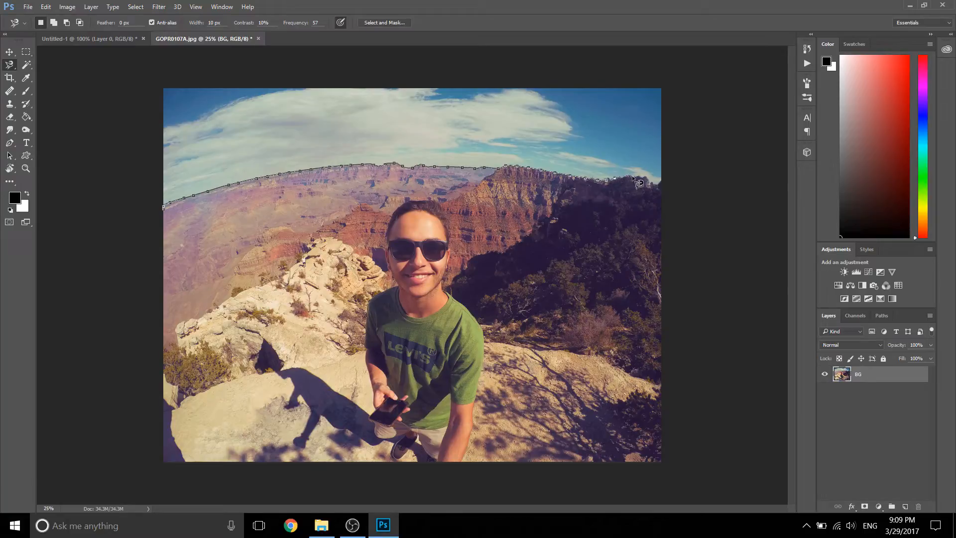
{"action": "double_click", "coordinate": [665, 180]}
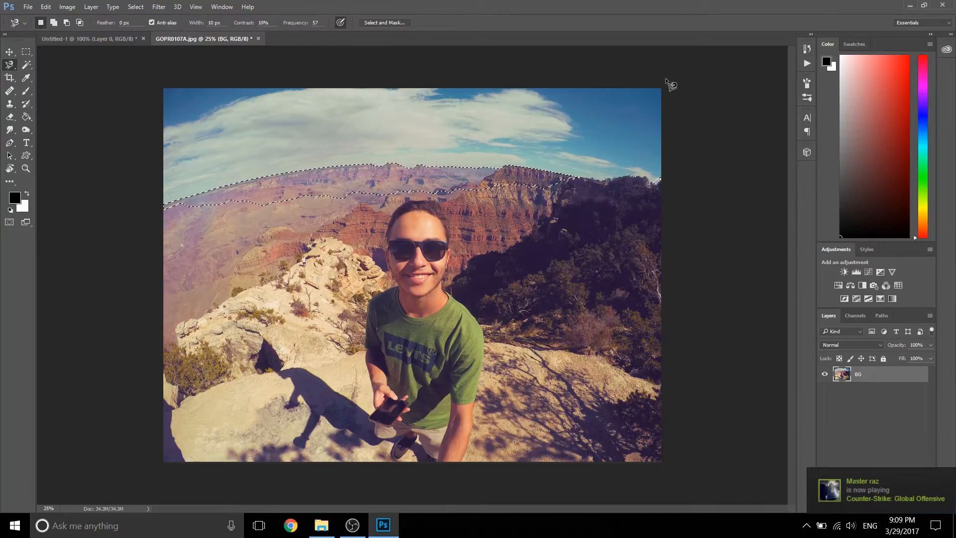
Step: Clear the horizon selection and try starting another Magnetic Lasso path at the photo's left edge
{"action": "left_click", "coordinate": [329, 232]}
{"action": "key", "text": "Escape"}
{"action": "left_click", "coordinate": [164, 146]}
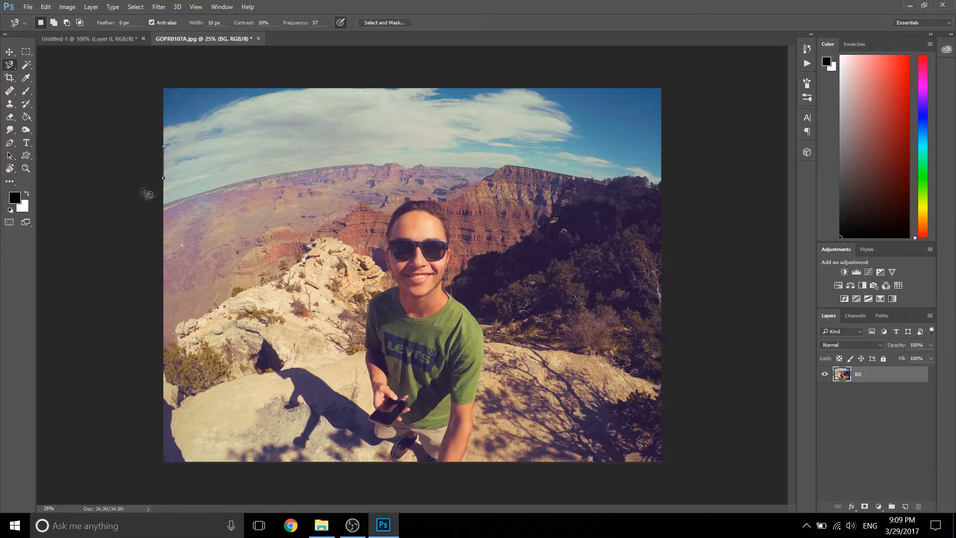
{"action": "key", "text": "Escape"}
Step: Set the lasso group back to the standard Lasso tool and activate the Magic Wand tool
{"action": "left_click", "coordinate": [5, 65]}
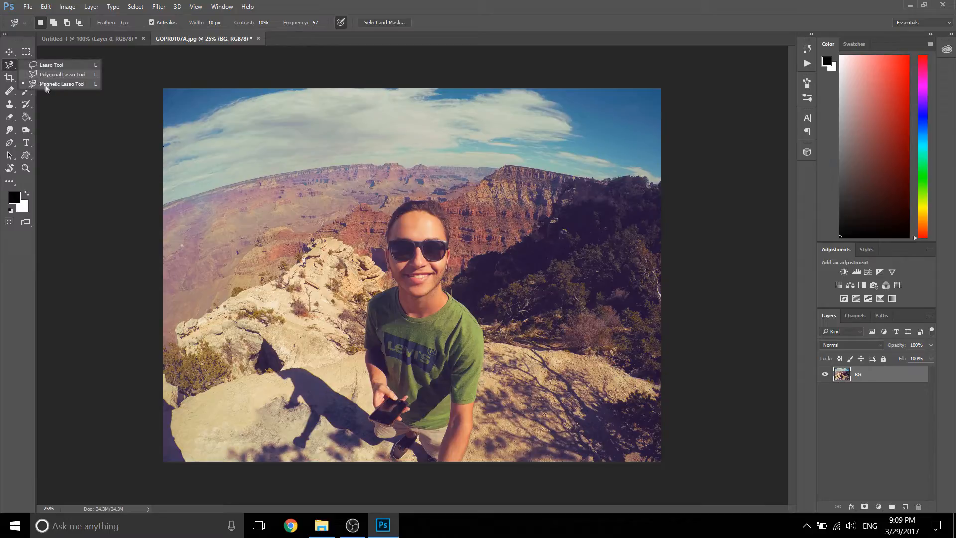
{"action": "left_click", "coordinate": [74, 66]}
{"action": "left_click", "coordinate": [26, 66]}
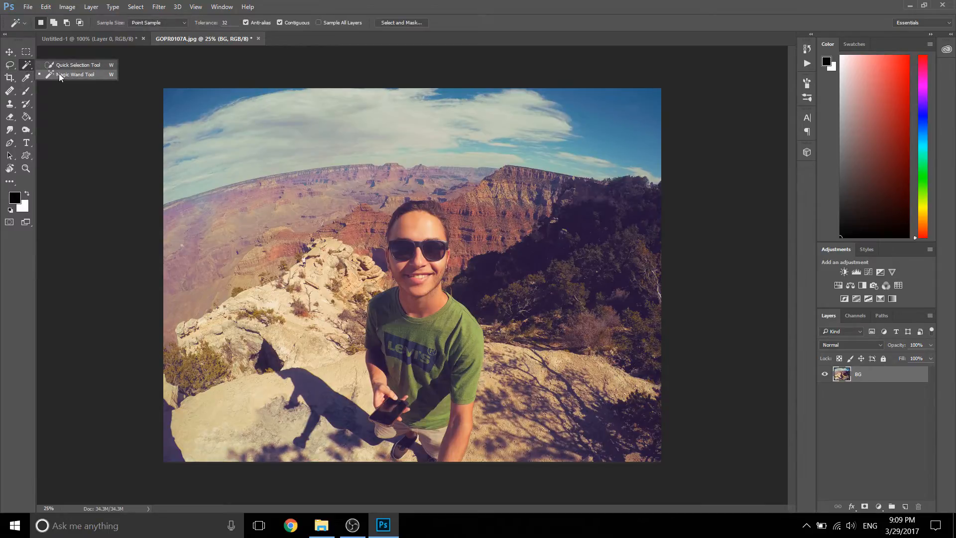
{"action": "left_click", "coordinate": [75, 75]}
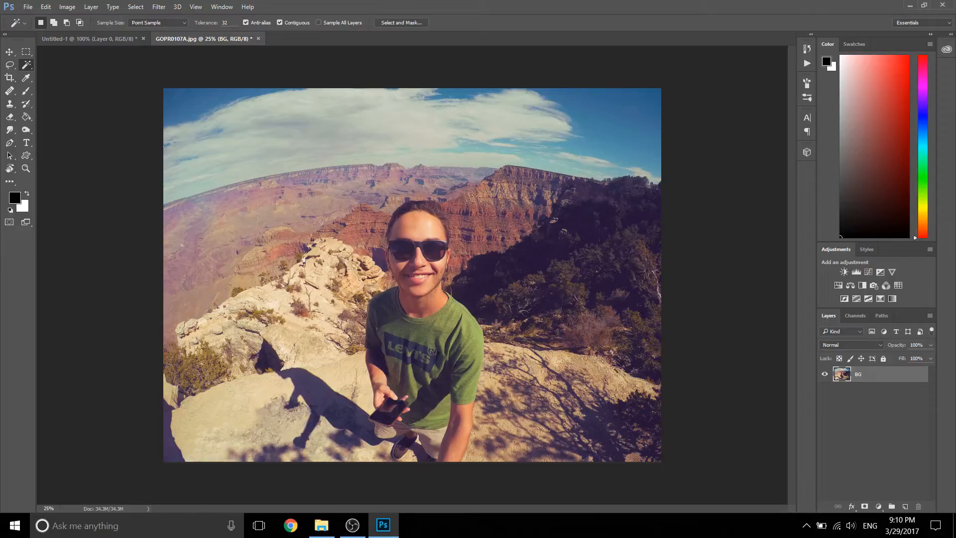
Step: Return to the Untitled-1 document and draw a circular selection inside the dark red square with the Elliptical Marquee tool
{"action": "left_click", "coordinate": [87, 38]}
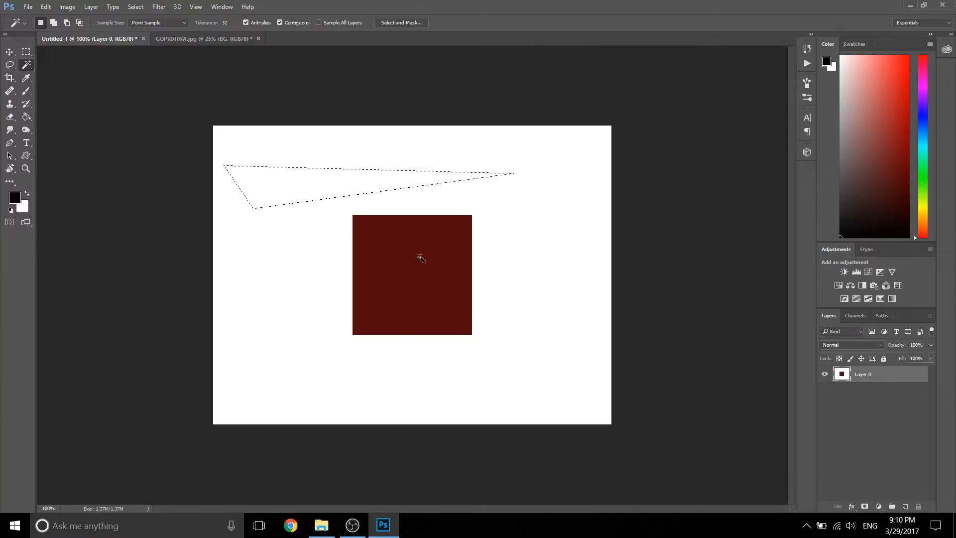
{"action": "right_click", "coordinate": [26, 52]}
{"action": "left_click", "coordinate": [60, 64]}
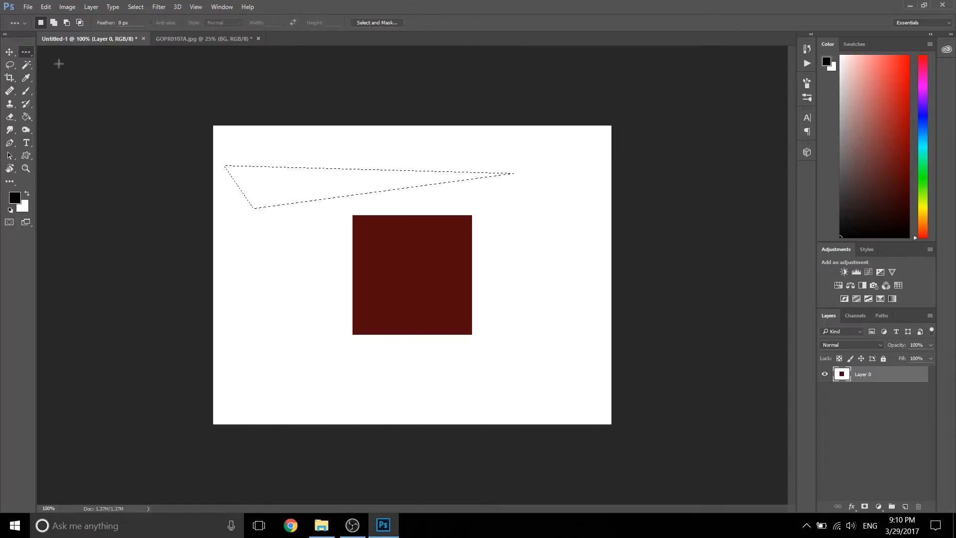
{"action": "right_click", "coordinate": [26, 52]}
{"action": "left_click", "coordinate": [69, 61]}
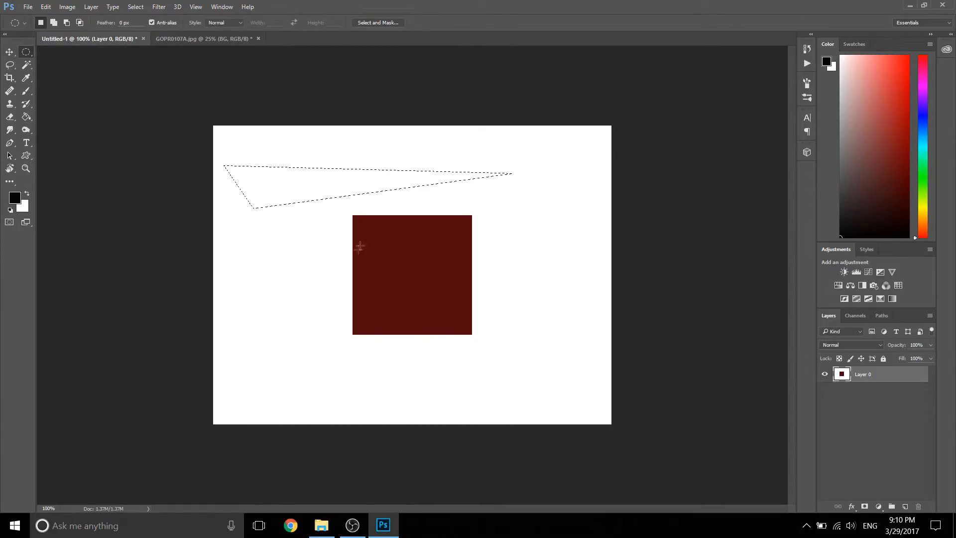
{"action": "left_click", "coordinate": [373, 237]}
{"action": "left_click_drag", "start_coordinate": [374, 237], "coordinate": [453, 342]}
Step: Fill the circular selection with the Background Color
{"action": "right_click", "coordinate": [410, 264]}
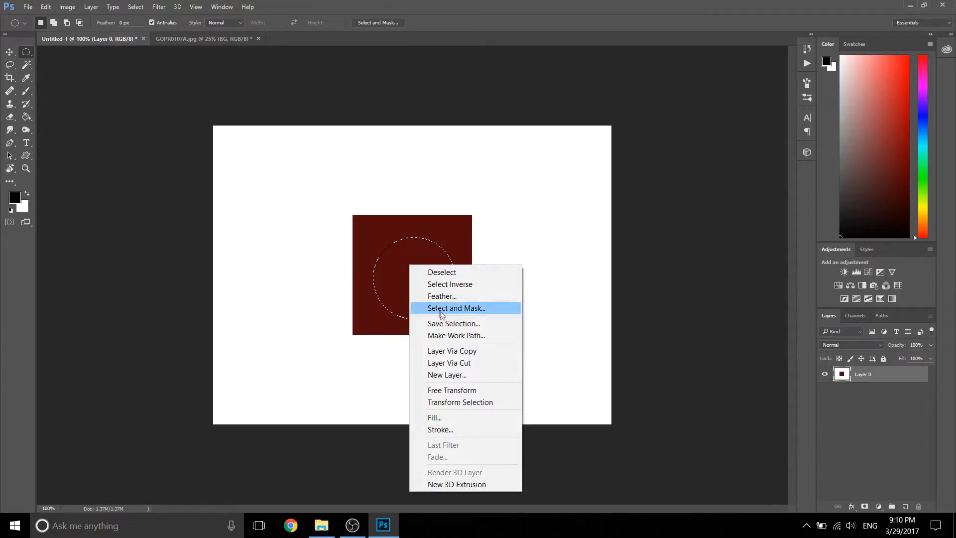
{"action": "left_click", "coordinate": [464, 423]}
{"action": "left_click", "coordinate": [486, 152]}
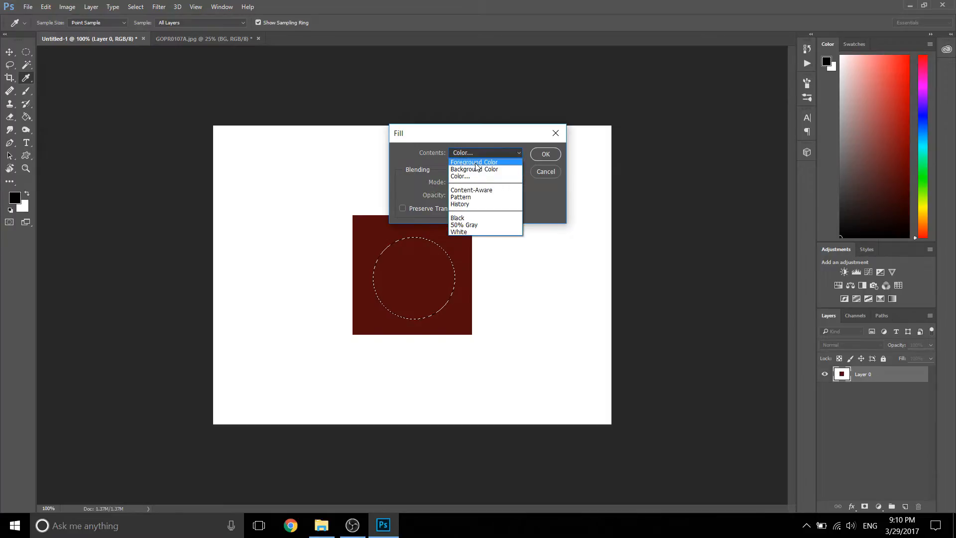
{"action": "left_click", "coordinate": [476, 169]}
{"action": "left_click", "coordinate": [546, 154]}
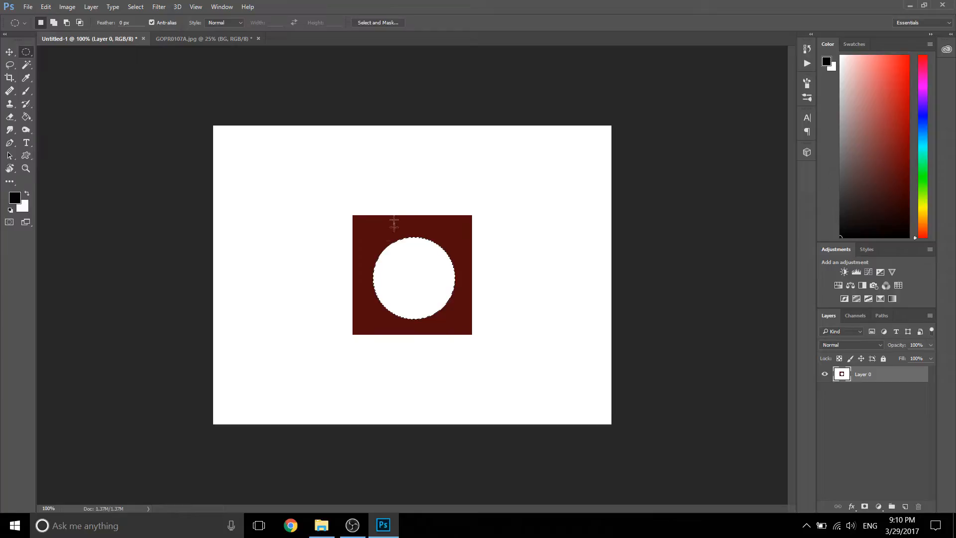
Step: Fill the circular selection with the black Foreground Color
{"action": "right_click", "coordinate": [391, 272]}
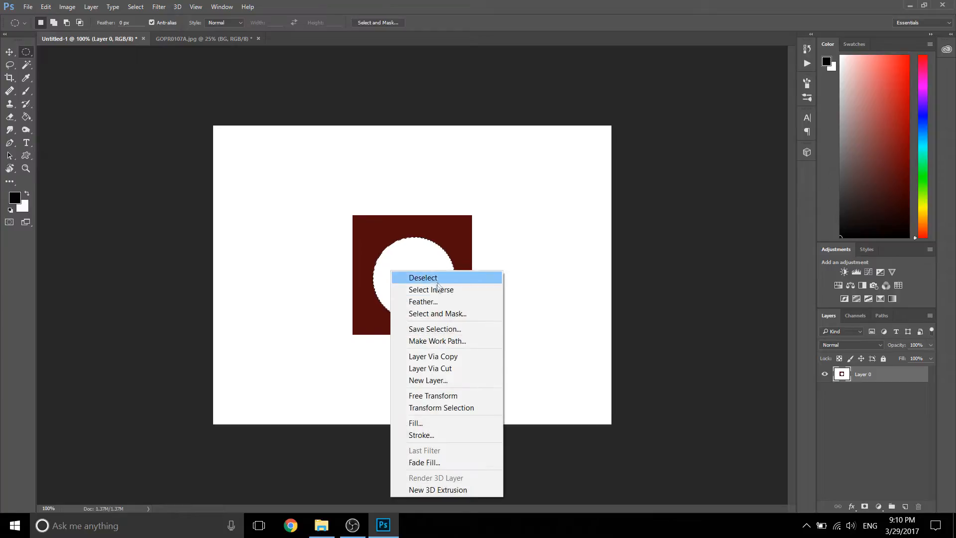
{"action": "left_click", "coordinate": [430, 423]}
{"action": "left_click", "coordinate": [488, 152]}
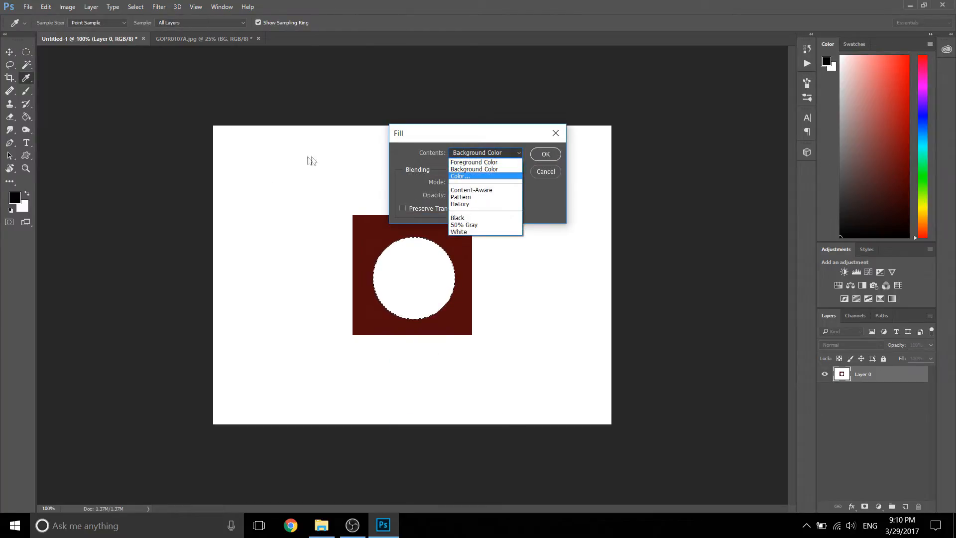
{"action": "key", "text": "Up"}
{"action": "key", "text": "Up"}
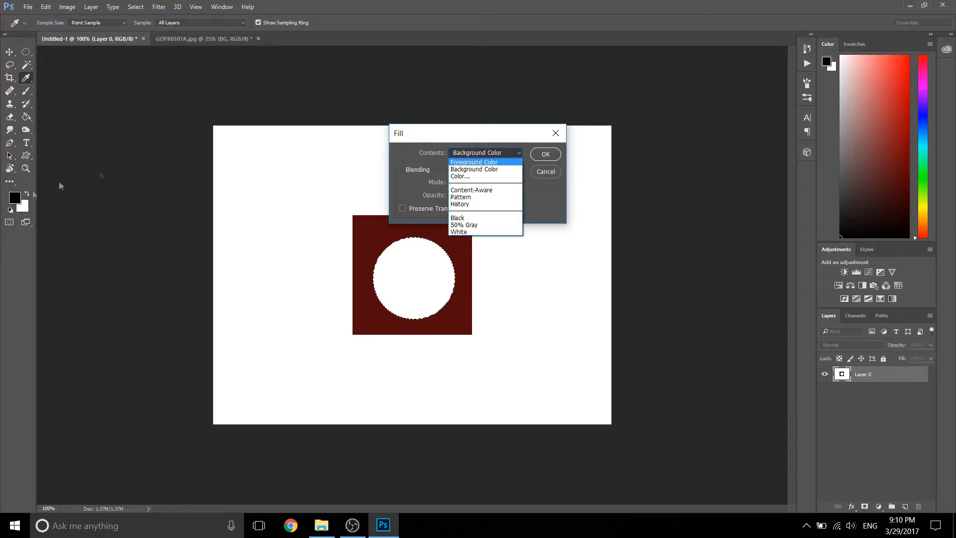
{"action": "left_click", "coordinate": [481, 160]}
{"action": "left_click", "coordinate": [545, 154]}
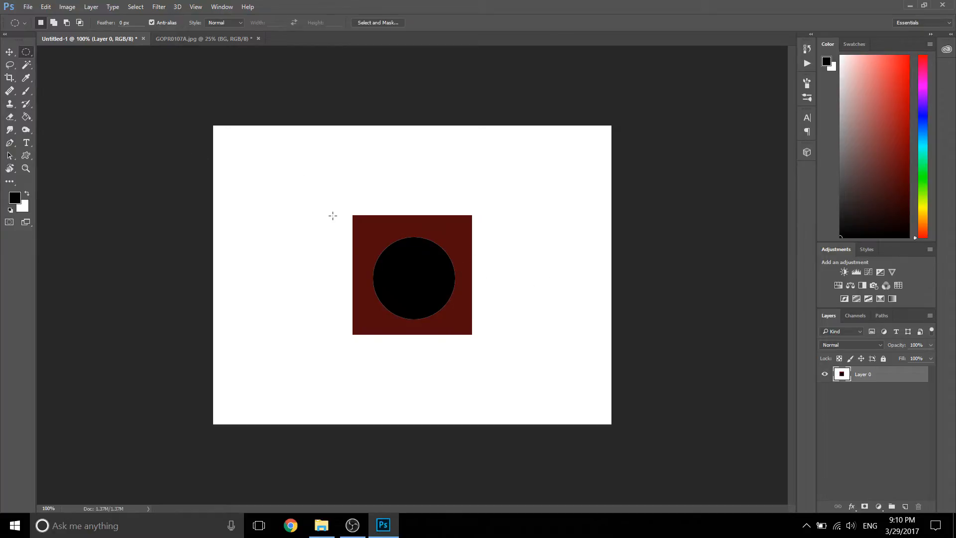
Step: Select the black circle with the Magic Wand tool
{"action": "key", "text": "w"}
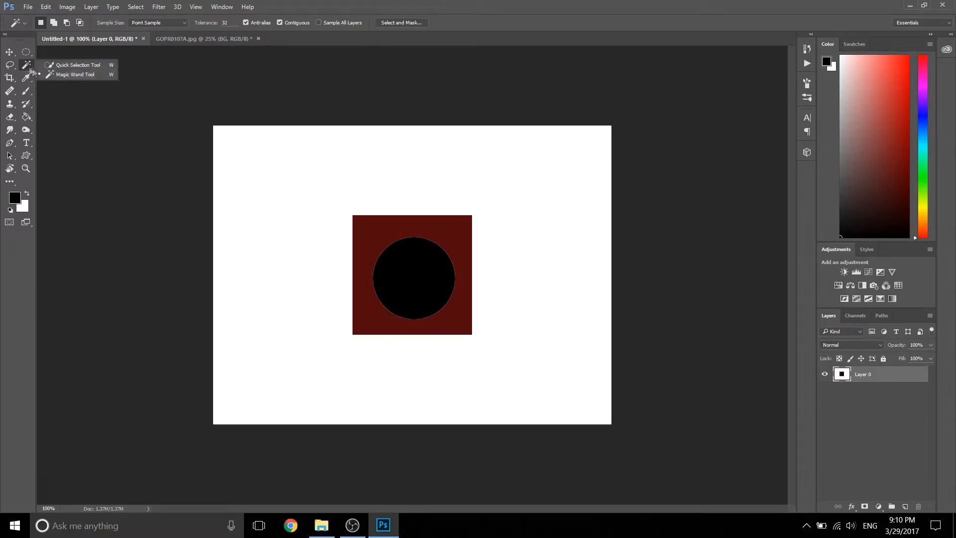
{"action": "left_click", "coordinate": [413, 272]}
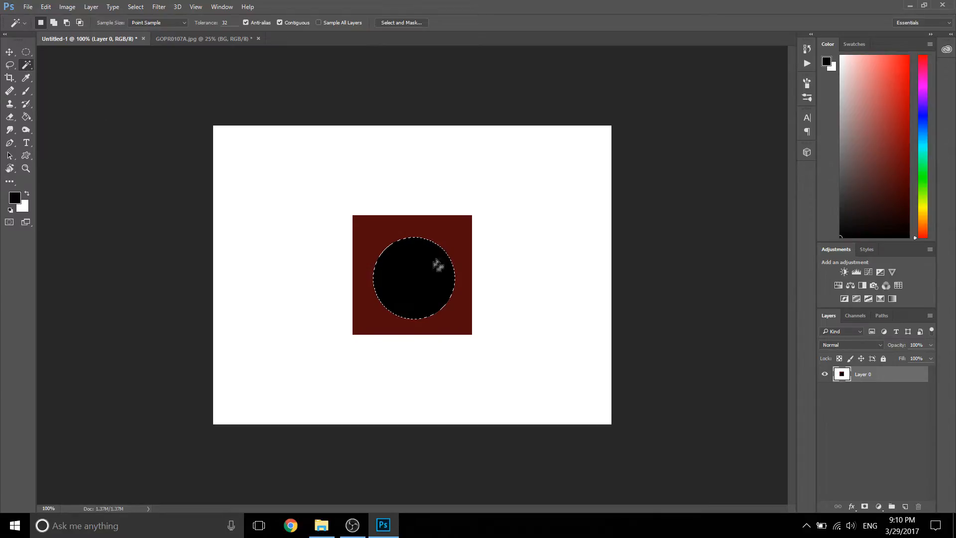
Step: Select the dark red area around the circle and replace that selection with the white background using the Magic Wand tool
{"action": "left_click", "coordinate": [372, 230]}
{"action": "left_click", "coordinate": [255, 196]}
Step: Switch to the Eraser tool and choose a hard round brush tip for it
{"action": "left_click_drag", "start_coordinate": [9, 116], "coordinate": [37, 117]}
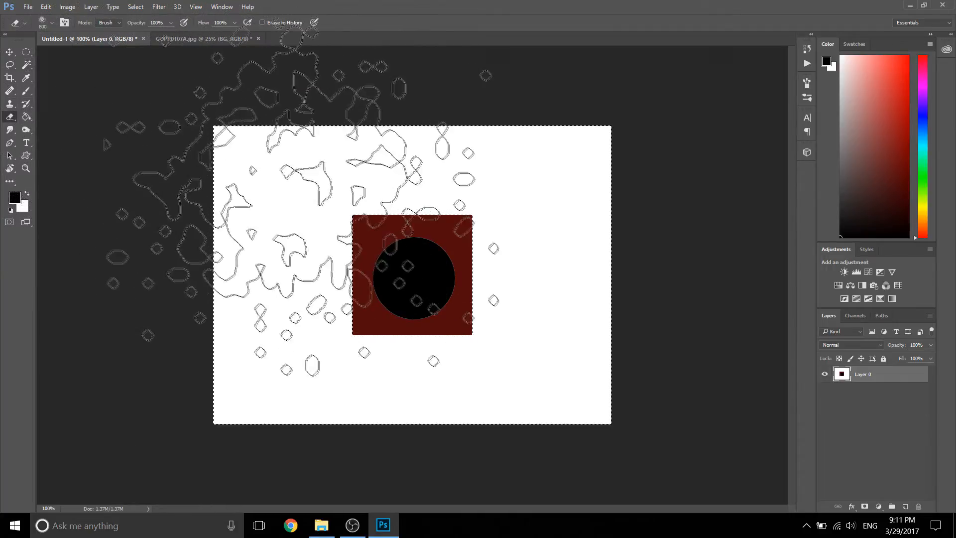
{"action": "left_click", "coordinate": [52, 22]}
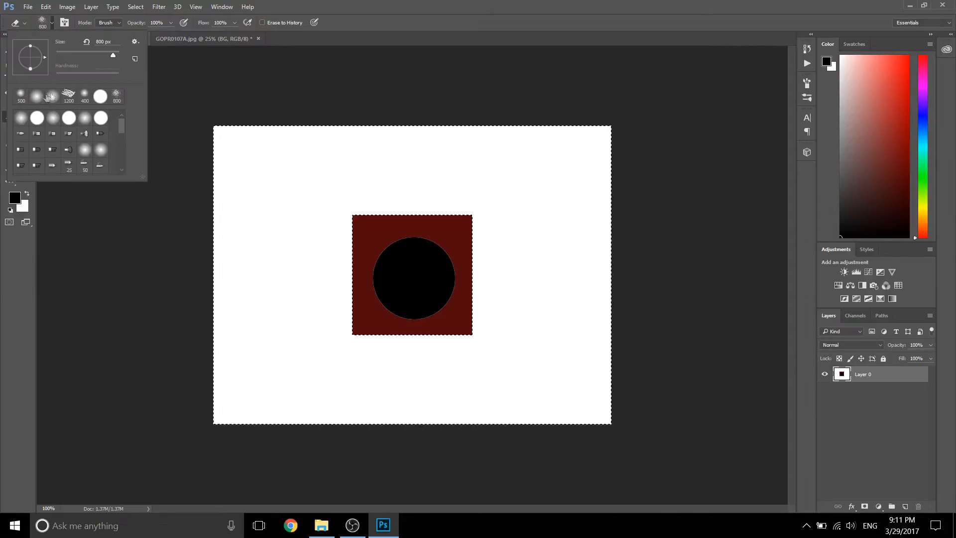
{"action": "left_click", "coordinate": [436, 3]}
{"action": "left_click", "coordinate": [51, 23]}
{"action": "left_click", "coordinate": [39, 117]}
{"action": "left_click", "coordinate": [440, 4]}
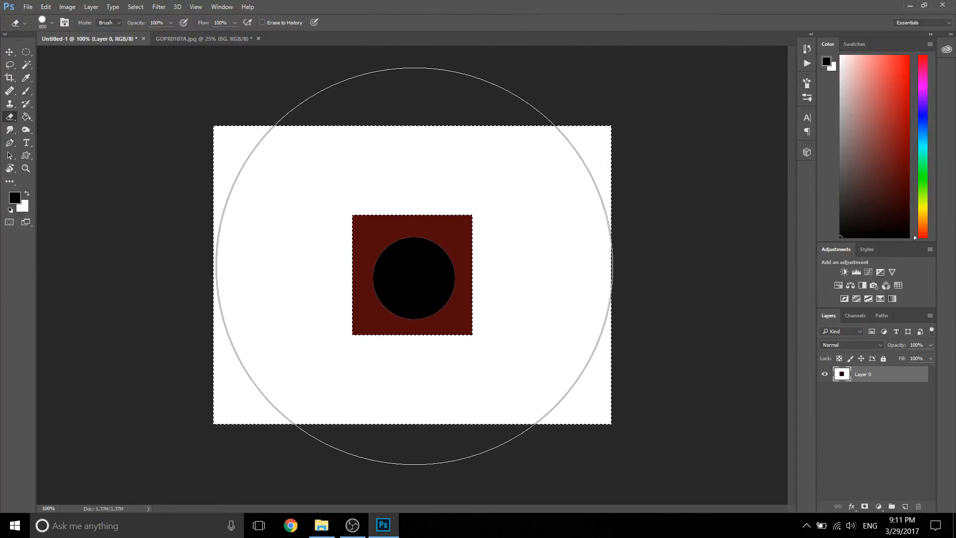
Step: Reduce the eraser brush size to 300 px
{"action": "key", "text": "bracketleft"}
{"action": "key", "text": "bracketleft"}
{"action": "key", "text": "bracketleft"}
{"action": "key", "text": "bracketleft"}
{"action": "key", "text": "bracketleft"}
{"action": "key", "text": "bracketleft"}
{"action": "key", "text": "bracketleft"}
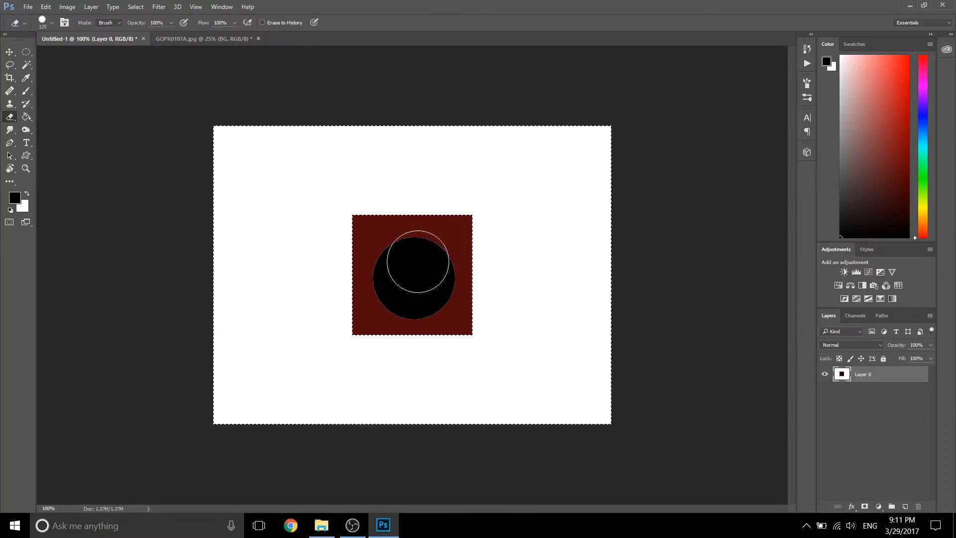
{"action": "key", "text": "bracketright"}
{"action": "key", "text": "bracketright"}
{"action": "key", "text": "bracketright"}
{"action": "key", "text": "bracketright"}
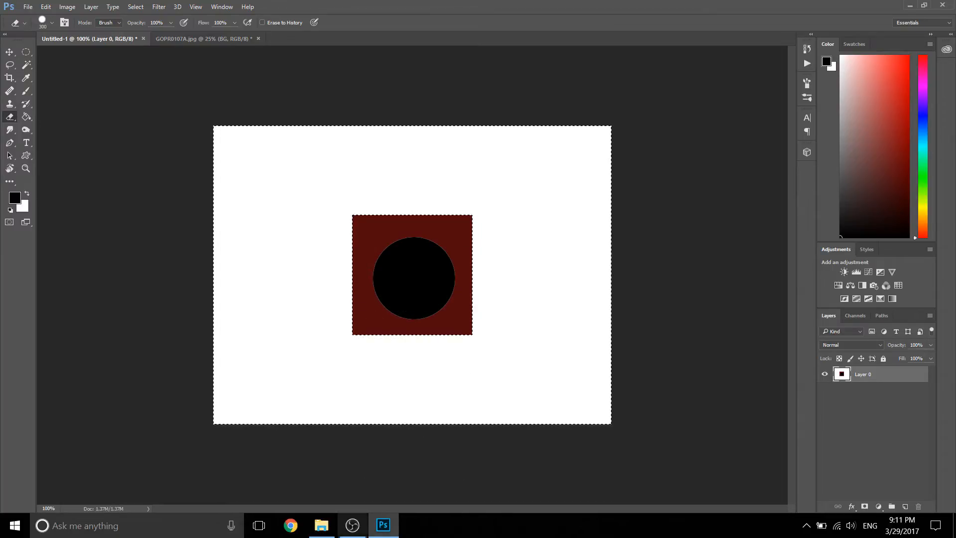
{"action": "mouse_move", "coordinate": [365, 535]}
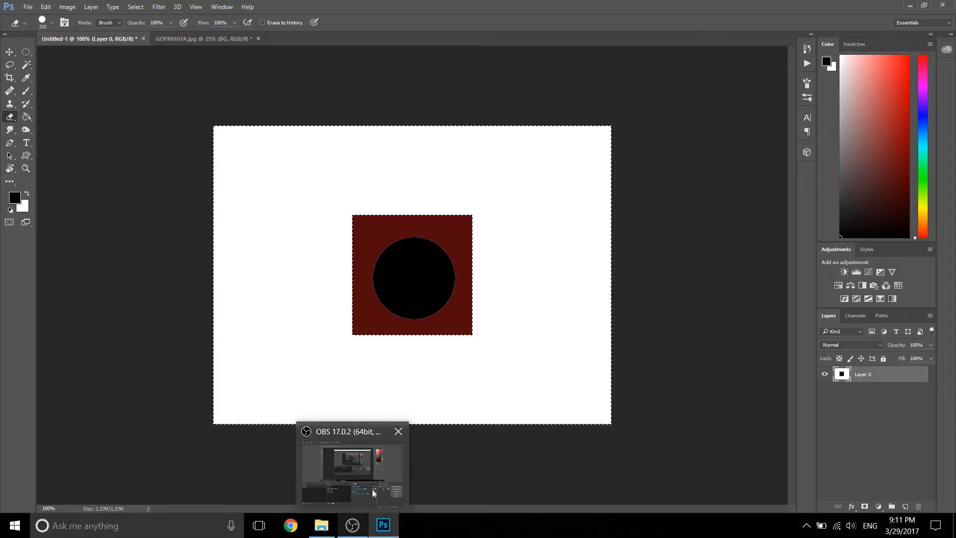
{"action": "mouse_move", "coordinate": [372, 487]}
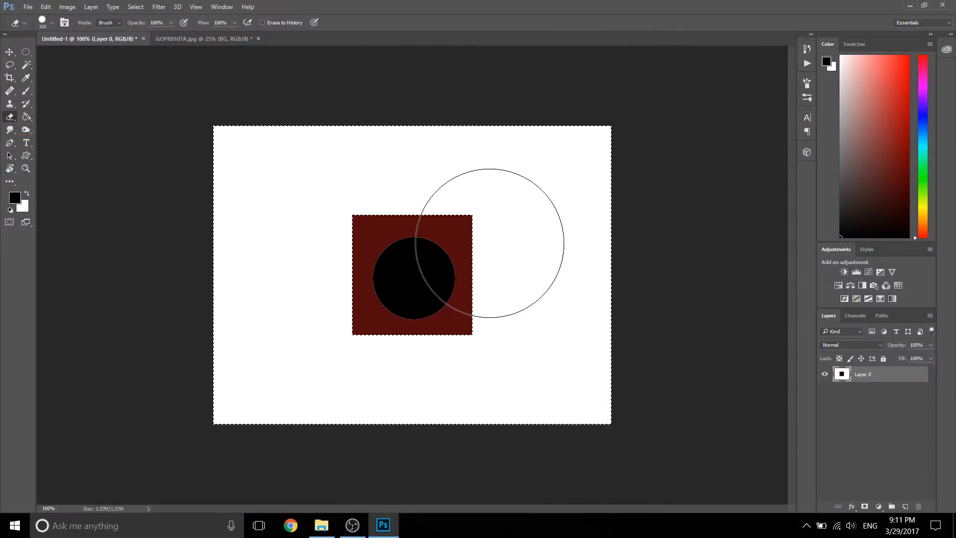
Step: Erase all of the white background around the dark red square and clear the selection
{"action": "mouse_move", "coordinate": [568, 169]}
{"action": "left_mouse_down"}
{"action": "mouse_move", "coordinate": [409, 155]}
{"action": "mouse_move", "coordinate": [210, 163]}
{"action": "left_mouse_up"}
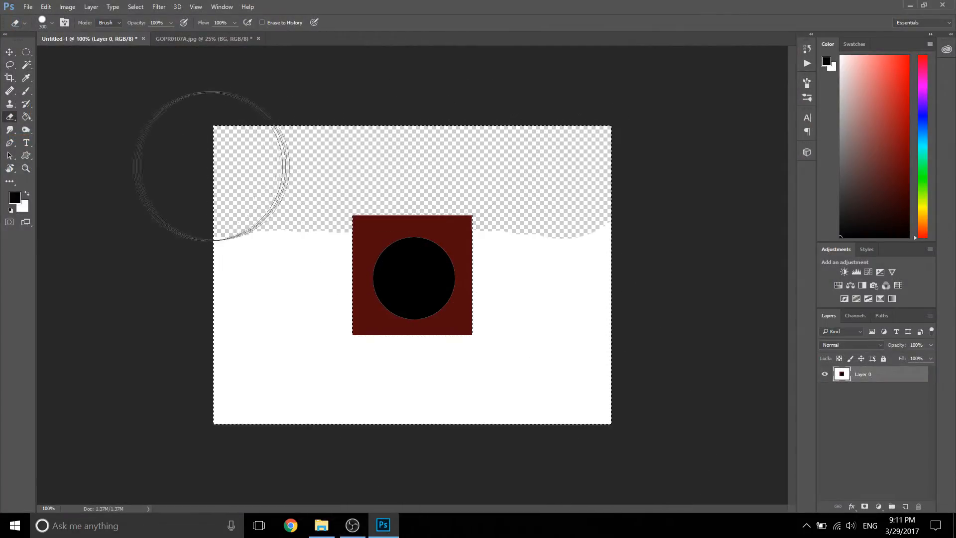
{"action": "mouse_move", "coordinate": [570, 202]}
{"action": "left_mouse_down"}
{"action": "mouse_move", "coordinate": [512, 367]}
{"action": "mouse_move", "coordinate": [448, 373]}
{"action": "mouse_move", "coordinate": [448, 239]}
{"action": "mouse_move", "coordinate": [626, 338]}
{"action": "left_mouse_up"}
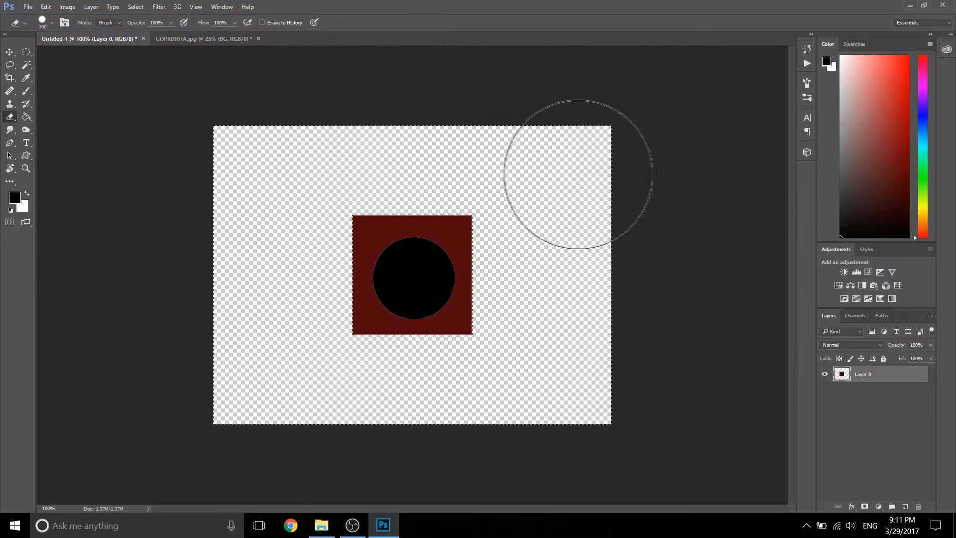
{"action": "key", "text": "m"}
{"action": "left_click", "coordinate": [456, 176]}
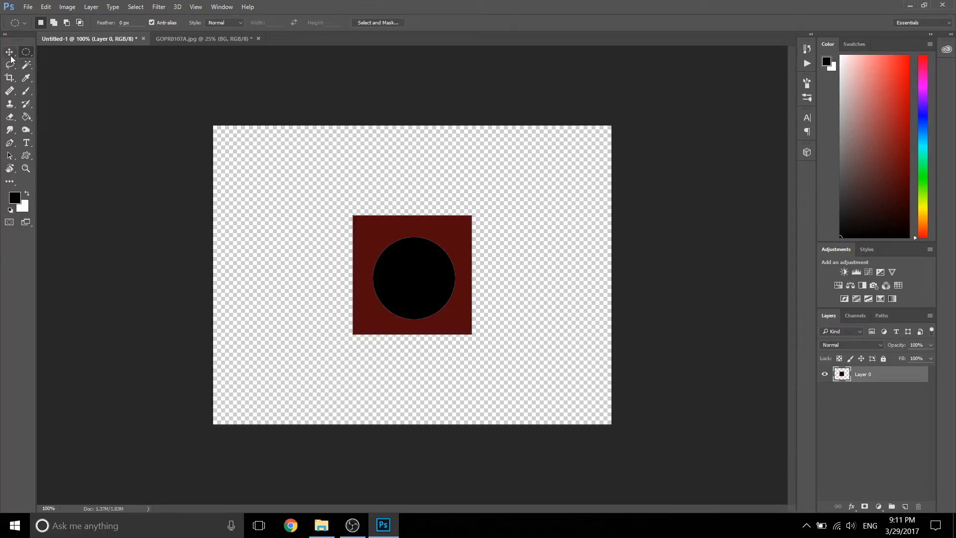
Step: Crop the canvas to the edges of the dark red square with the Crop tool
{"action": "left_click", "coordinate": [26, 65]}
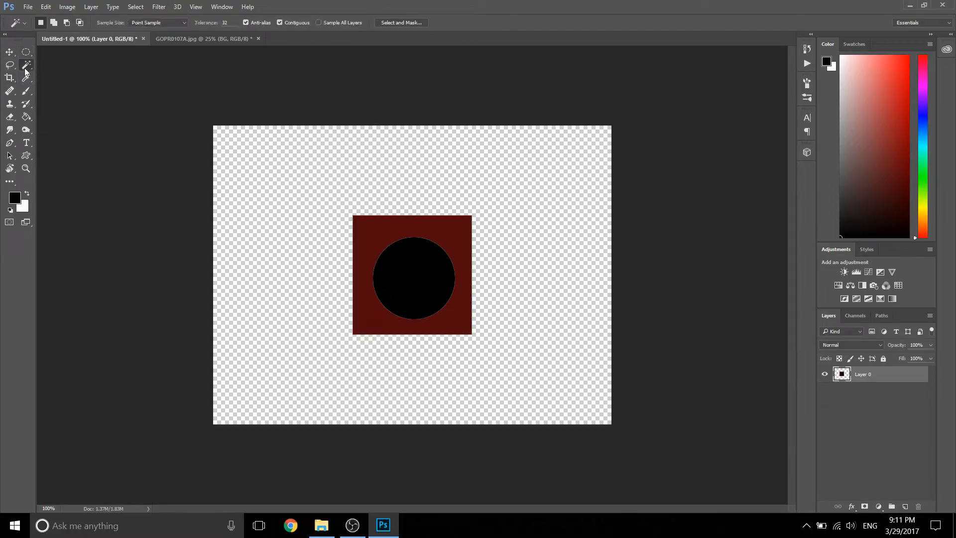
{"action": "left_click", "coordinate": [9, 79]}
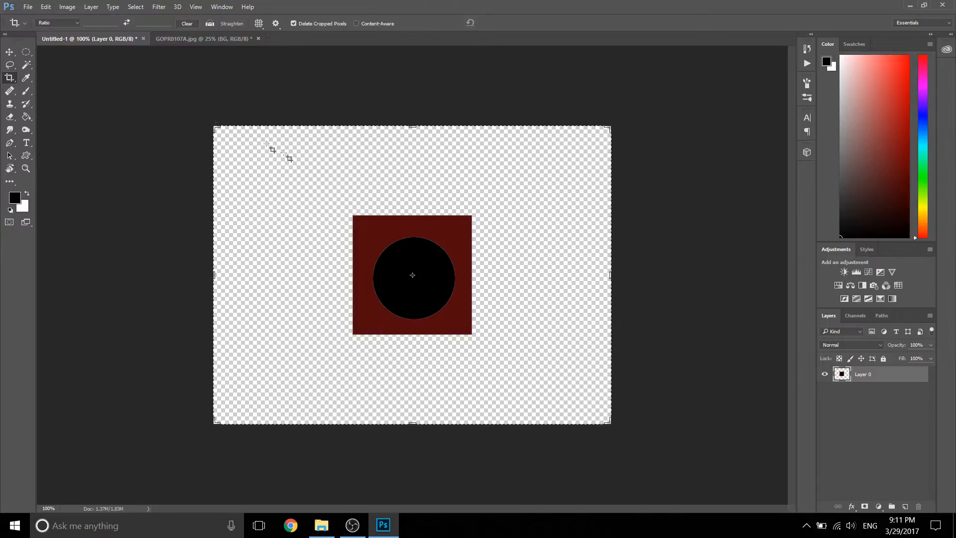
{"action": "left_click_drag", "start_coordinate": [213, 127], "coordinate": [282, 170]}
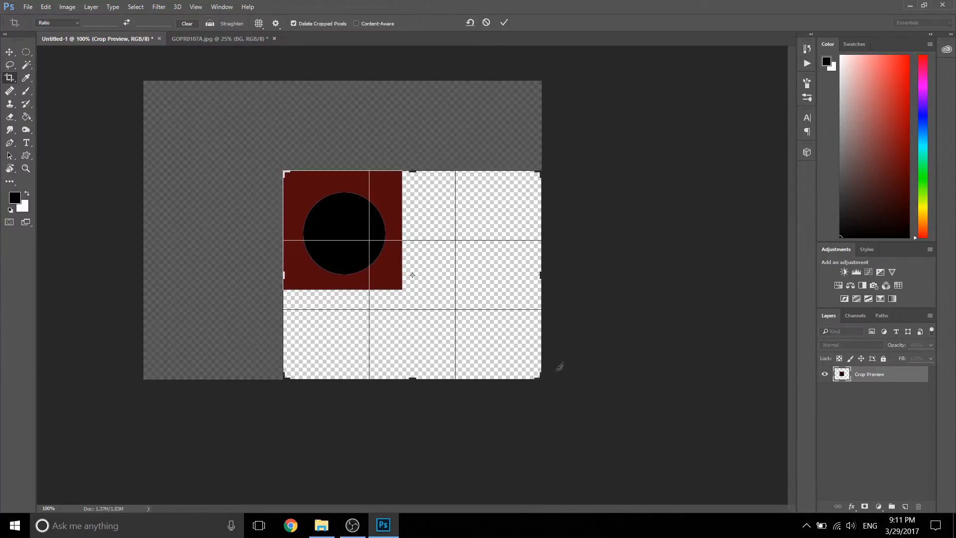
{"action": "left_click_drag", "start_coordinate": [541, 376], "coordinate": [471, 334]}
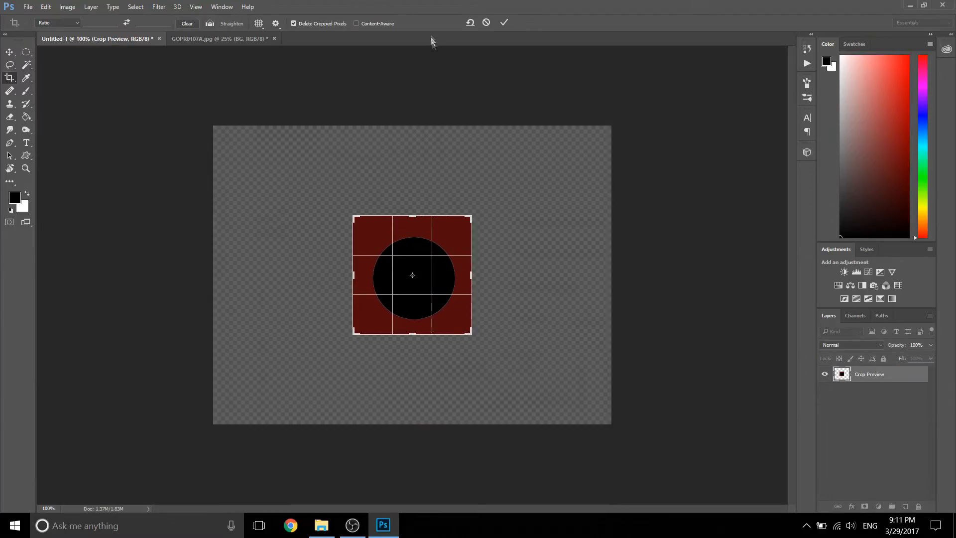
{"action": "left_click", "coordinate": [503, 22]}
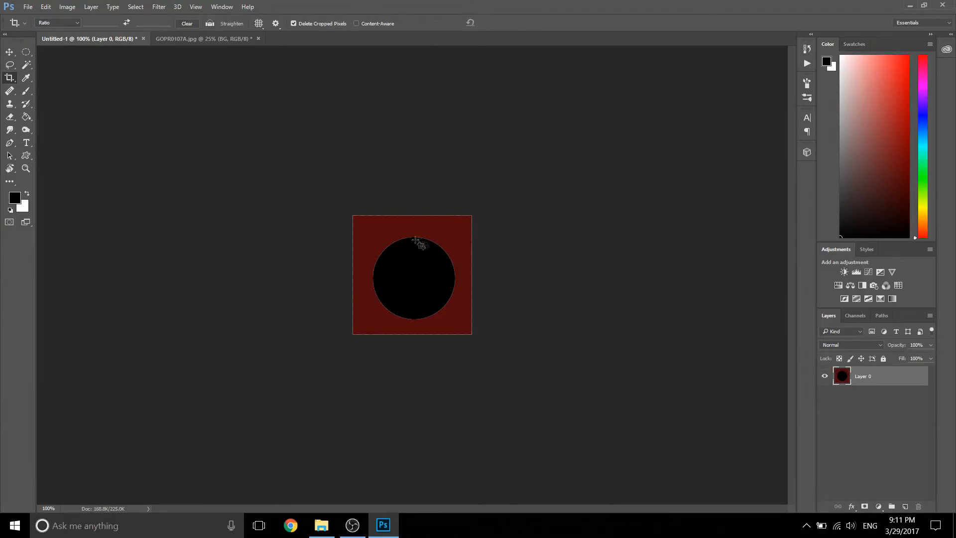
Step: Sample the square's dark red as the foreground color with the Eyedropper tool
{"action": "left_click", "coordinate": [26, 79]}
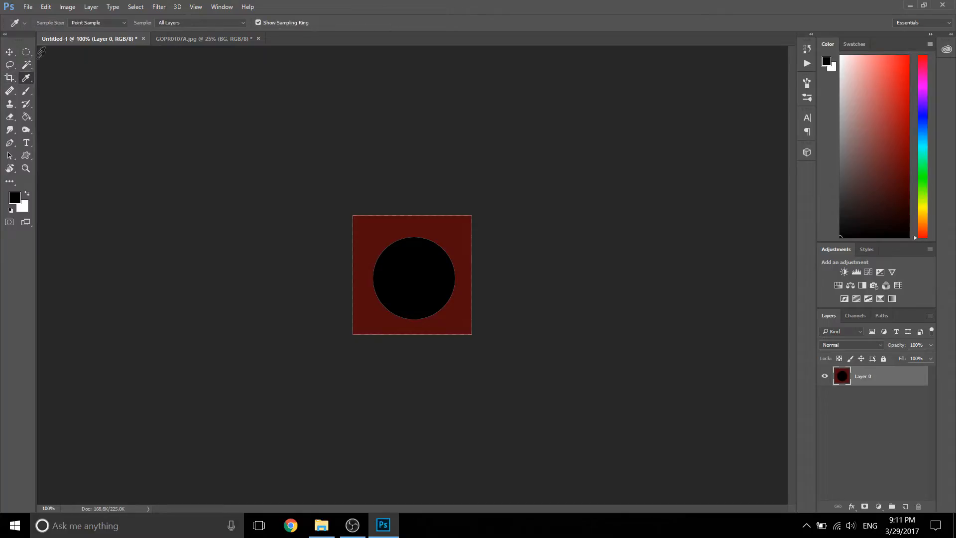
{"action": "right_click", "coordinate": [24, 79]}
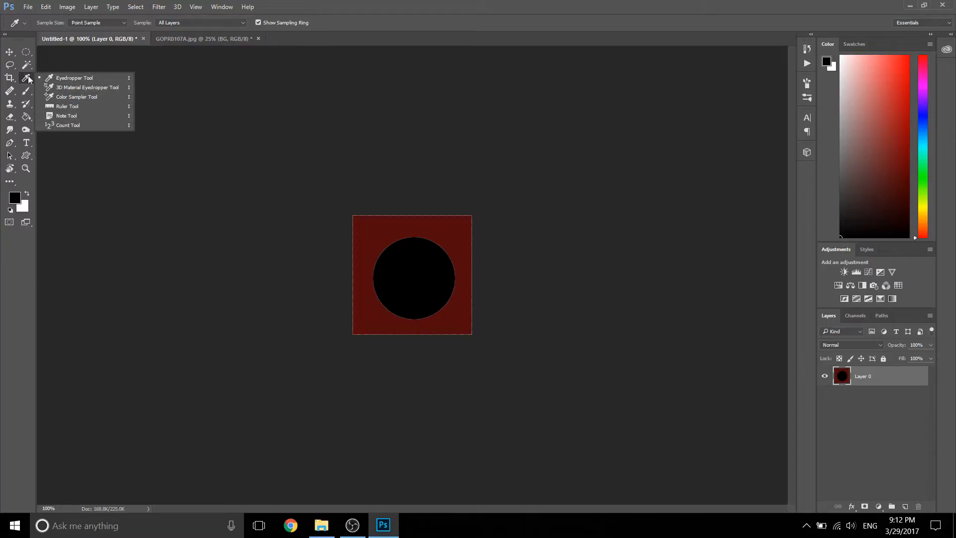
{"action": "left_click", "coordinate": [45, 78]}
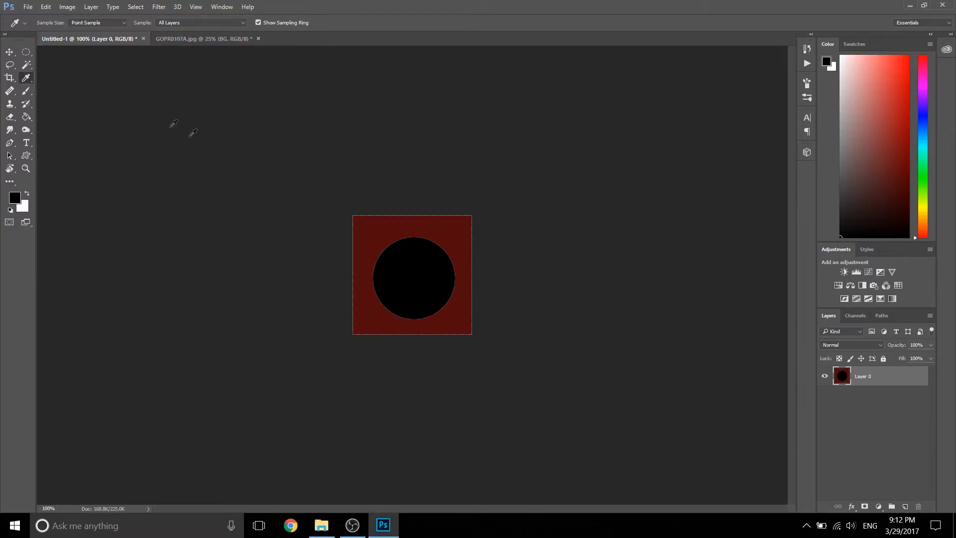
{"action": "right_click", "coordinate": [28, 84]}
{"action": "left_click", "coordinate": [28, 82]}
{"action": "left_click_drag", "start_coordinate": [460, 230], "coordinate": [438, 234]}
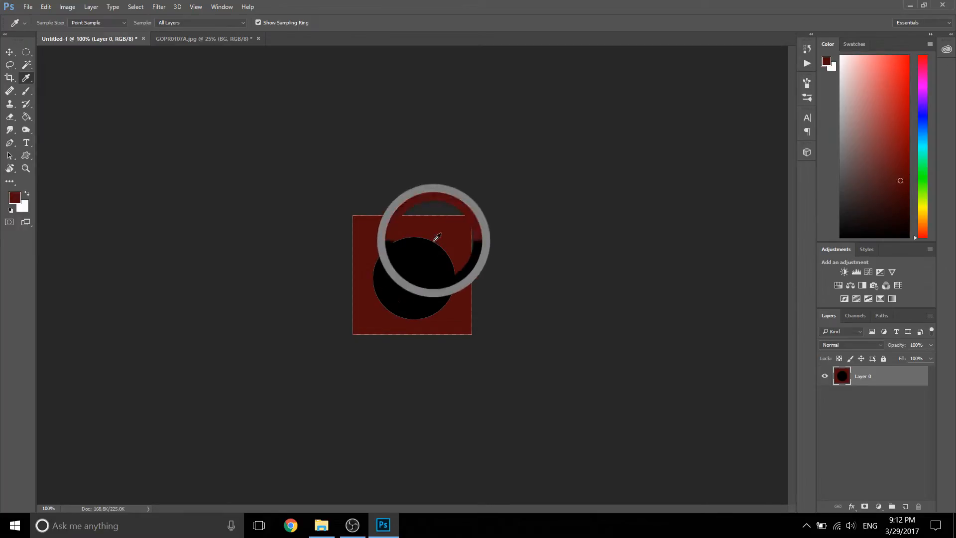
Step: Switch to the GOPR0107A.jpg photo and sample the light tan of the rock ground as the foreground color
{"action": "left_click", "coordinate": [202, 39]}
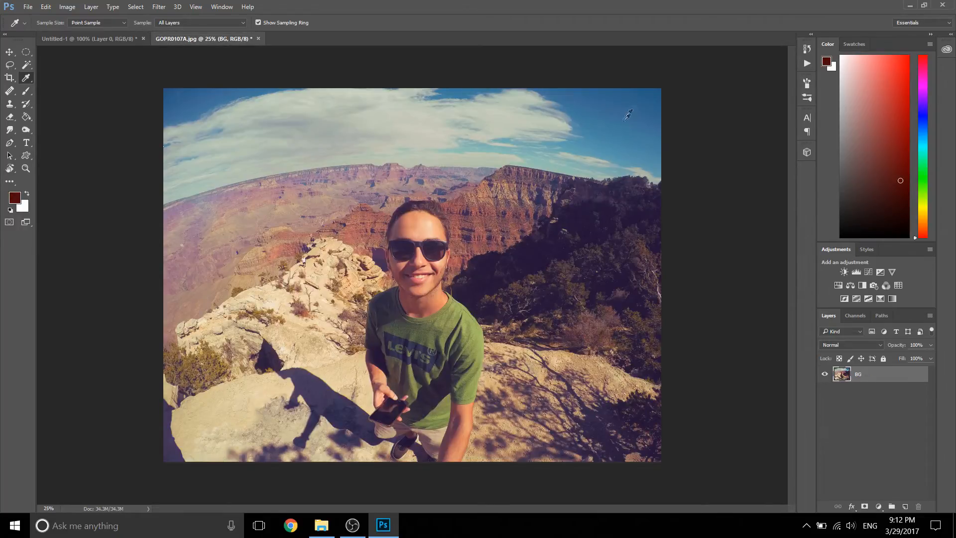
{"action": "left_click_drag", "start_coordinate": [645, 95], "coordinate": [484, 350]}
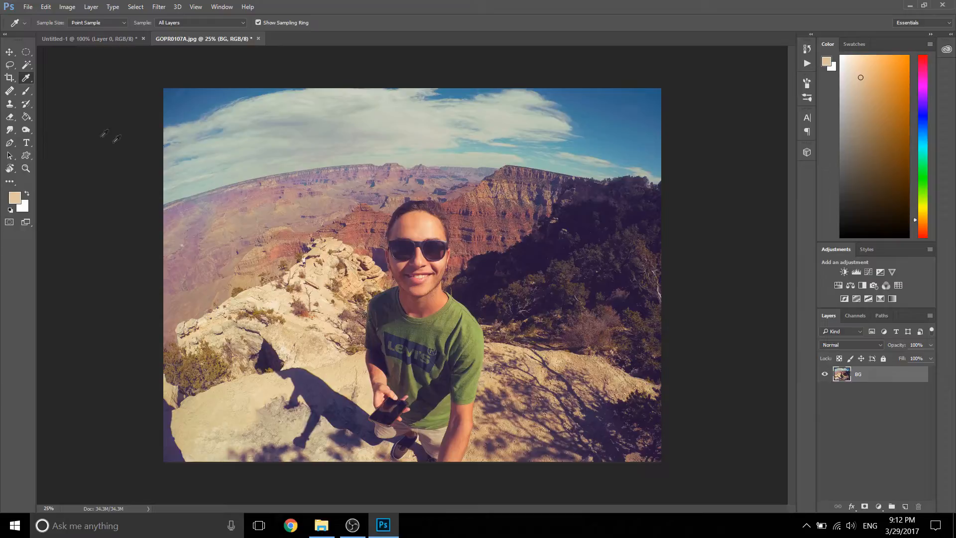
Step: View the photo at 100%, fitted to the screen and filling the screen with the Zoom tool
{"action": "left_click", "coordinate": [10, 92]}
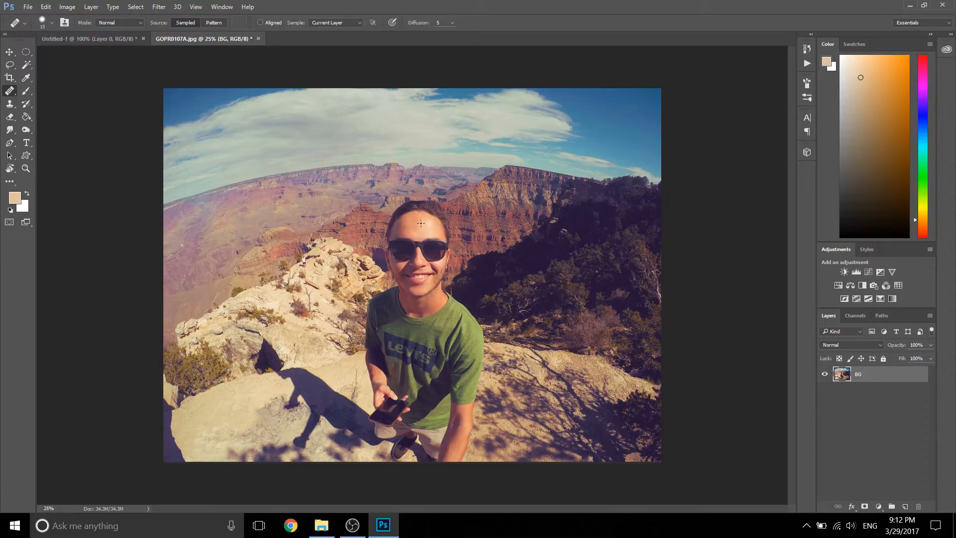
{"action": "key", "text": "z"}
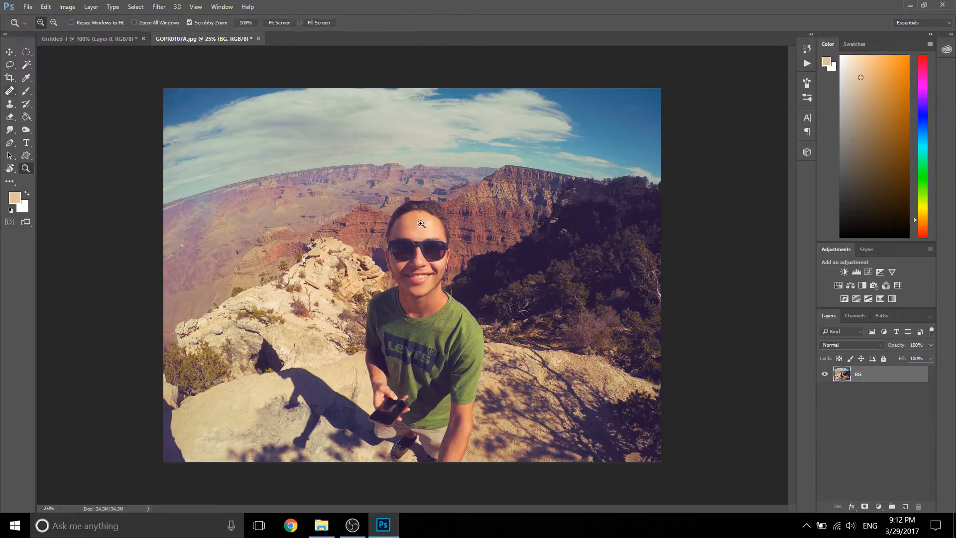
{"action": "left_click", "coordinate": [245, 23]}
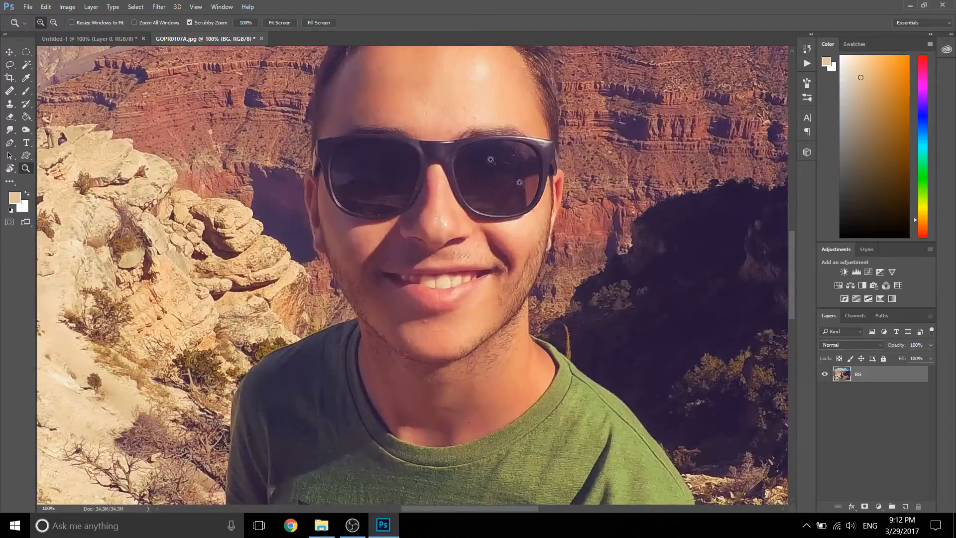
{"action": "left_click", "coordinate": [280, 23]}
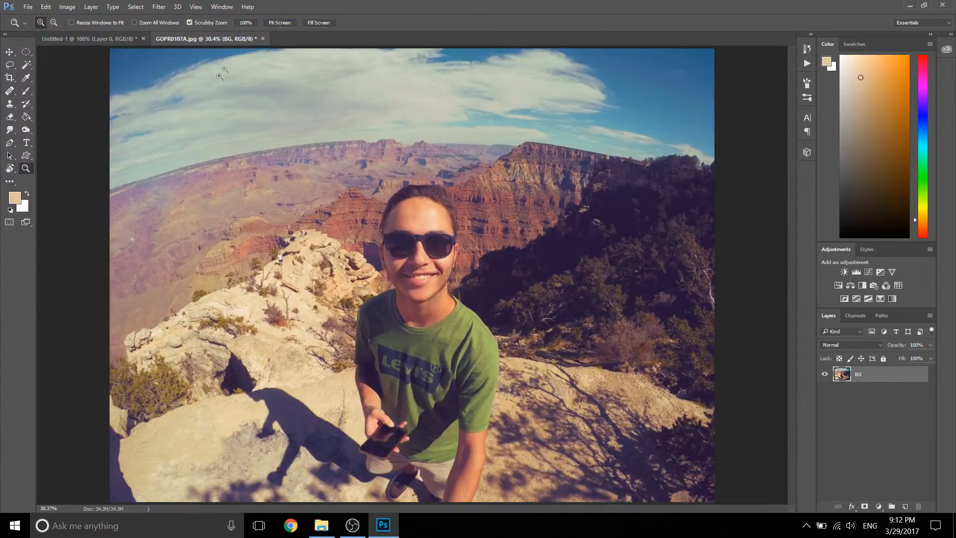
{"action": "left_click", "coordinate": [316, 22]}
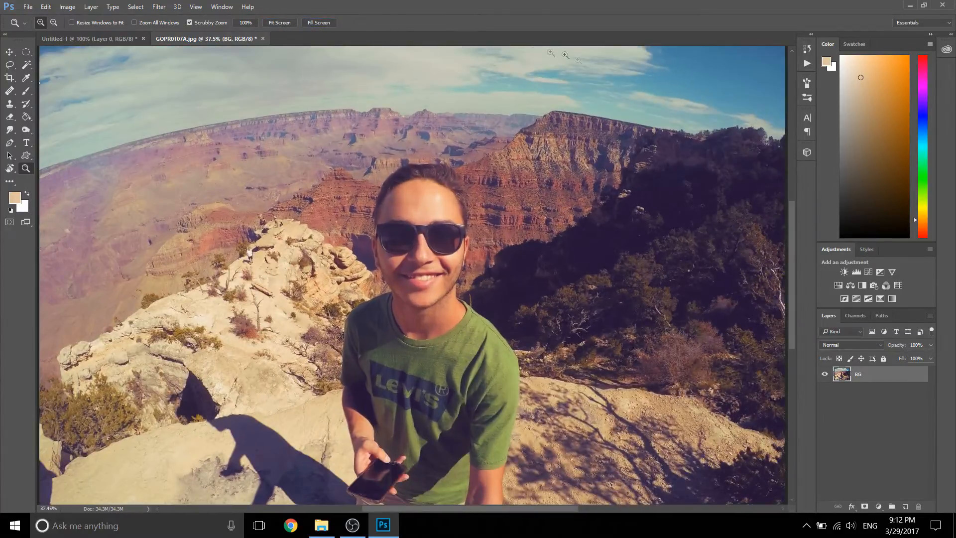
{"action": "left_click", "coordinate": [286, 23]}
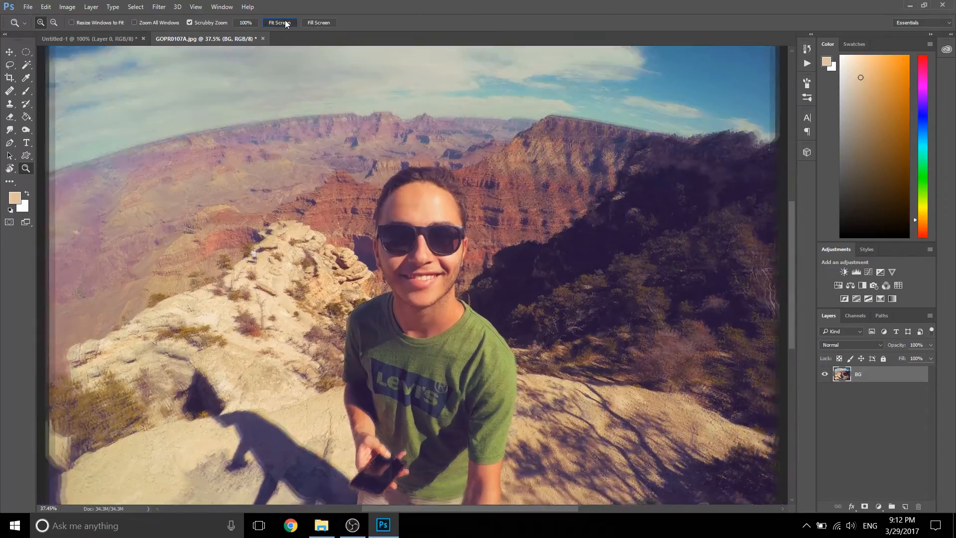
Step: Zoom in on the man's chin to 500% to examine the skin below the lips
{"action": "left_click", "coordinate": [419, 259]}
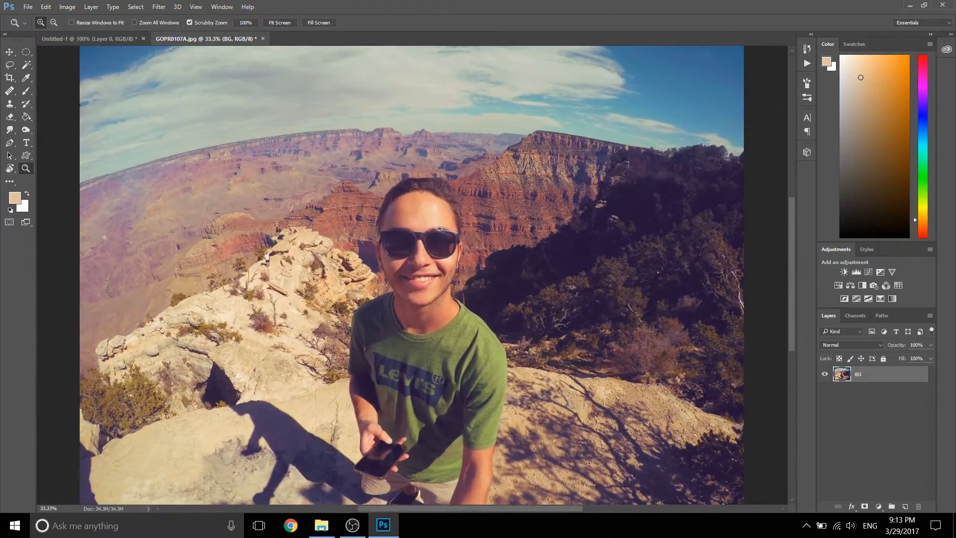
{"action": "left_click", "coordinate": [424, 292]}
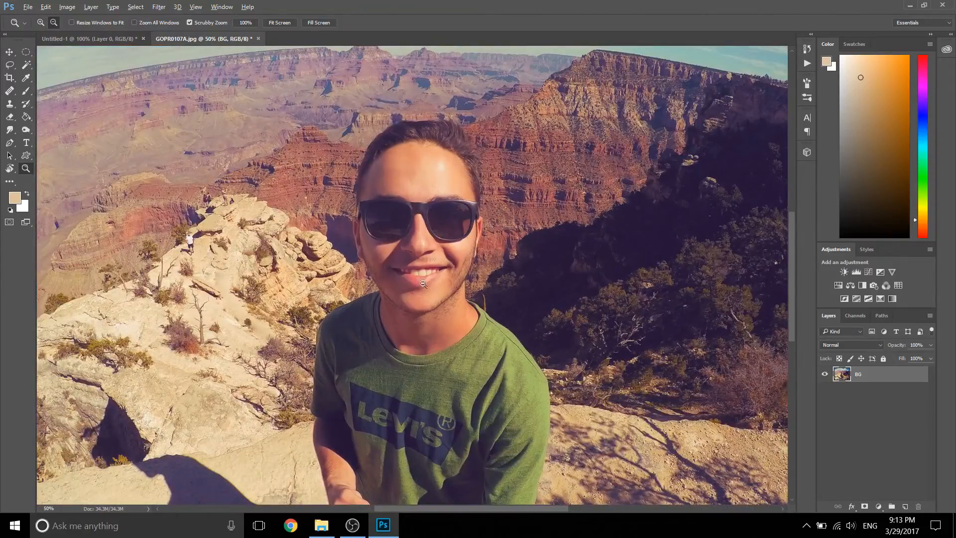
{"action": "left_click", "coordinate": [422, 290], "text": "alt"}
{"action": "left_click", "coordinate": [422, 289], "text": "alt"}
{"action": "left_click", "coordinate": [426, 287]}
{"action": "left_click", "coordinate": [426, 288]}
{"action": "left_click_drag", "start_coordinate": [427, 287], "coordinate": [437, 220]}
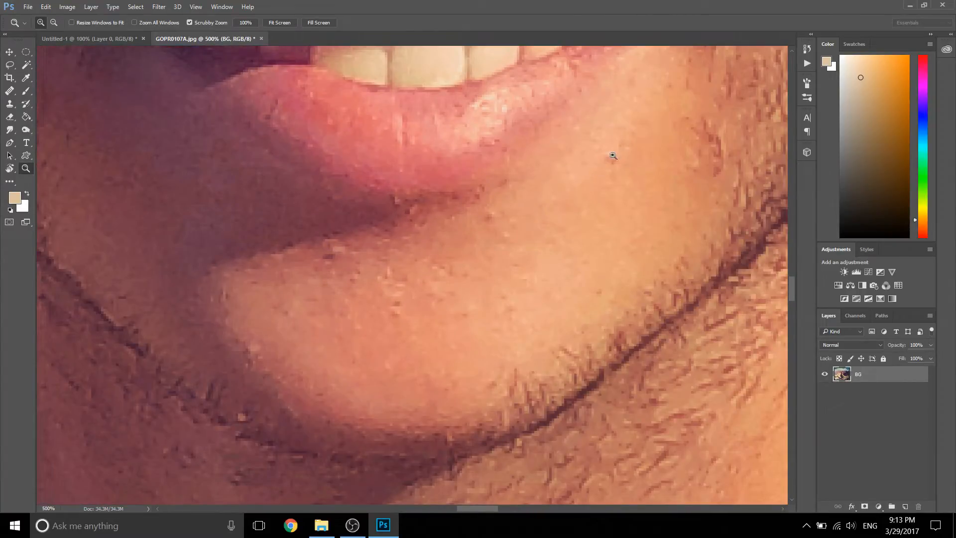
Step: Choose the Healing Brush tool and increase its brush size and hardness
{"action": "key", "text": "j"}
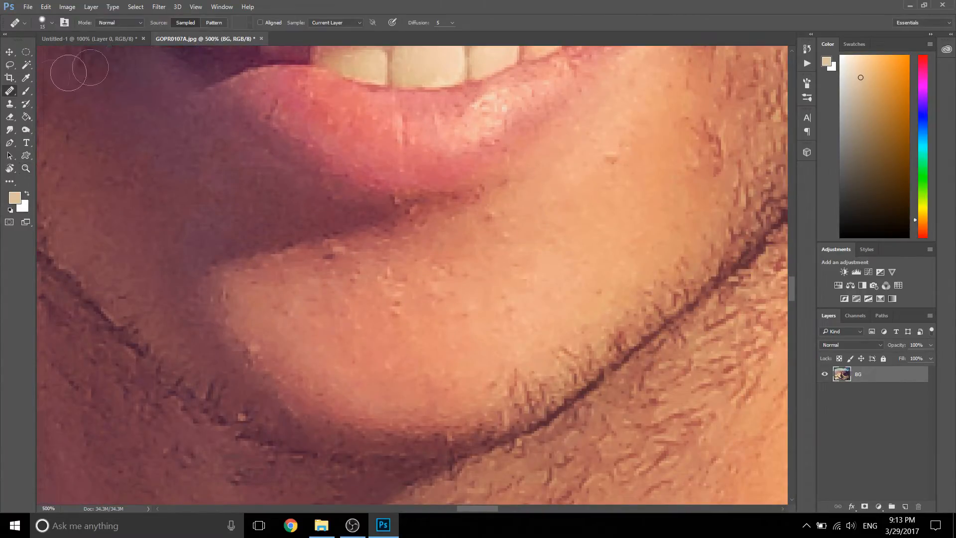
{"action": "right_click", "coordinate": [7, 96]}
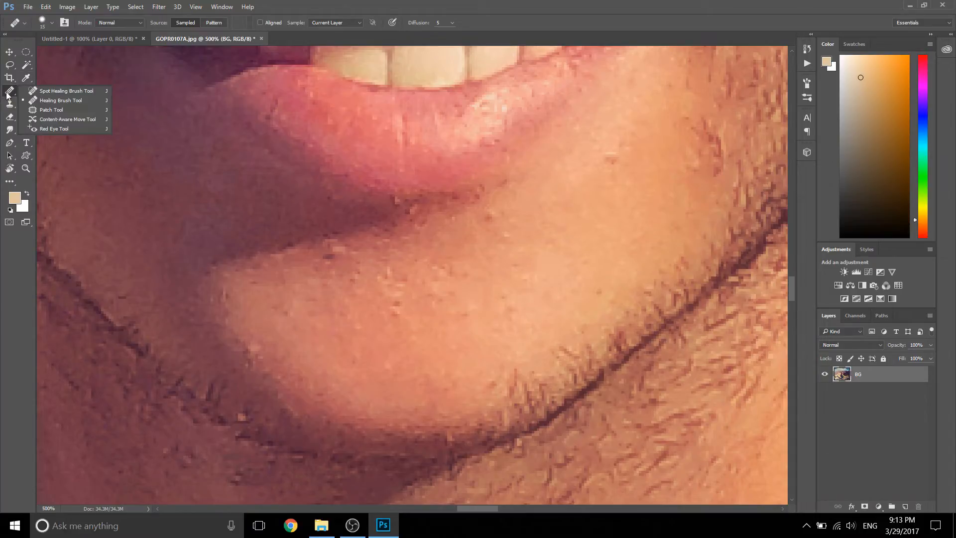
{"action": "left_click", "coordinate": [37, 100]}
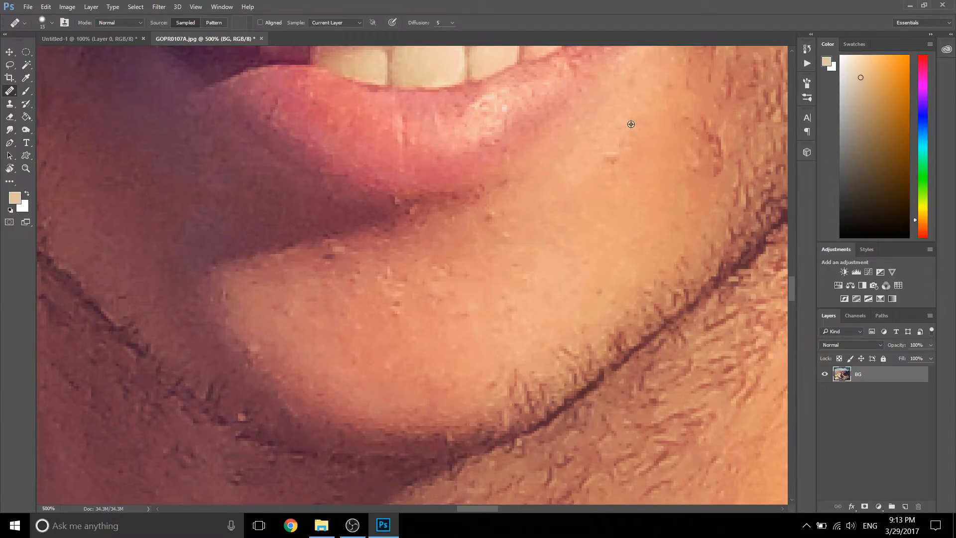
{"action": "right_click", "coordinate": [613, 158]}
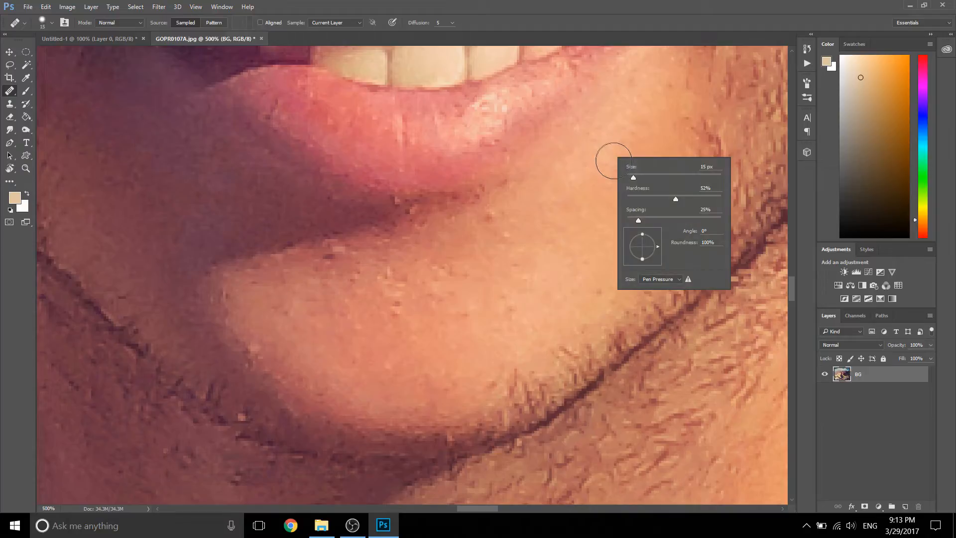
{"action": "left_click_drag", "start_coordinate": [675, 199], "coordinate": [724, 200]}
{"action": "left_click", "coordinate": [641, 46]}
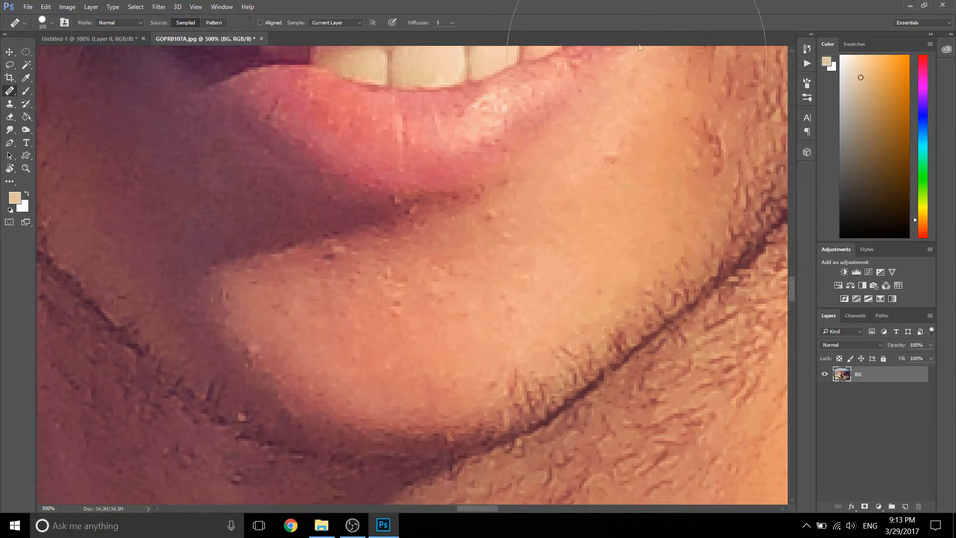
Step: Try to heal the small spot on the skin beside the lower lip with a 10 px Healing Brush, sampling the skin just below it
{"action": "key", "text": "bracketleft"}
{"action": "key", "text": "bracketleft"}
{"action": "key", "text": "bracketleft"}
{"action": "key", "text": "bracketleft"}
{"action": "key", "text": "bracketleft"}
{"action": "key", "text": "bracketleft"}
{"action": "key", "text": "bracketleft"}
{"action": "key", "text": "bracketleft"}
{"action": "key", "text": "bracketleft"}
{"action": "key", "text": "bracketleft"}
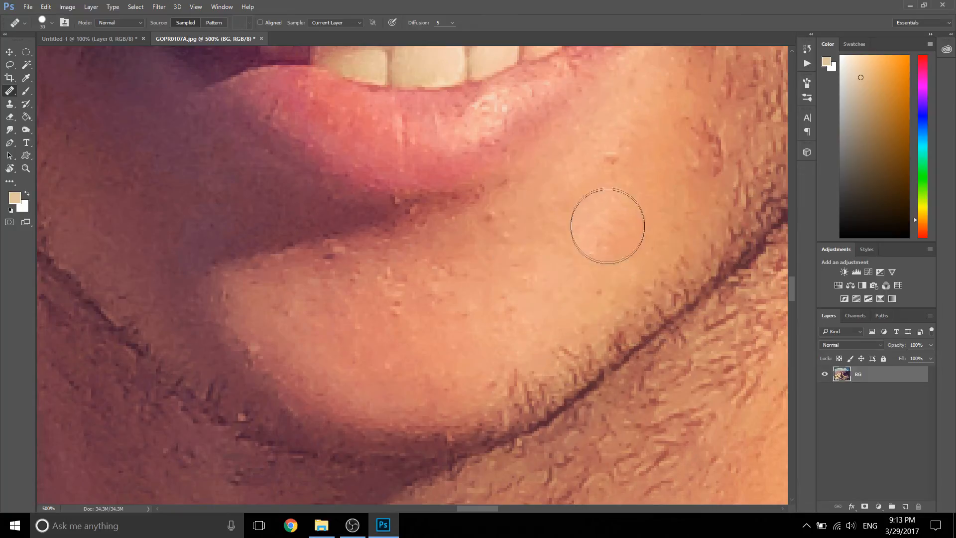
{"action": "left_click", "coordinate": [614, 184], "text": "alt"}
{"action": "left_click", "coordinate": [611, 159]}
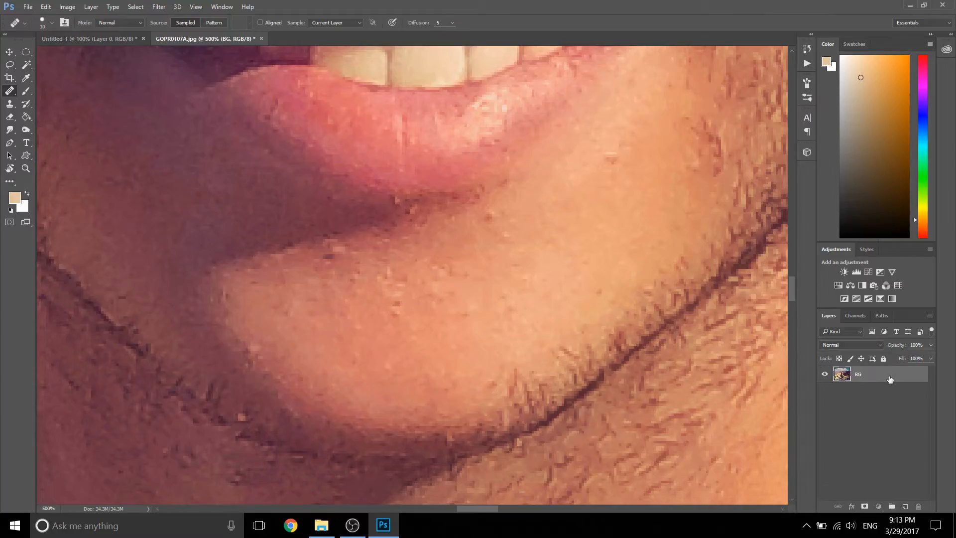
{"action": "double_click", "coordinate": [866, 372]}
{"action": "left_click", "coordinate": [922, 93]}
{"action": "left_click", "coordinate": [53, 22]}
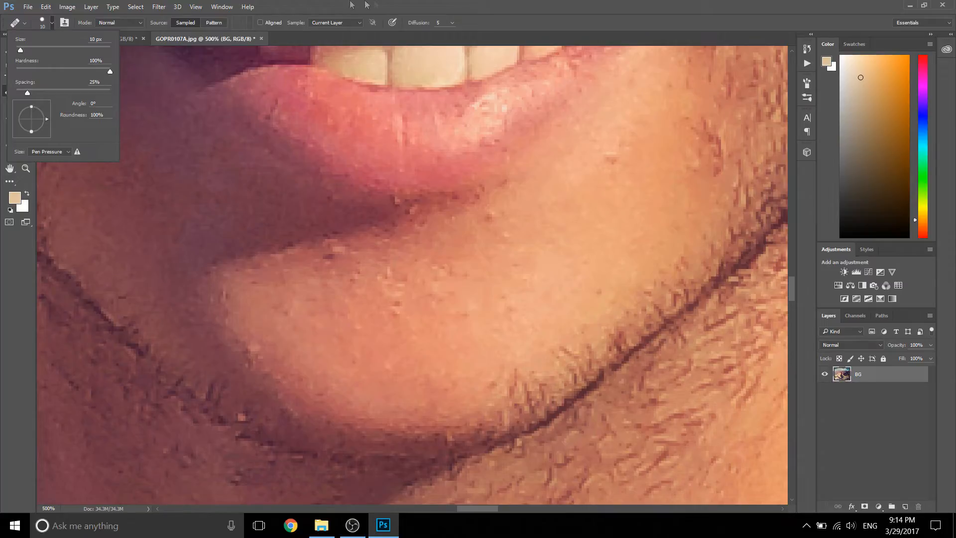
{"action": "left_click", "coordinate": [382, 3]}
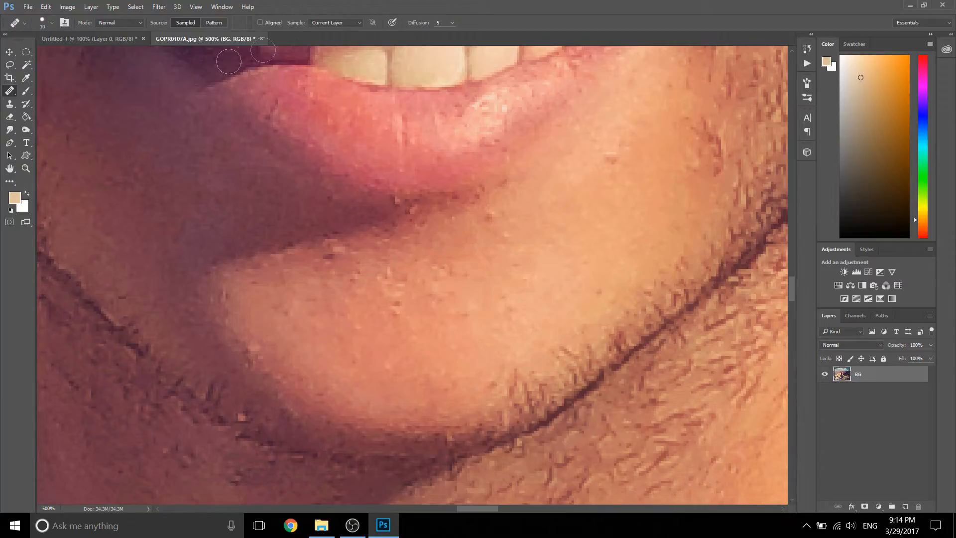
Step: Reset the foreground and background colors to the defaults and retry the Healing Brush on the spot beside the lower lip
{"action": "left_click", "coordinate": [11, 210]}
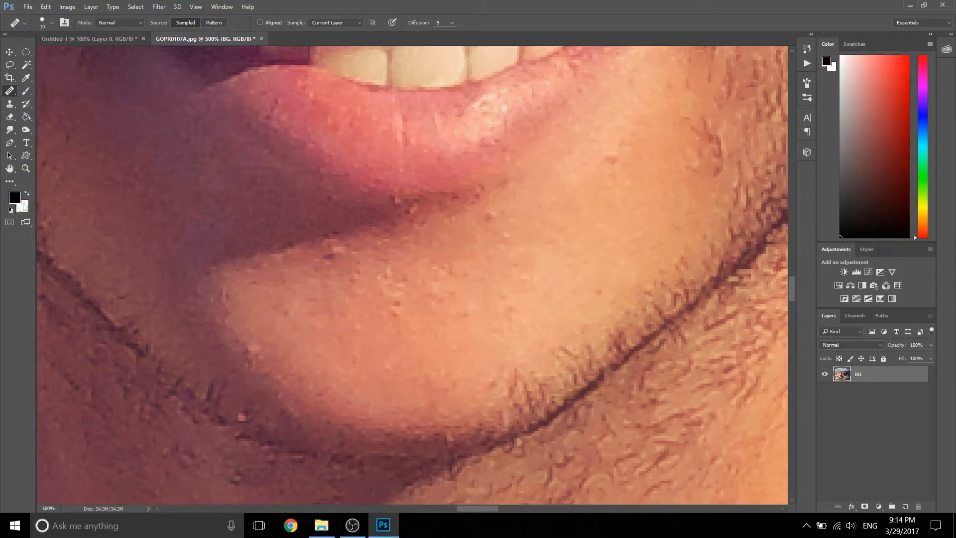
{"action": "left_click", "coordinate": [612, 160]}
{"action": "right_click", "coordinate": [10, 90]}
{"action": "left_click", "coordinate": [33, 99]}
{"action": "left_click", "coordinate": [610, 156]}
Step: Try to cover the spot beside the lower lip with the Clone Stamp tool, sampling clean skin nearby
{"action": "left_click", "coordinate": [10, 103]}
{"action": "left_click", "coordinate": [618, 168], "text": "alt"}
{"action": "left_click", "coordinate": [610, 156]}
{"action": "left_click", "coordinate": [605, 196], "text": "alt"}
{"action": "left_click", "coordinate": [615, 156]}
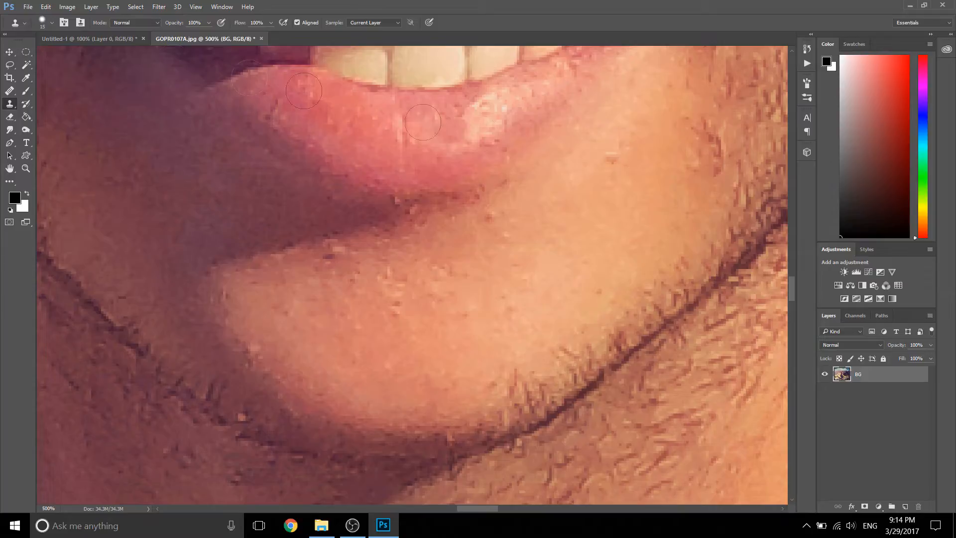
Step: Close the photo without saving its changes, choose the Healing Brush and reopen GOPR0107A from the GoPro folder
{"action": "left_click", "coordinate": [261, 39]}
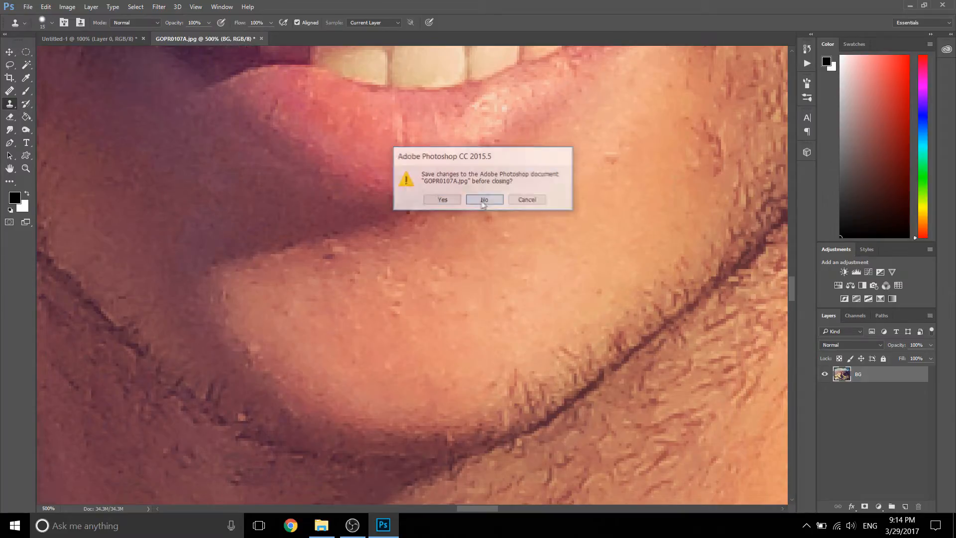
{"action": "left_click", "coordinate": [484, 200]}
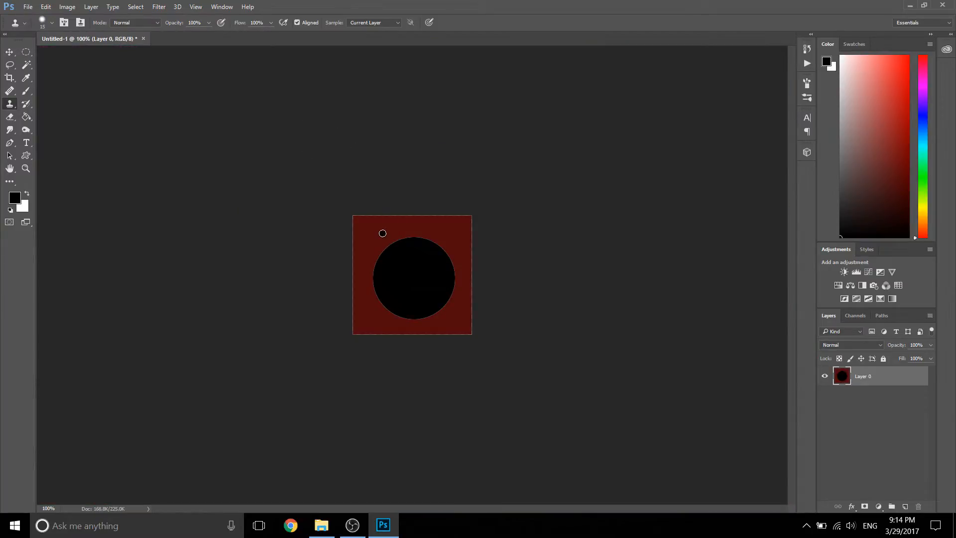
{"action": "left_click", "coordinate": [10, 91]}
{"action": "left_click", "coordinate": [28, 7]}
{"action": "left_click", "coordinate": [37, 27]}
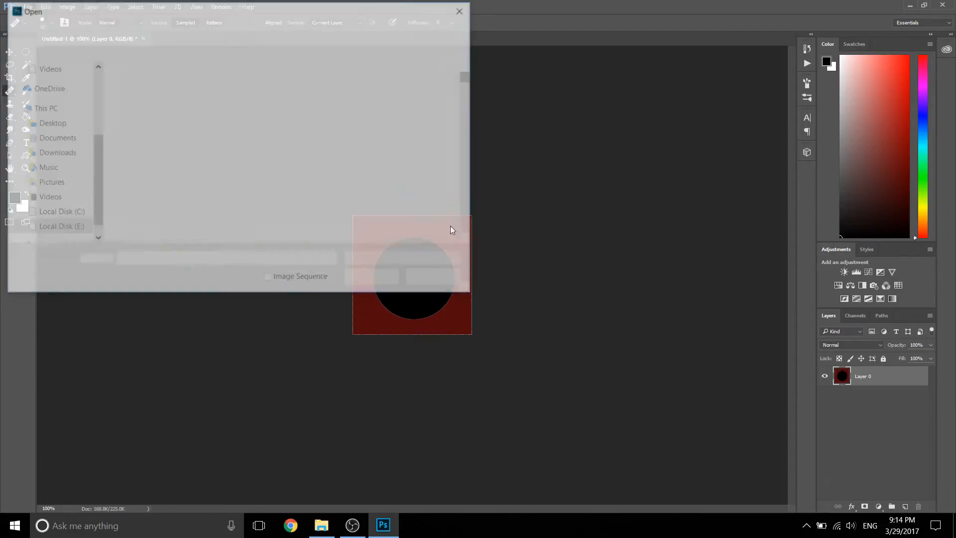
{"action": "scroll", "coordinate": [271, 164], "scroll_direction": "down", "scroll_amount": 20}
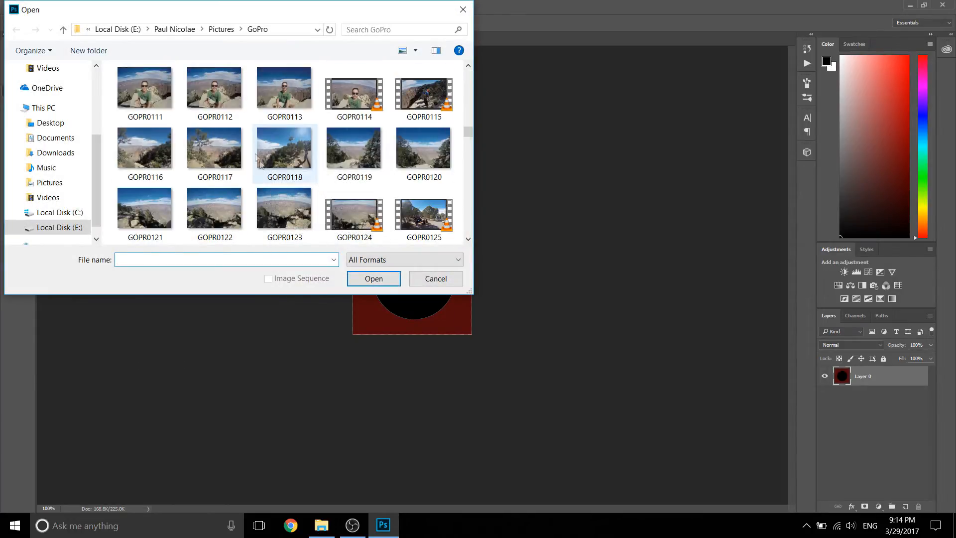
{"action": "scroll", "coordinate": [264, 169], "scroll_direction": "up", "scroll_amount": 2}
{"action": "left_click", "coordinate": [214, 145]}
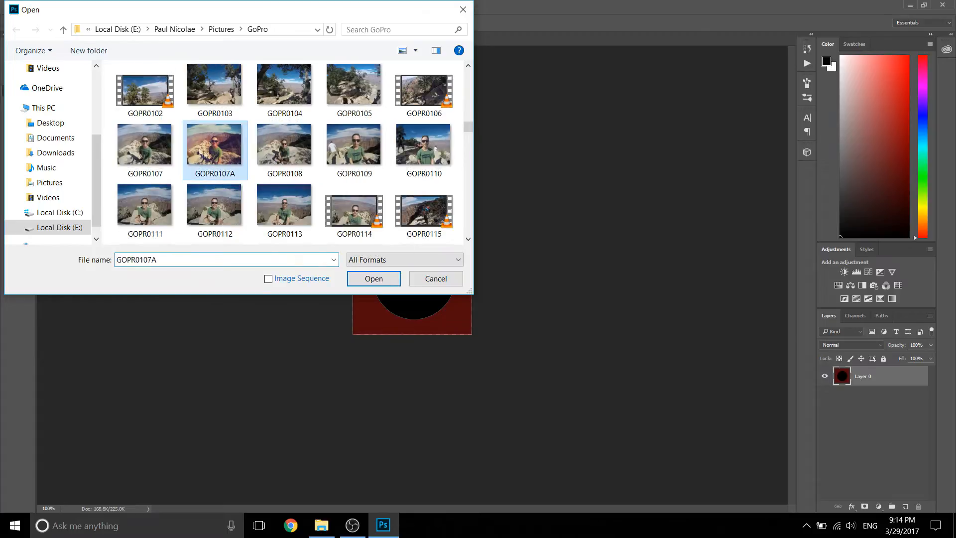
{"action": "left_click", "coordinate": [389, 277]}
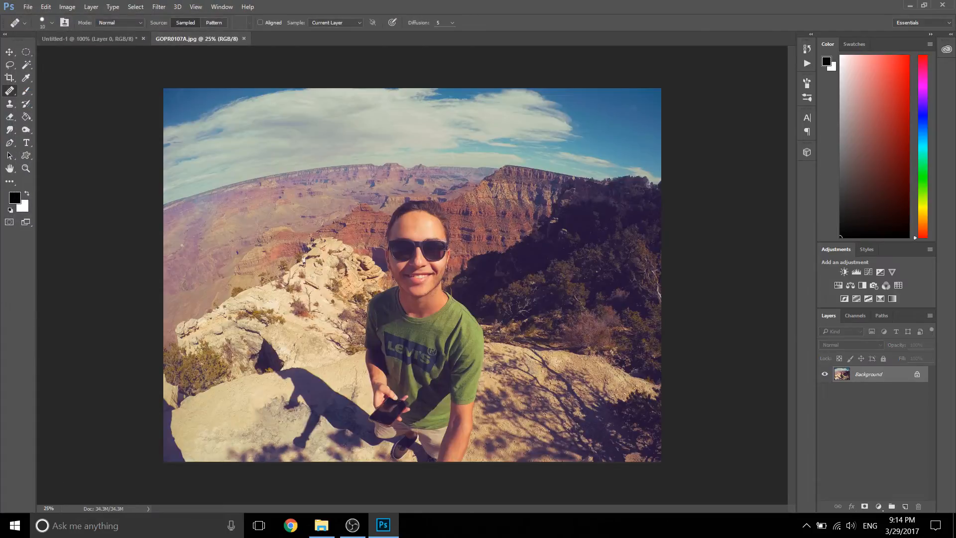
Step: Zoom in on the man's face and convert the locked Background into a regular layer named Layer 0
{"action": "key", "text": "z"}
{"action": "left_click", "coordinate": [419, 265]}
{"action": "left_click", "coordinate": [419, 265]}
{"action": "left_click", "coordinate": [419, 264]}
{"action": "left_click", "coordinate": [419, 264]}
{"action": "double_click", "coordinate": [863, 376]}
{"action": "left_click", "coordinate": [559, 167]}
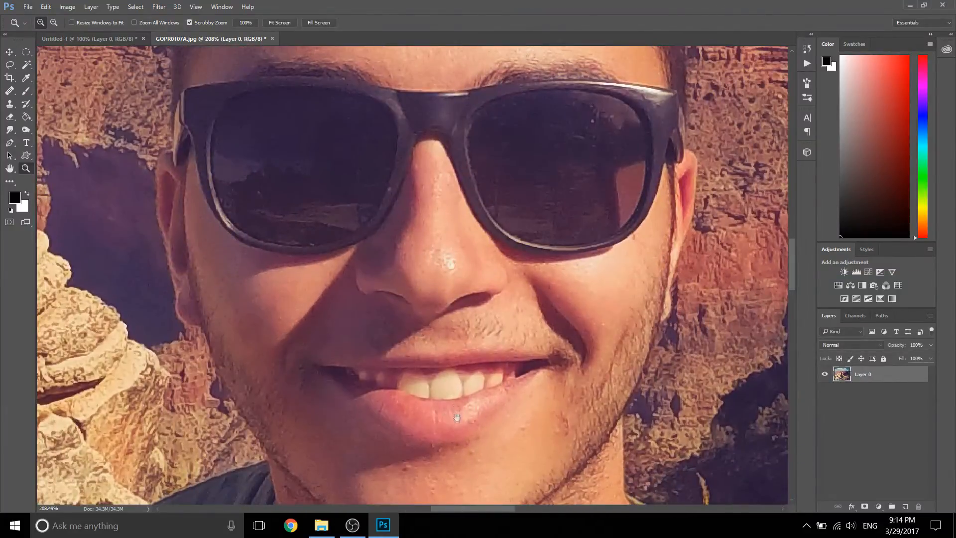
Step: Heal the small spot beside the lower lip with a 20 px Healing Brush, working on the chin at 500%
{"action": "left_click_drag", "start_coordinate": [456, 417], "coordinate": [428, 239]}
{"action": "left_click", "coordinate": [426, 275]}
{"action": "left_click", "coordinate": [390, 209]}
{"action": "left_click", "coordinate": [336, 155]}
{"action": "left_click", "coordinate": [484, 159]}
{"action": "left_click_drag", "start_coordinate": [578, 121], "coordinate": [452, 164]}
{"action": "left_click_drag", "start_coordinate": [510, 145], "coordinate": [470, 182]}
{"action": "key", "text": "j"}
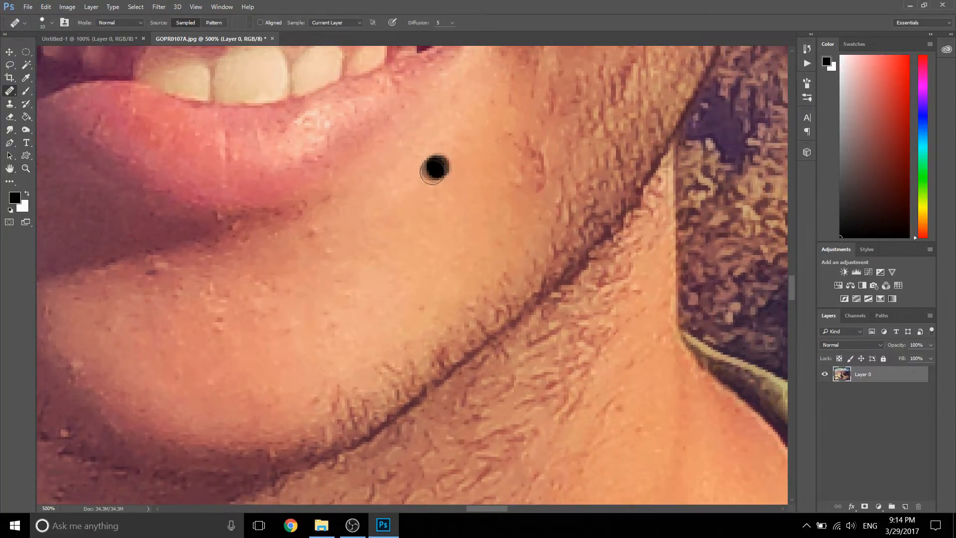
{"action": "key", "text": "bracketright"}
{"action": "key", "text": "bracketright"}
{"action": "key", "text": "bracketright"}
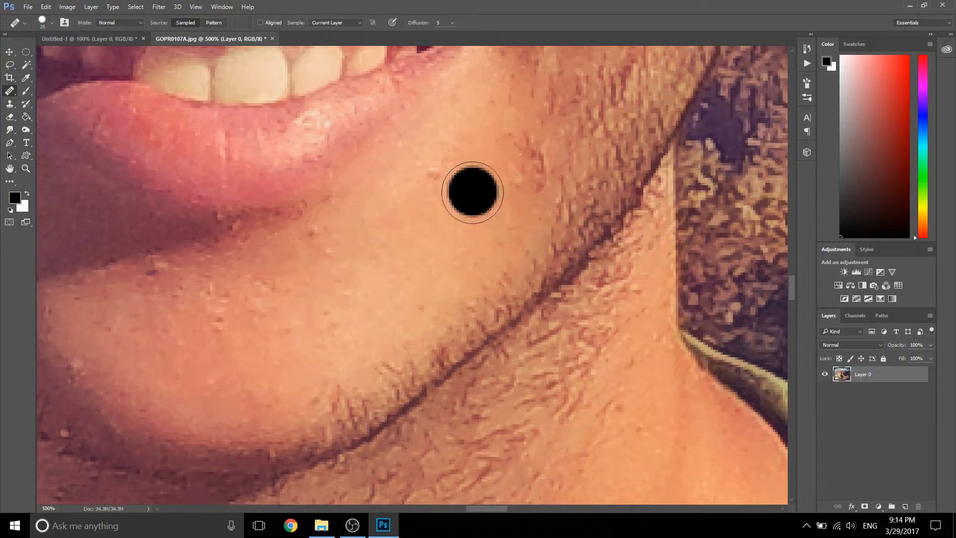
{"action": "key", "text": "bracketleft"}
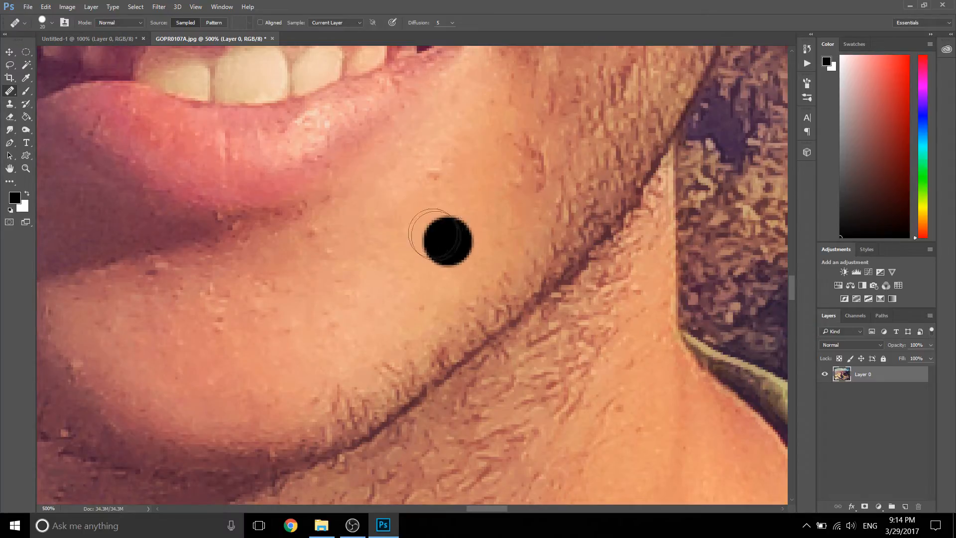
{"action": "left_click", "coordinate": [430, 210], "text": "alt"}
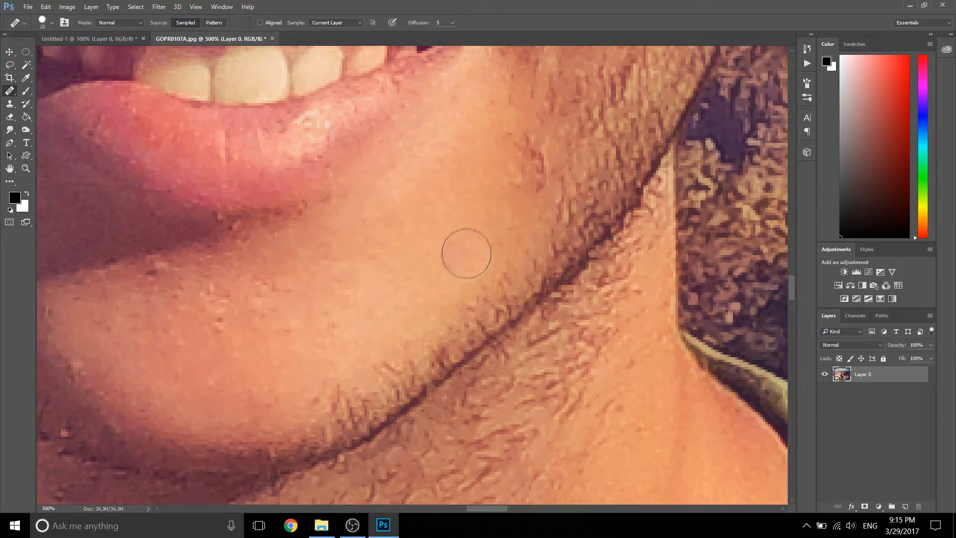
Step: Heal the reddish marks on the cheek beside the corner of the mouth with texture sampled from the nearby skin and beard
{"action": "left_click", "coordinate": [269, 217]}
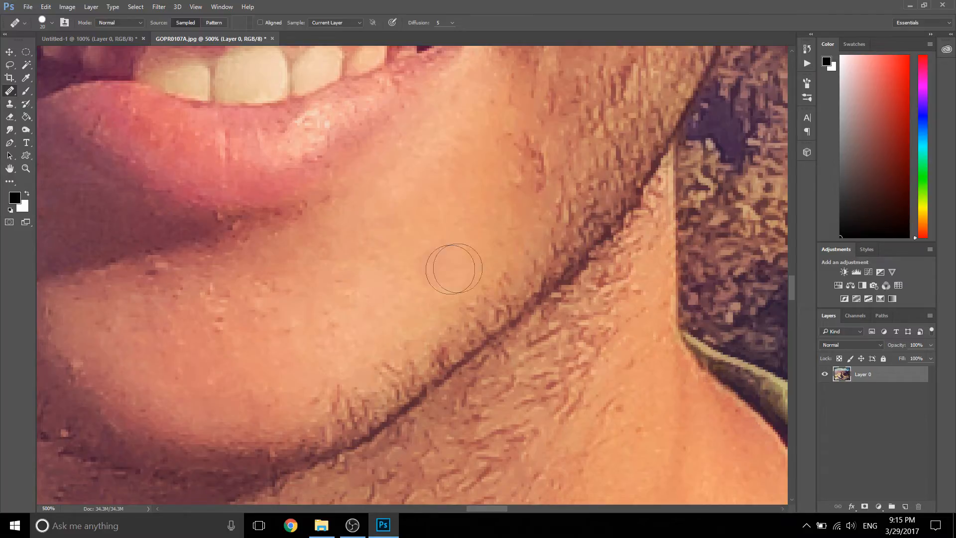
{"action": "left_click", "coordinate": [542, 115]}
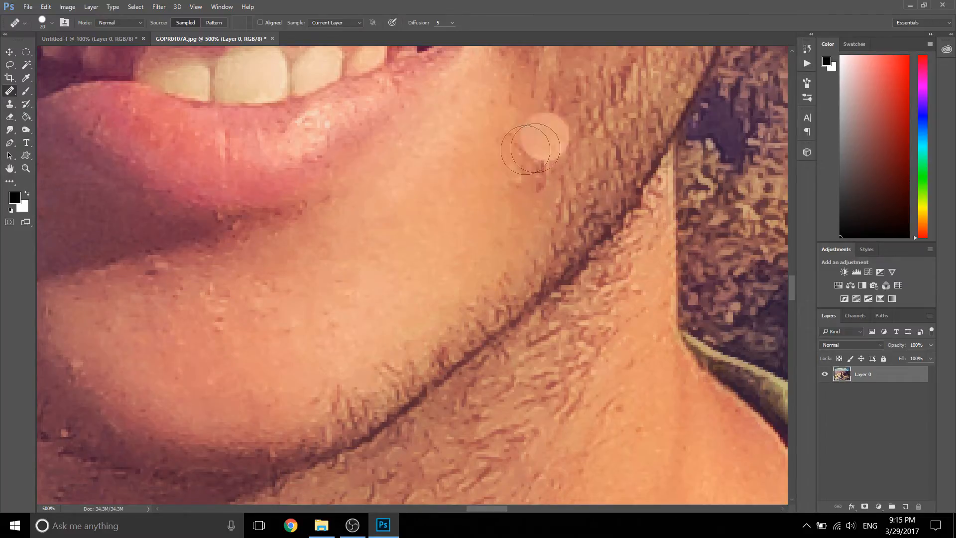
{"action": "mouse_move", "coordinate": [485, 125]}
{"action": "left_mouse_down"}
{"action": "mouse_move", "coordinate": [491, 209]}
{"action": "mouse_move", "coordinate": [527, 301]}
{"action": "mouse_move", "coordinate": [399, 181]}
{"action": "mouse_move", "coordinate": [388, 158]}
{"action": "left_mouse_up"}
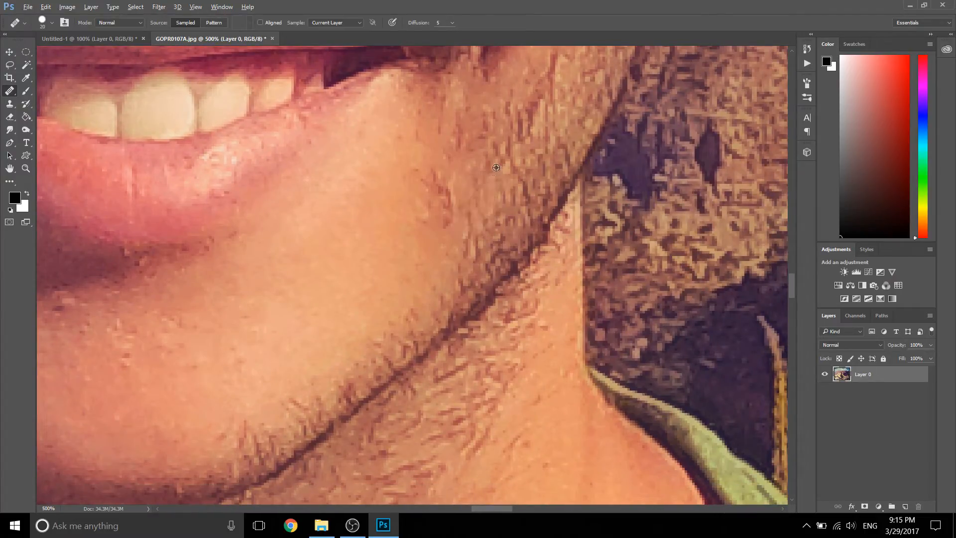
{"action": "left_click", "coordinate": [462, 232]}
{"action": "left_click_drag", "start_coordinate": [452, 268], "coordinate": [456, 250]}
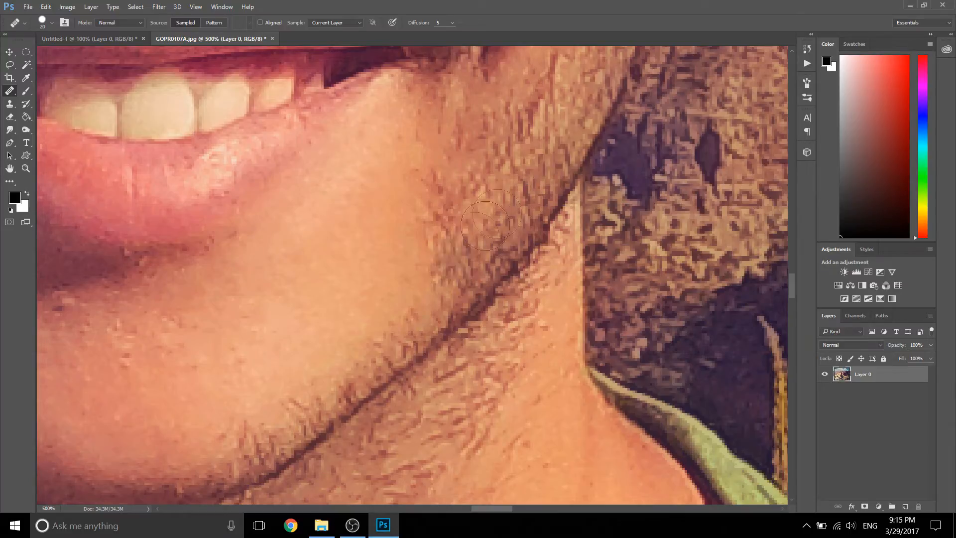
Step: Paint beard texture along the upper edge of the jawline with the Healing Brush, repeatedly resampling from the stubble on the jaw
{"action": "left_click", "coordinate": [518, 219], "text": "alt"}
{"action": "left_click", "coordinate": [425, 288]}
{"action": "left_click", "coordinate": [494, 227], "text": "alt"}
{"action": "left_click", "coordinate": [398, 318]}
{"action": "left_click", "coordinate": [515, 221], "text": "alt"}
{"action": "left_click", "coordinate": [380, 329]}
{"action": "left_click", "coordinate": [484, 248], "text": "alt"}
{"action": "left_click", "coordinate": [356, 350]}
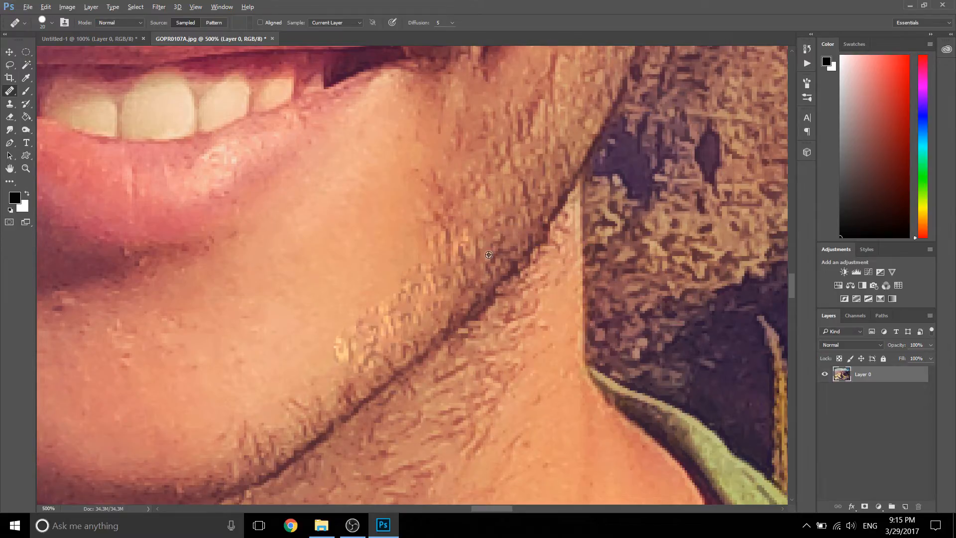
{"action": "left_click", "coordinate": [445, 298], "text": "alt"}
{"action": "left_click", "coordinate": [322, 376]}
{"action": "left_click", "coordinate": [438, 330], "text": "alt"}
{"action": "left_click", "coordinate": [326, 373]}
Step: Extend the healing strokes down to the chin and onto the cheek, sampling the jaw's edge near the background
{"action": "left_click", "coordinate": [409, 298]}
{"action": "left_click", "coordinate": [546, 198], "text": "alt"}
{"action": "left_click", "coordinate": [299, 398]}
{"action": "left_click", "coordinate": [306, 380]}
{"action": "left_click", "coordinate": [567, 150], "text": "alt"}
{"action": "left_click", "coordinate": [432, 165]}
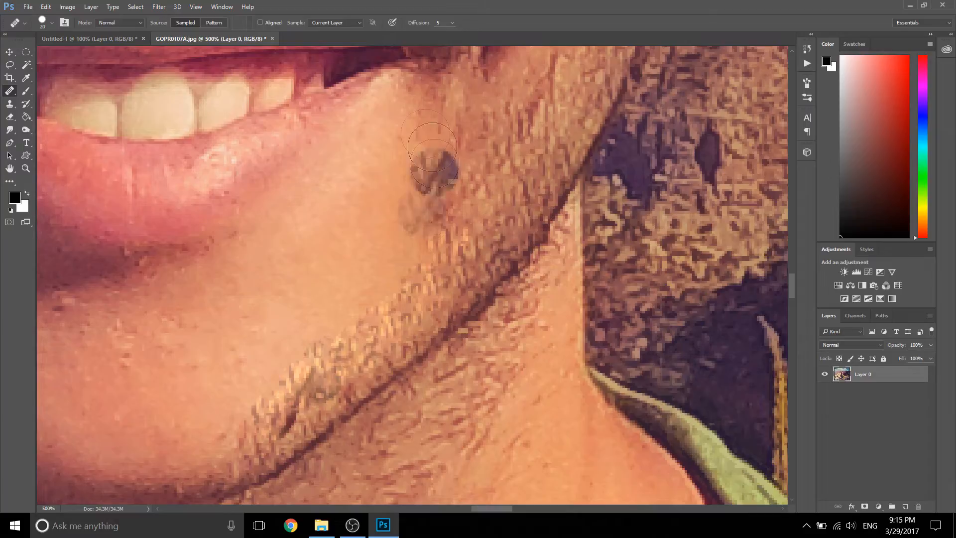
Step: Check the retouched jaw with the whole photo fitted to the screen, and inspect the chin at 500%
{"action": "key", "text": "z"}
{"action": "left_click", "coordinate": [277, 22]}
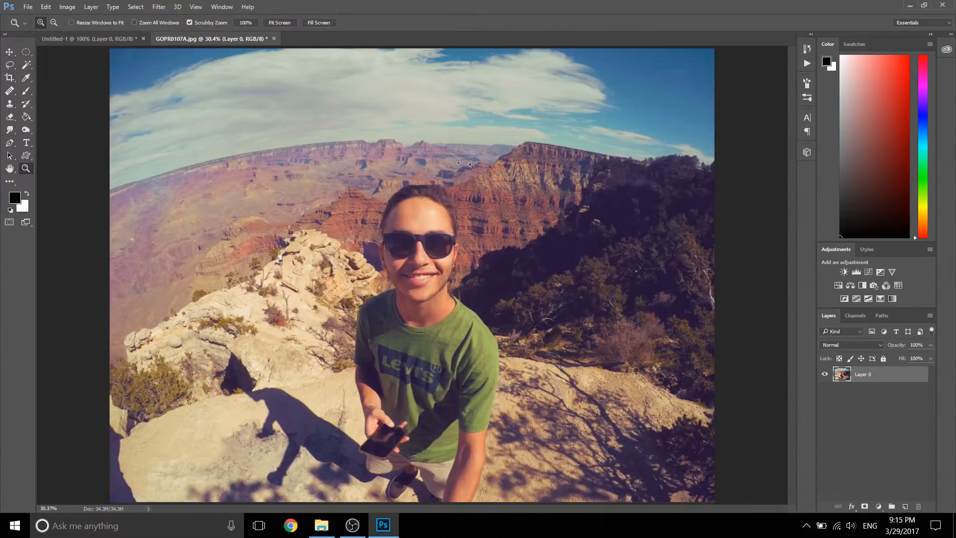
{"action": "left_click", "coordinate": [432, 291]}
{"action": "left_click", "coordinate": [432, 290]}
{"action": "left_click", "coordinate": [432, 290]}
{"action": "left_click", "coordinate": [432, 290]}
{"action": "left_click", "coordinate": [433, 290]}
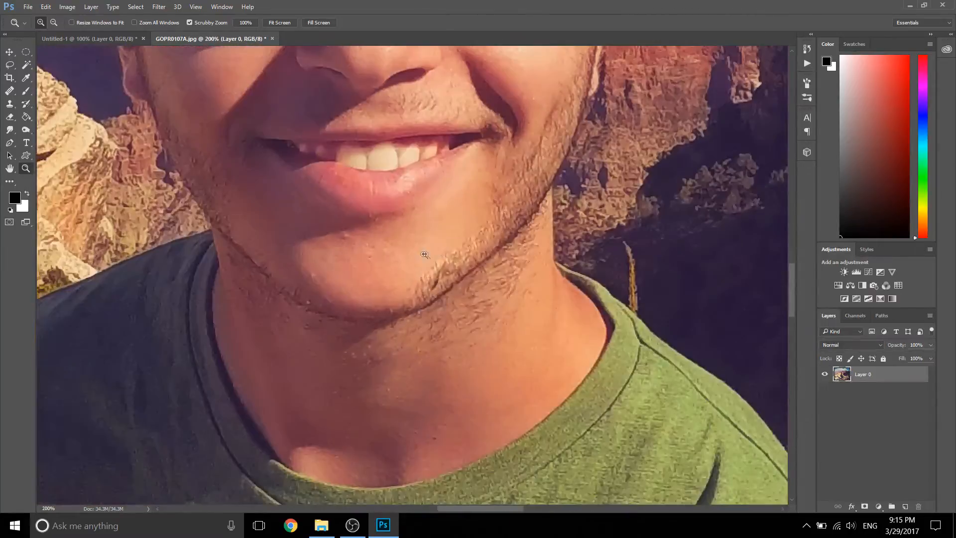
{"action": "left_click", "coordinate": [430, 255]}
{"action": "left_click", "coordinate": [423, 239]}
{"action": "left_click", "coordinate": [417, 228]}
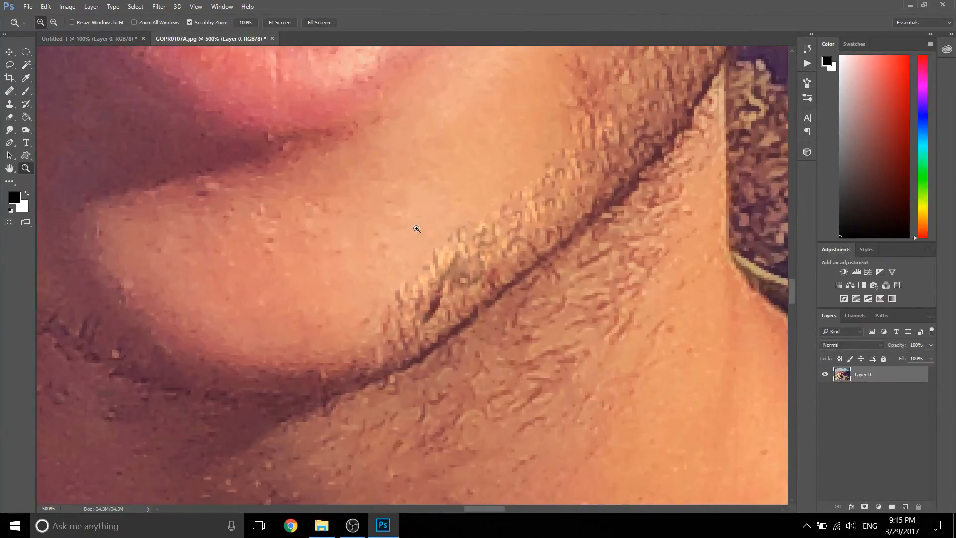
Step: Smooth the upper edge of the beard on the chin with the Healing Brush, sampling the clean skin above it
{"action": "key", "text": "s"}
{"action": "key", "text": "j"}
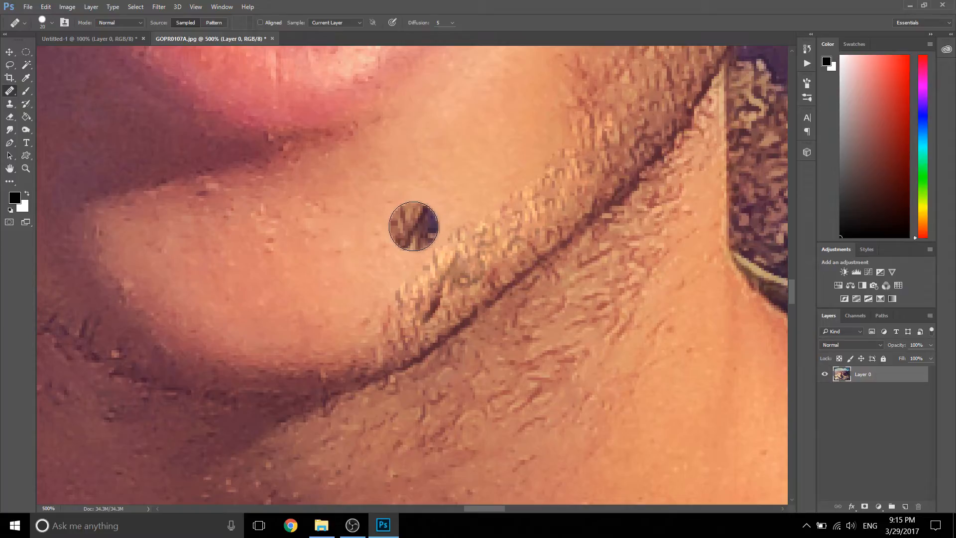
{"action": "left_click", "coordinate": [426, 275]}
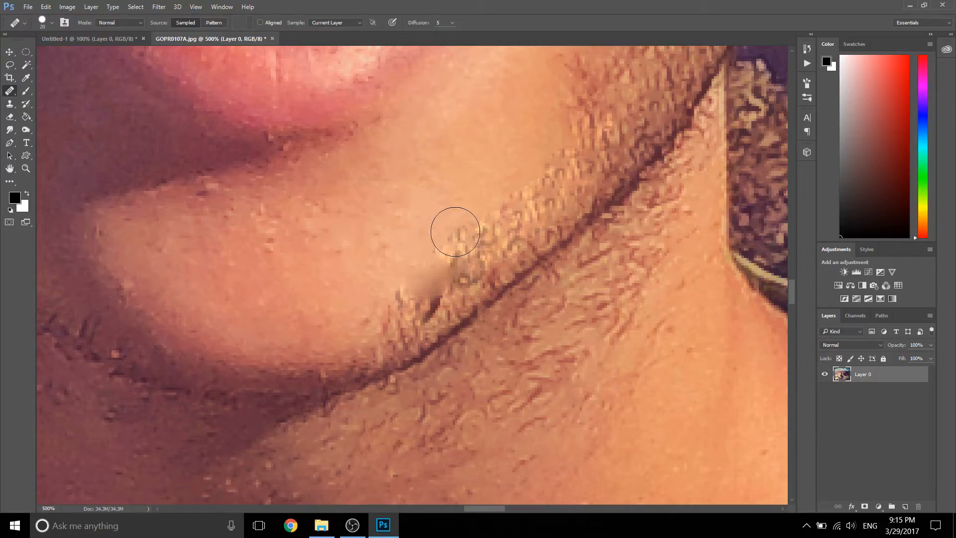
{"action": "left_click", "coordinate": [465, 174], "text": "alt"}
{"action": "left_click", "coordinate": [477, 230]}
{"action": "left_click", "coordinate": [488, 162], "text": "alt"}
{"action": "left_click", "coordinate": [489, 195]}
{"action": "left_click", "coordinate": [520, 143], "text": "alt"}
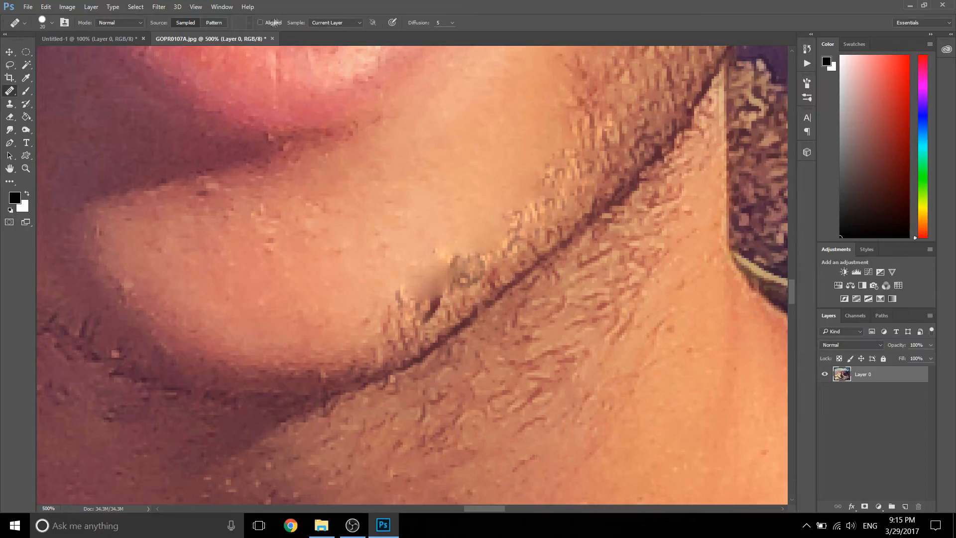
Step: Enlarge the Healing Brush to 42 px with a softer edge and heal the dark patches and stubble along the chin with smooth skin
{"action": "left_click", "coordinate": [51, 23]}
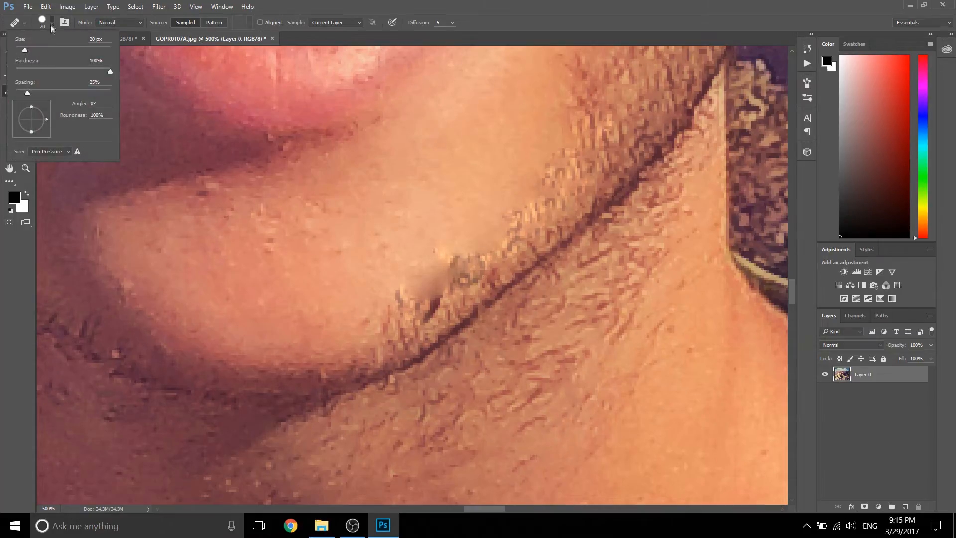
{"action": "mouse_move", "coordinate": [50, 68]}
{"action": "left_mouse_down"}
{"action": "mouse_move", "coordinate": [66, 68]}
{"action": "mouse_move", "coordinate": [35, 46]}
{"action": "left_mouse_up"}
{"action": "left_click", "coordinate": [247, 7]}
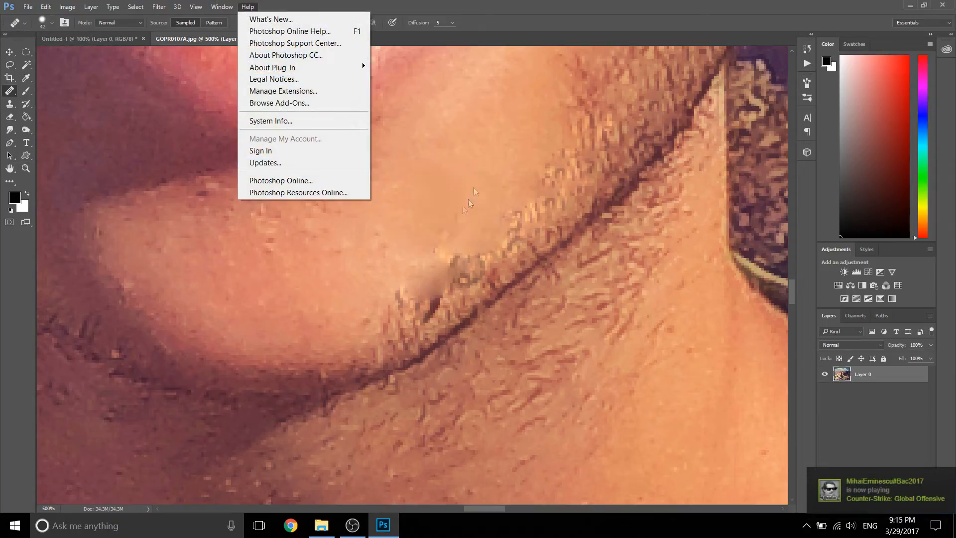
{"action": "left_click", "coordinate": [506, 5]}
{"action": "left_click", "coordinate": [442, 174], "text": "alt"}
{"action": "left_click", "coordinate": [443, 251]}
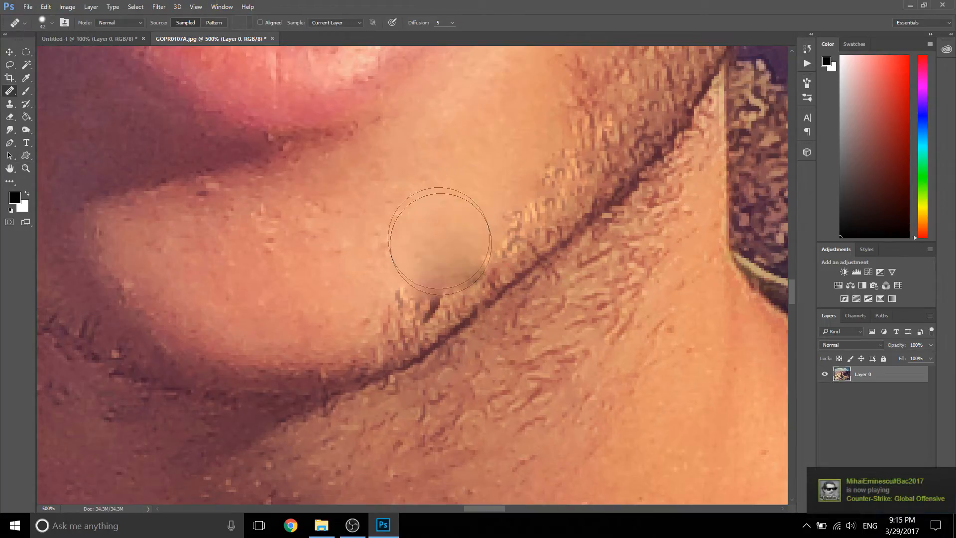
{"action": "left_click", "coordinate": [487, 207]}
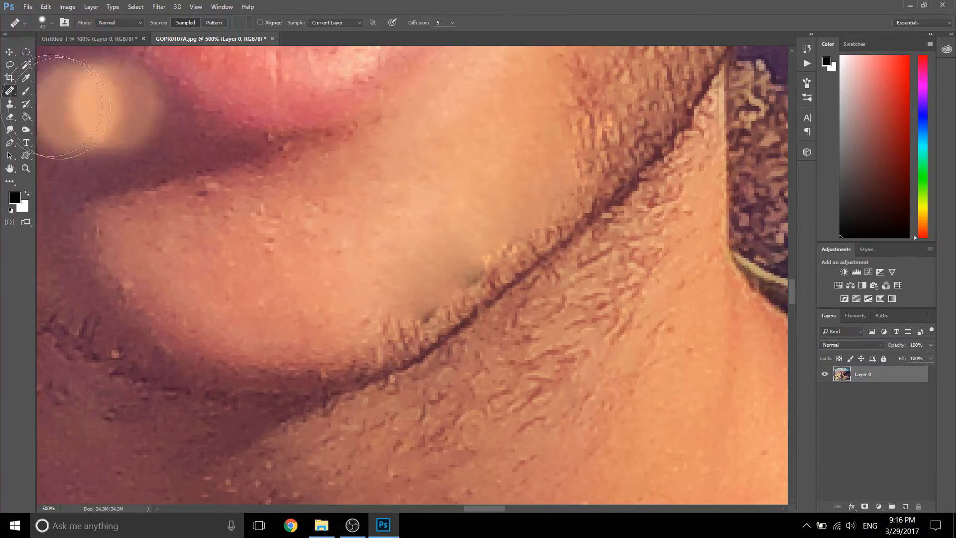
Step: Check the healed chin with the whole photo fitted to the screen, and inspect the forehead at 400%
{"action": "key", "text": "z"}
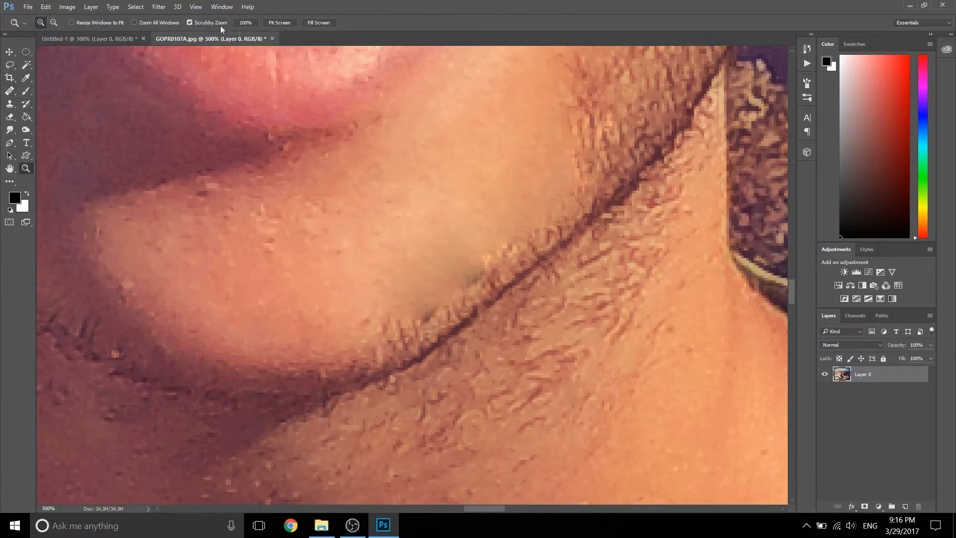
{"action": "left_click", "coordinate": [280, 23]}
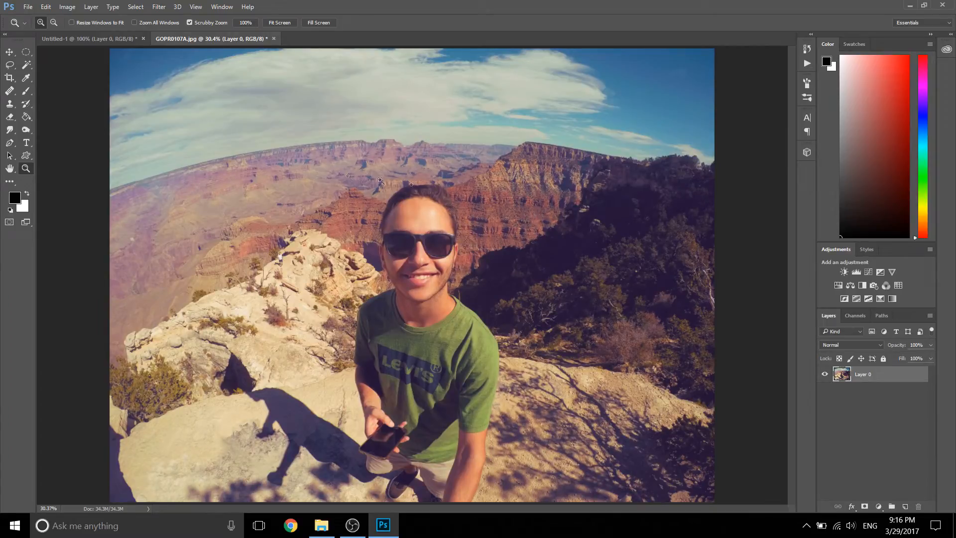
{"action": "left_click", "coordinate": [10, 105]}
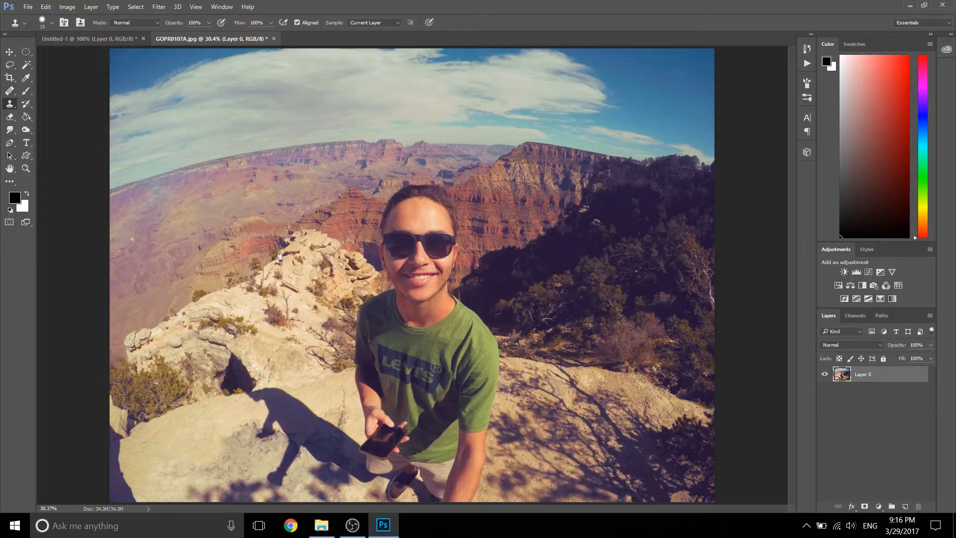
{"action": "key", "text": "z"}
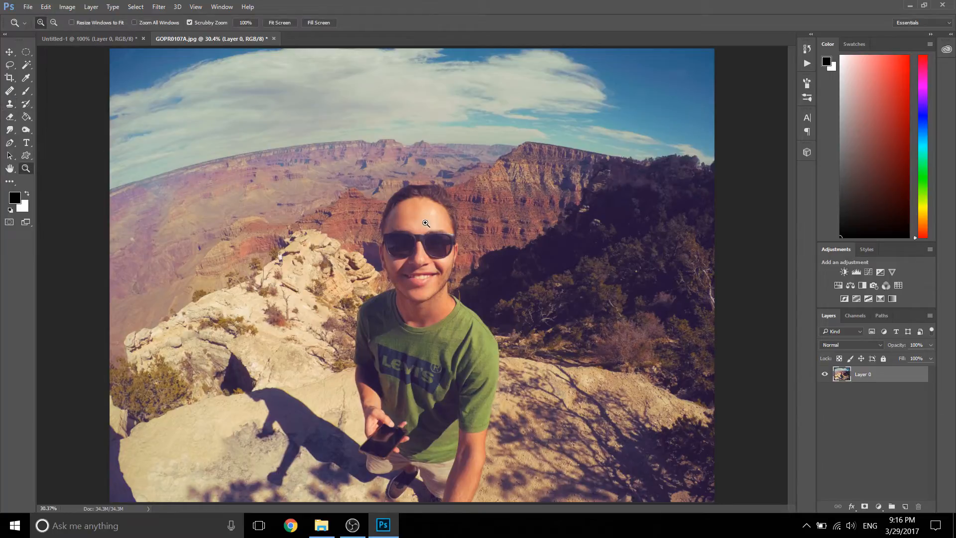
{"action": "left_click_drag", "start_coordinate": [416, 224], "coordinate": [422, 224]}
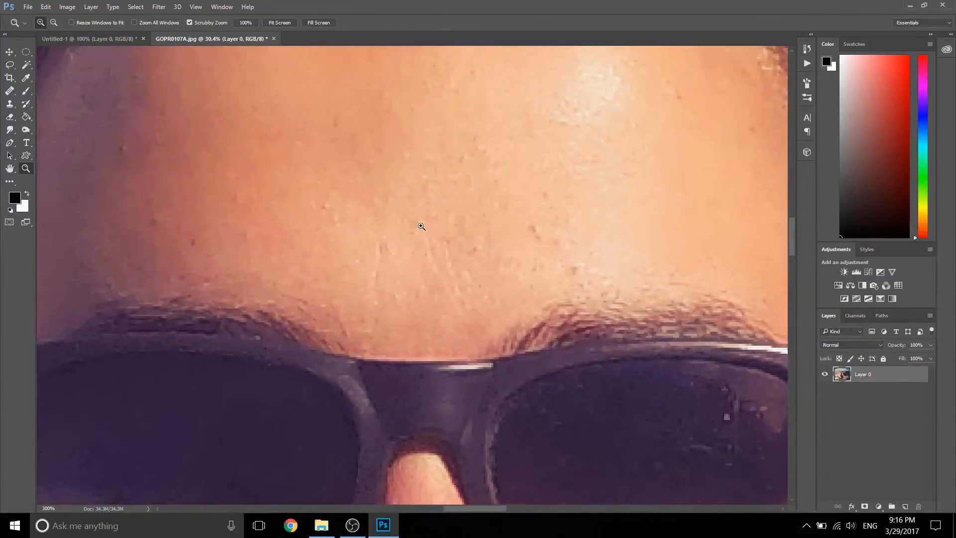
{"action": "left_click_drag", "start_coordinate": [285, 231], "coordinate": [430, 239]}
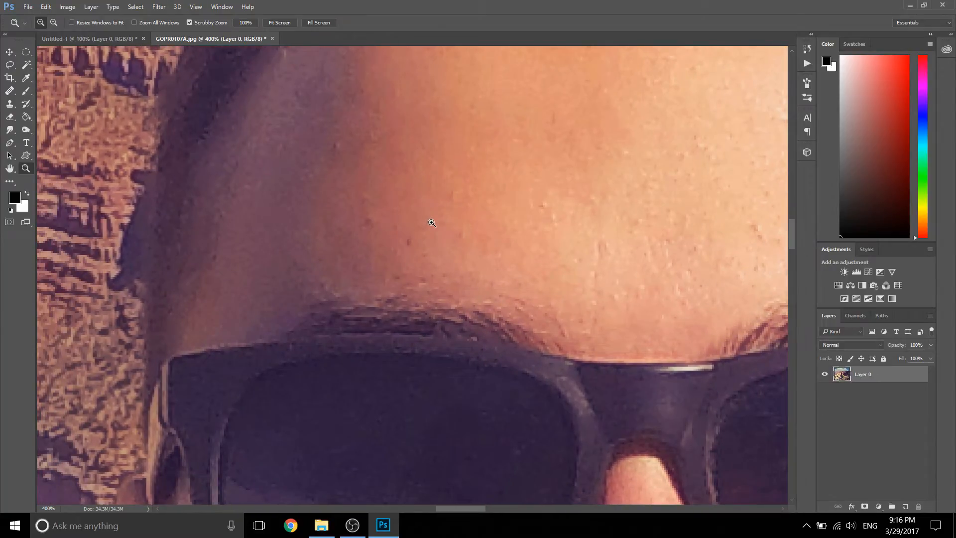
Step: Sample clean forehead skin with a smaller Healing Brush and heal the dark spot above the eyebrow
{"action": "key", "text": "j"}
{"action": "mouse_move", "coordinate": [445, 200]}
{"action": "left_mouse_down"}
{"action": "mouse_move", "coordinate": [422, 229]}
{"action": "mouse_move", "coordinate": [450, 203]}
{"action": "left_mouse_up"}
{"action": "key", "text": "bracketleft"}
{"action": "key", "text": "bracketleft"}
{"action": "key", "text": "bracketleft"}
{"action": "key", "text": "bracketleft"}
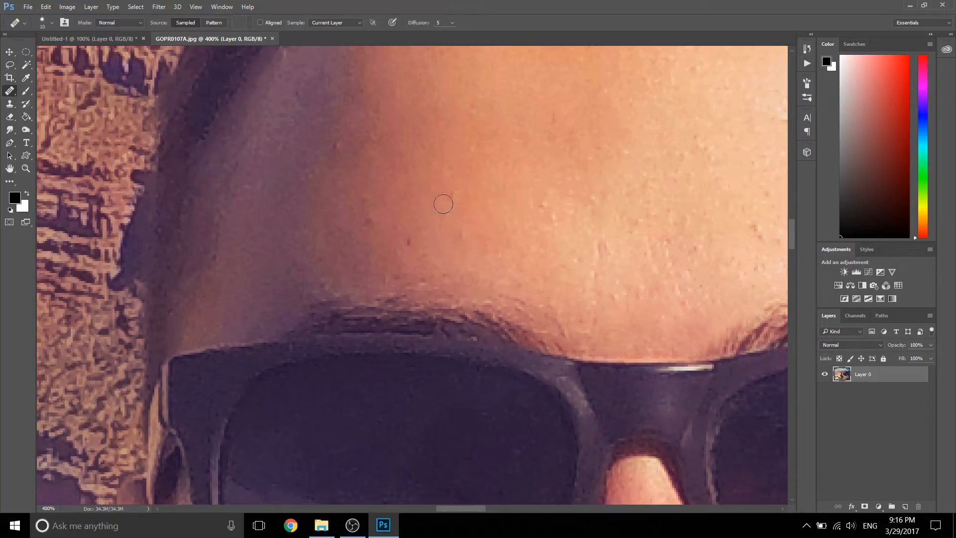
{"action": "left_click", "coordinate": [408, 242]}
Step: Enlarge the Healing Brush to 25 px and sample the bright highlight on the forehead
{"action": "mouse_move", "coordinate": [570, 174]}
{"action": "left_mouse_down"}
{"action": "mouse_move", "coordinate": [282, 313]}
{"action": "mouse_move", "coordinate": [385, 228]}
{"action": "left_mouse_up"}
{"action": "key", "text": "bracketright"}
{"action": "key", "text": "bracketright"}
{"action": "key", "text": "bracketright"}
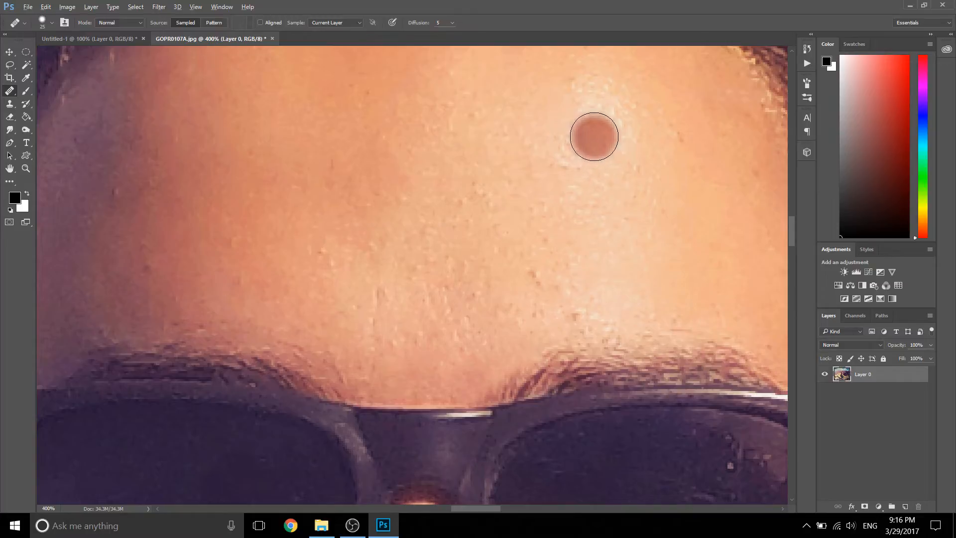
{"action": "left_click", "coordinate": [593, 135], "text": "alt"}
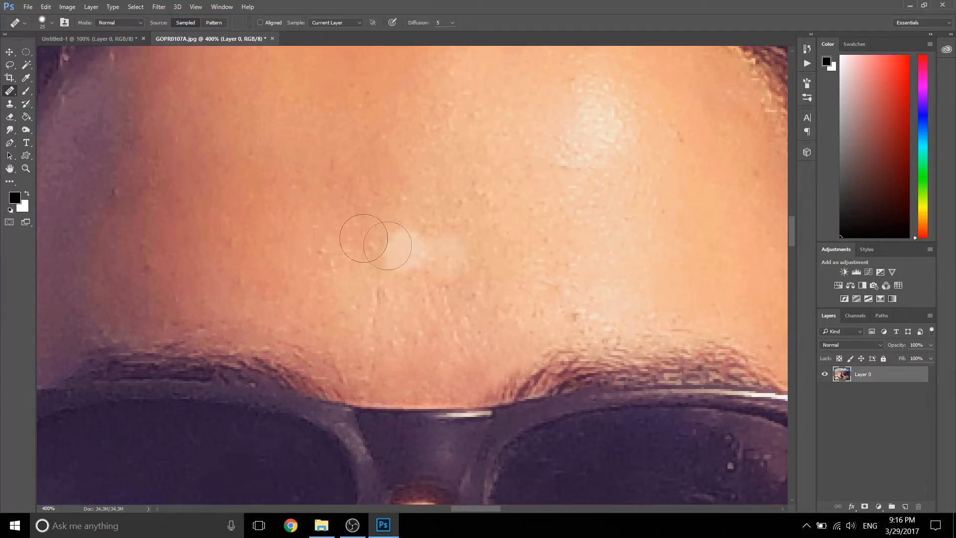
Step: Copy the forehead's bright highlight onto the darker skin below it with the Clone Stamp
{"action": "left_click", "coordinate": [9, 104]}
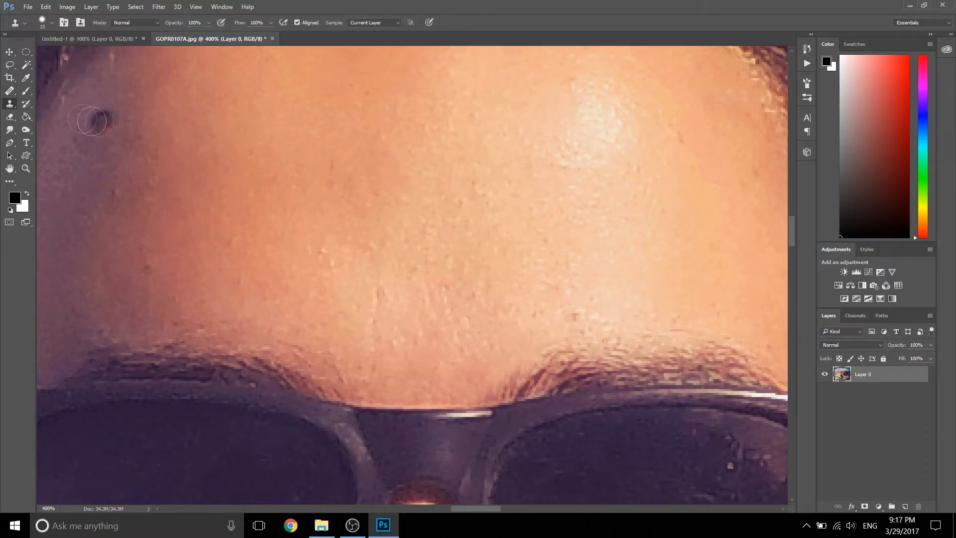
{"action": "left_click", "coordinate": [600, 128], "text": "alt"}
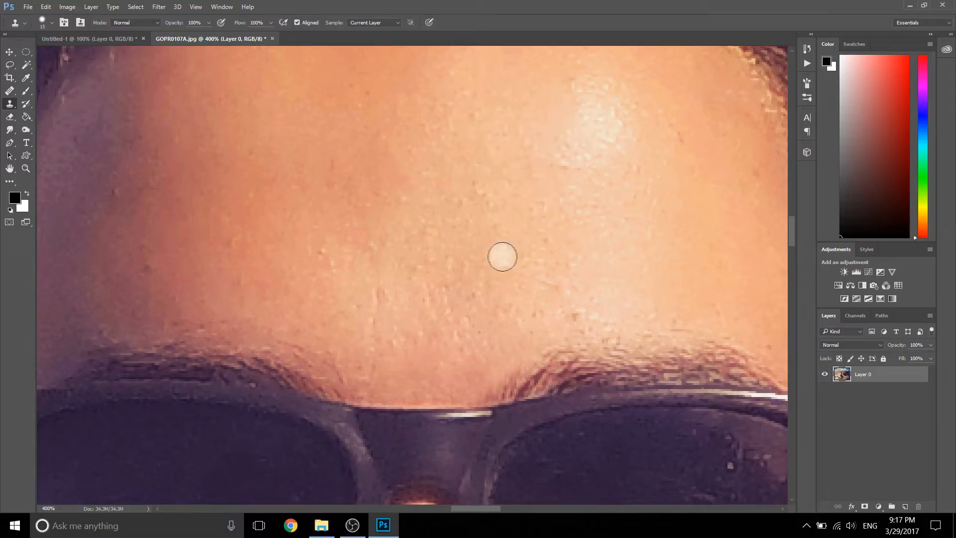
{"action": "left_click", "coordinate": [540, 239]}
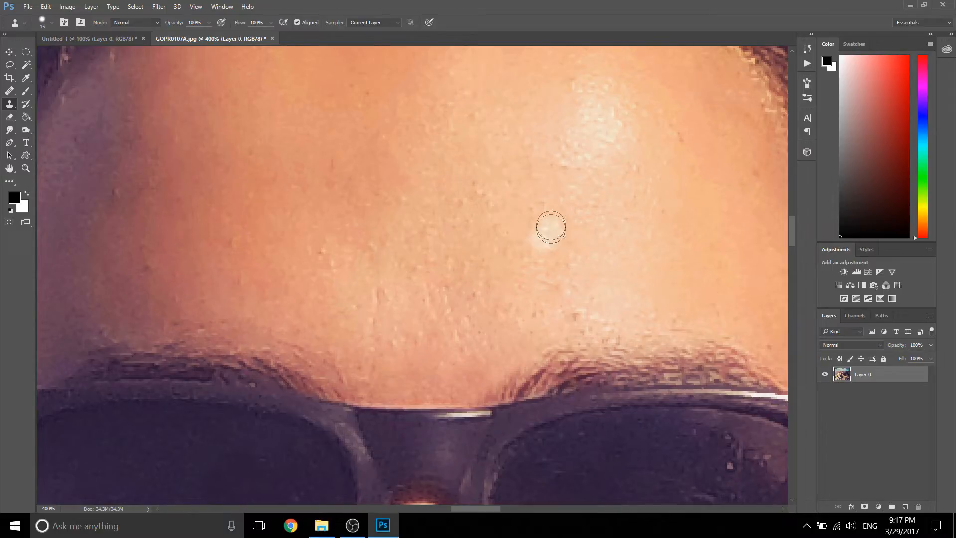
Step: Apply the Healing Brush over the cloned bright spot, sampling the forehead's highlight as the source
{"action": "key", "text": "j"}
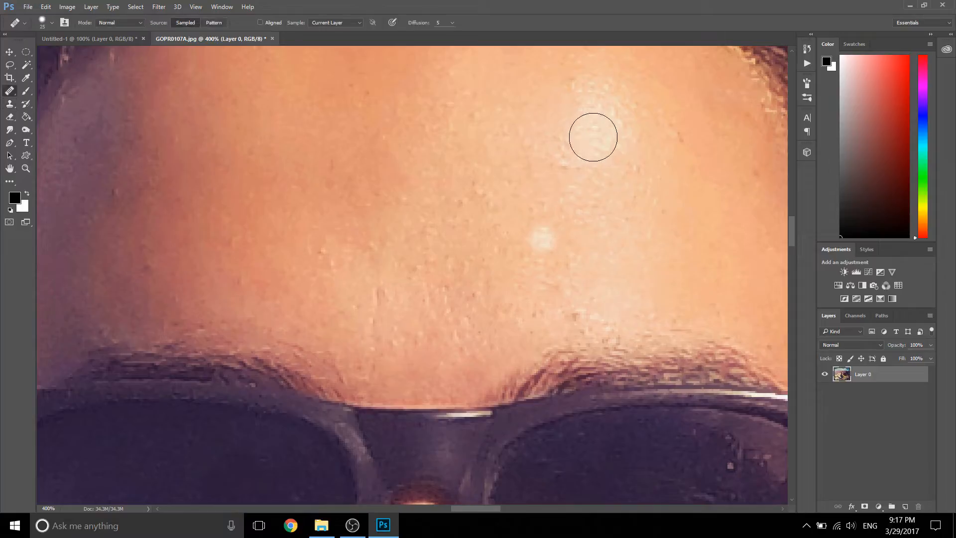
{"action": "left_click", "coordinate": [591, 135], "text": "alt"}
{"action": "left_click", "coordinate": [542, 232]}
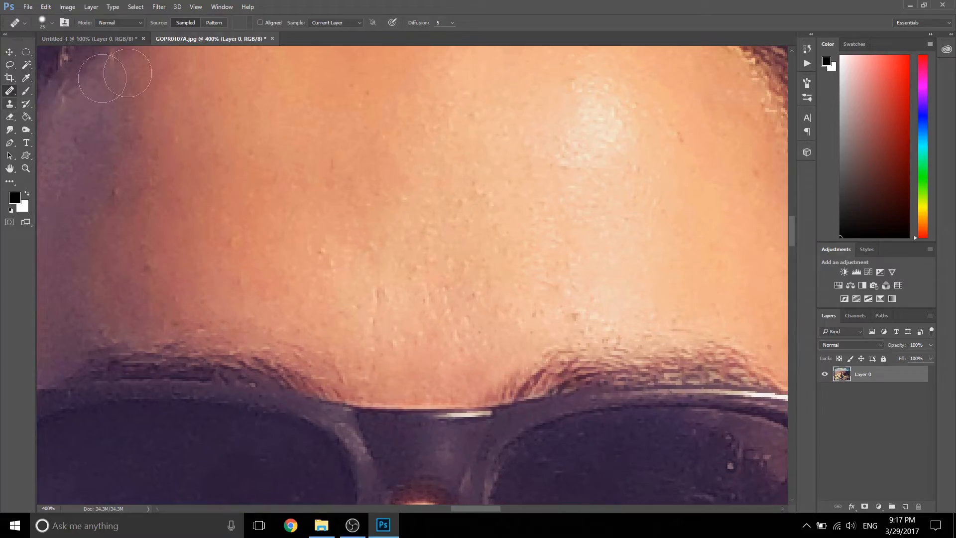
Step: Clone bright rock over the edge of the person's shadow with an enlarged Clone Stamp, sampling the sunlit rock beside it
{"action": "key", "text": "z"}
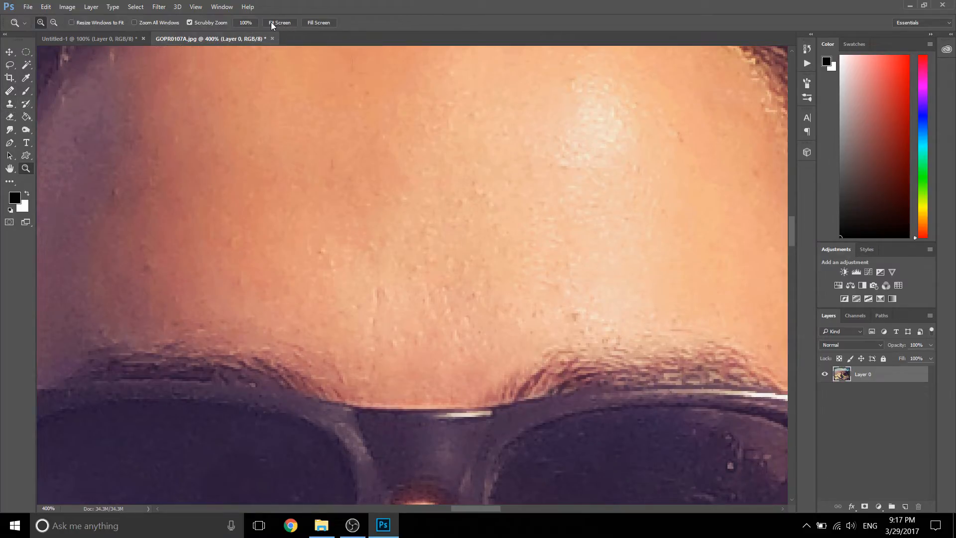
{"action": "left_click", "coordinate": [272, 22]}
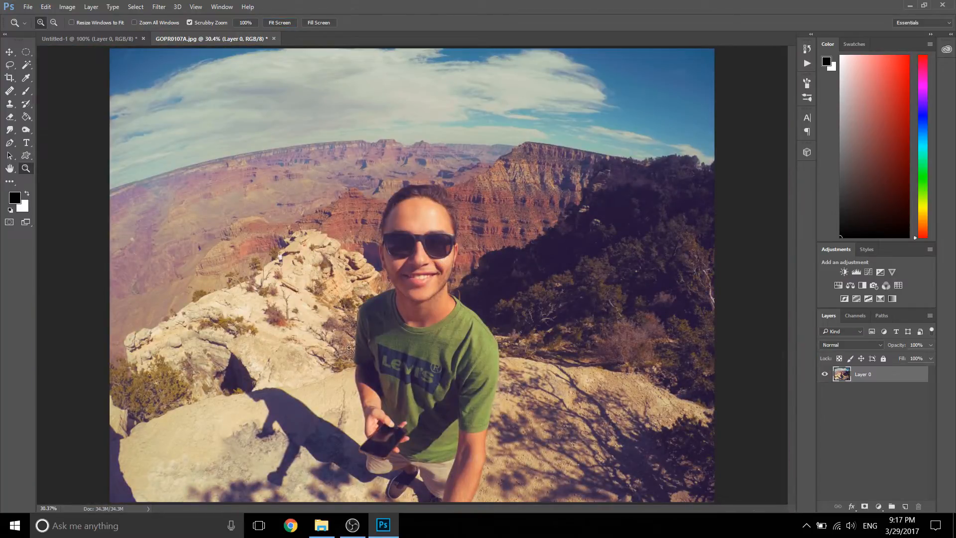
{"action": "left_click_drag", "start_coordinate": [314, 406], "coordinate": [458, 220]}
{"action": "left_click", "coordinate": [11, 105]}
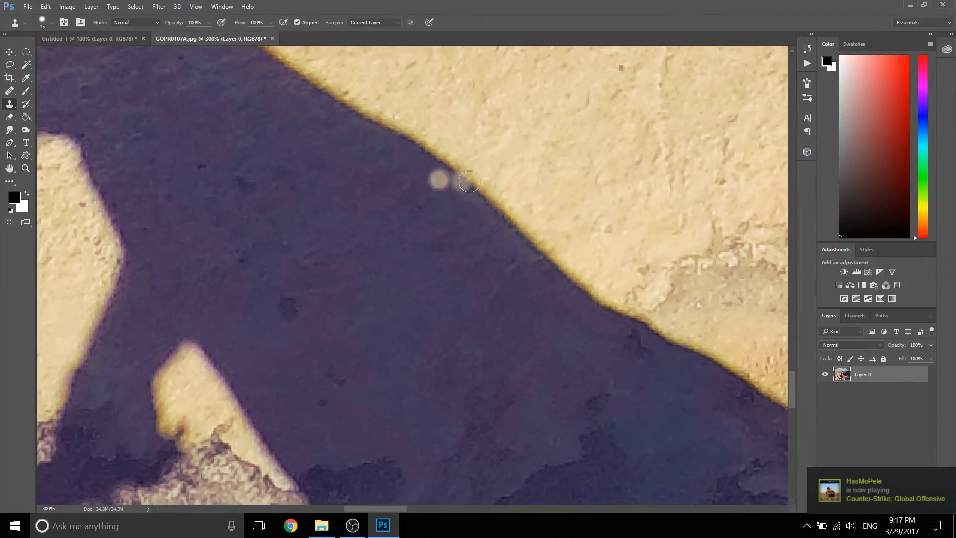
{"action": "key", "text": "bracketright"}
{"action": "key", "text": "bracketright"}
{"action": "key", "text": "bracketright"}
{"action": "key", "text": "bracketright"}
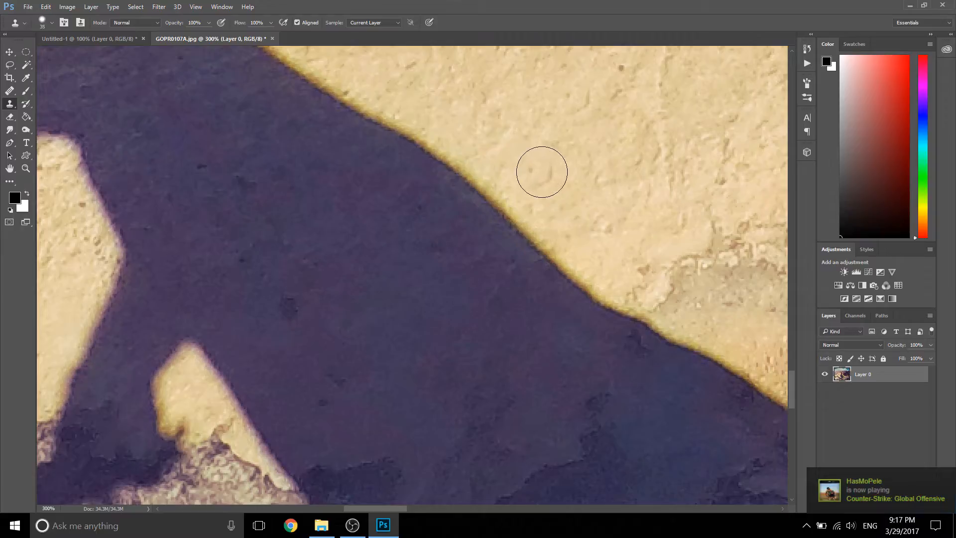
{"action": "left_click", "coordinate": [551, 177], "text": "alt"}
{"action": "left_click_drag", "start_coordinate": [518, 186], "coordinate": [497, 201]}
{"action": "left_click", "coordinate": [533, 219]}
{"action": "left_click", "coordinate": [603, 193], "text": "alt"}
{"action": "left_click", "coordinate": [565, 242]}
Step: Extend the cloned rock as a strip into the middle of the shadow with a 50 px Clone Stamp, resampling the sunlit rock
{"action": "left_click", "coordinate": [580, 205], "text": "alt"}
{"action": "left_click", "coordinate": [465, 229]}
{"action": "left_click", "coordinate": [541, 186], "text": "alt"}
{"action": "left_click", "coordinate": [397, 268]}
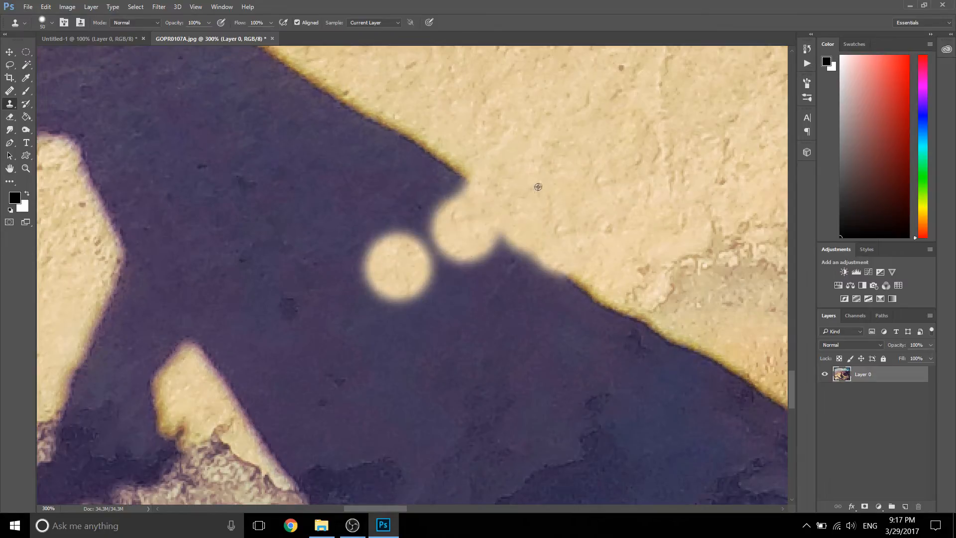
{"action": "left_click", "coordinate": [538, 187], "text": "alt"}
{"action": "left_click_drag", "start_coordinate": [440, 236], "coordinate": [460, 227]}
{"action": "left_click", "coordinate": [587, 167], "text": "alt"}
{"action": "left_click", "coordinate": [336, 277]}
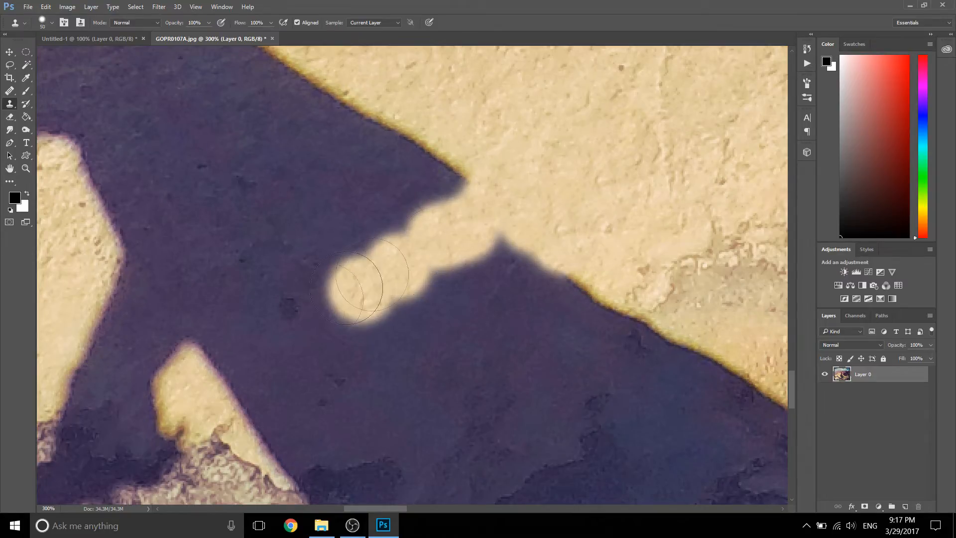
Step: Continue the cloned strip down to the small sunlit patch across the shadow, and check it with the whole photo fitted to the screen
{"action": "left_click_drag", "start_coordinate": [359, 277], "coordinate": [324, 318]}
{"action": "left_click", "coordinate": [203, 386], "text": "alt"}
{"action": "left_click", "coordinate": [224, 373]}
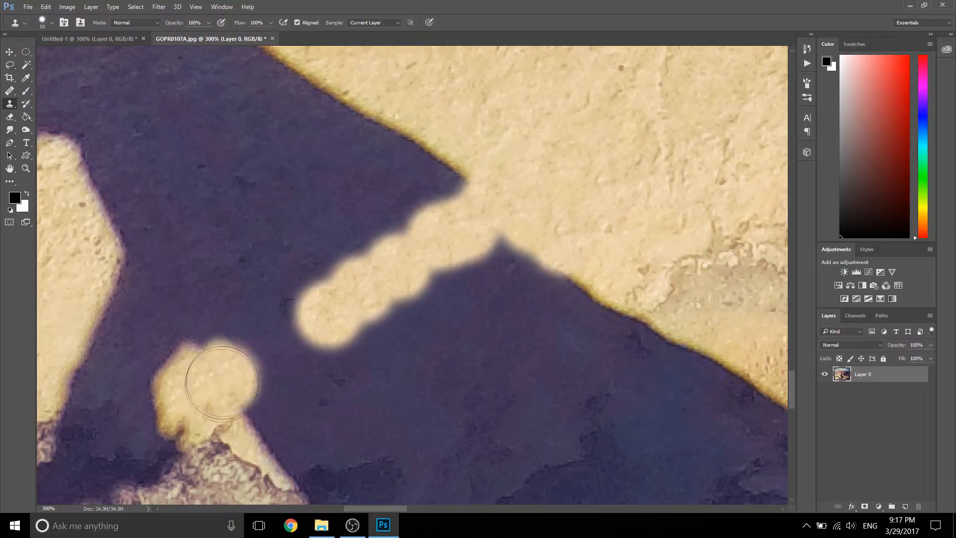
{"action": "mouse_move", "coordinate": [322, 321]}
{"action": "left_mouse_down"}
{"action": "mouse_move", "coordinate": [288, 330]}
{"action": "mouse_move", "coordinate": [226, 373]}
{"action": "left_mouse_up"}
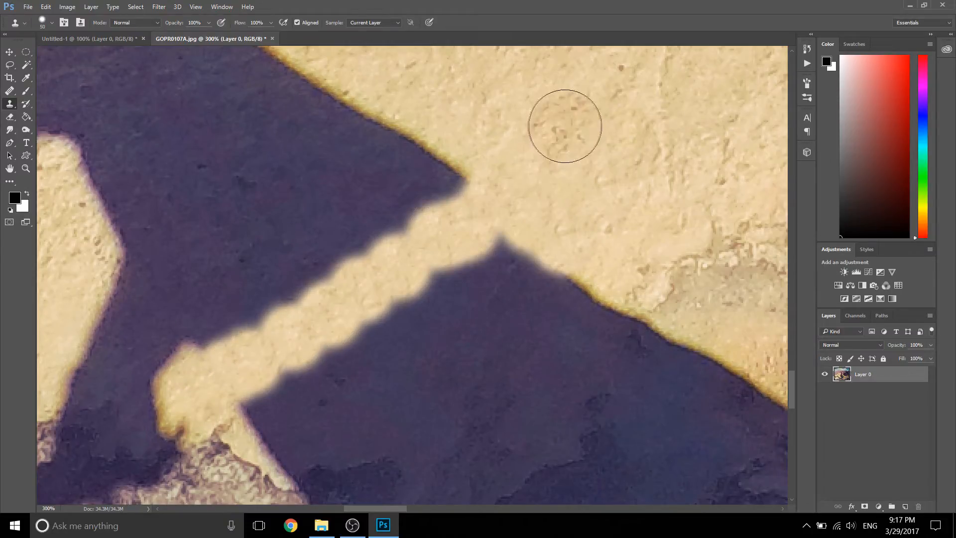
{"action": "key", "text": "z"}
{"action": "left_click", "coordinate": [280, 23]}
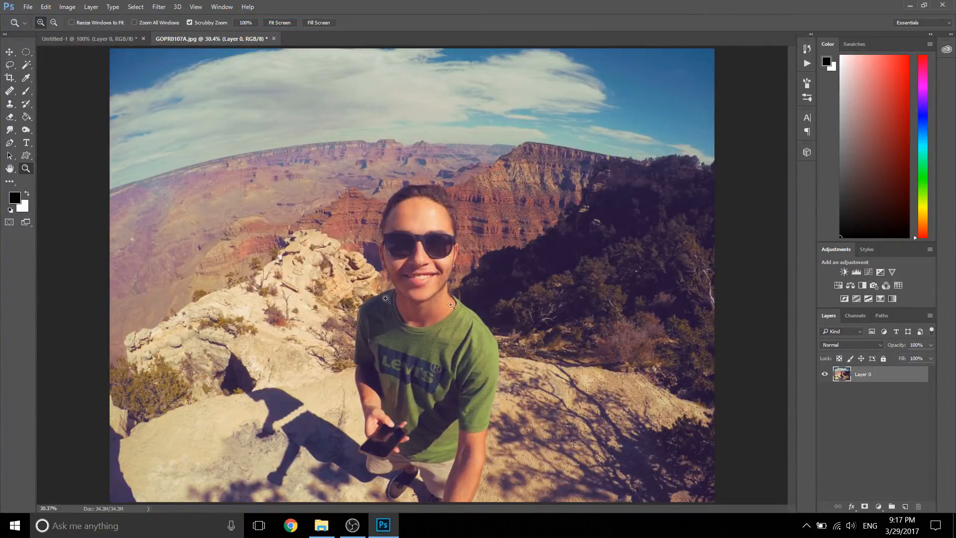
Step: Enlarge the Brush to 200 px and sample the sky's blue and the forehead's skin tone as foreground colours
{"action": "left_click", "coordinate": [29, 90]}
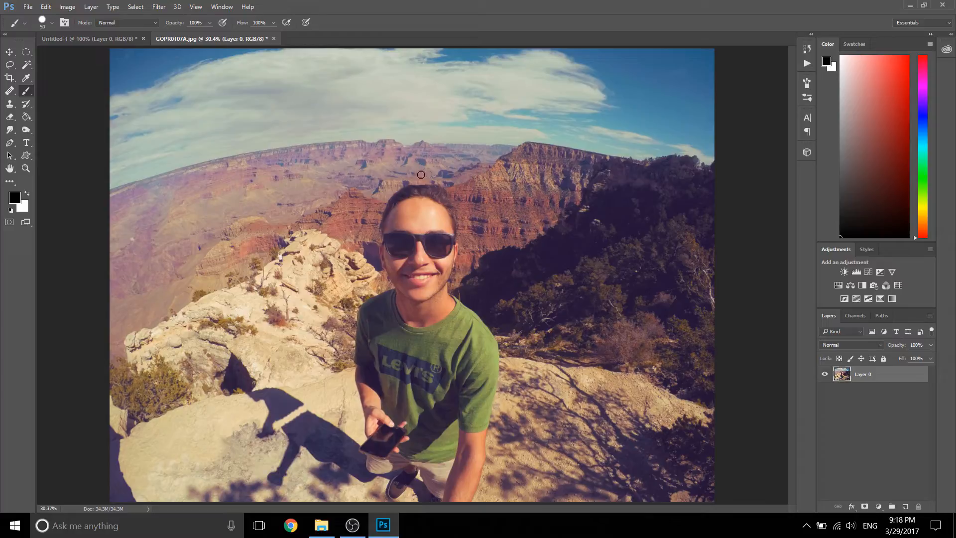
{"action": "key", "text": "bracketright"}
{"action": "key", "text": "bracketright"}
{"action": "key", "text": "bracketright"}
{"action": "key", "text": "bracketright"}
{"action": "key", "text": "alt"}
{"action": "key", "text": "alt"}
{"action": "left_click_drag", "start_coordinate": [672, 92], "coordinate": [653, 102]}
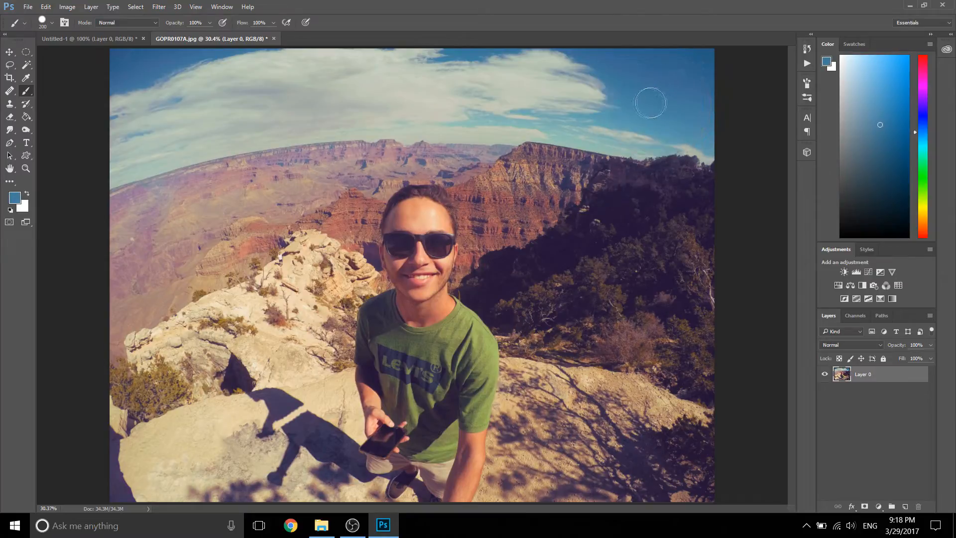
{"action": "left_click", "coordinate": [412, 209], "text": "alt"}
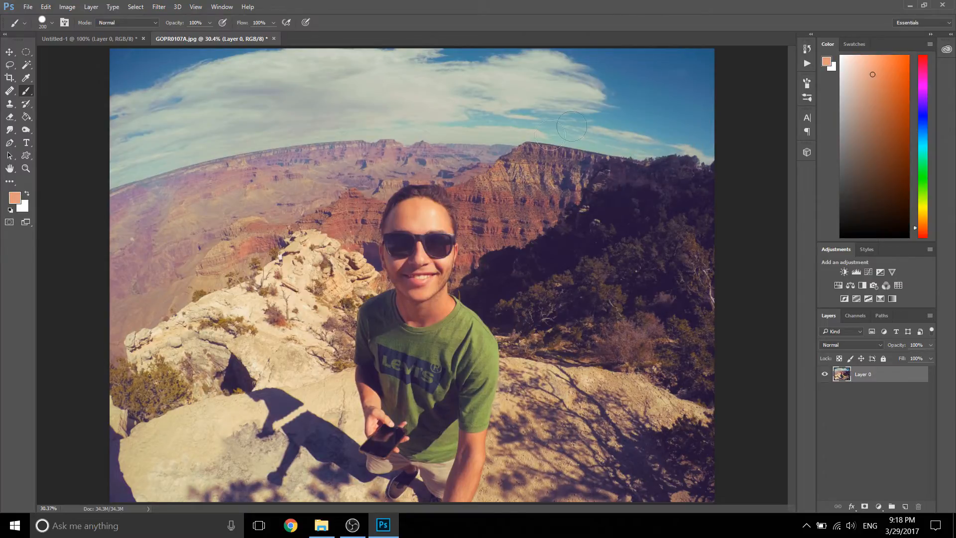
Step: Set the brush to 168 px with 100% hardness and paint one hard-edged dab in the blue sky
{"action": "right_click", "coordinate": [645, 83]}
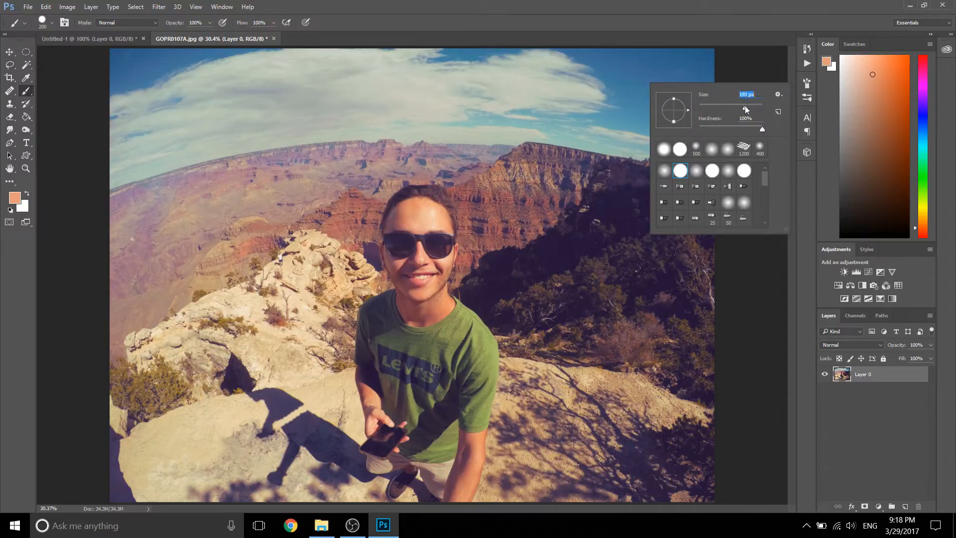
{"action": "left_click", "coordinate": [762, 130]}
{"action": "left_click_drag", "start_coordinate": [762, 129], "coordinate": [771, 129]}
{"action": "left_click", "coordinate": [697, 7]}
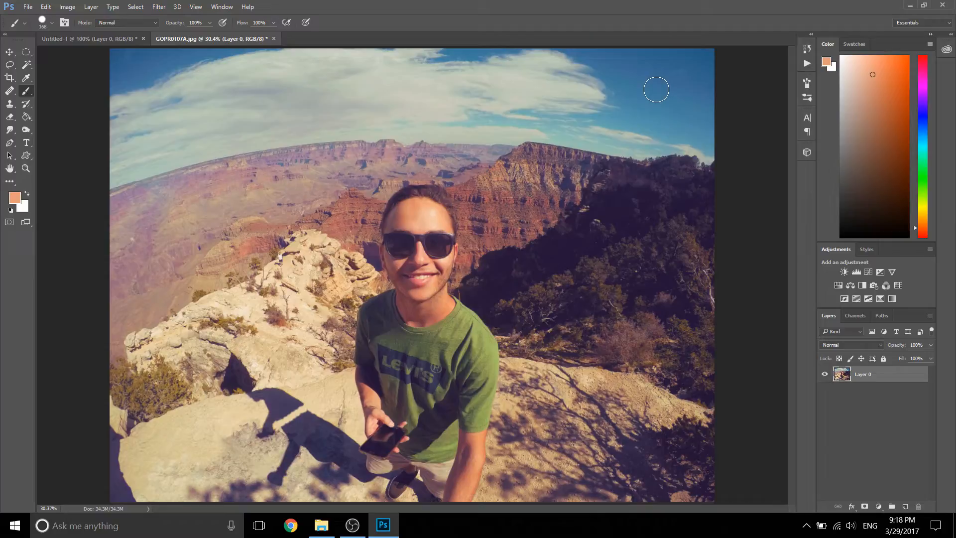
{"action": "left_click", "coordinate": [656, 89]}
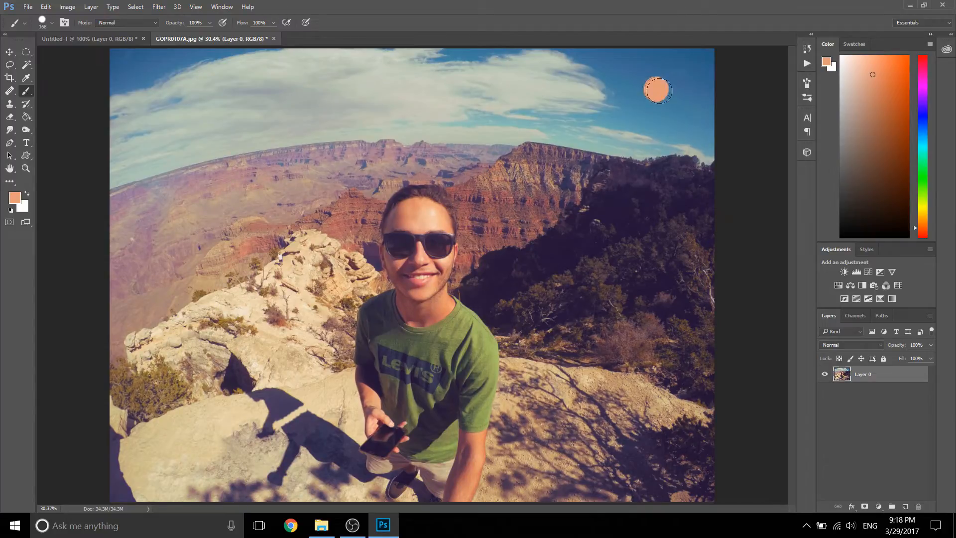
Step: Lower the brush hardness to just under 50% and paint a softer dab below the first one
{"action": "right_click", "coordinate": [654, 122]}
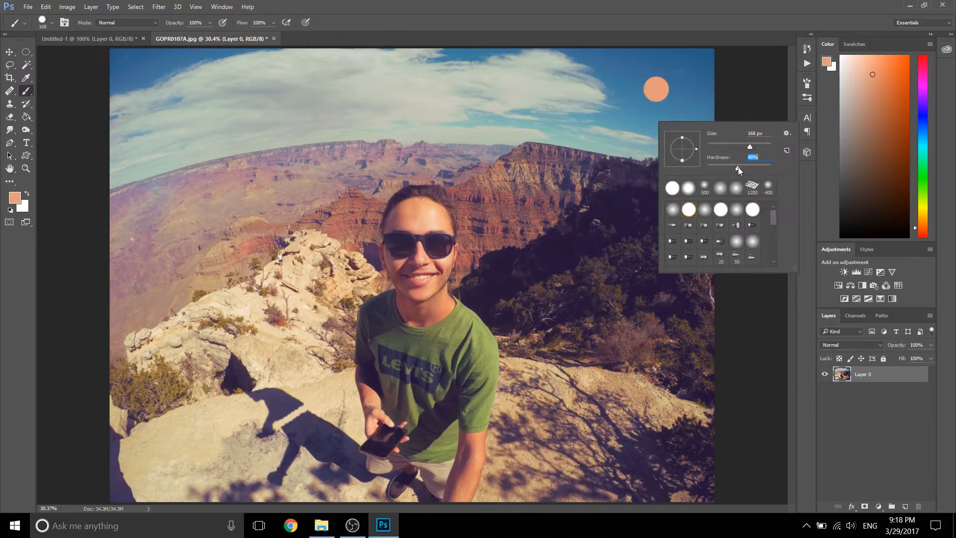
{"action": "key", "text": "Return"}
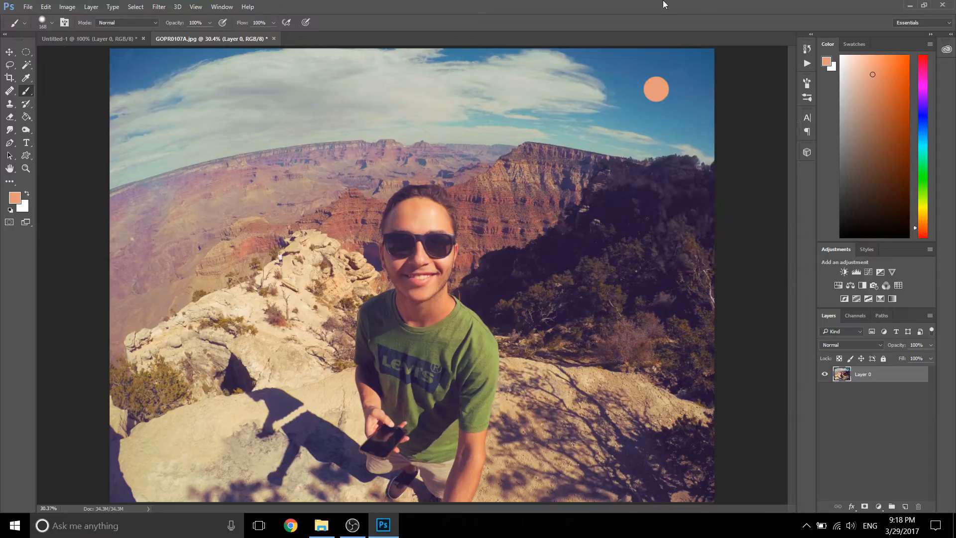
{"action": "left_click", "coordinate": [655, 122]}
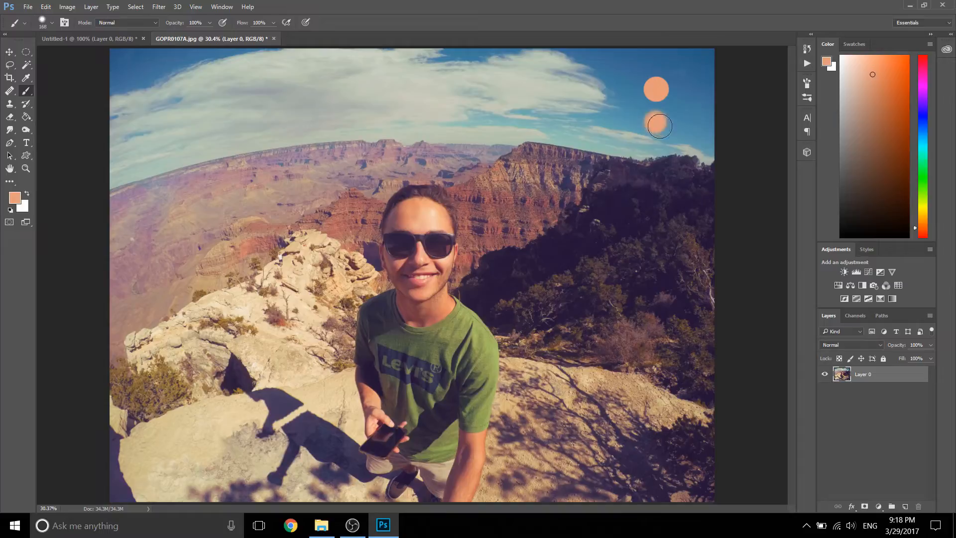
Step: Reduce the brush hardness to 10% and paint a very soft dab beside the hard-edged one
{"action": "right_click", "coordinate": [684, 109]}
{"action": "left_click_drag", "start_coordinate": [757, 154], "coordinate": [745, 152]}
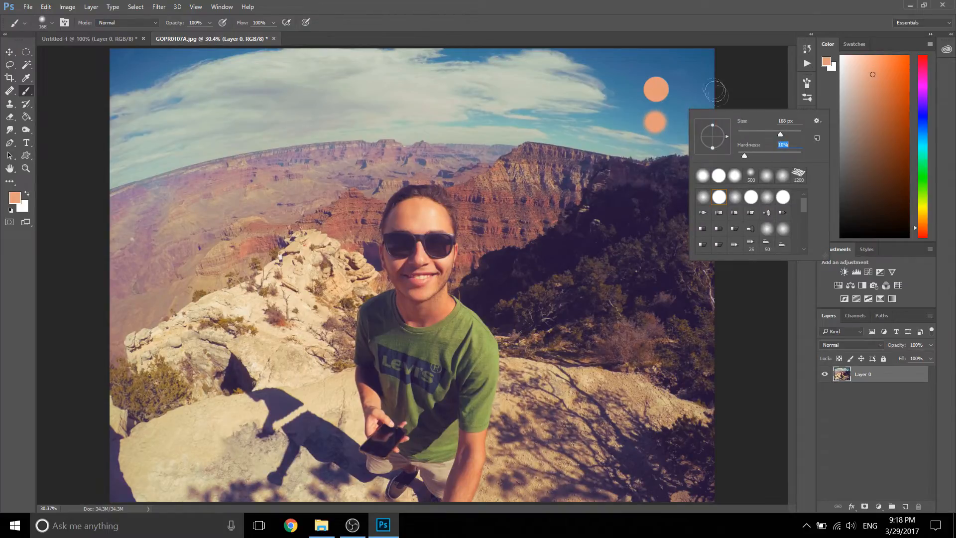
{"action": "left_click", "coordinate": [691, 82]}
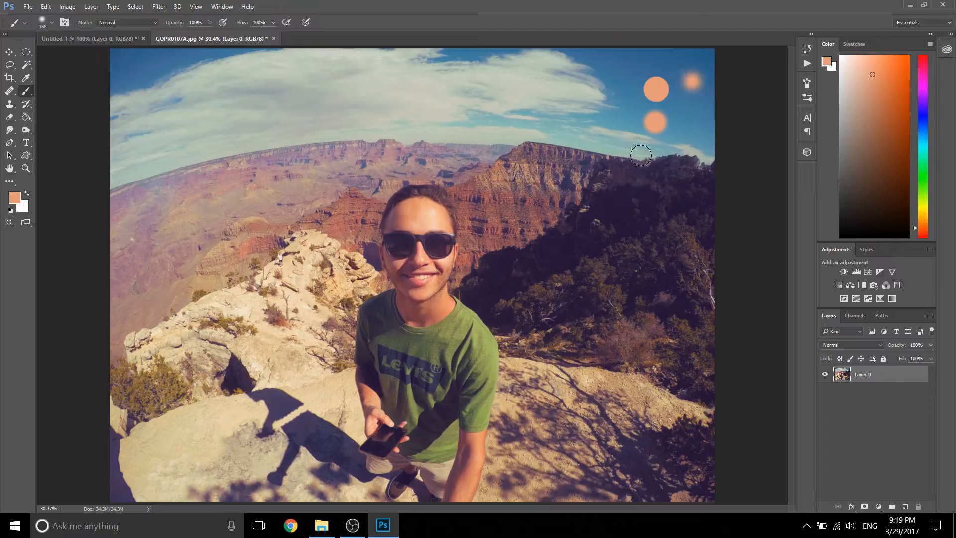
Step: Paint a soft-edged stroke along the canyon horizon, and a hard-edged stroke above it with the brush hardness set to 100%
{"action": "mouse_move", "coordinate": [639, 155]}
{"action": "left_mouse_down"}
{"action": "mouse_move", "coordinate": [414, 126]}
{"action": "mouse_move", "coordinate": [262, 152]}
{"action": "left_mouse_up"}
{"action": "right_click", "coordinate": [446, 87]}
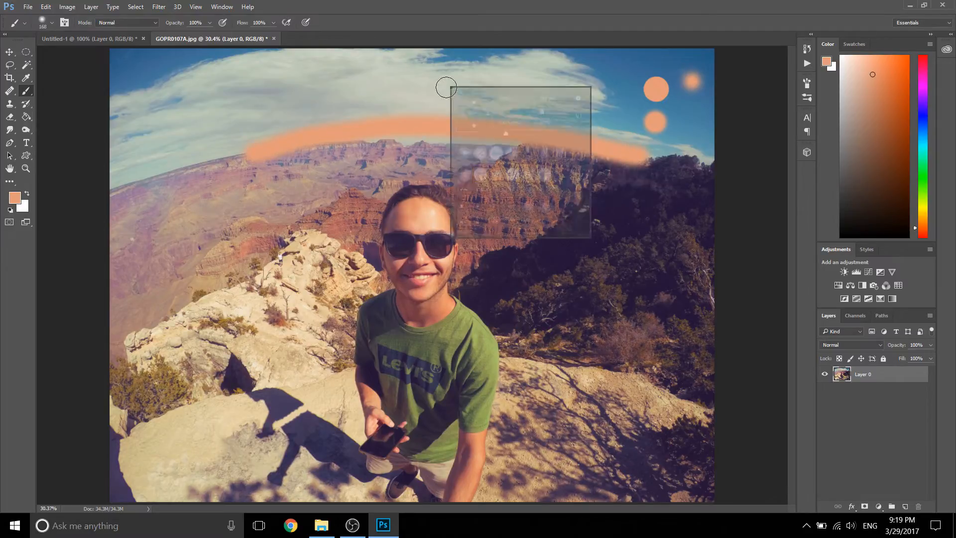
{"action": "left_click_drag", "start_coordinate": [506, 133], "coordinate": [563, 133]}
{"action": "left_click", "coordinate": [523, 6]}
{"action": "left_click", "coordinate": [606, 109]}
{"action": "mouse_move", "coordinate": [596, 106]}
{"action": "left_mouse_down"}
{"action": "mouse_move", "coordinate": [307, 81]}
{"action": "mouse_move", "coordinate": [194, 81]}
{"action": "left_mouse_up"}
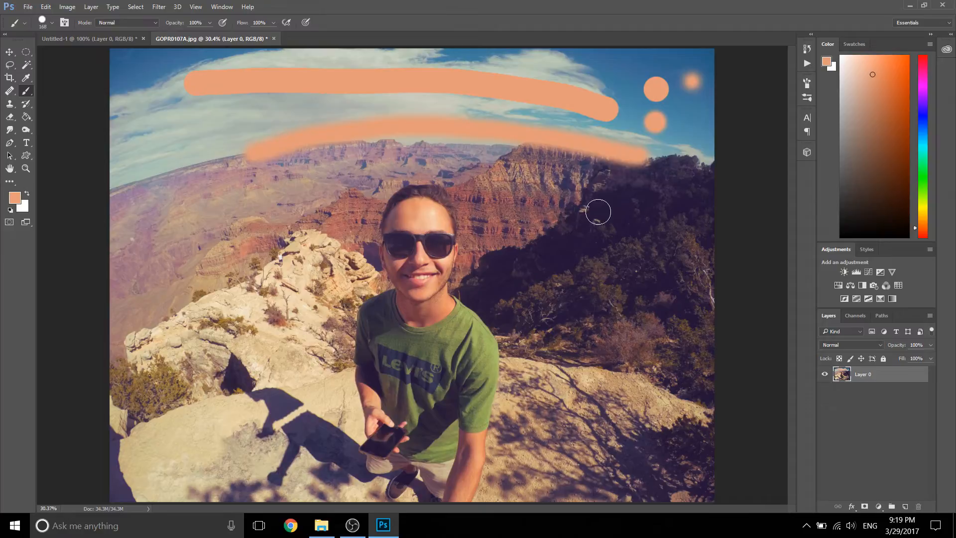
Step: Browse the available brush tip presets for the Brush
{"action": "right_click", "coordinate": [520, 169]}
{"action": "scroll", "coordinate": [603, 292], "scroll_direction": "down", "scroll_amount": 3}
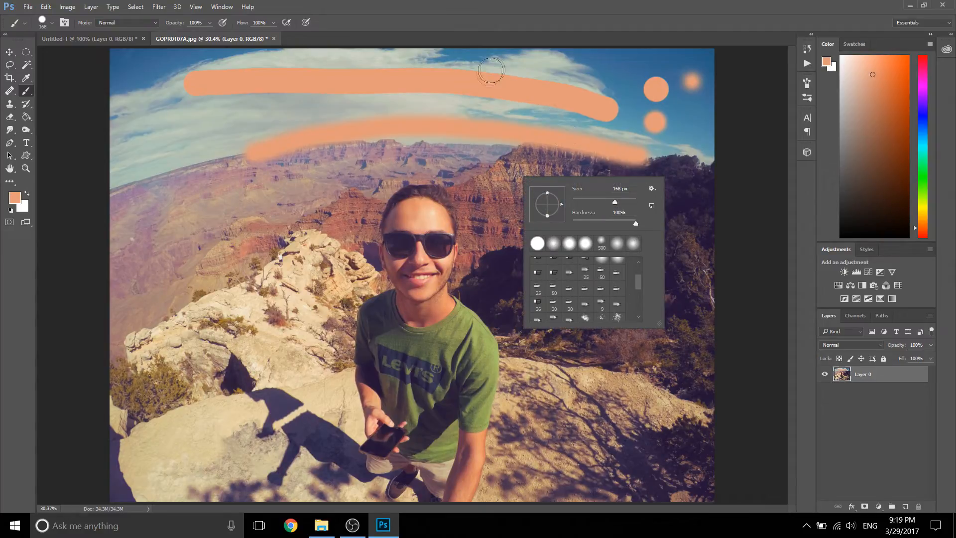
{"action": "left_click", "coordinate": [493, 88]}
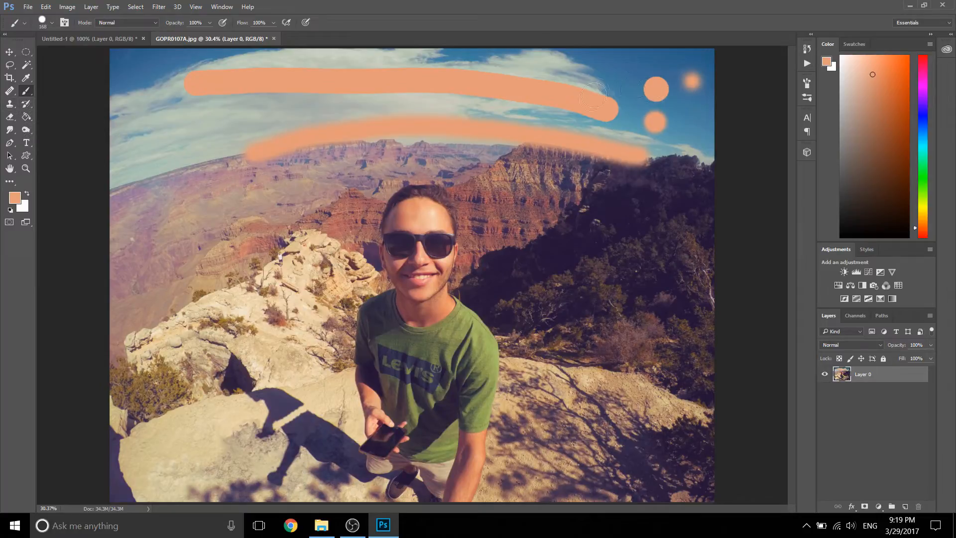
Step: Undo all the orange brush strokes and dabs painted over the photo
{"action": "key", "text": "ctrl+alt+z"}
{"action": "key", "text": "ctrl+alt+z"}
{"action": "key", "text": "ctrl+alt+z"}
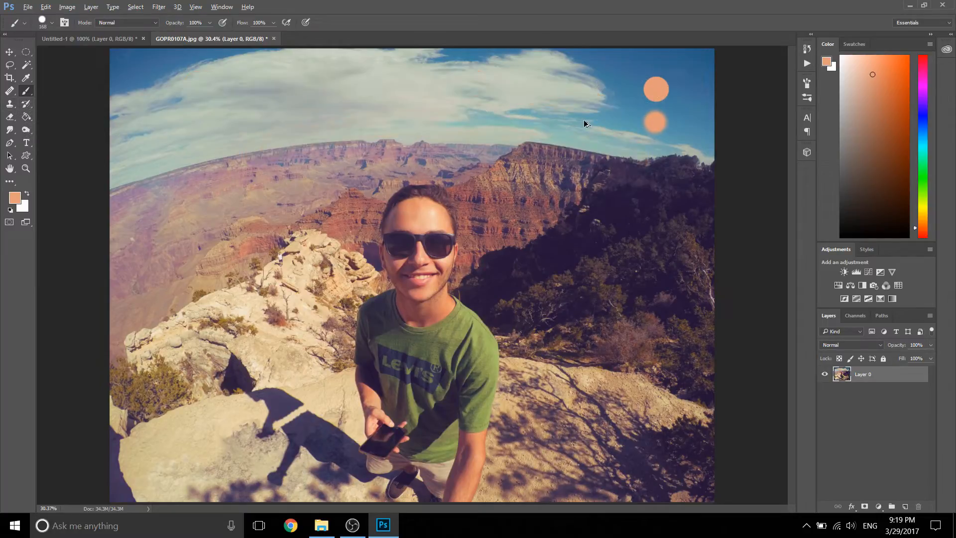
{"action": "key", "text": "ctrl+alt+z"}
{"action": "key", "text": "ctrl+alt+z"}
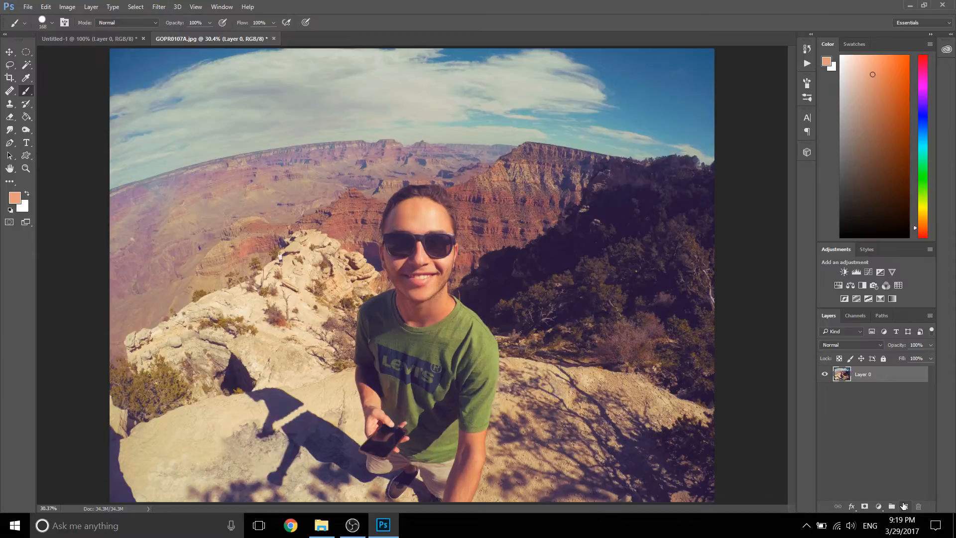
Step: Add a new empty layer above the photo layer and rename it "brush"
{"action": "left_click", "coordinate": [904, 506]}
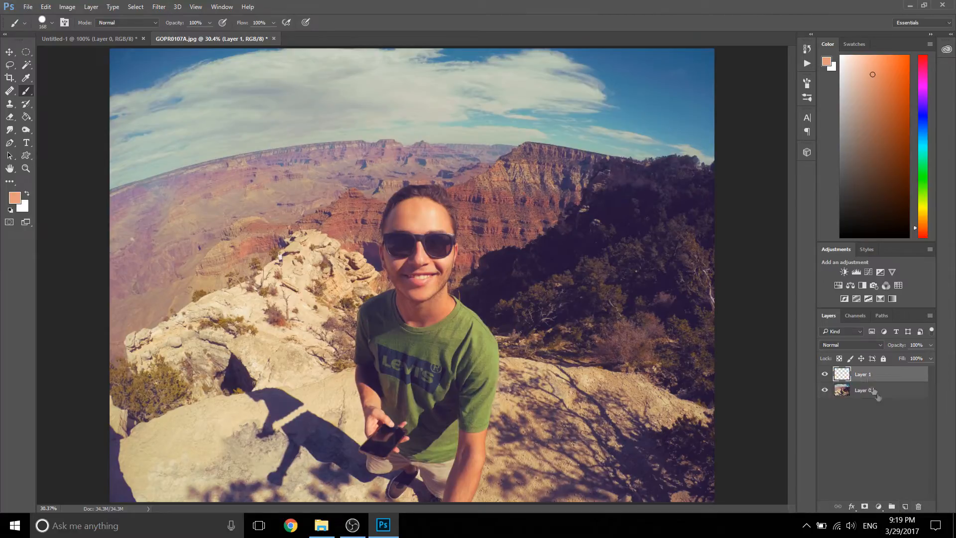
{"action": "double_click", "coordinate": [862, 374]}
{"action": "left_click", "coordinate": [862, 391]}
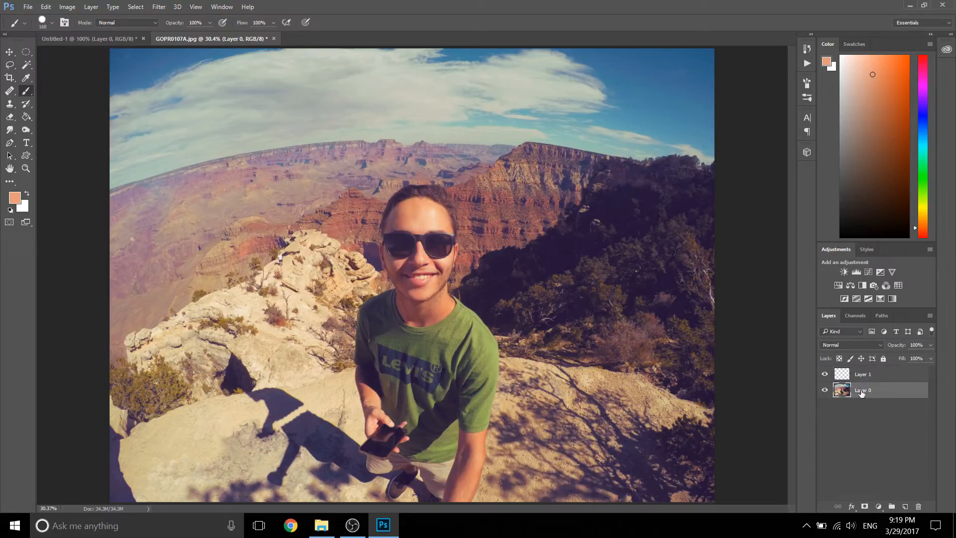
{"action": "double_click", "coordinate": [863, 376]}
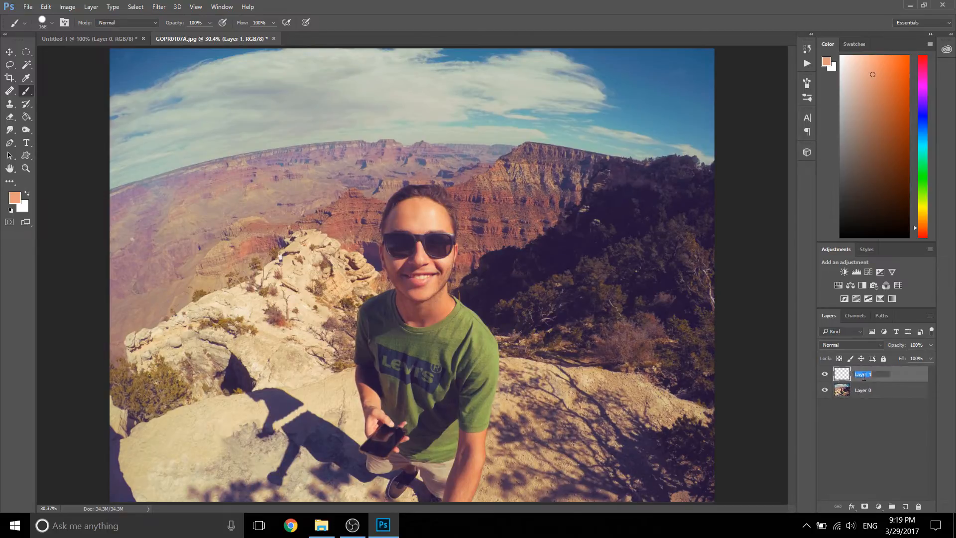
{"action": "type", "text": "brush"}
{"action": "key", "text": "Return"}
Step: Paint a large zigzag scribble from the sky down over the man on the brush layer
{"action": "left_click", "coordinate": [248, 113]}
{"action": "left_click", "coordinate": [265, 109]}
{"action": "mouse_move", "coordinate": [363, 101]}
{"action": "left_mouse_down"}
{"action": "mouse_move", "coordinate": [501, 164]}
{"action": "mouse_move", "coordinate": [438, 384]}
{"action": "mouse_move", "coordinate": [448, 103]}
{"action": "mouse_move", "coordinate": [437, 284]}
{"action": "left_mouse_up"}
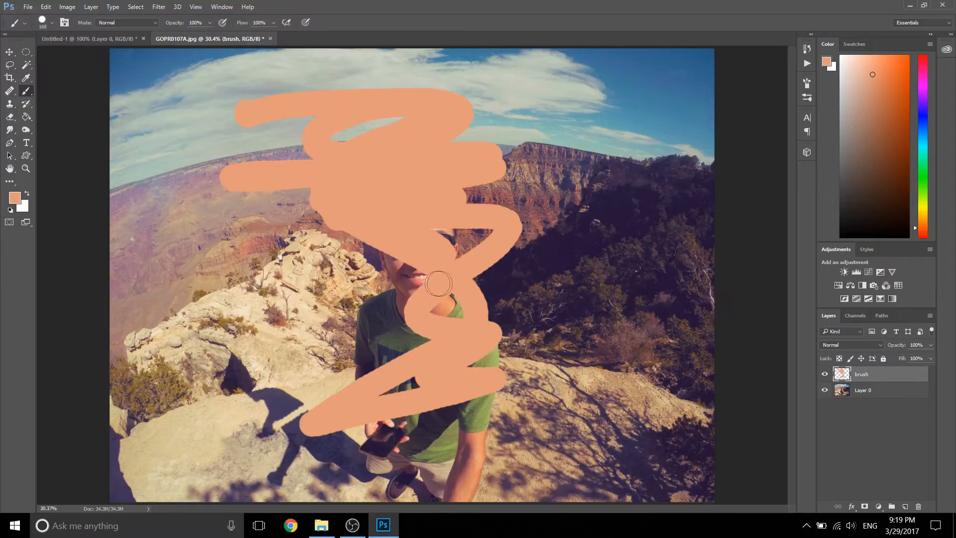
Step: Erase the scribble on the brush layer, starting with the 300 px hard Eraser and finishing with a soft round tip
{"action": "left_click", "coordinate": [10, 118]}
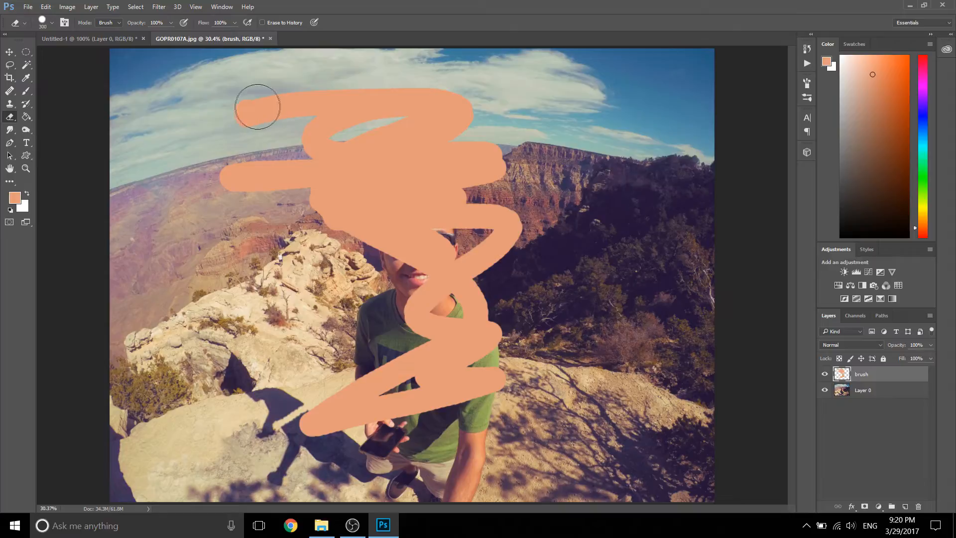
{"action": "mouse_move", "coordinate": [235, 111]}
{"action": "left_mouse_down"}
{"action": "mouse_move", "coordinate": [472, 104]}
{"action": "mouse_move", "coordinate": [461, 125]}
{"action": "mouse_move", "coordinate": [274, 163]}
{"action": "mouse_move", "coordinate": [390, 132]}
{"action": "left_mouse_up"}
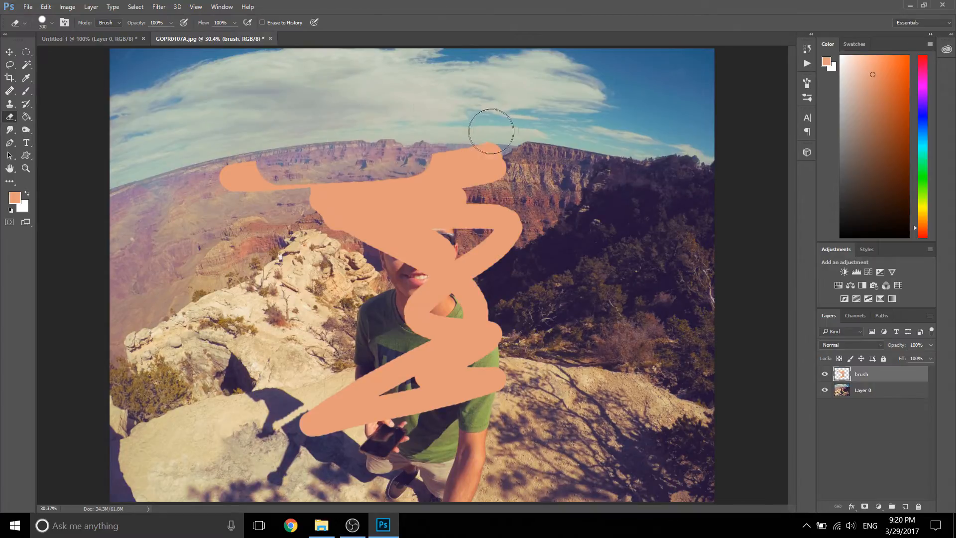
{"action": "right_click", "coordinate": [423, 105]}
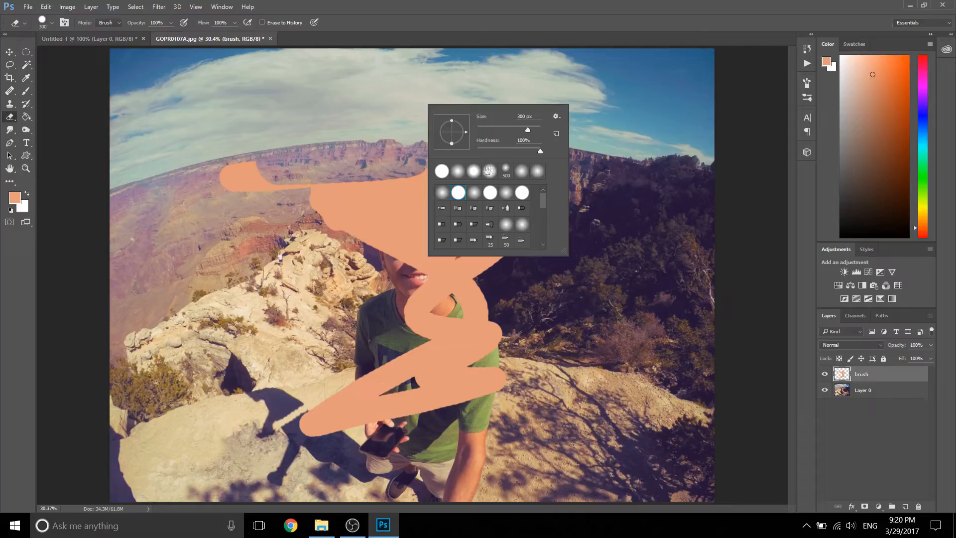
{"action": "left_click", "coordinate": [457, 171]}
{"action": "left_click", "coordinate": [465, 42]}
{"action": "mouse_move", "coordinate": [525, 150]}
{"action": "left_mouse_down"}
{"action": "mouse_move", "coordinate": [446, 142]}
{"action": "mouse_move", "coordinate": [499, 165]}
{"action": "mouse_move", "coordinate": [538, 210]}
{"action": "mouse_move", "coordinate": [535, 199]}
{"action": "mouse_move", "coordinate": [556, 191]}
{"action": "mouse_move", "coordinate": [503, 194]}
{"action": "mouse_move", "coordinate": [551, 206]}
{"action": "mouse_move", "coordinate": [419, 151]}
{"action": "mouse_move", "coordinate": [309, 187]}
{"action": "mouse_move", "coordinate": [239, 174]}
{"action": "mouse_move", "coordinate": [308, 202]}
{"action": "mouse_move", "coordinate": [325, 219]}
{"action": "mouse_move", "coordinate": [398, 199]}
{"action": "mouse_move", "coordinate": [363, 234]}
{"action": "mouse_move", "coordinate": [372, 282]}
{"action": "mouse_move", "coordinate": [443, 308]}
{"action": "mouse_move", "coordinate": [443, 348]}
{"action": "mouse_move", "coordinate": [480, 281]}
{"action": "mouse_move", "coordinate": [485, 378]}
{"action": "mouse_move", "coordinate": [351, 382]}
{"action": "mouse_move", "coordinate": [329, 418]}
{"action": "mouse_move", "coordinate": [502, 332]}
{"action": "mouse_move", "coordinate": [518, 209]}
{"action": "mouse_move", "coordinate": [473, 214]}
{"action": "mouse_move", "coordinate": [453, 244]}
{"action": "mouse_move", "coordinate": [465, 234]}
{"action": "mouse_move", "coordinate": [458, 219]}
{"action": "mouse_move", "coordinate": [397, 262]}
{"action": "mouse_move", "coordinate": [386, 209]}
{"action": "mouse_move", "coordinate": [433, 191]}
{"action": "mouse_move", "coordinate": [380, 183]}
{"action": "left_mouse_up"}
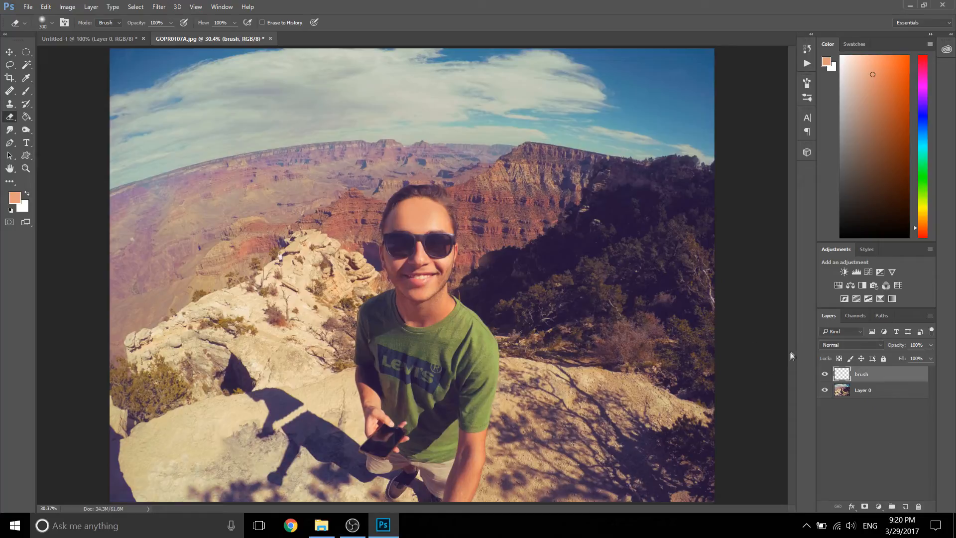
Step: Toggle the brush layer's visibility to check it for leftover paint
{"action": "left_click", "coordinate": [825, 374]}
{"action": "left_click", "coordinate": [824, 374]}
{"action": "left_click", "coordinate": [824, 374]}
{"action": "left_click", "coordinate": [824, 374]}
{"action": "left_click", "coordinate": [824, 374]}
{"action": "left_click", "coordinate": [824, 373]}
Step: Move the brush layer's leftover paint beside the man's shoulder and delete the layer
{"action": "key", "text": "v"}
{"action": "mouse_move", "coordinate": [422, 294]}
{"action": "left_mouse_down"}
{"action": "mouse_move", "coordinate": [412, 300]}
{"action": "mouse_move", "coordinate": [438, 356]}
{"action": "mouse_move", "coordinate": [488, 326]}
{"action": "left_mouse_up"}
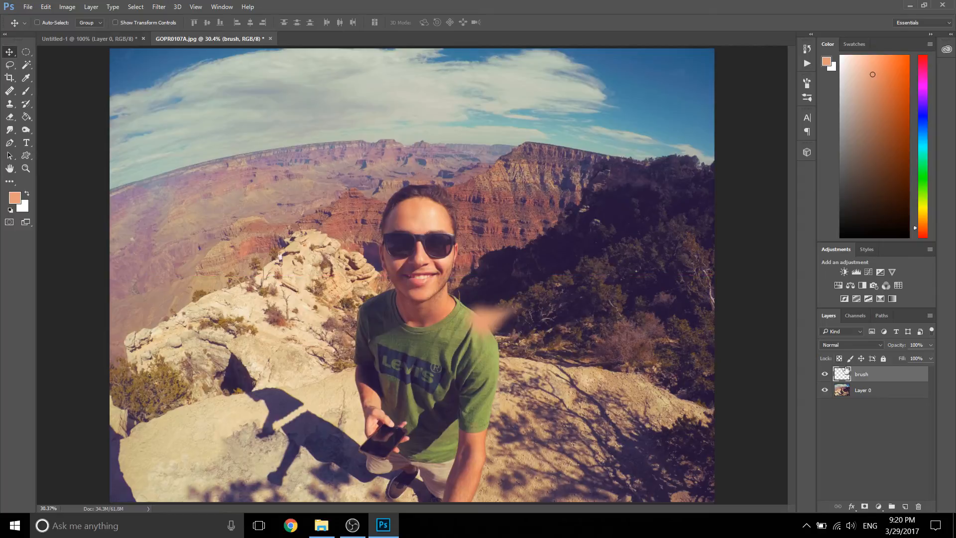
{"action": "key", "text": "Delete"}
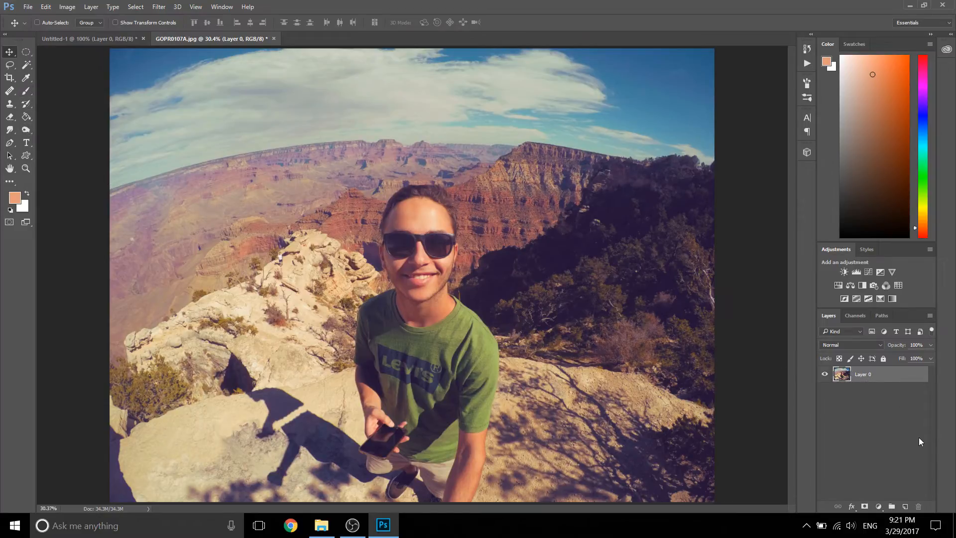
Step: Put the photo layer and two new empty layers into a new layer group, and collapse and reopen the group
{"action": "left_click", "coordinate": [906, 506]}
{"action": "left_click", "coordinate": [905, 506]}
{"action": "left_click", "coordinate": [891, 505]}
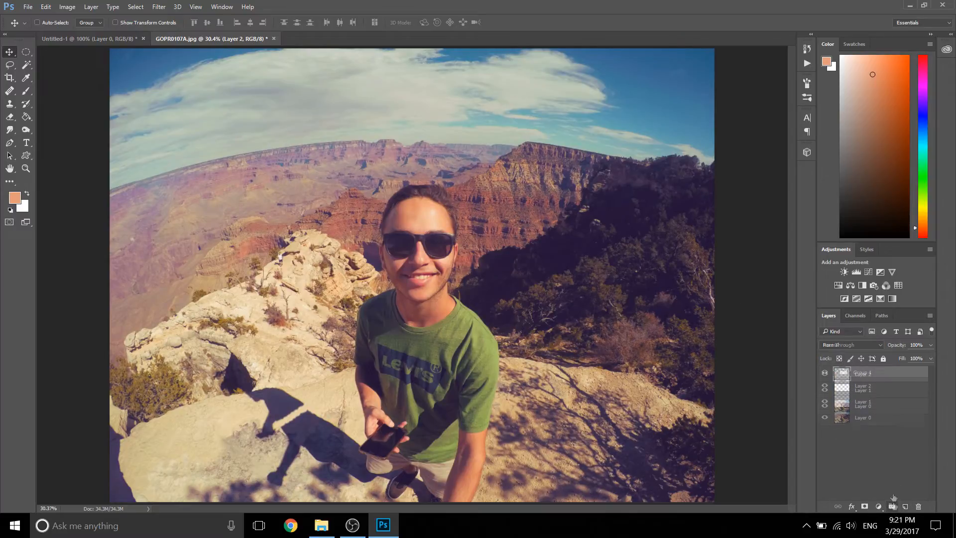
{"action": "left_click", "coordinate": [865, 390]}
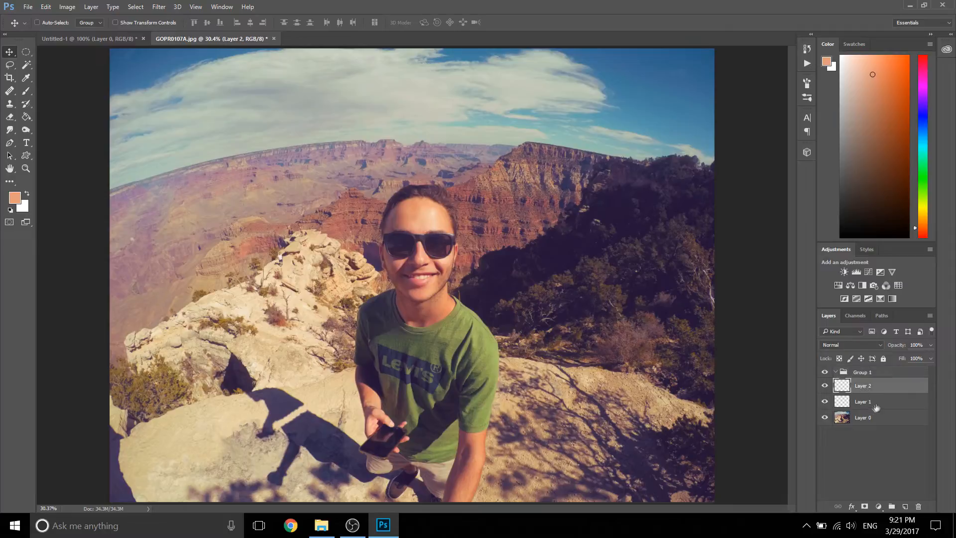
{"action": "left_click", "coordinate": [865, 405], "text": "shift"}
{"action": "left_click_drag", "start_coordinate": [865, 405], "coordinate": [865, 372]}
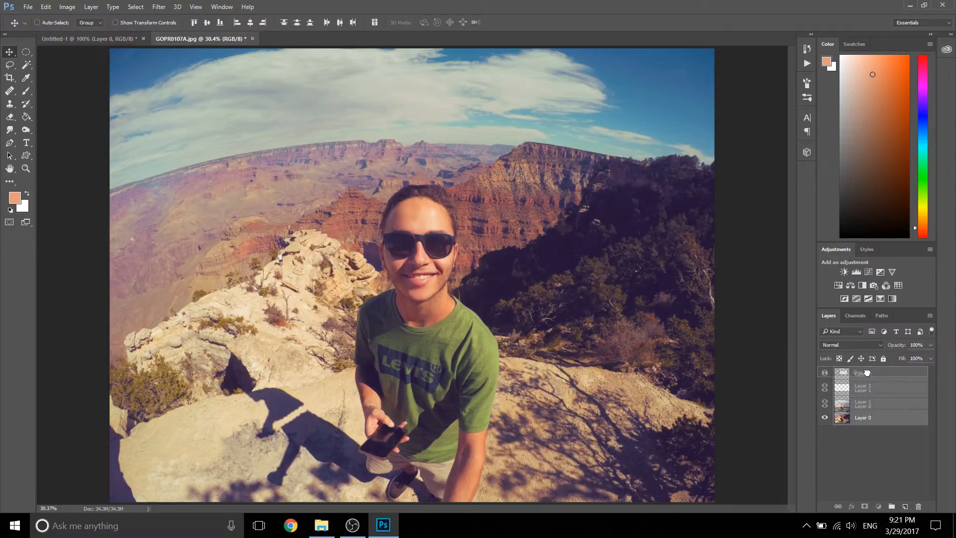
{"action": "left_click_drag", "start_coordinate": [867, 372], "coordinate": [870, 372]}
{"action": "left_click", "coordinate": [835, 372]}
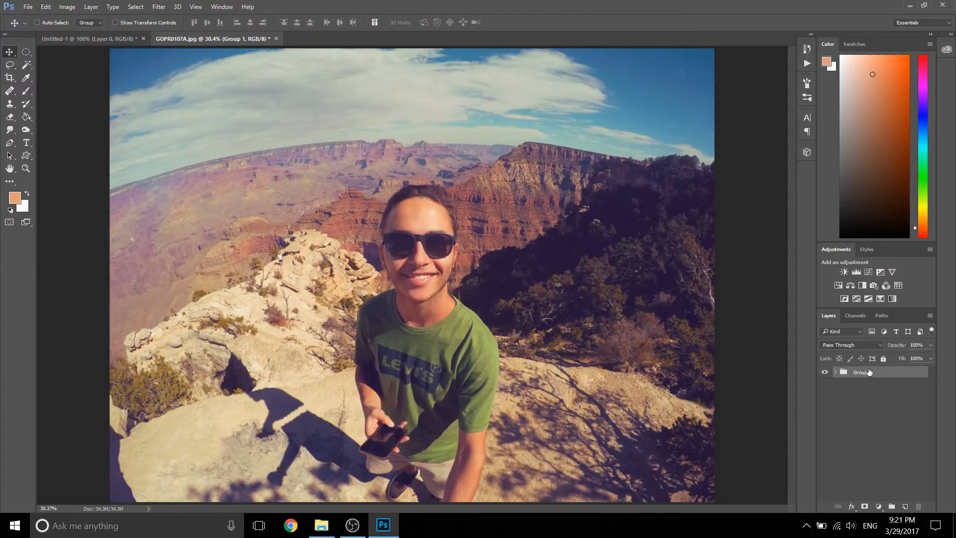
{"action": "left_click", "coordinate": [835, 372]}
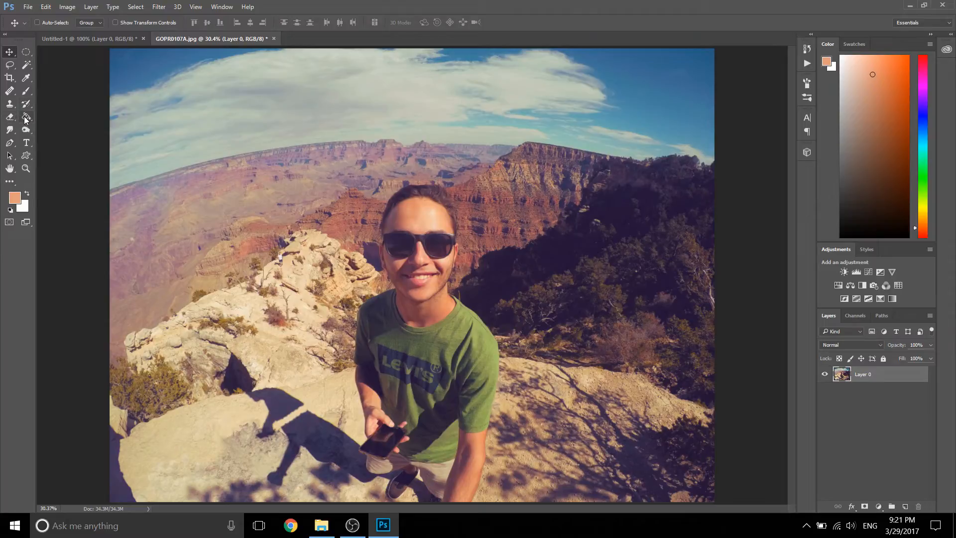
Step: Close the Untitled-1 document without saving its changes
{"action": "left_click", "coordinate": [26, 116]}
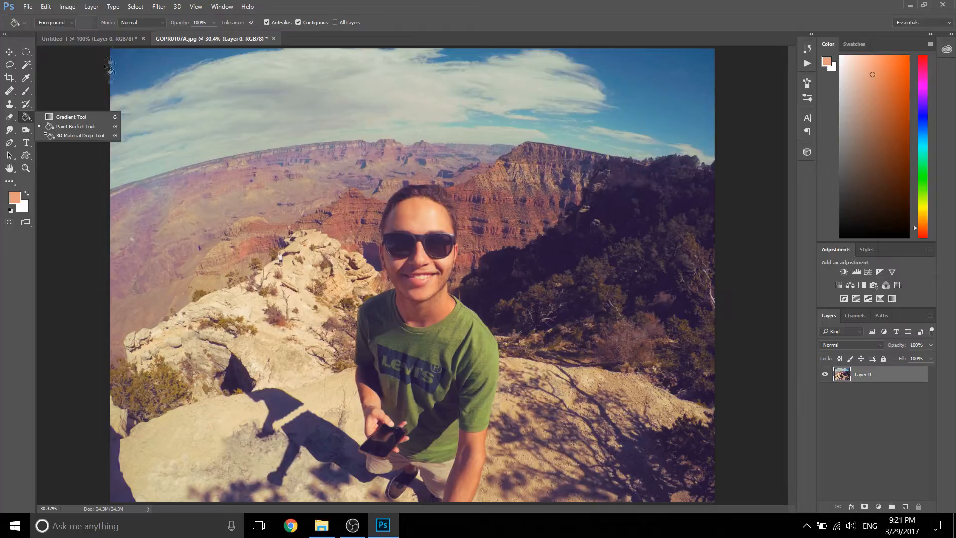
{"action": "left_click", "coordinate": [109, 41]}
{"action": "left_click", "coordinate": [142, 38]}
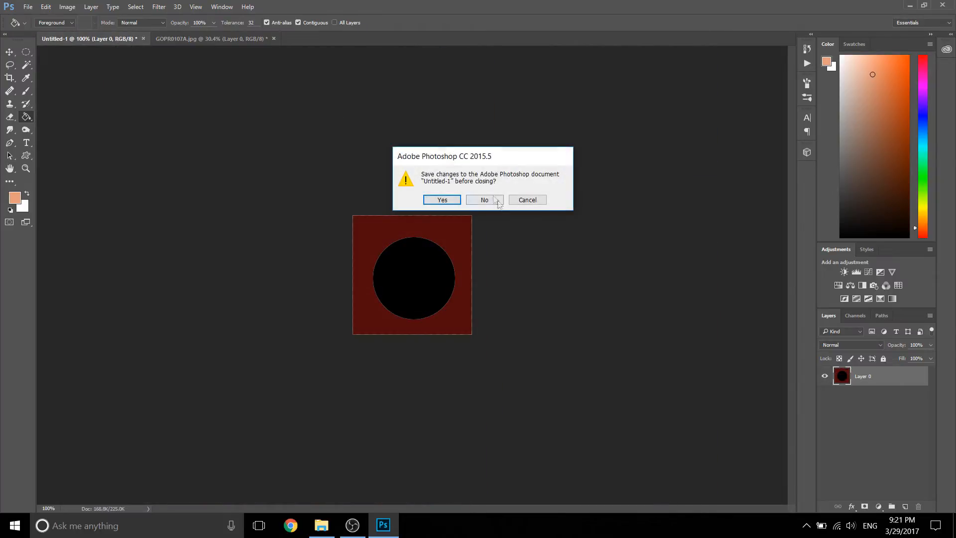
{"action": "left_click", "coordinate": [491, 199]}
Step: Create a new 800 × 600 pixel RGB document at 150 pixels/inch with a white background
{"action": "left_click", "coordinate": [28, 7]}
{"action": "left_click", "coordinate": [30, 18]}
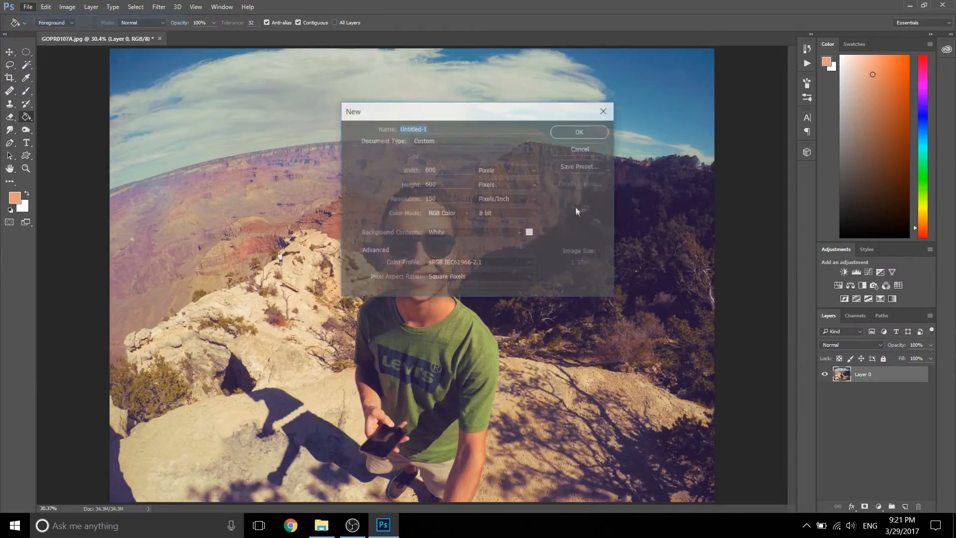
{"action": "left_click", "coordinate": [576, 131]}
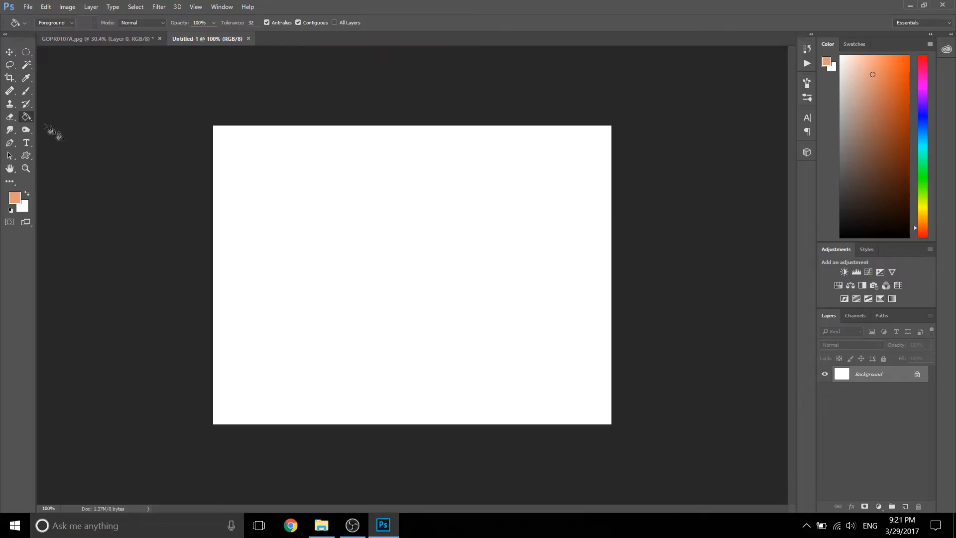
Step: Set the foreground colour to black and fill the whole canvas with the Paint Bucket
{"action": "right_click", "coordinate": [31, 122]}
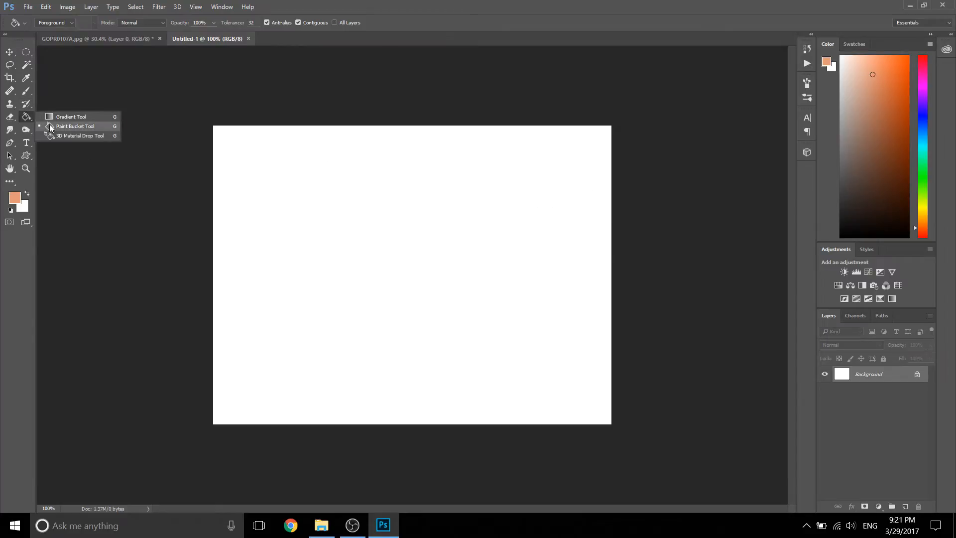
{"action": "left_click", "coordinate": [65, 126]}
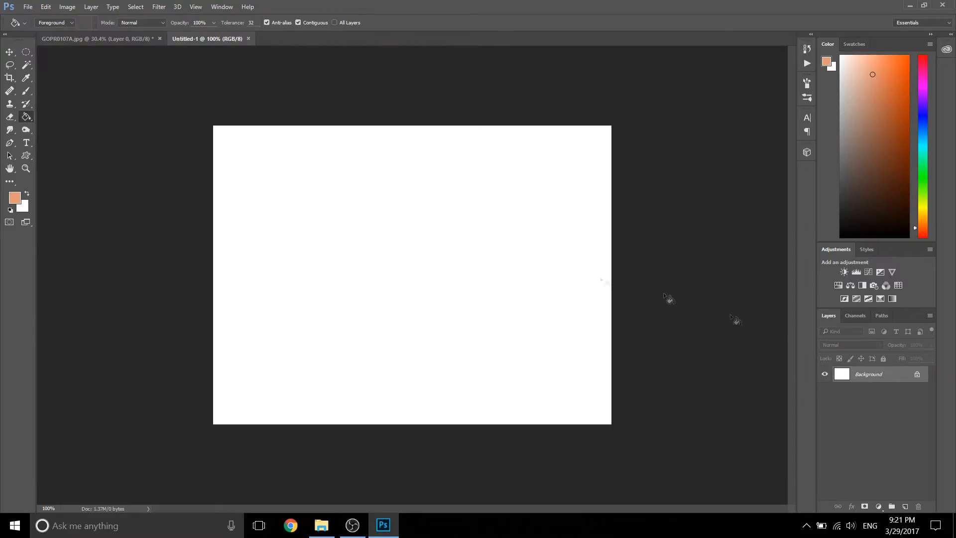
{"action": "left_click", "coordinate": [15, 199]}
{"action": "left_click_drag", "start_coordinate": [788, 252], "coordinate": [795, 262]}
{"action": "left_click", "coordinate": [895, 134]}
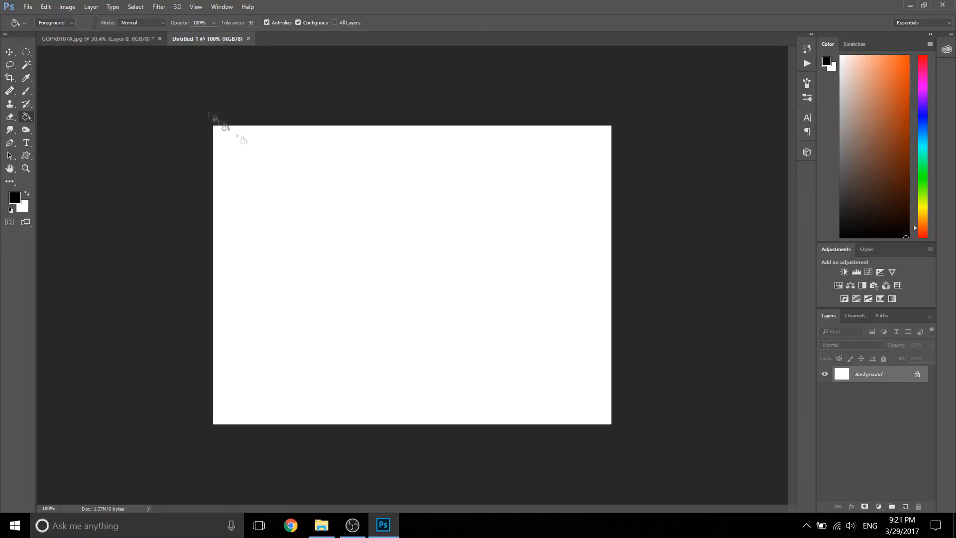
{"action": "left_click", "coordinate": [404, 210]}
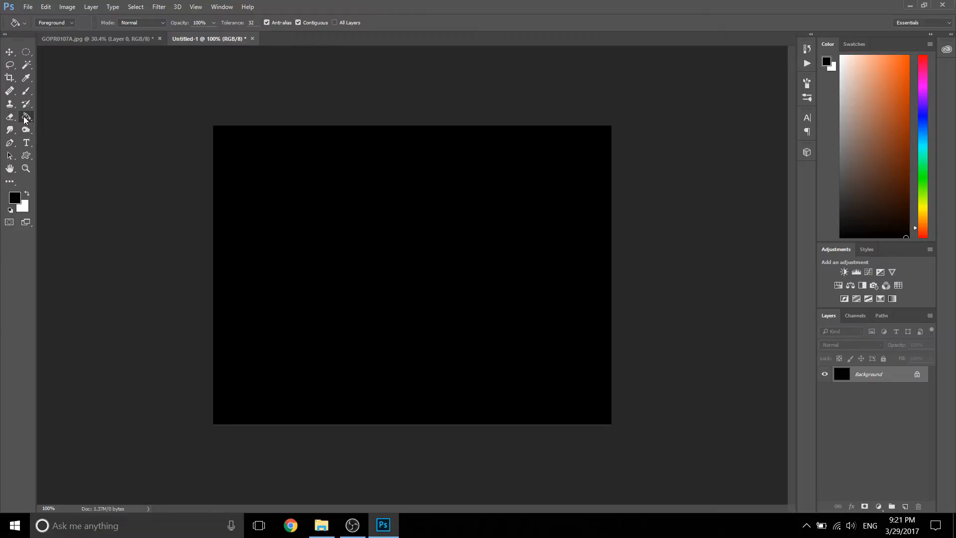
Step: Fill a rectangular selection in the middle of the black canvas with white using the Paint Bucket, and deselect it
{"action": "left_click_drag", "start_coordinate": [26, 52], "coordinate": [67, 54]}
{"action": "left_click_drag", "start_coordinate": [332, 213], "coordinate": [515, 352]}
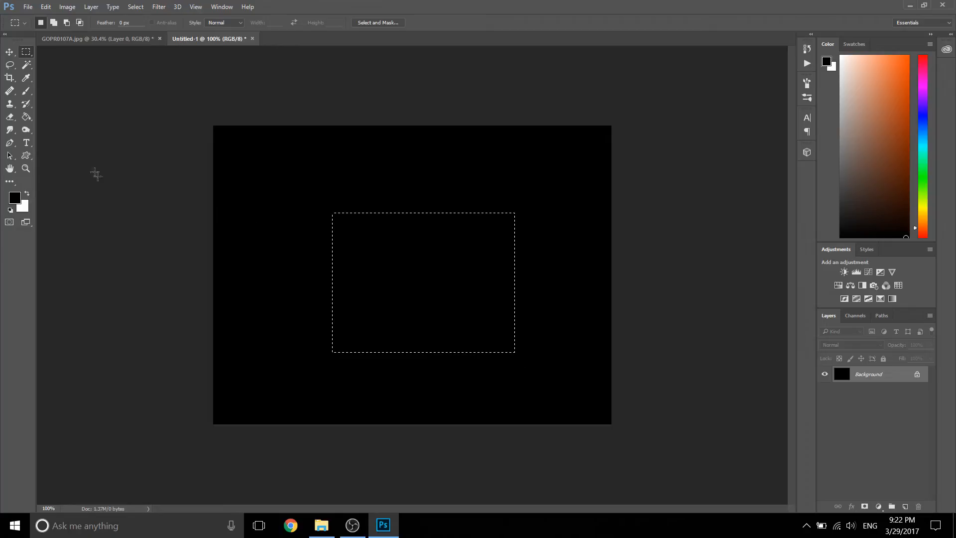
{"action": "left_click", "coordinate": [27, 118]}
{"action": "left_click", "coordinate": [14, 197]}
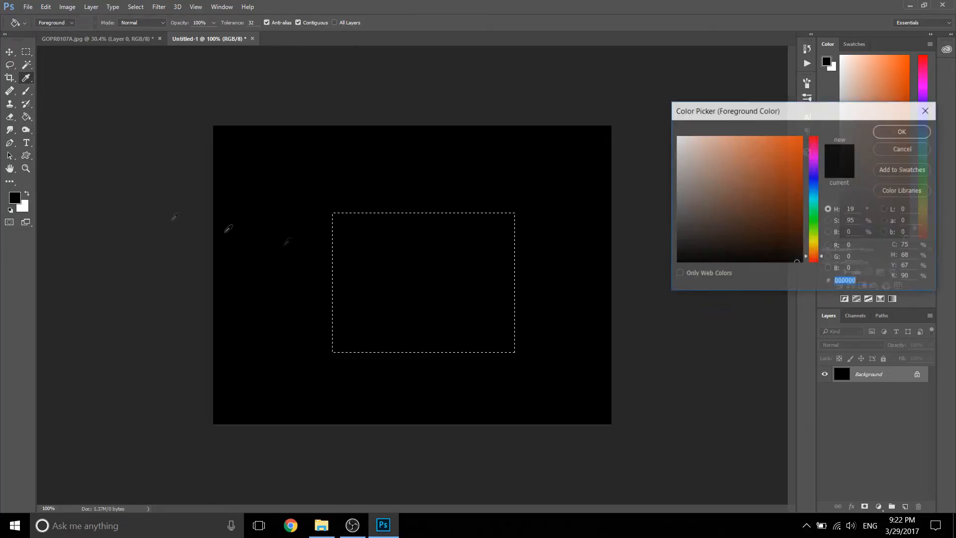
{"action": "left_click", "coordinate": [676, 137]}
{"action": "left_click", "coordinate": [902, 131]}
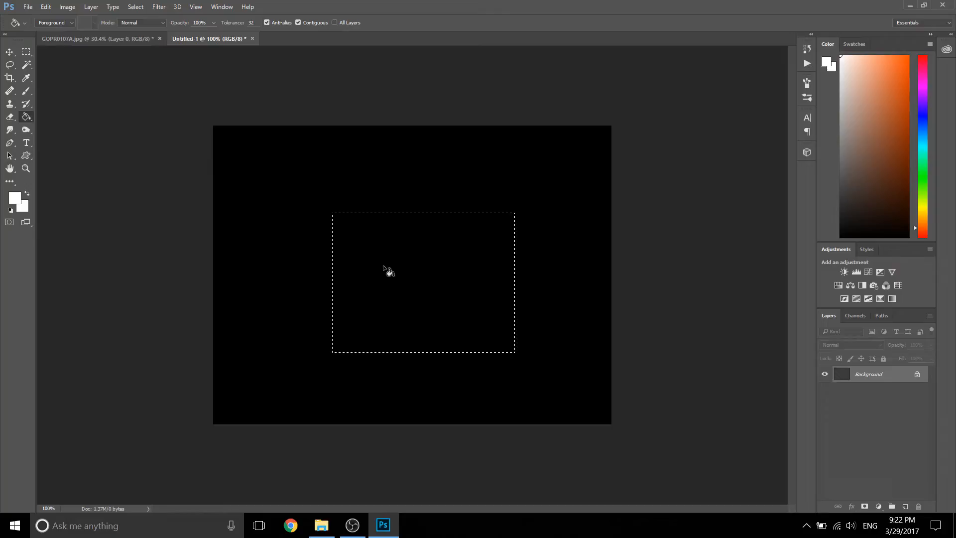
{"action": "left_click", "coordinate": [386, 269]}
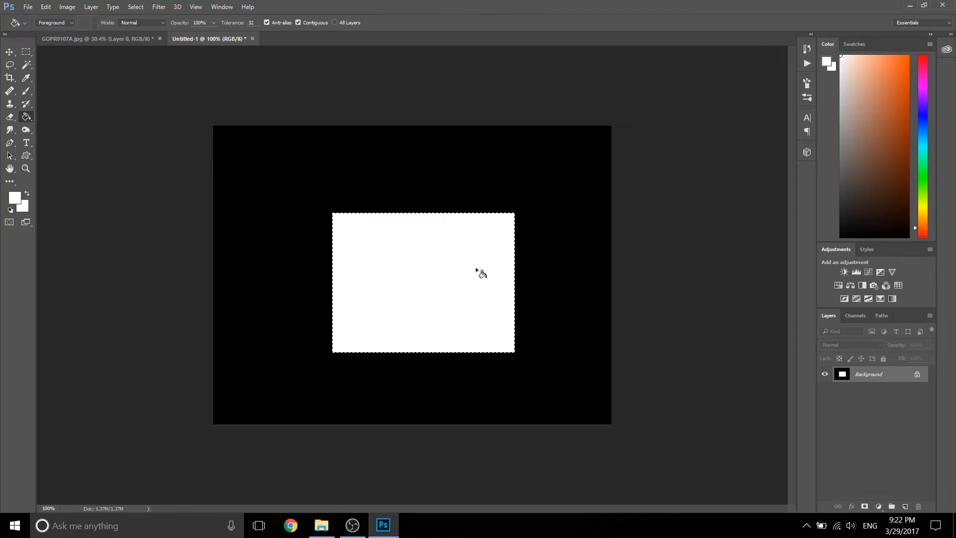
{"action": "left_click", "coordinate": [26, 52]}
{"action": "key", "text": "ctrl+d"}
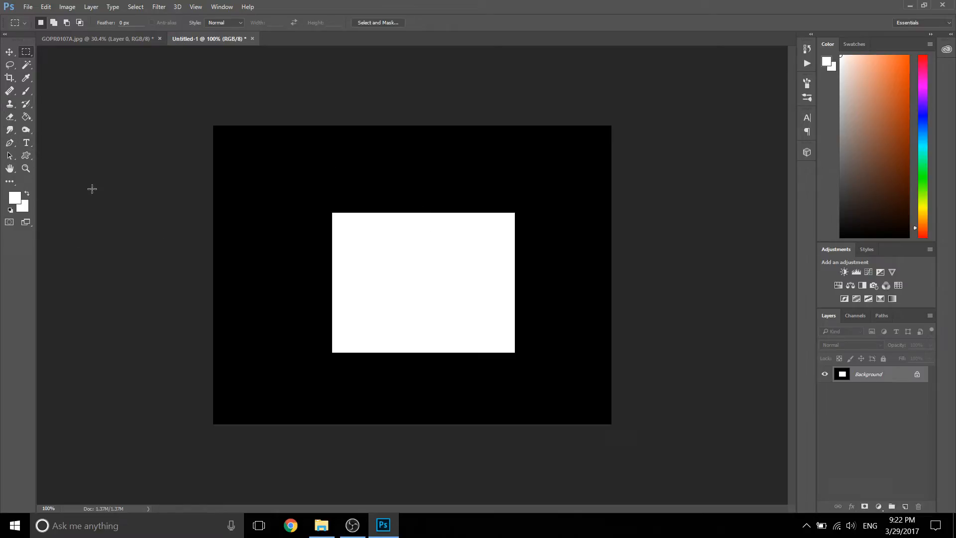
Step: Switch to the Gradient tool, set its style to linear and show the available gradient presets
{"action": "left_click", "coordinate": [28, 118]}
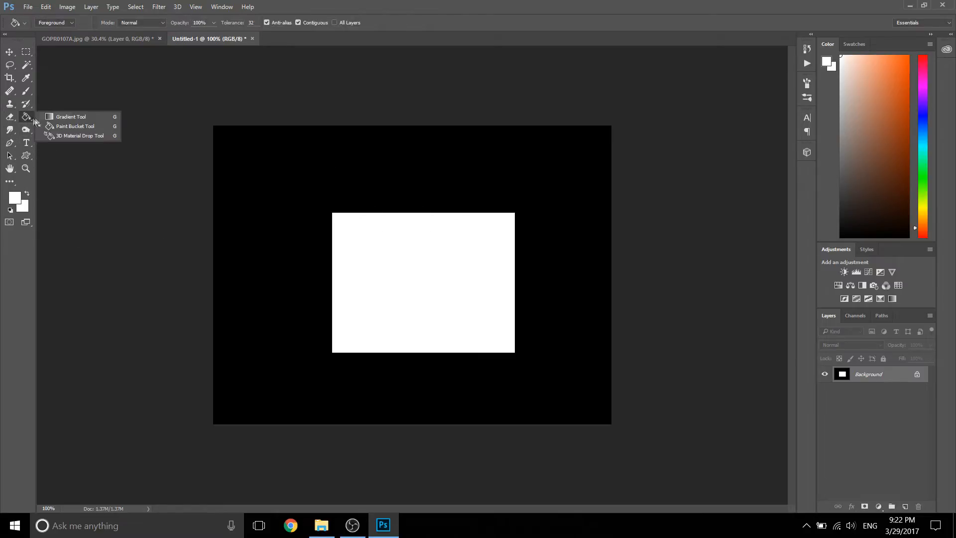
{"action": "left_click", "coordinate": [77, 116]}
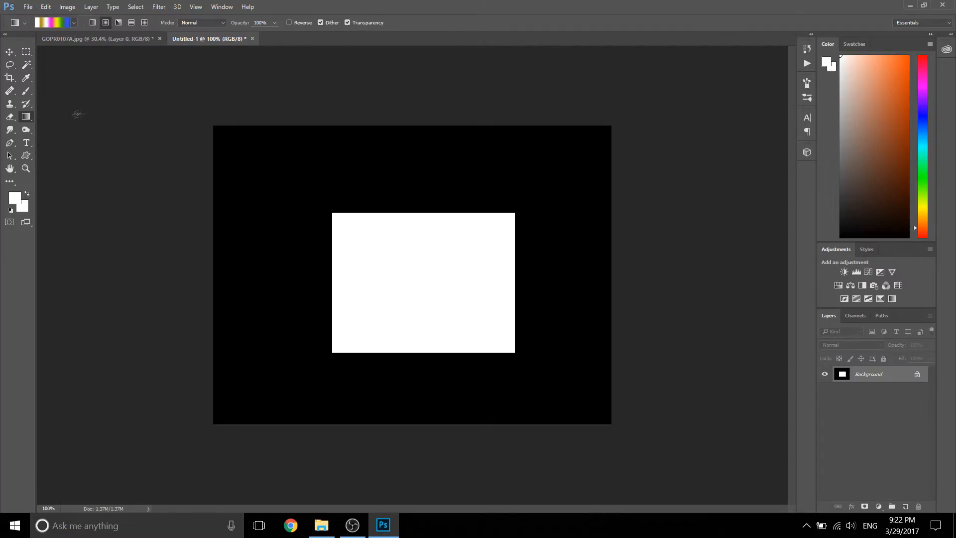
{"action": "left_click", "coordinate": [74, 23]}
{"action": "left_click", "coordinate": [75, 21]}
{"action": "left_click", "coordinate": [93, 23]}
{"action": "left_click", "coordinate": [74, 22]}
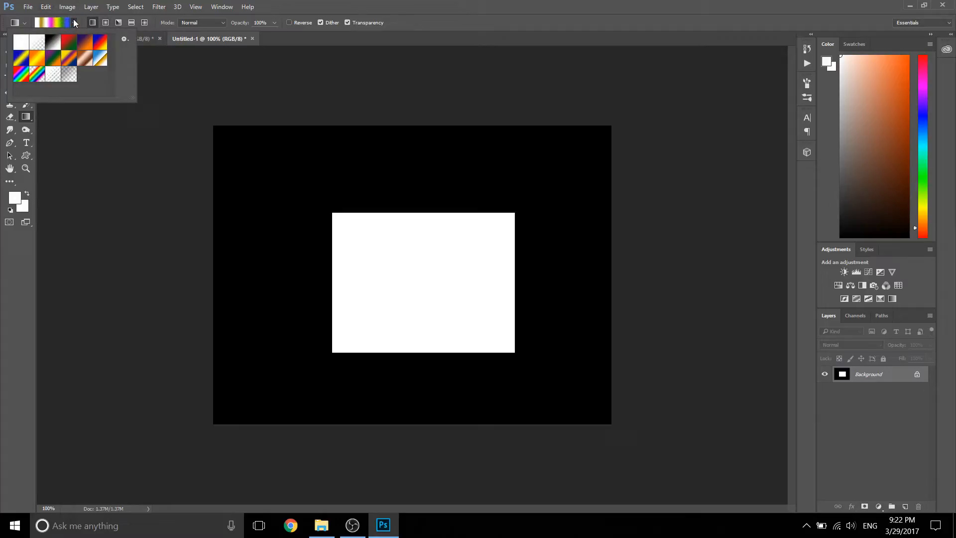
Step: Customise the gradient by removing the extra white and blue colour stops and placing the dark blue stop at 89% and the gold stop at 8%
{"action": "left_click", "coordinate": [52, 22]}
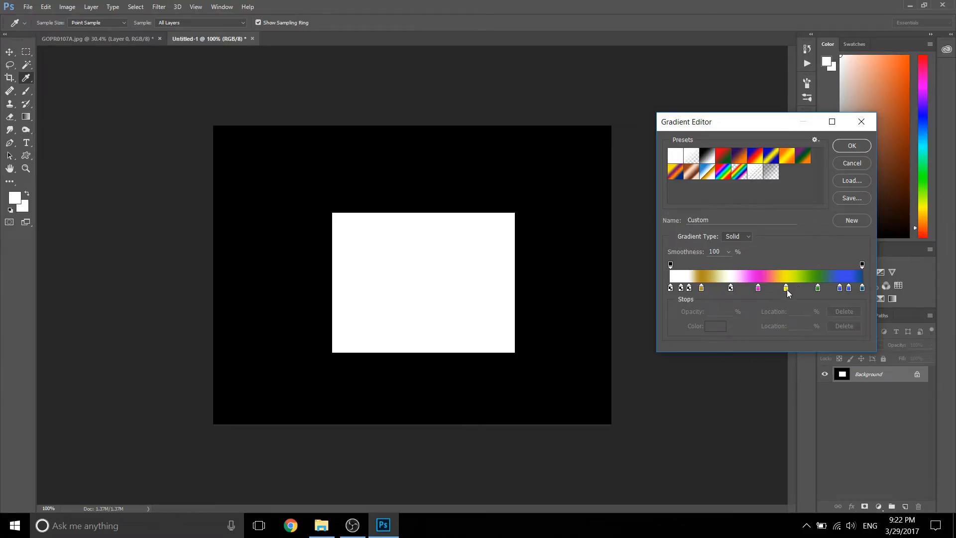
{"action": "left_click_drag", "start_coordinate": [786, 293], "coordinate": [795, 293]}
{"action": "left_click_drag", "start_coordinate": [702, 289], "coordinate": [730, 314]}
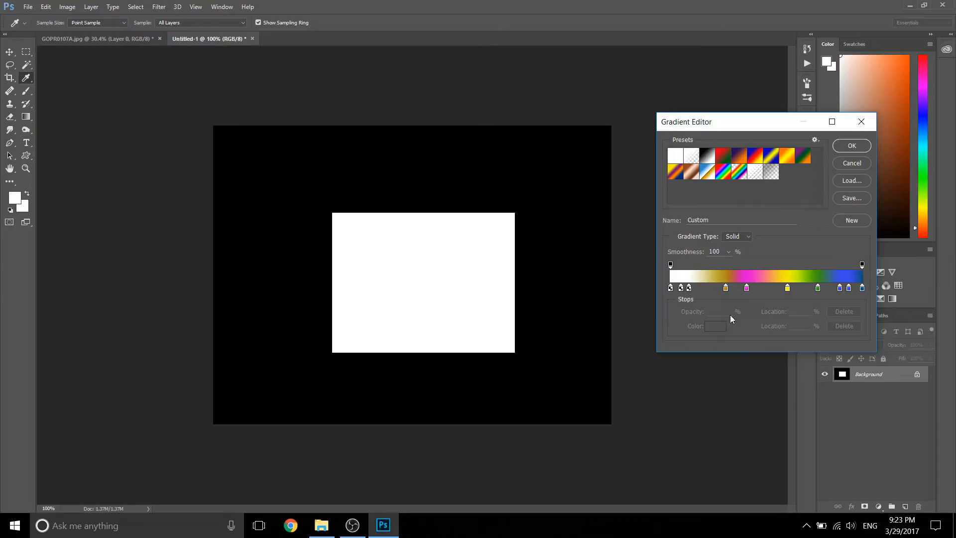
{"action": "mouse_move", "coordinate": [680, 292]}
{"action": "left_mouse_down"}
{"action": "mouse_move", "coordinate": [684, 315]}
{"action": "mouse_move", "coordinate": [678, 297]}
{"action": "left_mouse_up"}
{"action": "left_click", "coordinate": [671, 287]}
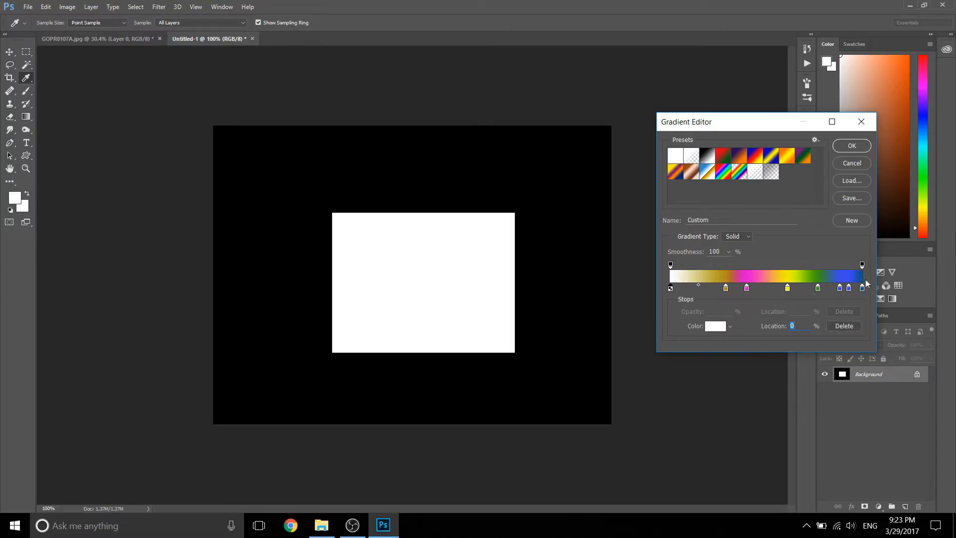
{"action": "mouse_move", "coordinate": [849, 289]}
{"action": "left_mouse_down"}
{"action": "mouse_move", "coordinate": [846, 306]}
{"action": "mouse_move", "coordinate": [862, 292]}
{"action": "mouse_move", "coordinate": [842, 293]}
{"action": "left_mouse_up"}
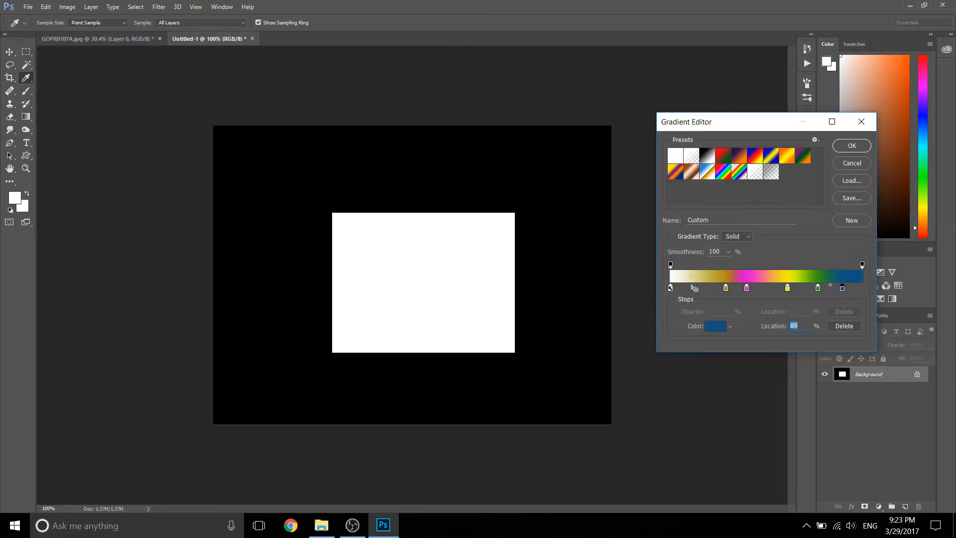
{"action": "left_click_drag", "start_coordinate": [726, 290], "coordinate": [688, 292]}
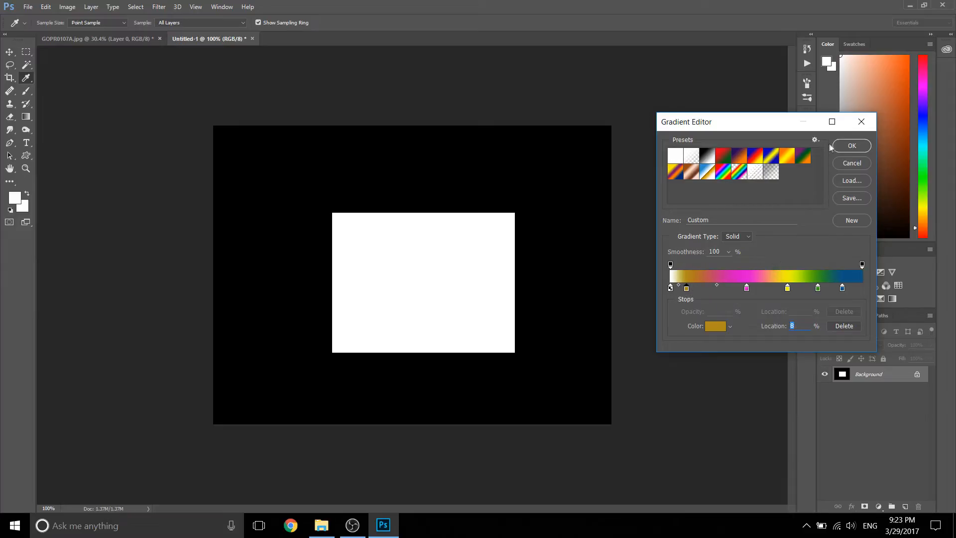
{"action": "left_click", "coordinate": [843, 150]}
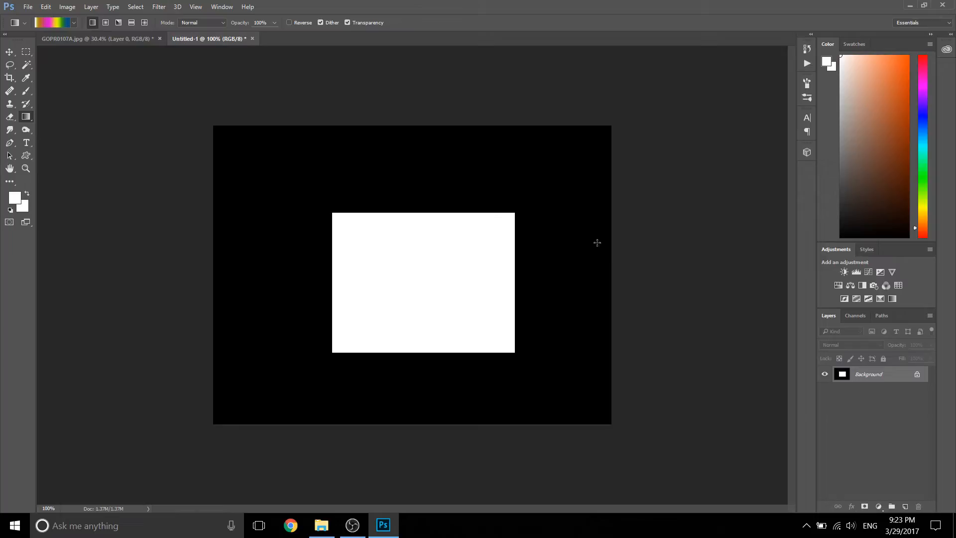
Step: Fill the canvas with the custom linear gradient horizontally in each direction, and diagonally from the canvas's upper-left area past its lower-right corner
{"action": "left_click_drag", "start_coordinate": [611, 257], "coordinate": [215, 266]}
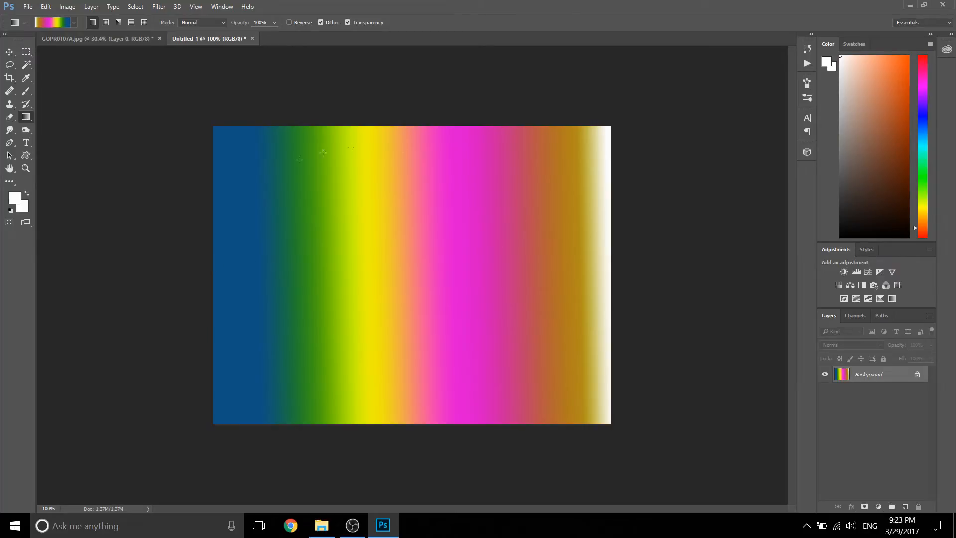
{"action": "left_click_drag", "start_coordinate": [284, 263], "coordinate": [637, 268]}
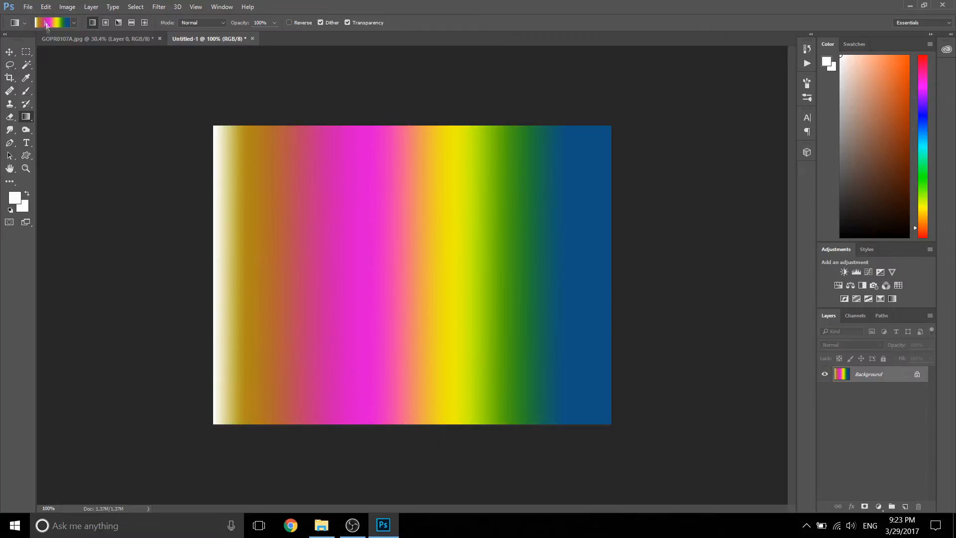
{"action": "left_click_drag", "start_coordinate": [252, 128], "coordinate": [665, 433]}
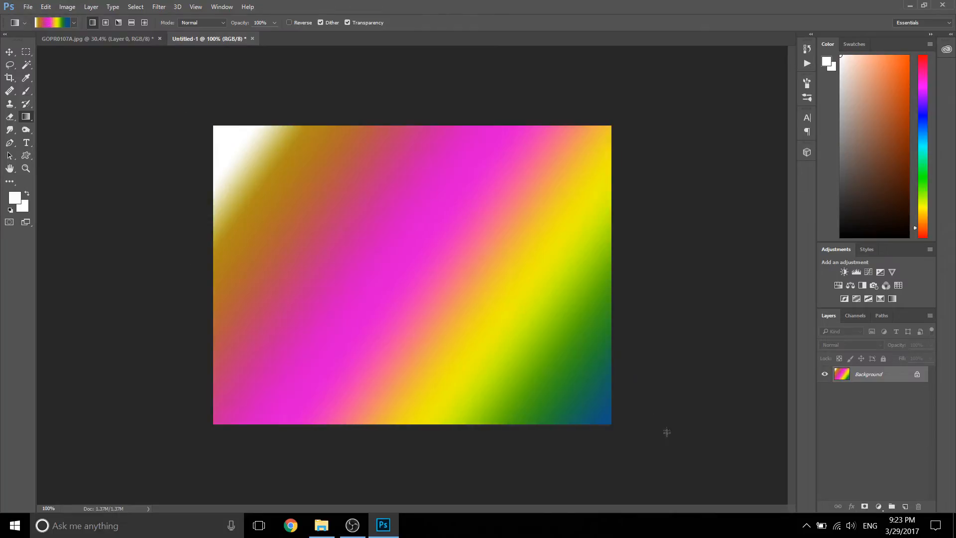
Step: Redraw the custom linear gradient over the canvas at varied angles and lengths, ending with a short, nearly horizontal right-to-left one
{"action": "left_click_drag", "start_coordinate": [473, 172], "coordinate": [309, 235]}
{"action": "left_click_drag", "start_coordinate": [326, 184], "coordinate": [580, 240]}
{"action": "left_click_drag", "start_coordinate": [417, 229], "coordinate": [271, 252]}
{"action": "left_click_drag", "start_coordinate": [461, 173], "coordinate": [423, 245]}
{"action": "left_click_drag", "start_coordinate": [339, 254], "coordinate": [531, 255]}
{"action": "left_click_drag", "start_coordinate": [386, 273], "coordinate": [392, 218]}
{"action": "left_click_drag", "start_coordinate": [458, 286], "coordinate": [340, 290]}
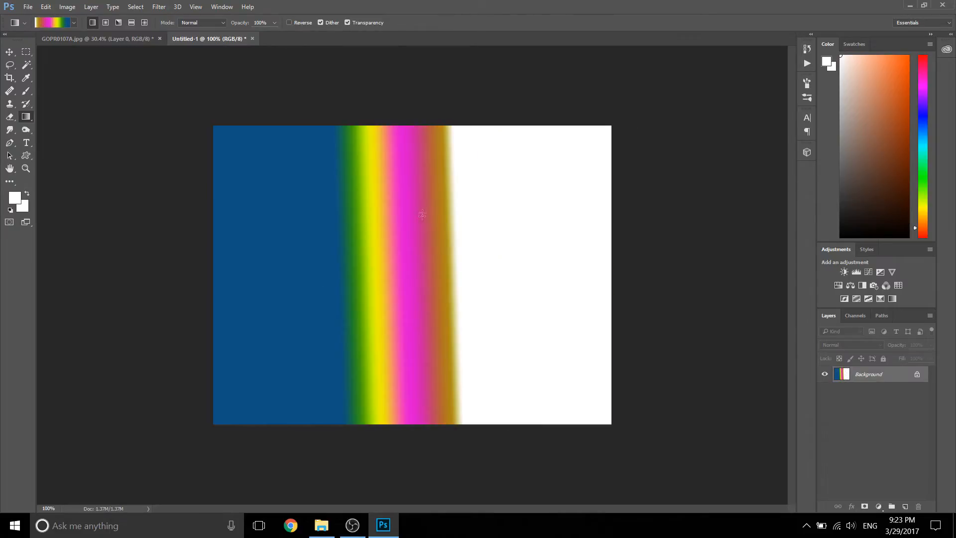
Step: Choose the black-to-white gradient preset and fill the canvas with it in several directions, ending with a long diagonal towards the lower right
{"action": "left_click", "coordinate": [74, 23]}
{"action": "left_click", "coordinate": [58, 43]}
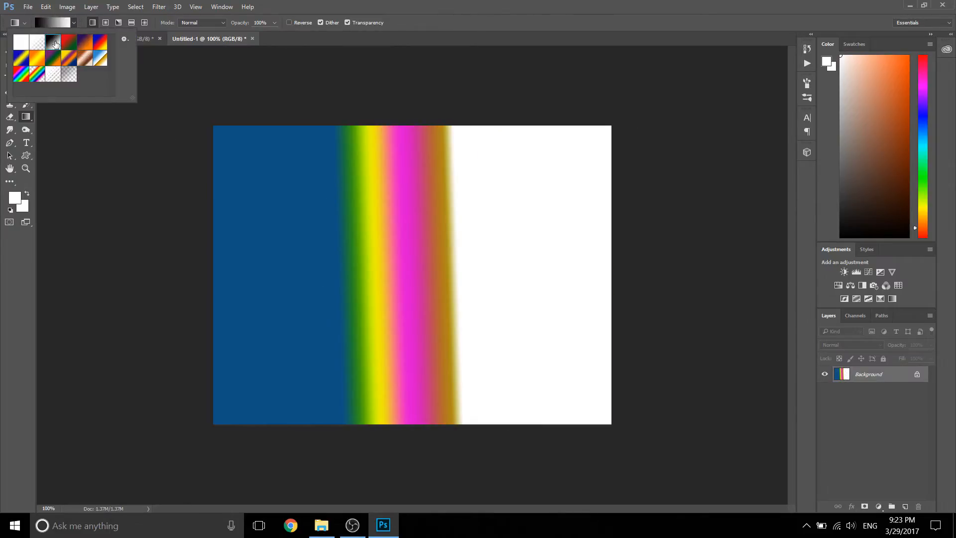
{"action": "key", "text": "Return"}
{"action": "left_click_drag", "start_coordinate": [251, 193], "coordinate": [398, 294]}
{"action": "left_click_drag", "start_coordinate": [386, 115], "coordinate": [545, 318]}
{"action": "left_click_drag", "start_coordinate": [269, 173], "coordinate": [60, 97]}
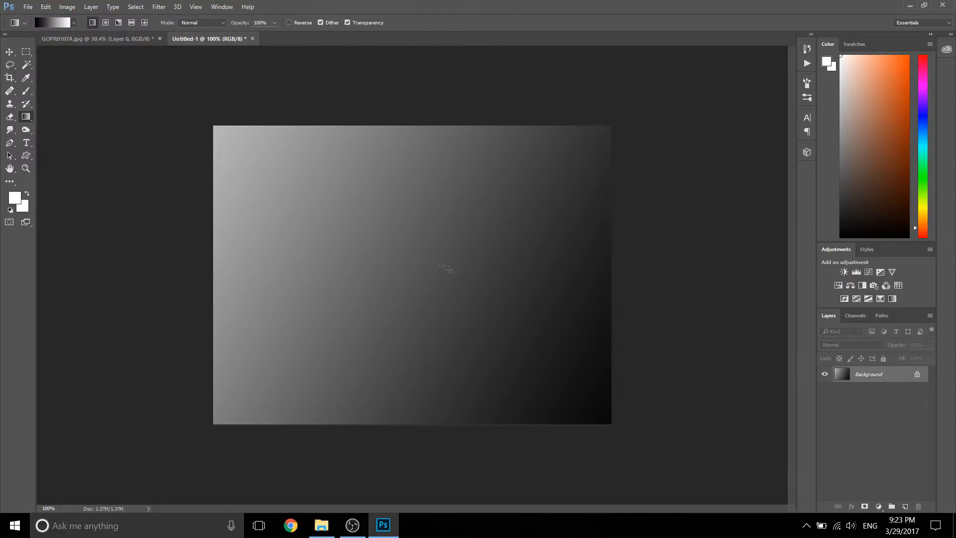
{"action": "left_click_drag", "start_coordinate": [601, 341], "coordinate": [632, 304]}
{"action": "left_click_drag", "start_coordinate": [290, 186], "coordinate": [785, 450]}
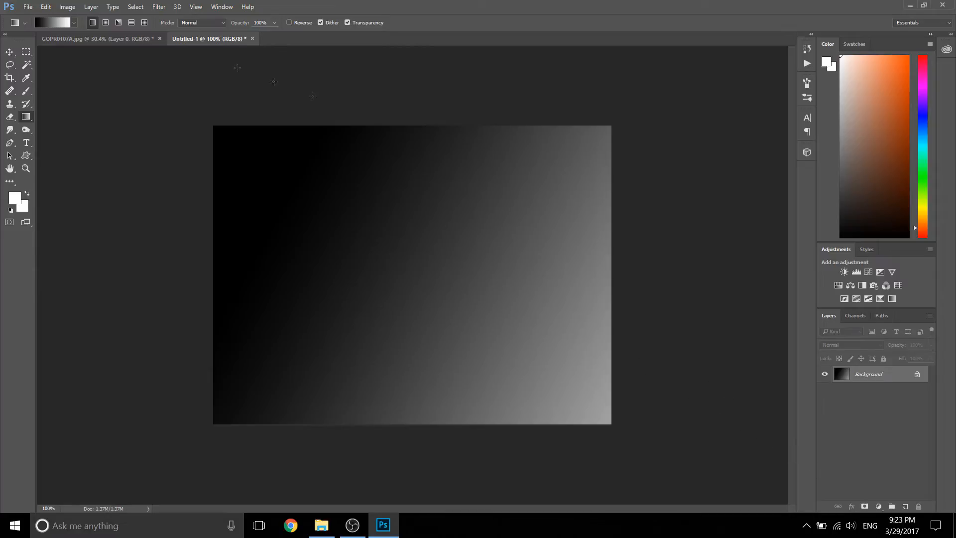
Step: Set the gradient style to radial and fill the canvas with a black-to-white gradient centred in its upper-left part
{"action": "left_click", "coordinate": [104, 22]}
{"action": "left_click_drag", "start_coordinate": [359, 159], "coordinate": [512, 339]}
{"action": "left_click_drag", "start_coordinate": [348, 212], "coordinate": [642, 461]}
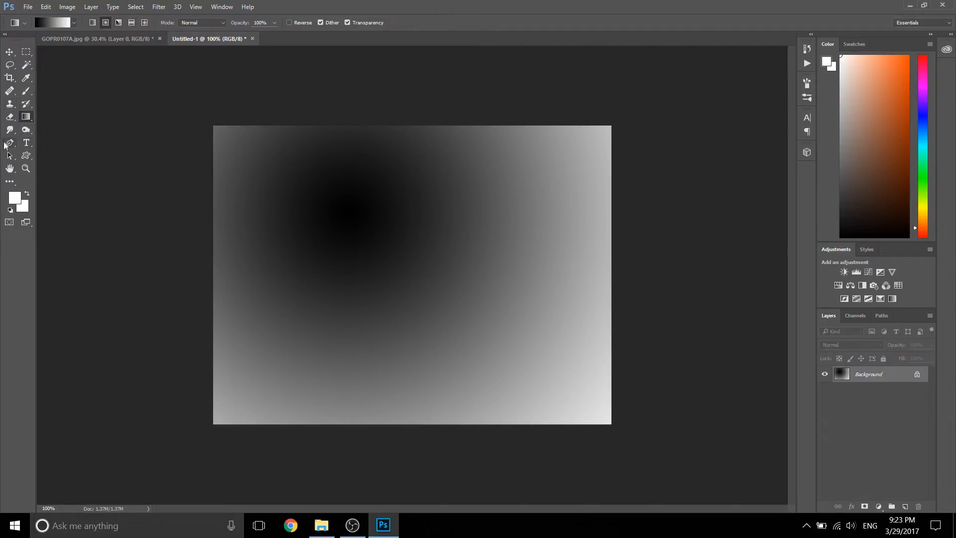
Step: Switch to the GOPR0107A.jpg document and activate the Blur tool
{"action": "left_click", "coordinate": [94, 38]}
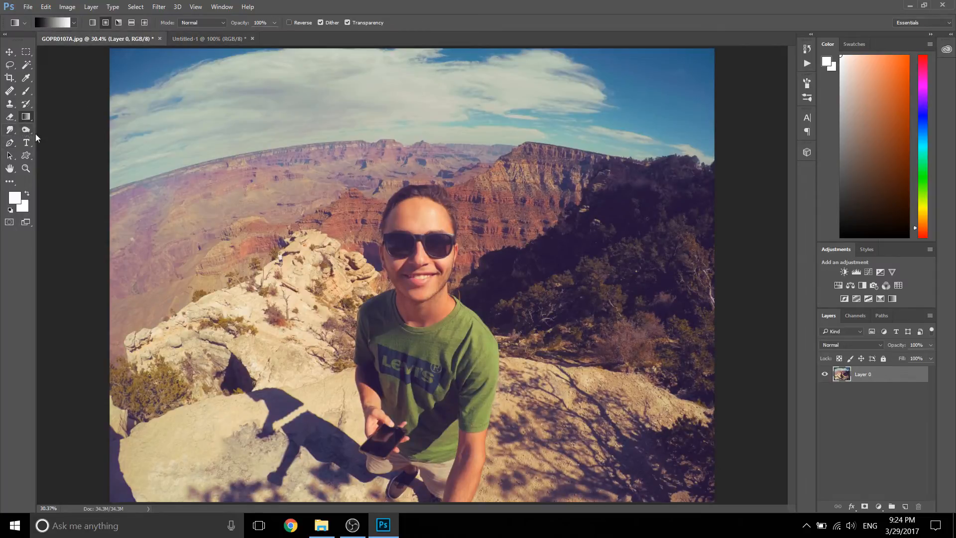
{"action": "left_click", "coordinate": [10, 131]}
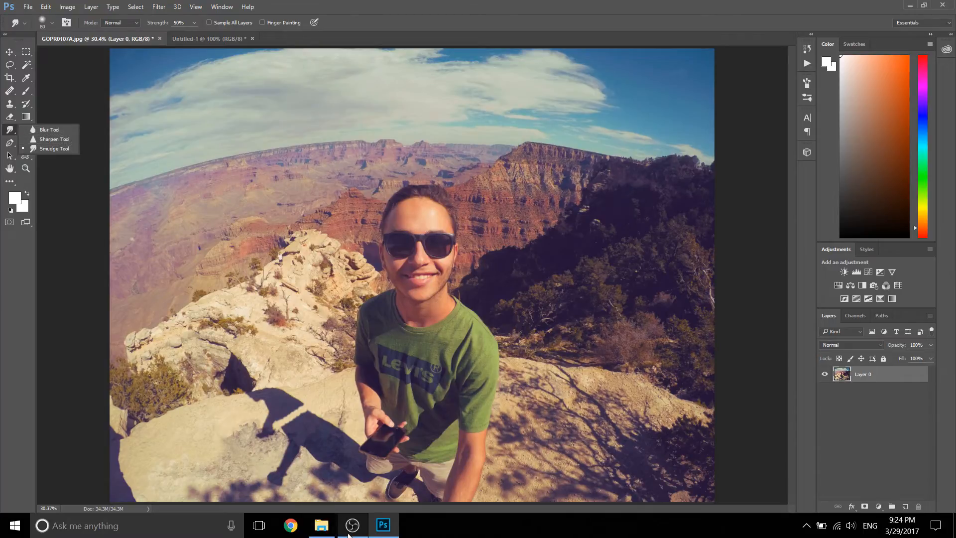
{"action": "mouse_move", "coordinate": [351, 527]}
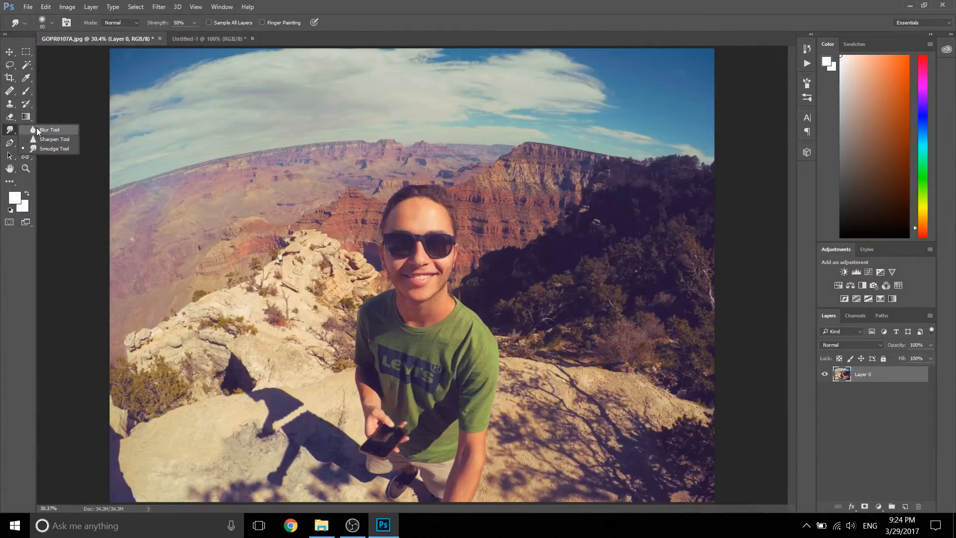
{"action": "left_click", "coordinate": [37, 129]}
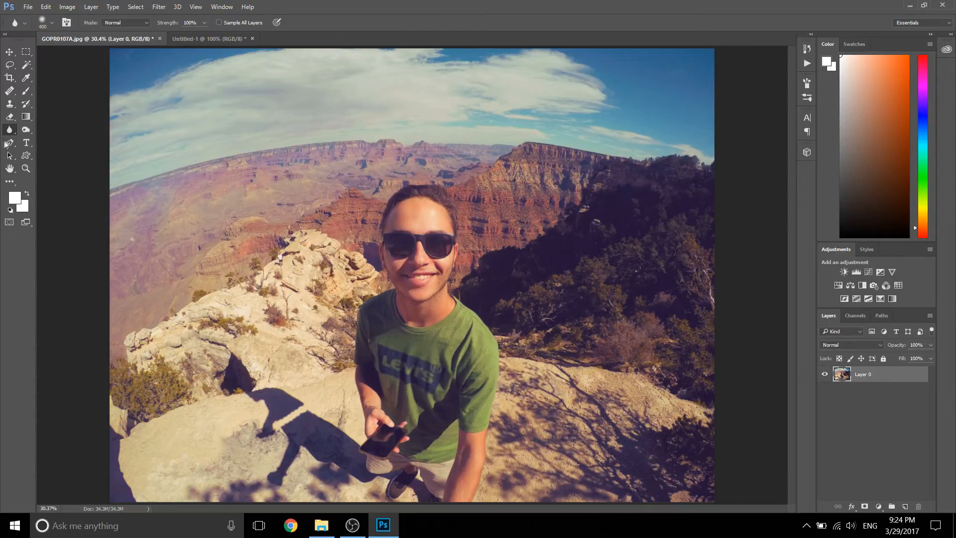
Step: Sharpen the logo area on the green T-shirt with the Sharpen tool at 50% strength
{"action": "right_click", "coordinate": [10, 130]}
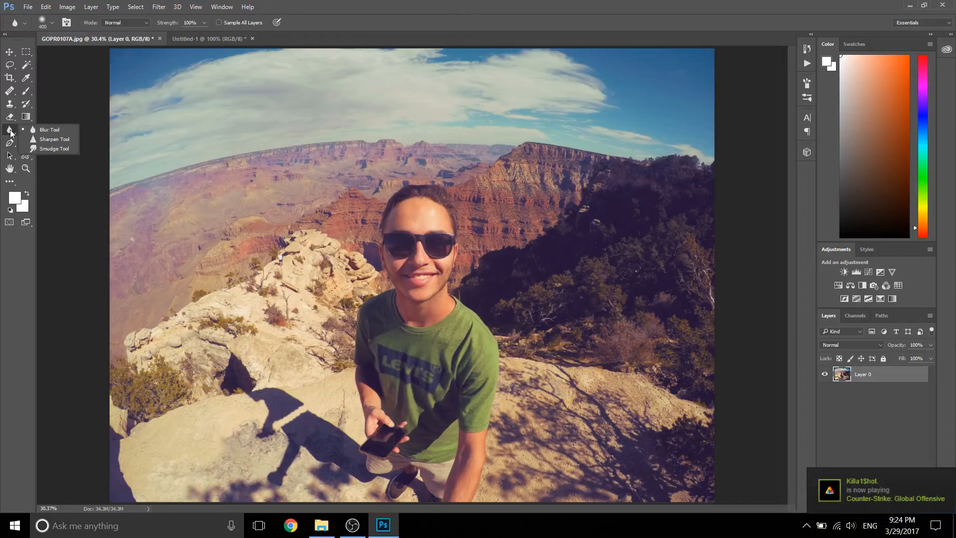
{"action": "left_click", "coordinate": [43, 136]}
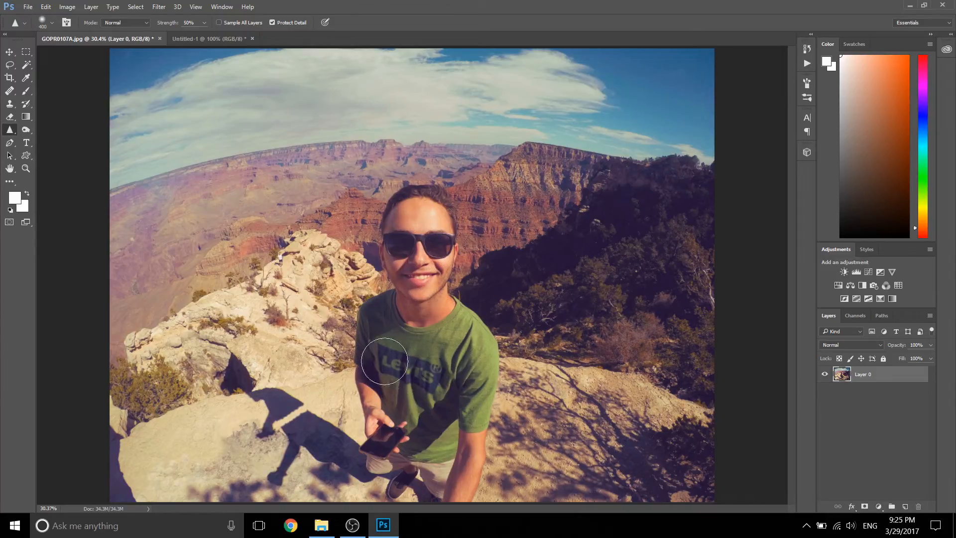
{"action": "mouse_move", "coordinate": [445, 393]}
{"action": "left_mouse_down"}
{"action": "mouse_move", "coordinate": [435, 365]}
{"action": "mouse_move", "coordinate": [411, 379]}
{"action": "left_mouse_up"}
Step: Smear the top of the man's hair with the Smudge tool at 50% strength
{"action": "right_click", "coordinate": [10, 129]}
{"action": "left_click", "coordinate": [37, 145]}
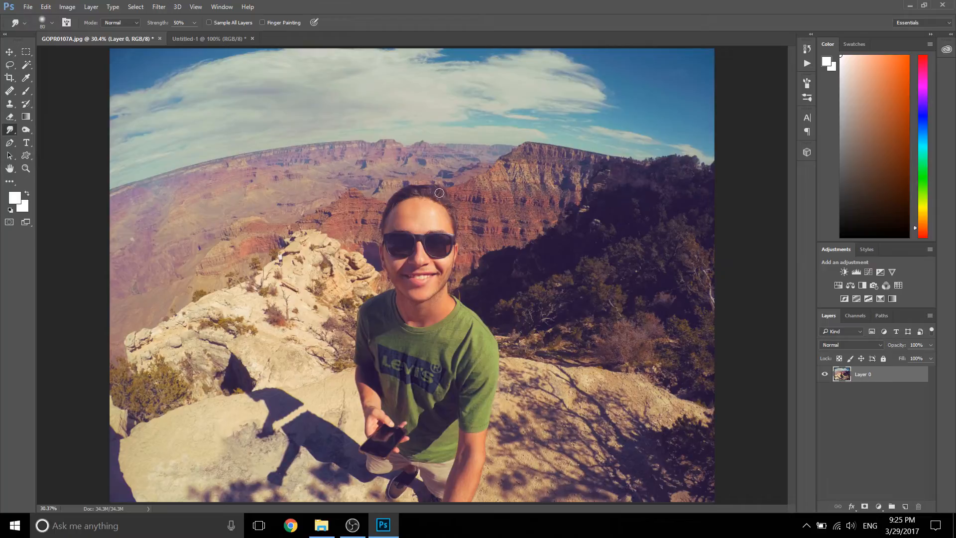
{"action": "mouse_move", "coordinate": [431, 187]}
{"action": "left_mouse_down"}
{"action": "mouse_move", "coordinate": [410, 185]}
{"action": "mouse_move", "coordinate": [426, 198]}
{"action": "mouse_move", "coordinate": [422, 185]}
{"action": "mouse_move", "coordinate": [399, 184]}
{"action": "mouse_move", "coordinate": [419, 198]}
{"action": "mouse_move", "coordinate": [414, 186]}
{"action": "mouse_move", "coordinate": [387, 187]}
{"action": "mouse_move", "coordinate": [401, 202]}
{"action": "left_mouse_up"}
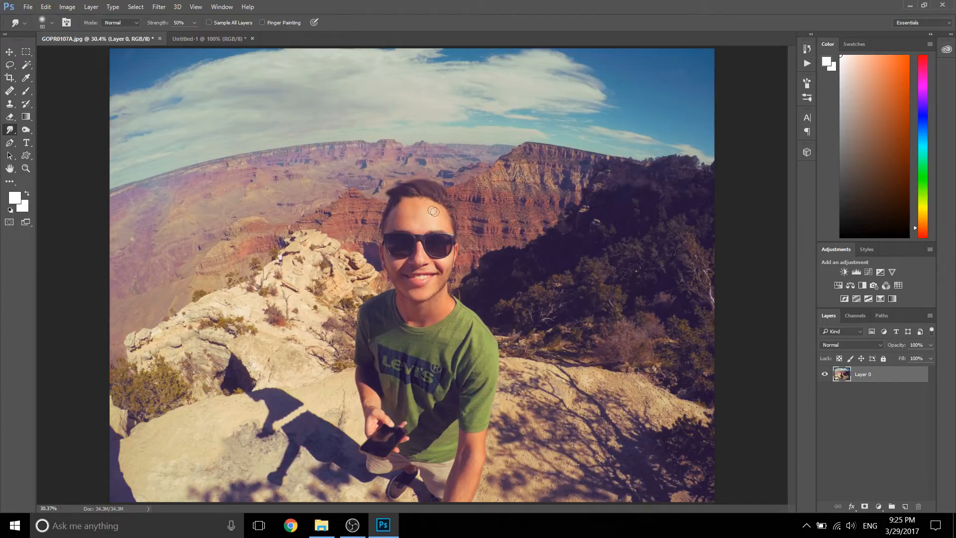
{"action": "key", "text": "ctrl+z"}
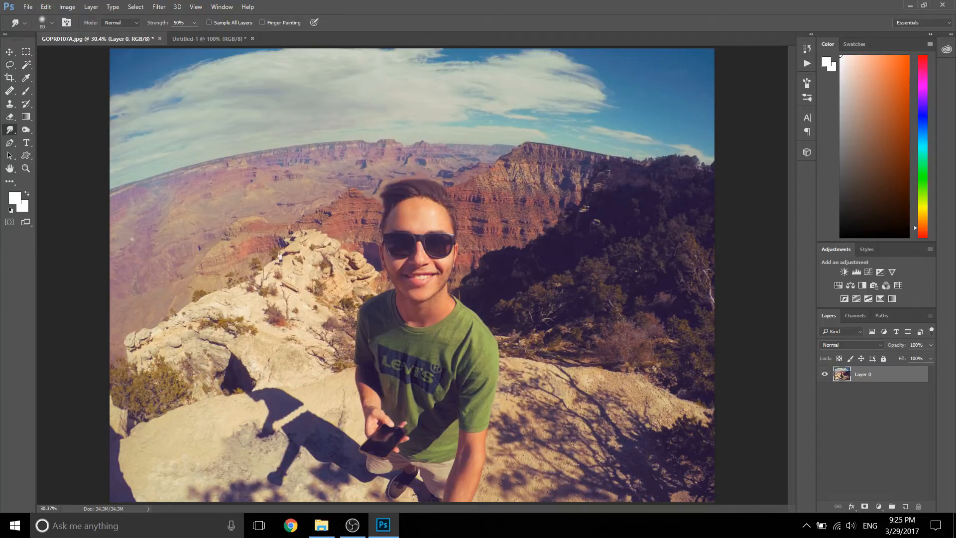
Step: Lighten the dark, shaded trees beside the cliff with the Dodge tool, using midtones and 50% exposure
{"action": "left_click", "coordinate": [26, 130]}
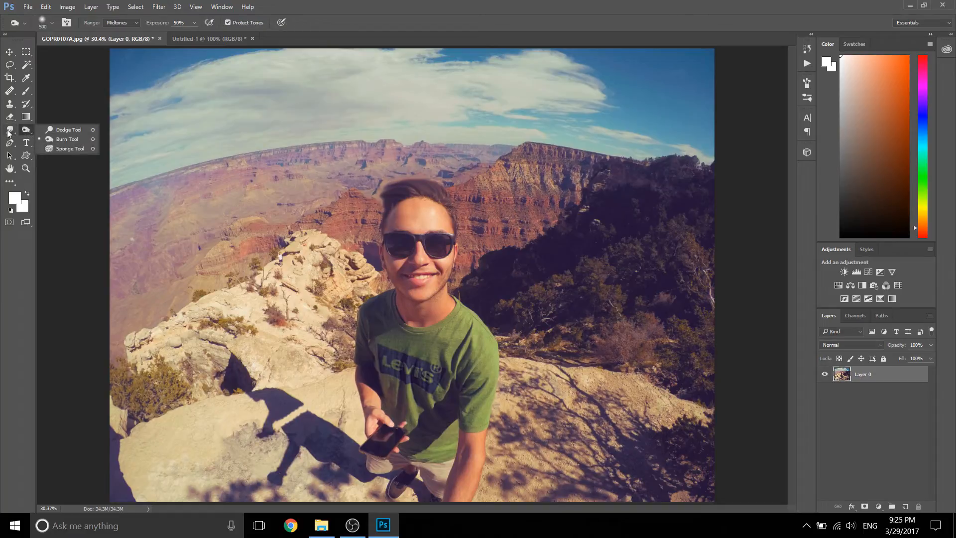
{"action": "left_click", "coordinate": [69, 130]}
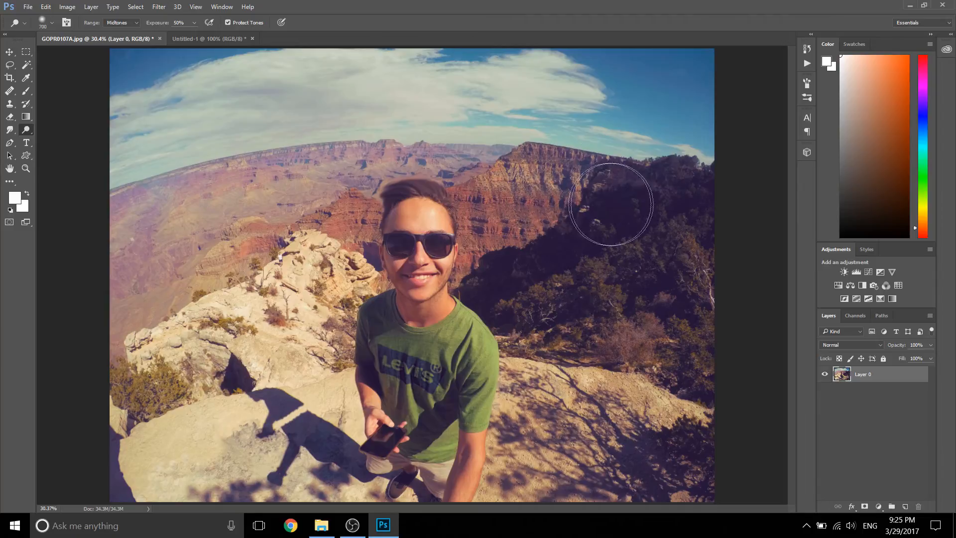
{"action": "mouse_move", "coordinate": [572, 212]}
{"action": "left_mouse_down"}
{"action": "mouse_move", "coordinate": [623, 220]}
{"action": "mouse_move", "coordinate": [711, 199]}
{"action": "mouse_move", "coordinate": [573, 192]}
{"action": "mouse_move", "coordinate": [491, 213]}
{"action": "mouse_move", "coordinate": [512, 245]}
{"action": "mouse_move", "coordinate": [617, 279]}
{"action": "mouse_move", "coordinate": [656, 338]}
{"action": "mouse_move", "coordinate": [574, 213]}
{"action": "left_mouse_up"}
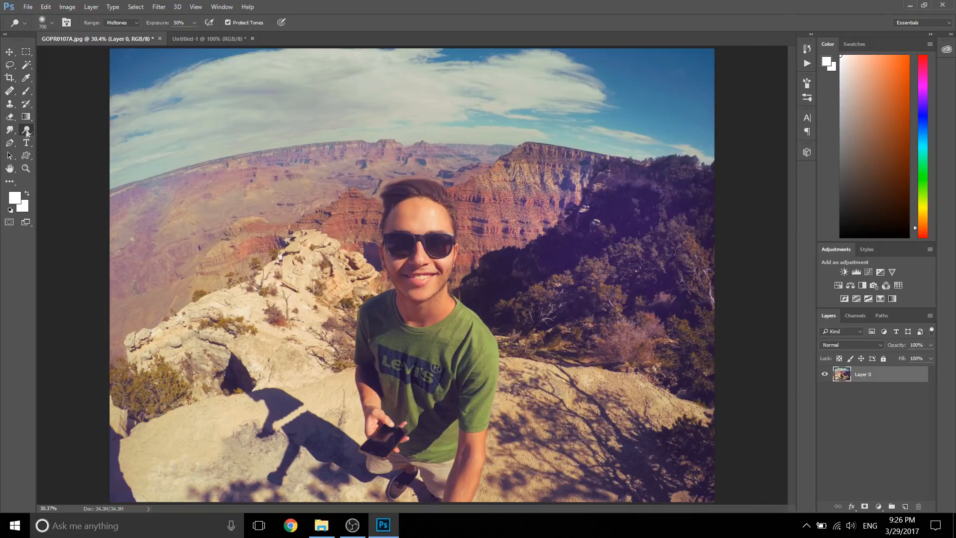
Step: Darken the canyon slopes behind the pale rocks with an enlarged Burn tool brush, using midtones and 50% exposure
{"action": "left_click_drag", "start_coordinate": [26, 130], "coordinate": [41, 141]}
{"action": "left_click", "coordinate": [46, 140]}
{"action": "key", "text": "bracketright"}
{"action": "key", "text": "bracketright"}
{"action": "key", "text": "bracketright"}
{"action": "key", "text": "bracketright"}
{"action": "mouse_move", "coordinate": [323, 182]}
{"action": "left_mouse_down"}
{"action": "mouse_move", "coordinate": [158, 242]}
{"action": "mouse_move", "coordinate": [252, 253]}
{"action": "mouse_move", "coordinate": [326, 336]}
{"action": "left_mouse_up"}
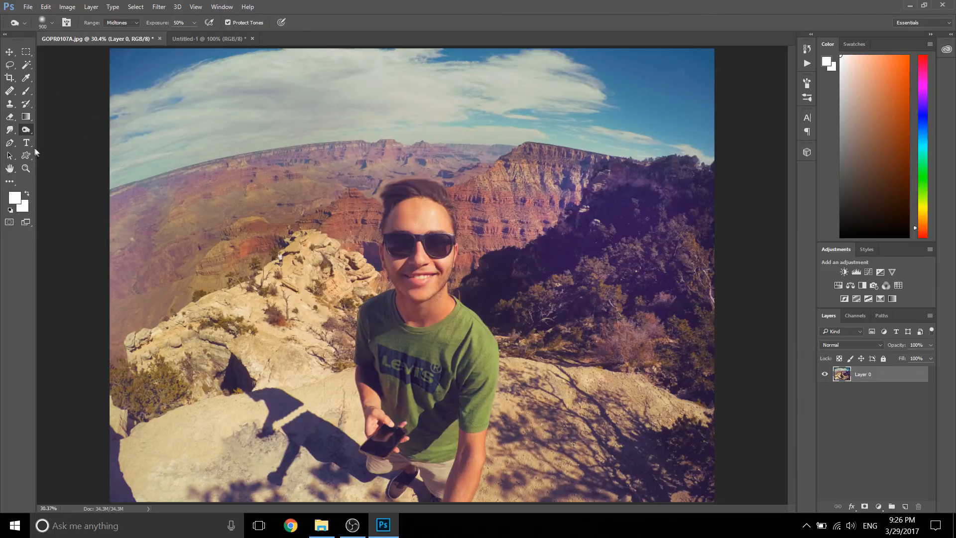
Step: Desaturate the man's face with the Sponge tool at 50% flow and his hair with a smaller brush
{"action": "right_click", "coordinate": [25, 129]}
{"action": "left_click", "coordinate": [53, 149]}
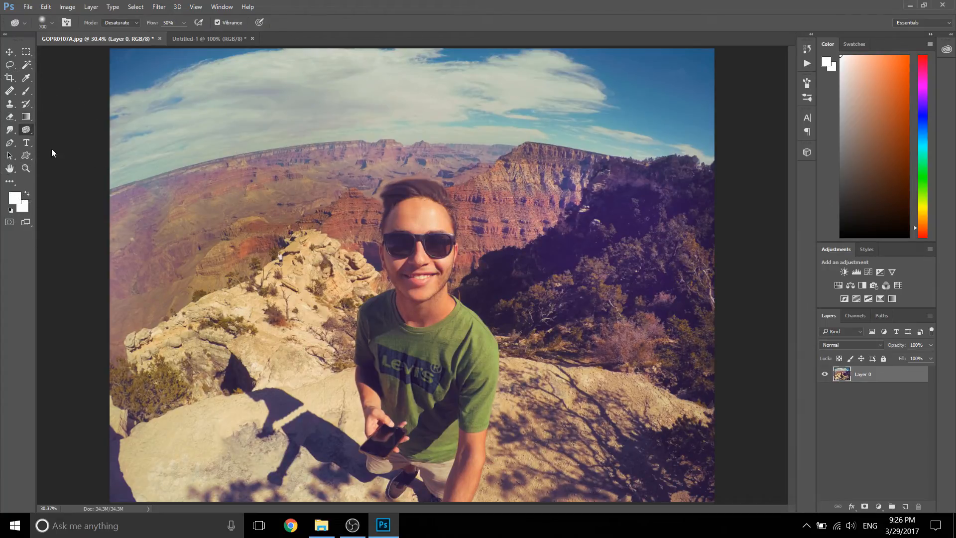
{"action": "mouse_move", "coordinate": [436, 241]}
{"action": "left_mouse_down"}
{"action": "mouse_move", "coordinate": [421, 234]}
{"action": "mouse_move", "coordinate": [414, 251]}
{"action": "mouse_move", "coordinate": [424, 222]}
{"action": "mouse_move", "coordinate": [421, 270]}
{"action": "mouse_move", "coordinate": [420, 220]}
{"action": "mouse_move", "coordinate": [419, 254]}
{"action": "left_mouse_up"}
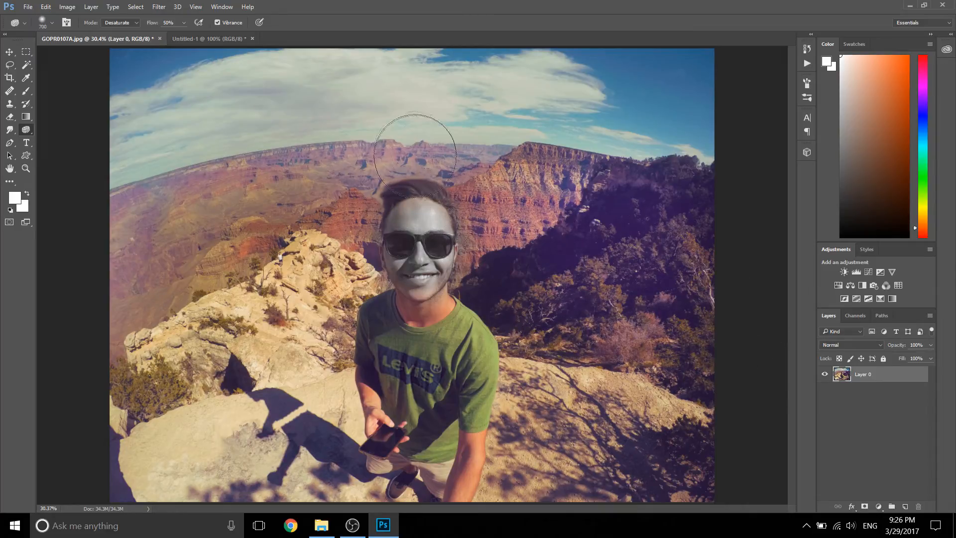
{"action": "key", "text": "bracketleft"}
{"action": "key", "text": "bracketleft"}
{"action": "key", "text": "bracketleft"}
{"action": "key", "text": "bracketleft"}
{"action": "key", "text": "bracketleft"}
{"action": "key", "text": "bracketleft"}
{"action": "key", "text": "bracketleft"}
{"action": "key", "text": "bracketleft"}
{"action": "key", "text": "bracketleft"}
{"action": "key", "text": "bracketleft"}
{"action": "mouse_move", "coordinate": [387, 195]}
{"action": "left_mouse_down"}
{"action": "mouse_move", "coordinate": [382, 205]}
{"action": "mouse_move", "coordinate": [405, 192]}
{"action": "left_mouse_up"}
Step: Activate the Rectangle tool and set the foreground colour to the orange e74a00
{"action": "left_click", "coordinate": [10, 144]}
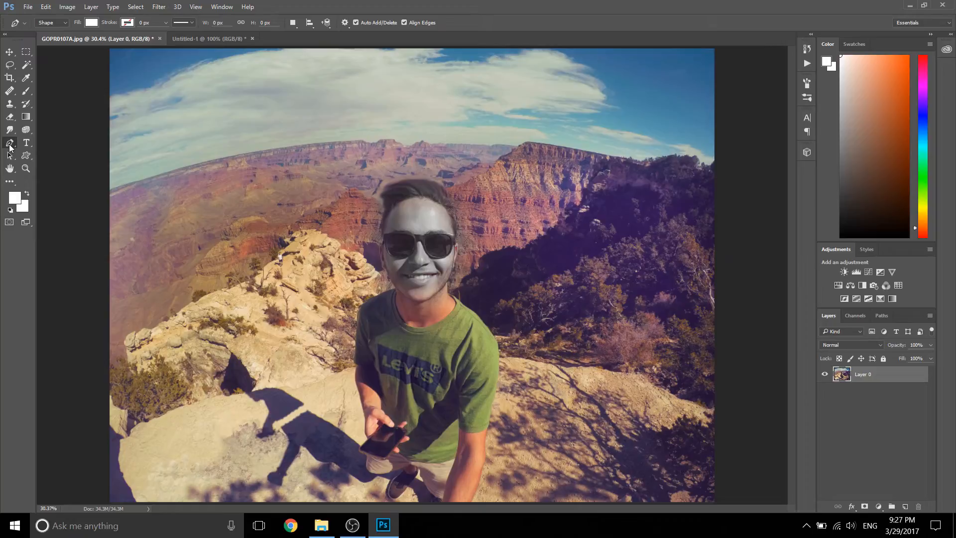
{"action": "right_click", "coordinate": [24, 156]}
{"action": "left_click", "coordinate": [64, 158]}
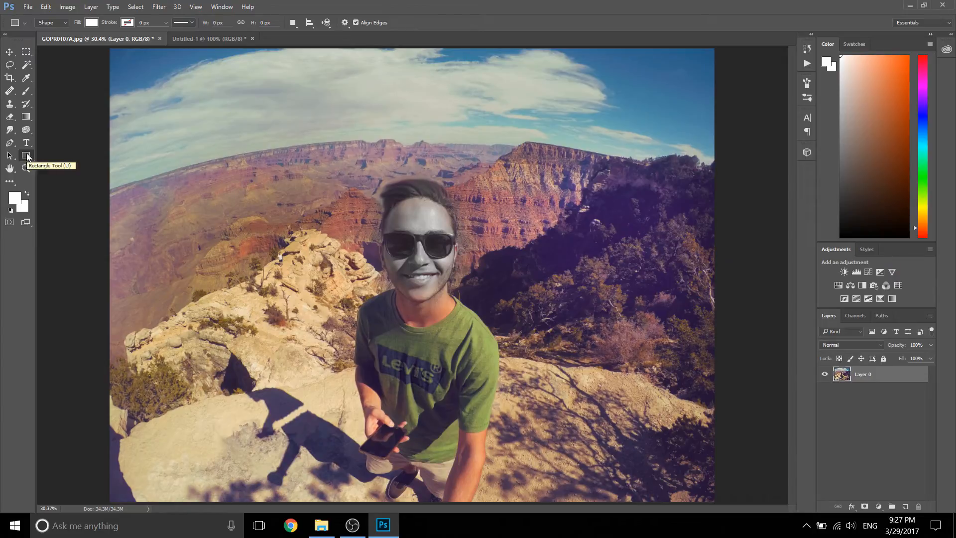
{"action": "right_click", "coordinate": [28, 157]}
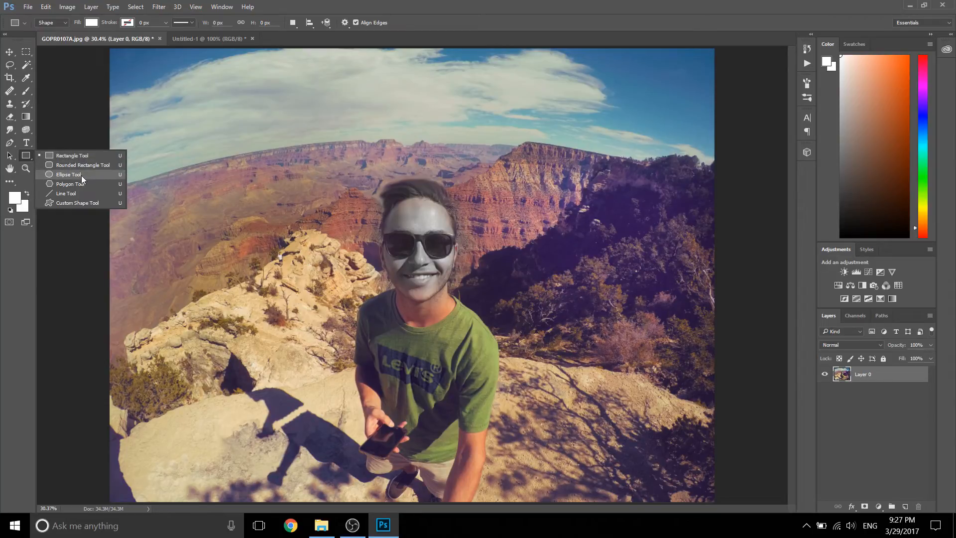
{"action": "left_click", "coordinate": [72, 155]}
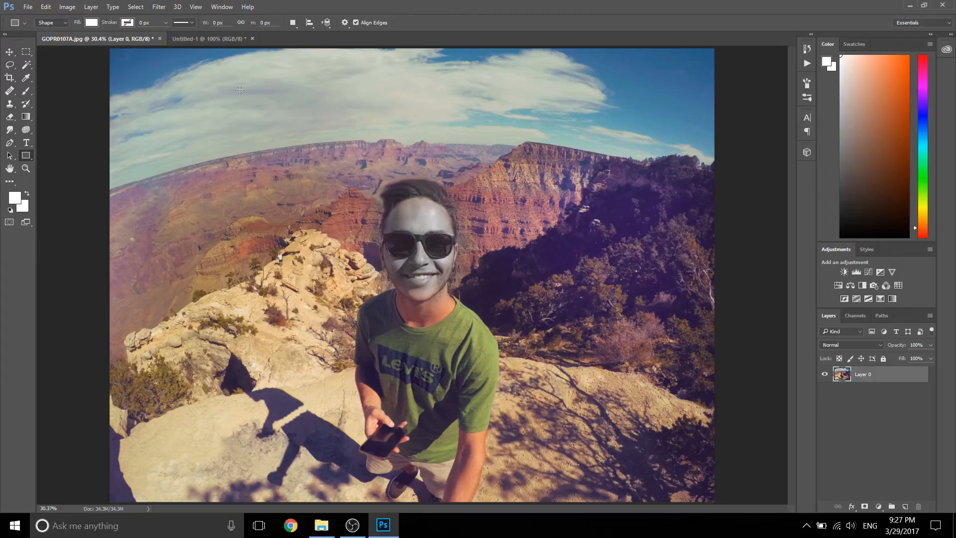
{"action": "left_click", "coordinate": [15, 198]}
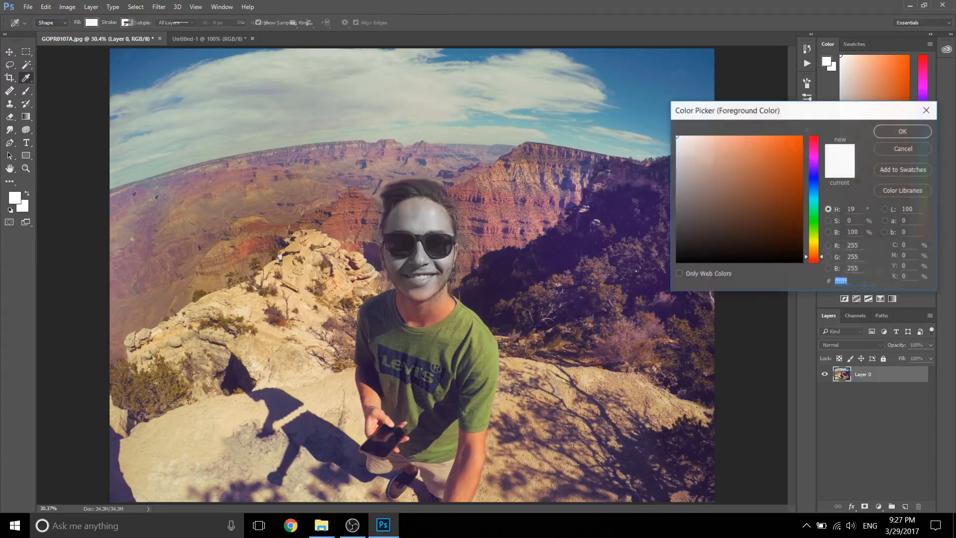
{"action": "left_click", "coordinate": [791, 166]}
{"action": "left_click_drag", "start_coordinate": [791, 167], "coordinate": [802, 148]}
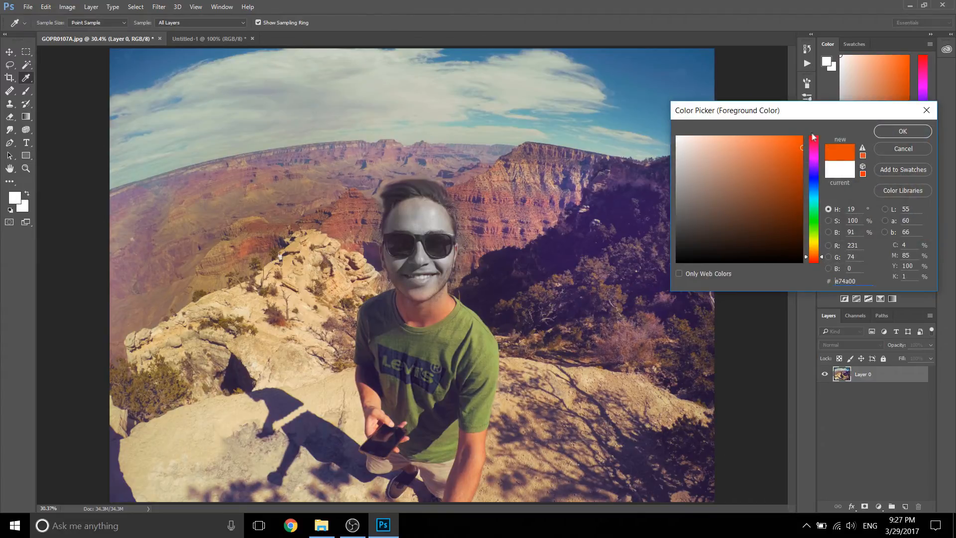
{"action": "left_click", "coordinate": [897, 136]}
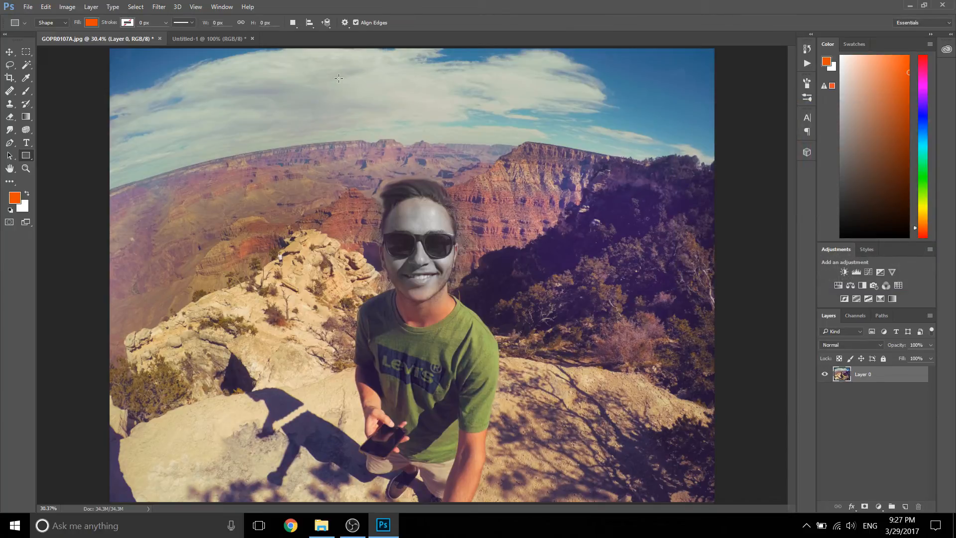
Step: Draw an orange square shape of about 412 by 412 px in the sky above the man's head
{"action": "left_click_drag", "start_coordinate": [339, 79], "coordinate": [401, 140]}
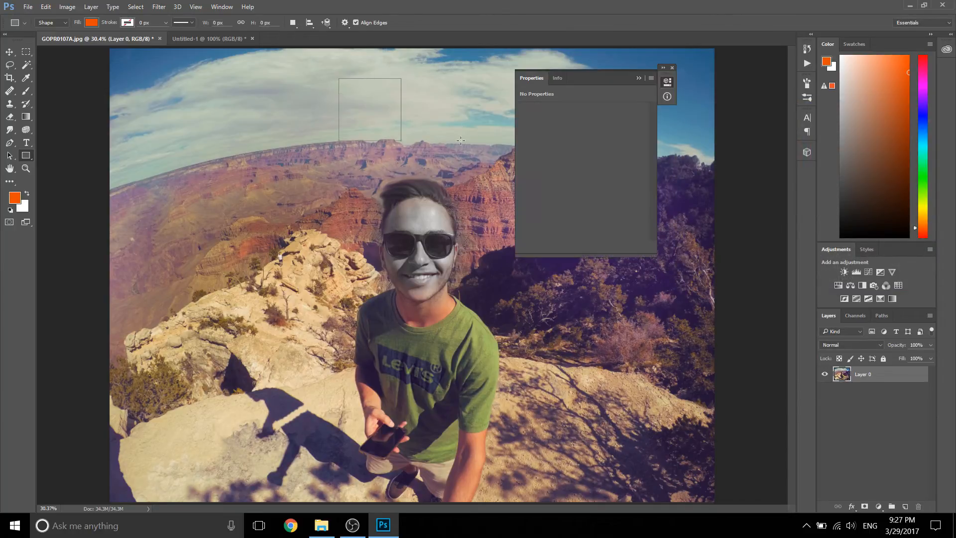
{"action": "left_click", "coordinate": [641, 79]}
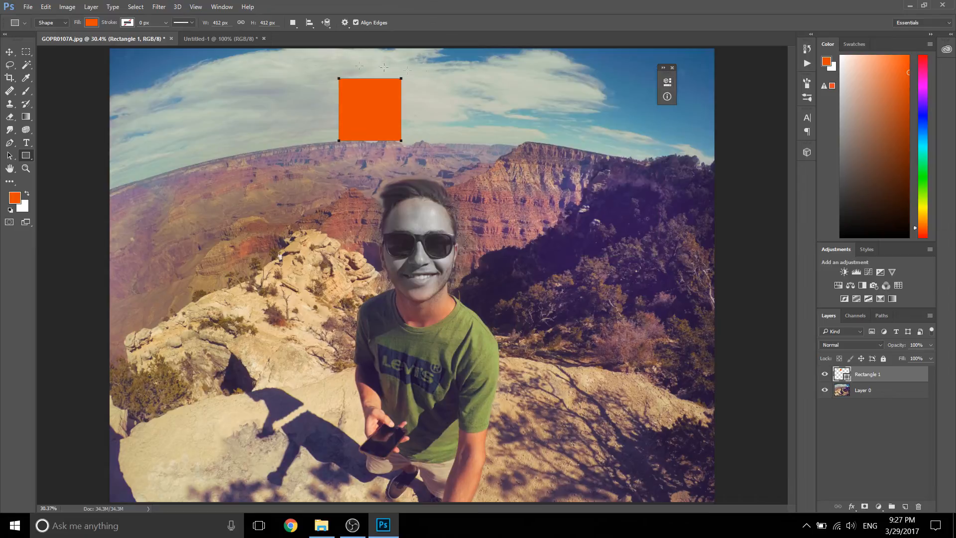
{"action": "right_click", "coordinate": [26, 155]}
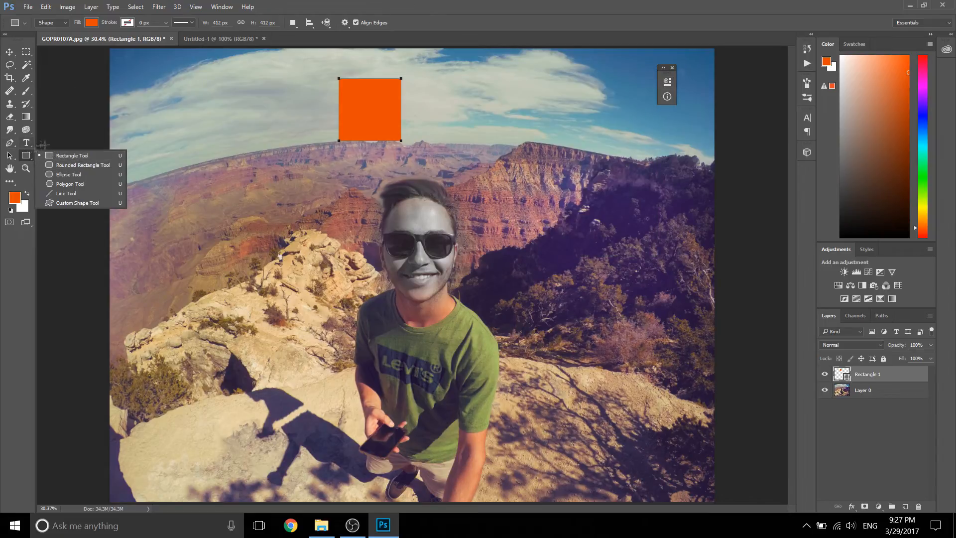
{"action": "left_click", "coordinate": [30, 157]}
Step: Make a square marquee selection in the sky and move it so it surrounds the orange square
{"action": "left_click", "coordinate": [26, 52]}
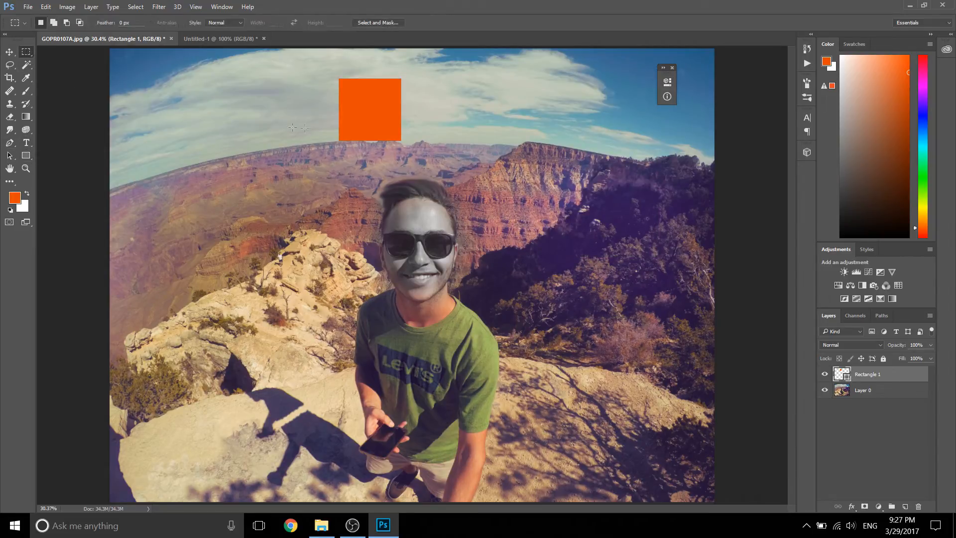
{"action": "left_click_drag", "start_coordinate": [242, 82], "coordinate": [307, 147]}
{"action": "left_click_drag", "start_coordinate": [294, 114], "coordinate": [319, 110]}
Step: Draw a closed seven-point orange shape of about 823 by 728 px over the cliff and sky with the Pen tool
{"action": "left_click", "coordinate": [11, 144]}
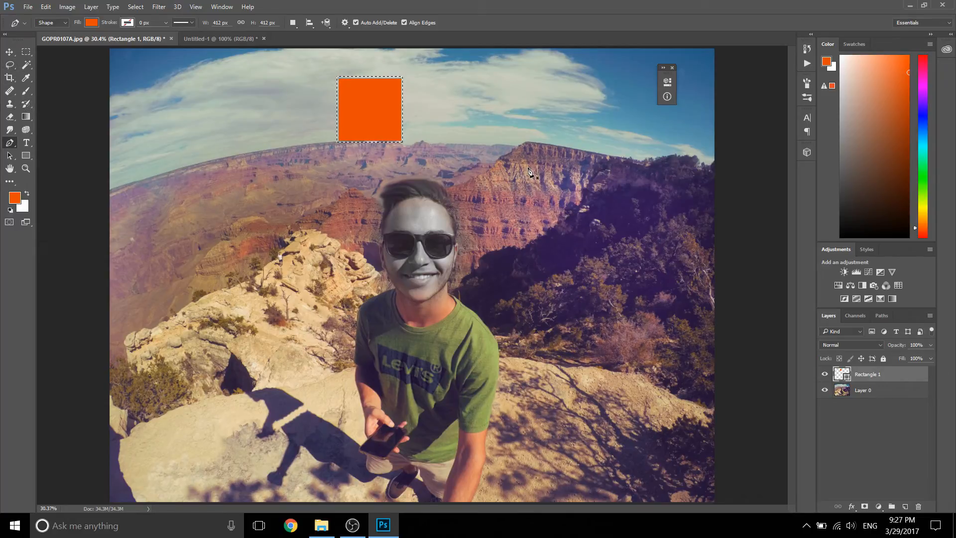
{"action": "left_click", "coordinate": [476, 148]}
{"action": "left_click", "coordinate": [496, 201]}
{"action": "left_click", "coordinate": [600, 181]}
{"action": "left_click_drag", "start_coordinate": [598, 131], "coordinate": [604, 129]}
{"action": "left_click", "coordinate": [595, 108]}
{"action": "left_click", "coordinate": [539, 92]}
{"action": "left_click", "coordinate": [496, 109]}
{"action": "left_click", "coordinate": [477, 149]}
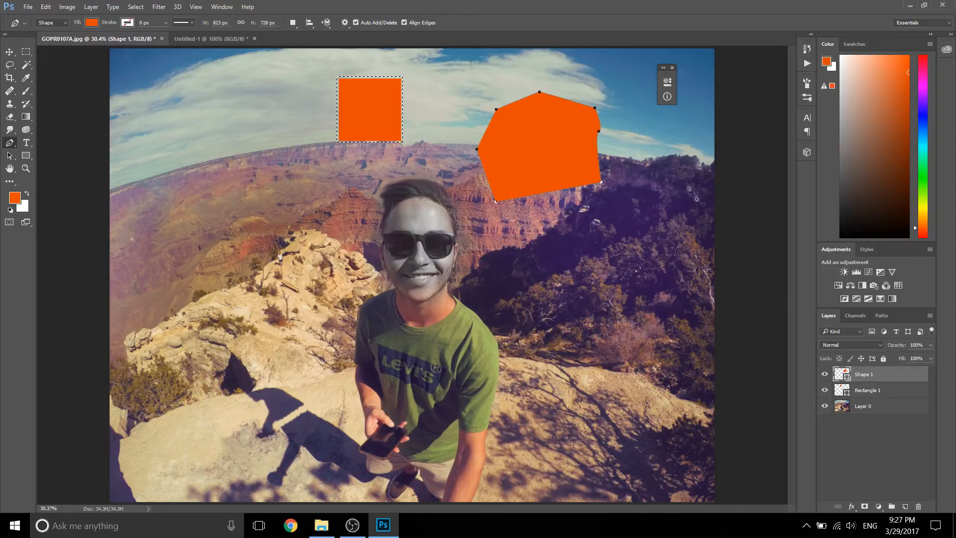
Step: Delete the Rectangle 1 layer and clear the square selection
{"action": "left_click", "coordinate": [879, 391]}
{"action": "key", "text": "Delete"}
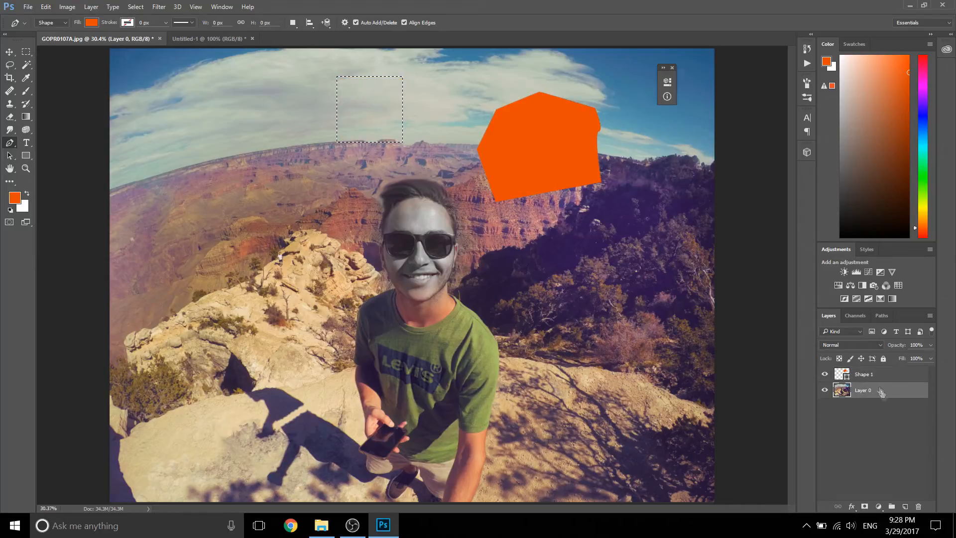
{"action": "key", "text": "m"}
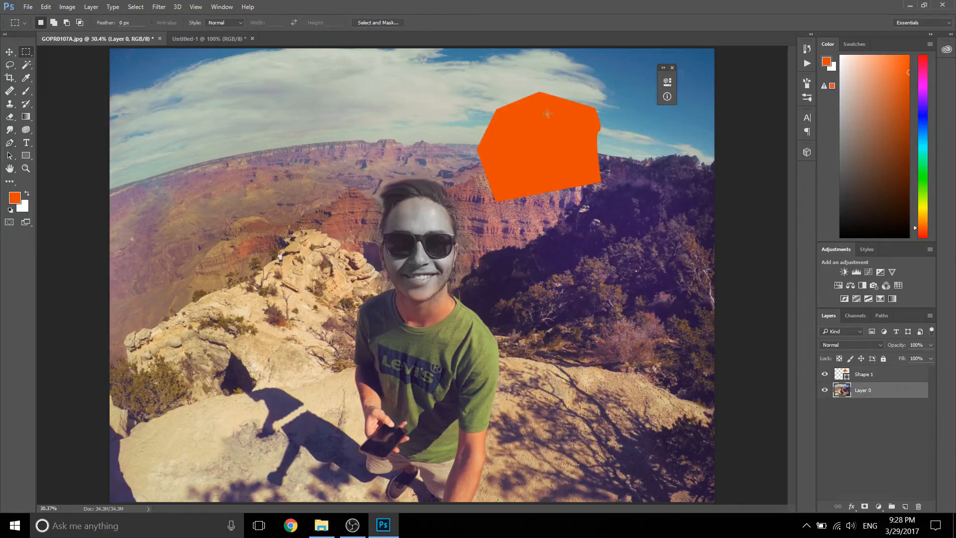
Step: Load the outline of the Shape 1 layer as a selection and shift it slightly
{"action": "left_click", "coordinate": [872, 375]}
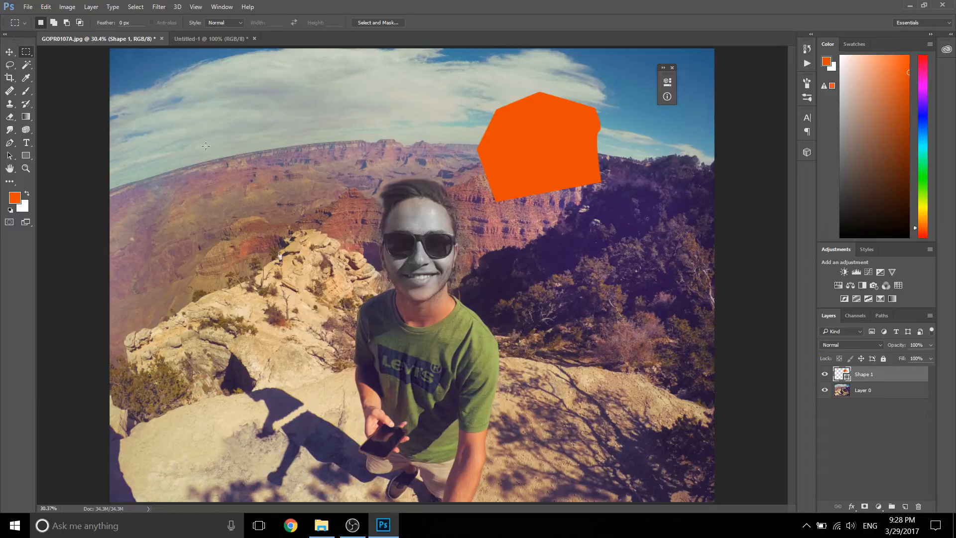
{"action": "left_click", "coordinate": [841, 377], "text": "ctrl"}
{"action": "left_click_drag", "start_coordinate": [569, 144], "coordinate": [547, 162]}
Step: Set the Shape 1 layer's fill to 0%, then move its selection outline over the sky and cliff and deselect
{"action": "left_click_drag", "start_coordinate": [901, 359], "coordinate": [864, 344]}
{"action": "left_click_drag", "start_coordinate": [530, 170], "coordinate": [516, 134]}
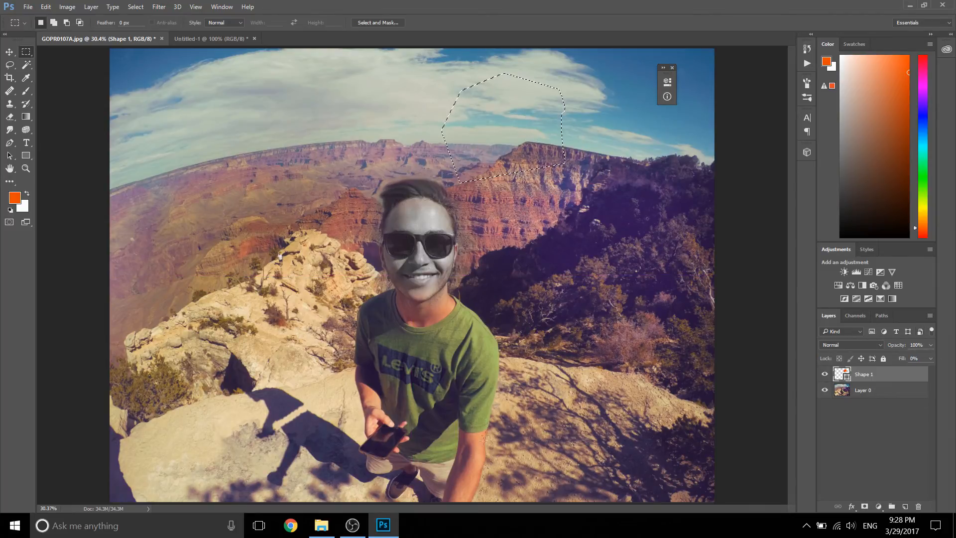
{"action": "left_click", "coordinate": [525, 270]}
Step: Trace part of the forearm's outer edge at the photo's lower border with Pen tool points, then fit the whole image on screen
{"action": "key", "text": "z"}
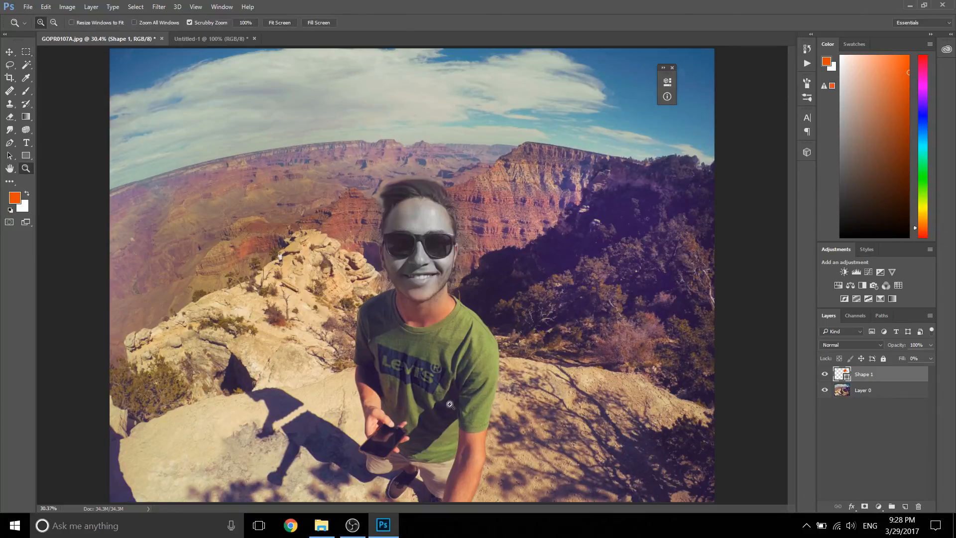
{"action": "left_click", "coordinate": [452, 340]}
{"action": "left_click", "coordinate": [457, 438]}
{"action": "left_click", "coordinate": [457, 471]}
{"action": "left_click_drag", "start_coordinate": [494, 416], "coordinate": [468, 269]}
{"action": "left_click", "coordinate": [502, 256]}
{"action": "left_click", "coordinate": [500, 133]}
{"action": "left_click_drag", "start_coordinate": [509, 215], "coordinate": [526, 277]}
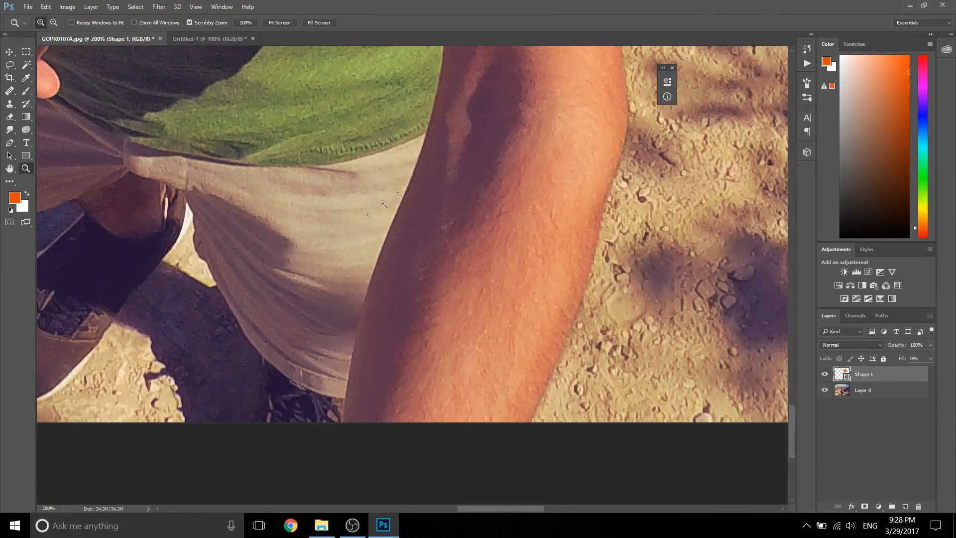
{"action": "left_click", "coordinate": [10, 143]}
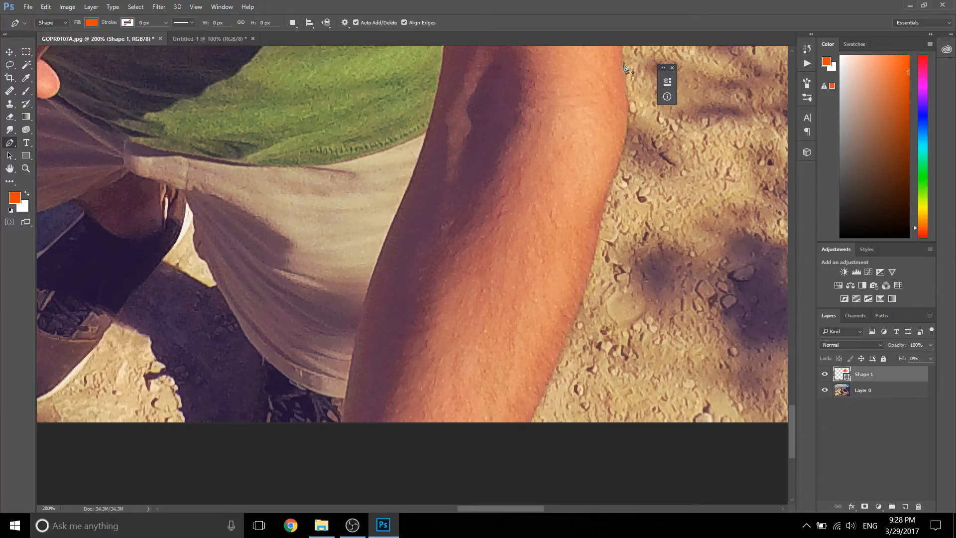
{"action": "left_click", "coordinate": [529, 423]}
{"action": "left_click", "coordinate": [543, 398]}
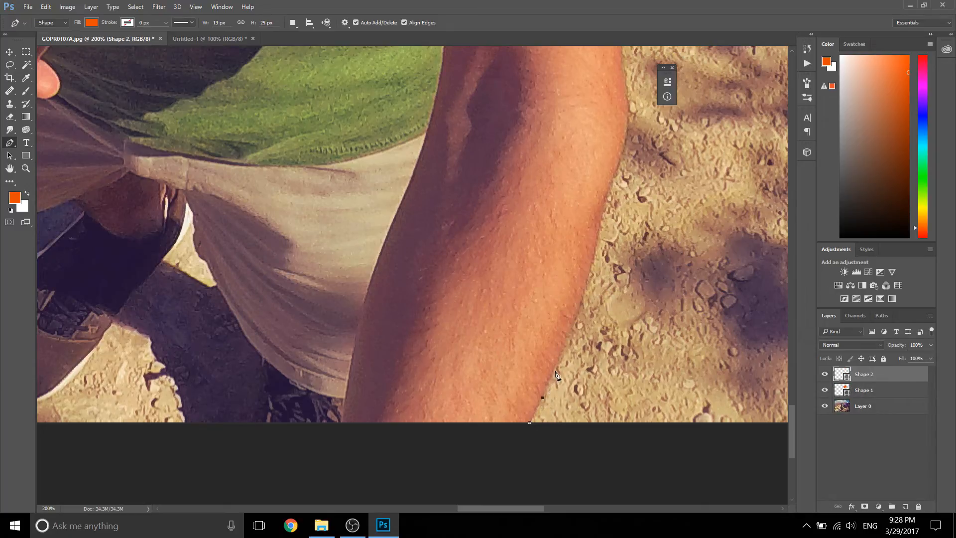
{"action": "left_click", "coordinate": [607, 64]}
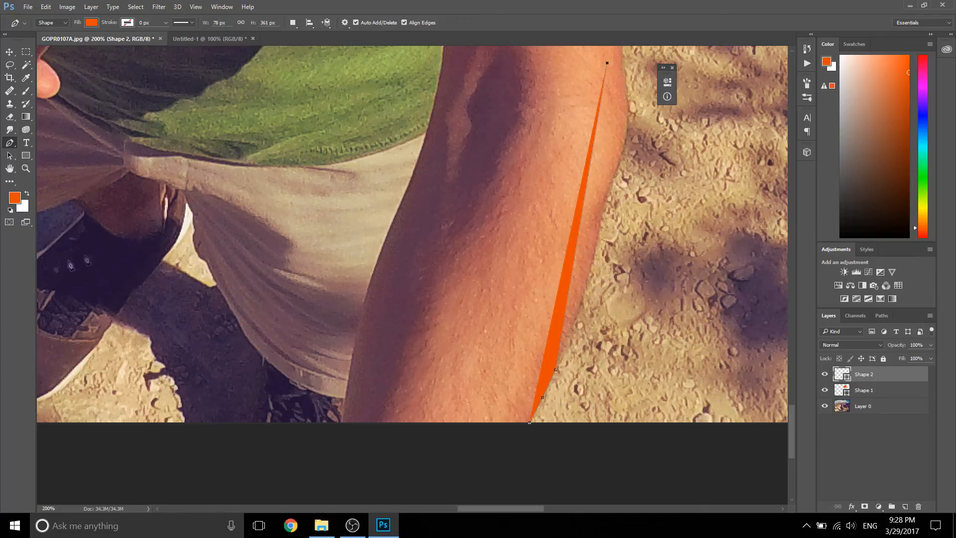
{"action": "key", "text": "z"}
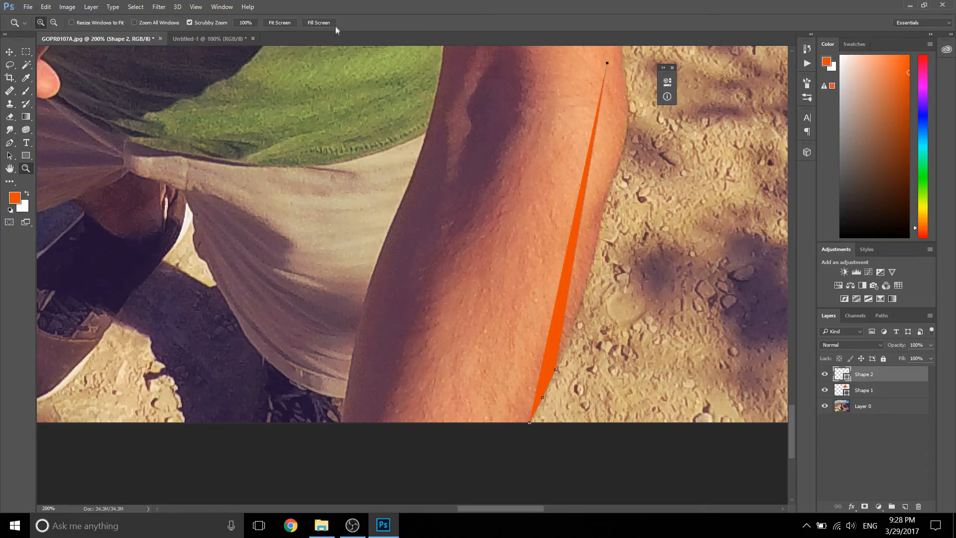
{"action": "left_click", "coordinate": [292, 23]}
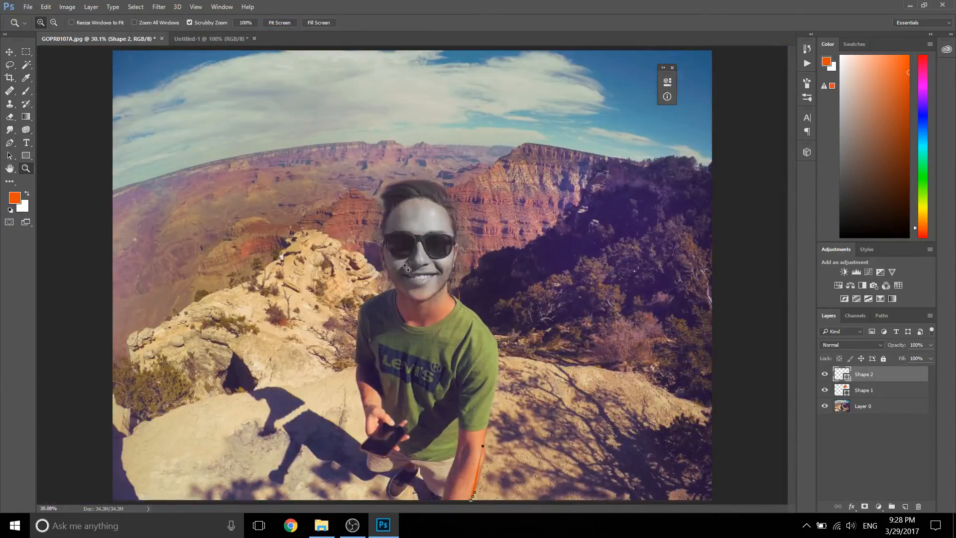
Step: Extend the Shape 2 path with Pen tool points at the top of the man's hair and at the sleeve over his phone hand
{"action": "left_click_drag", "start_coordinate": [407, 268], "coordinate": [333, 286]}
{"action": "left_click_drag", "start_coordinate": [429, 274], "coordinate": [450, 326]}
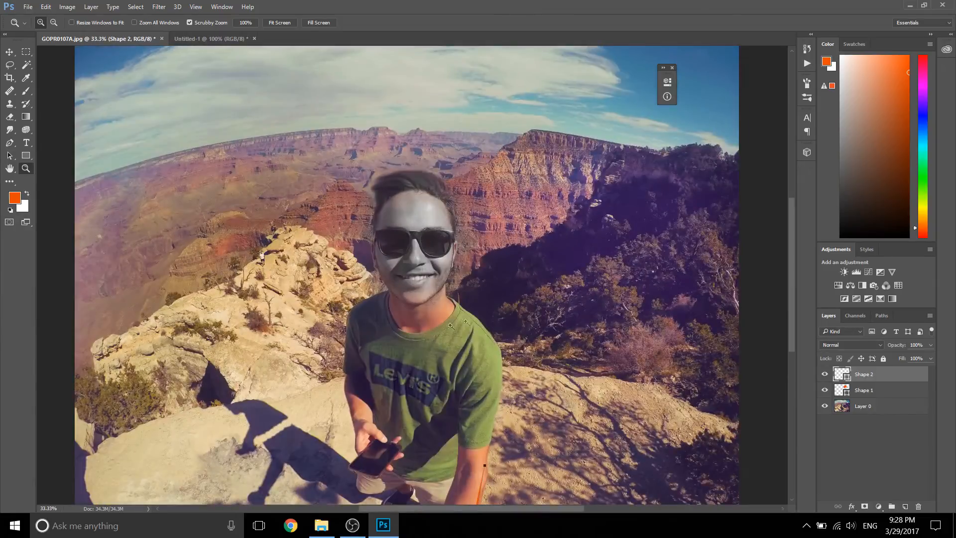
{"action": "key", "text": "p"}
{"action": "left_click", "coordinate": [417, 176]}
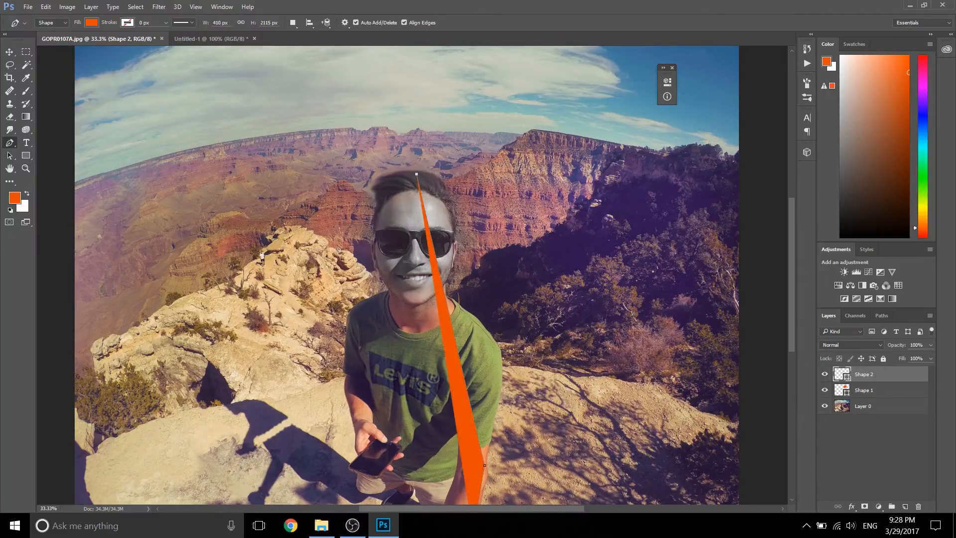
{"action": "left_click", "coordinate": [347, 364]}
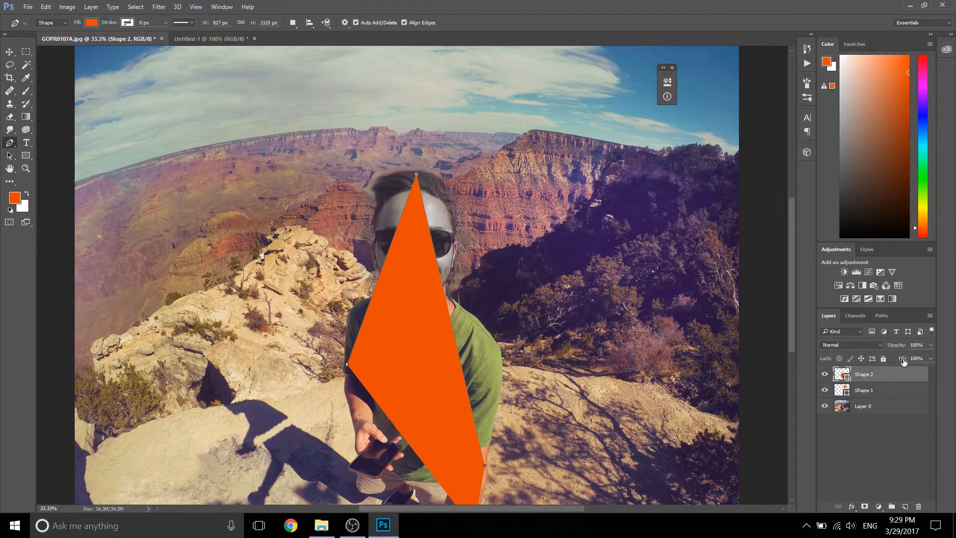
Step: Set the Shape 2 layer's fill to 0%
{"action": "left_click_drag", "start_coordinate": [902, 359], "coordinate": [802, 359]}
{"action": "left_click", "coordinate": [929, 359]}
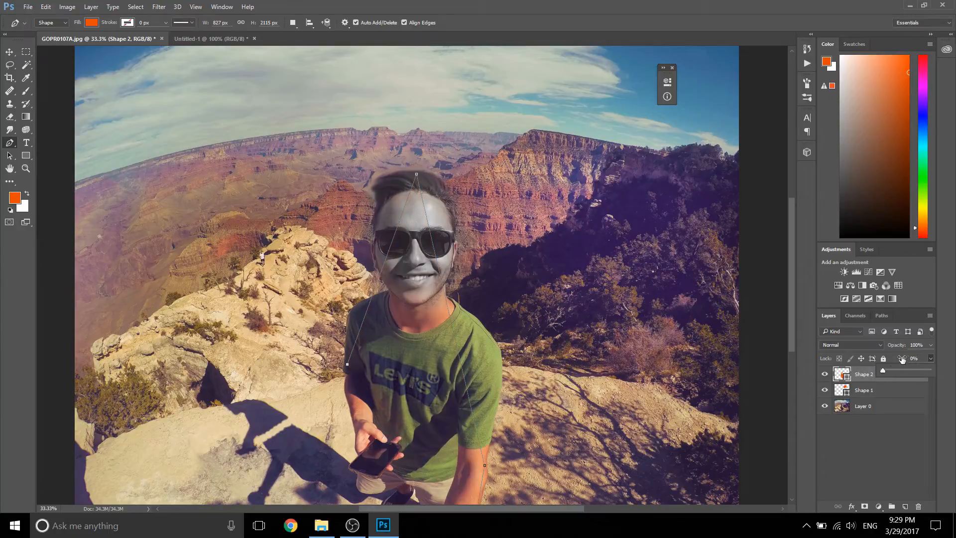
{"action": "left_click", "coordinate": [902, 360]}
Step: Select the Shape 1 and Shape 2 layers together and delete both
{"action": "left_click", "coordinate": [867, 390], "text": "shift"}
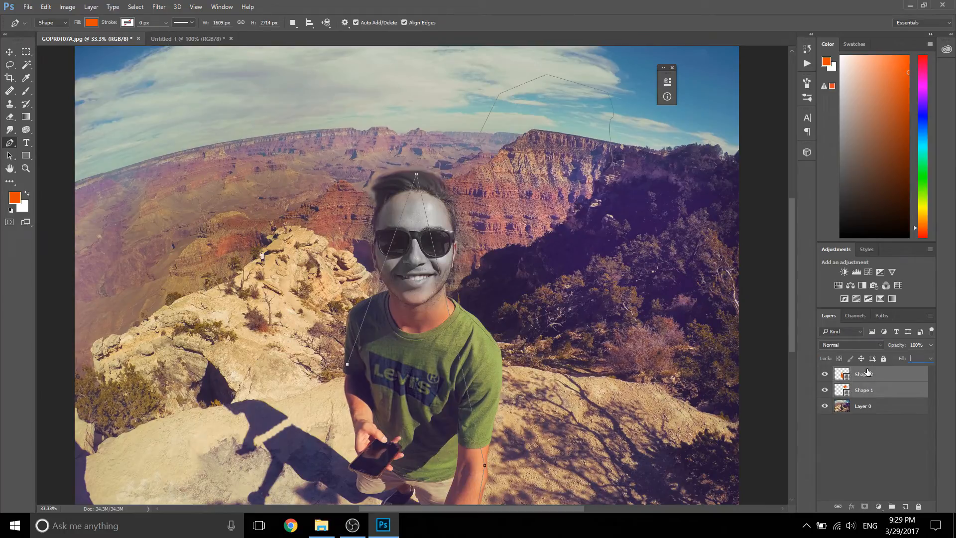
{"action": "left_click", "coordinate": [878, 406]}
{"action": "left_click", "coordinate": [868, 387]}
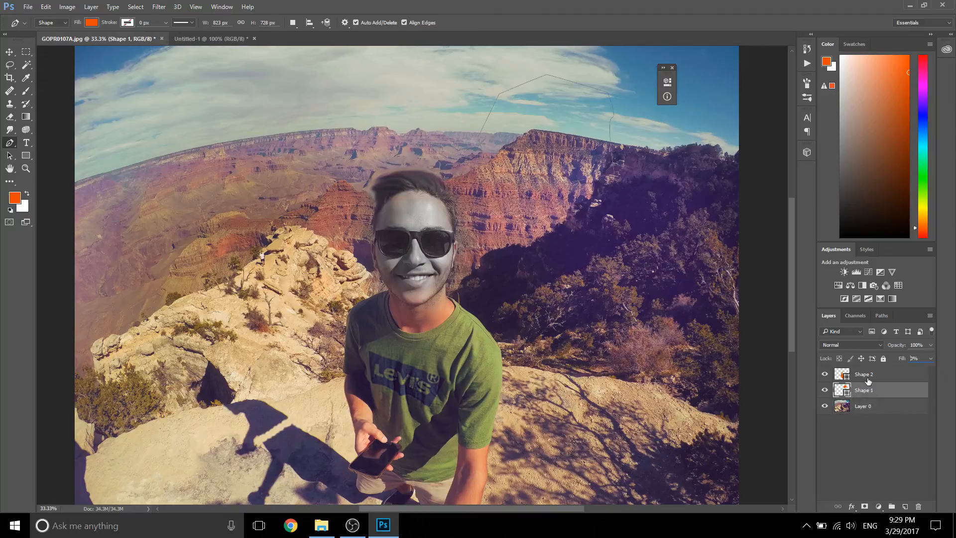
{"action": "left_click", "coordinate": [871, 377]}
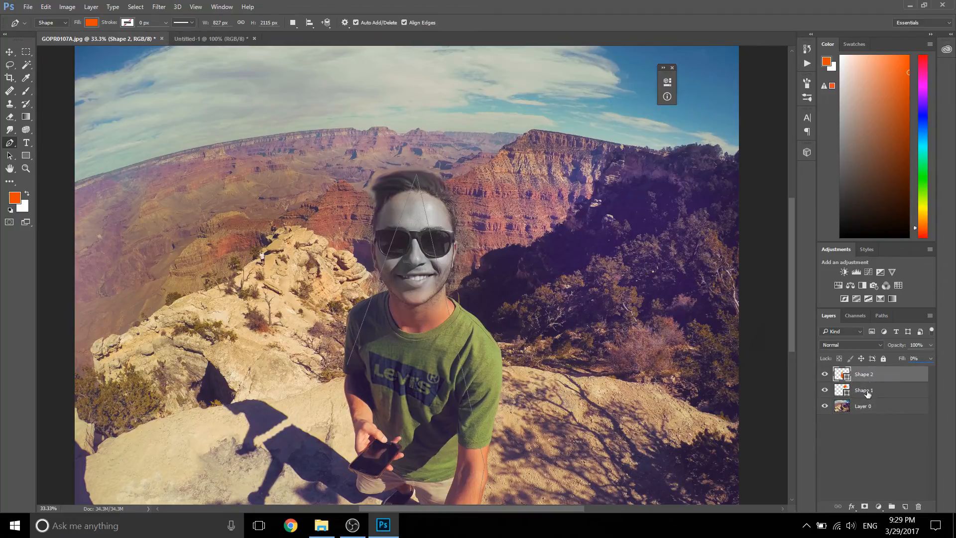
{"action": "left_click", "coordinate": [9, 52]}
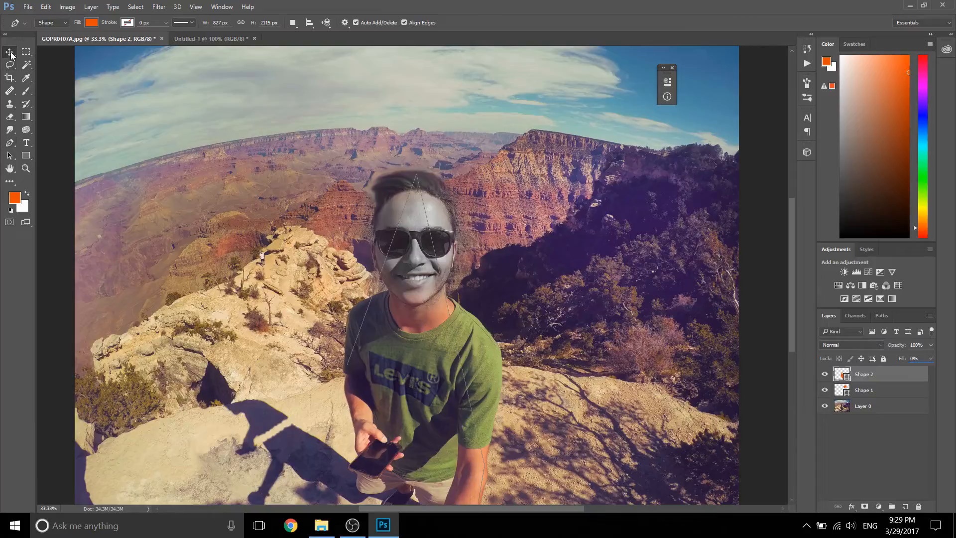
{"action": "left_click", "coordinate": [868, 391], "text": "shift"}
{"action": "right_click", "coordinate": [869, 393]}
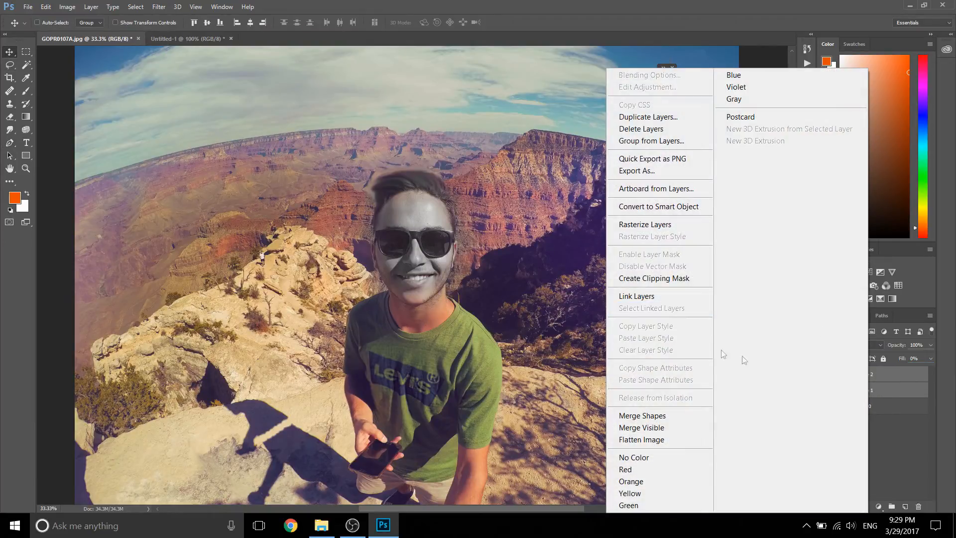
{"action": "left_click", "coordinate": [908, 393]}
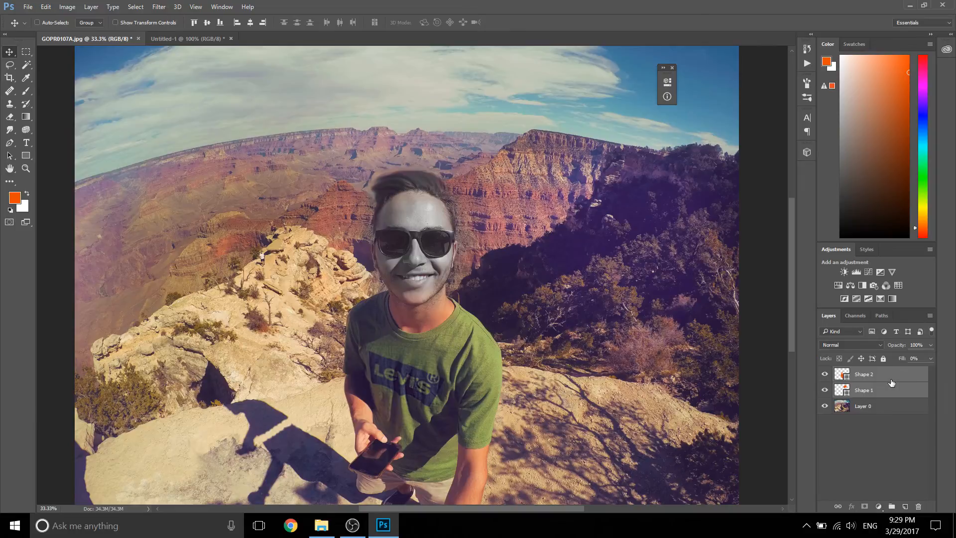
{"action": "key", "text": "Delete"}
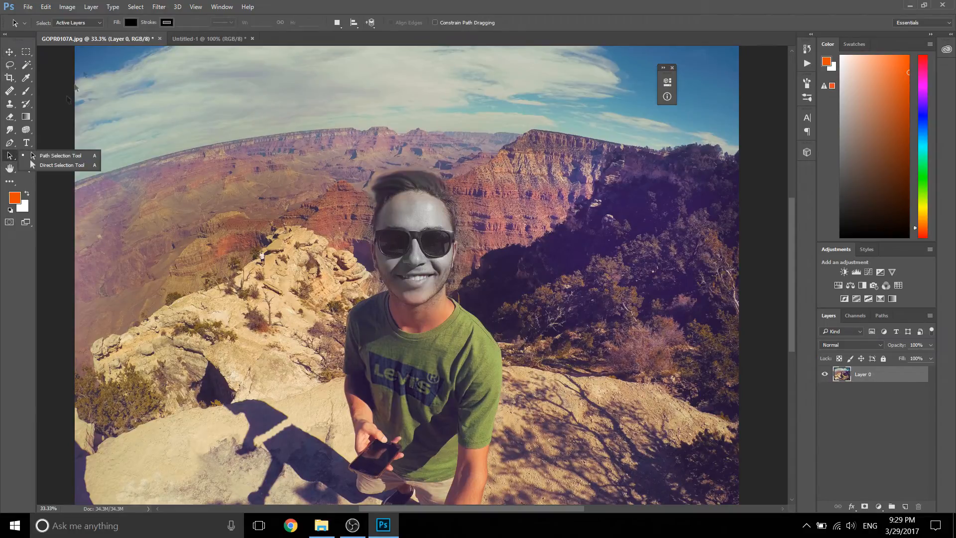
{"action": "left_click", "coordinate": [364, 4]}
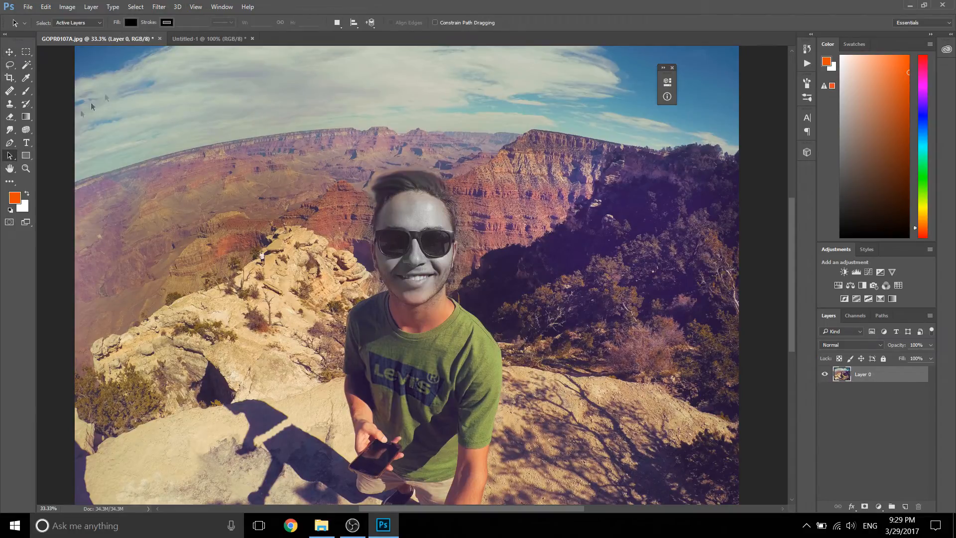
Step: Add the text "paiza e super dotat" along the horizon above the man's head and commit it
{"action": "left_click", "coordinate": [24, 145]}
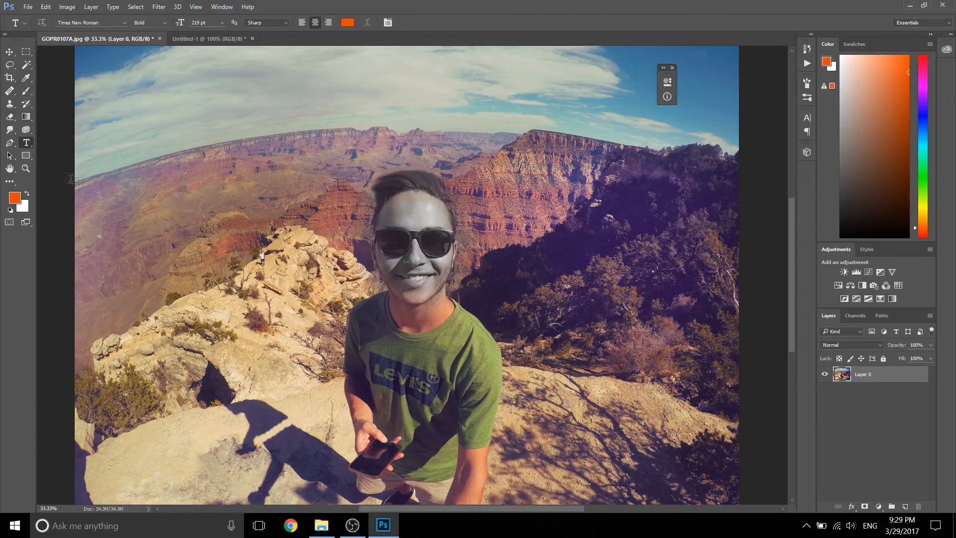
{"action": "left_click", "coordinate": [304, 132]}
{"action": "type", "text": "p"}
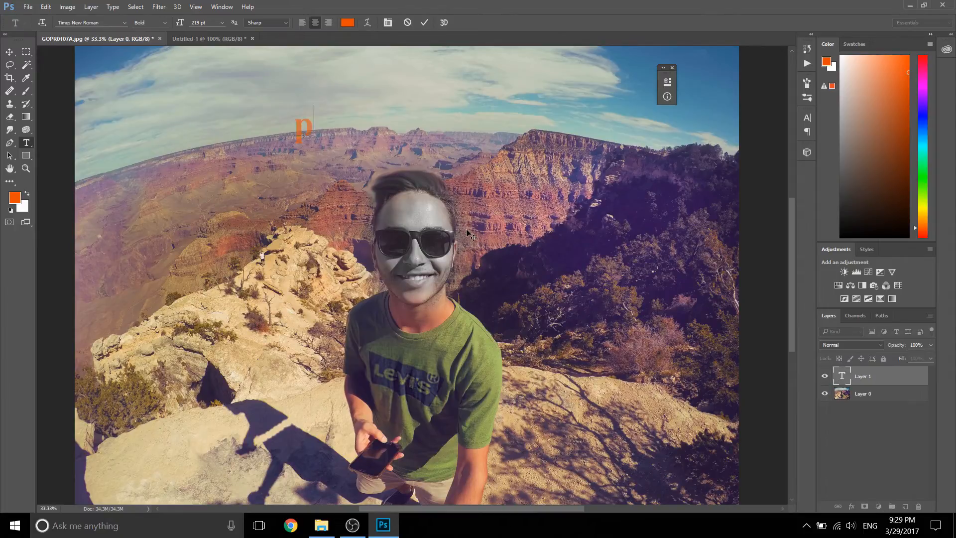
{"action": "type", "text": "aiza e super dotat"}
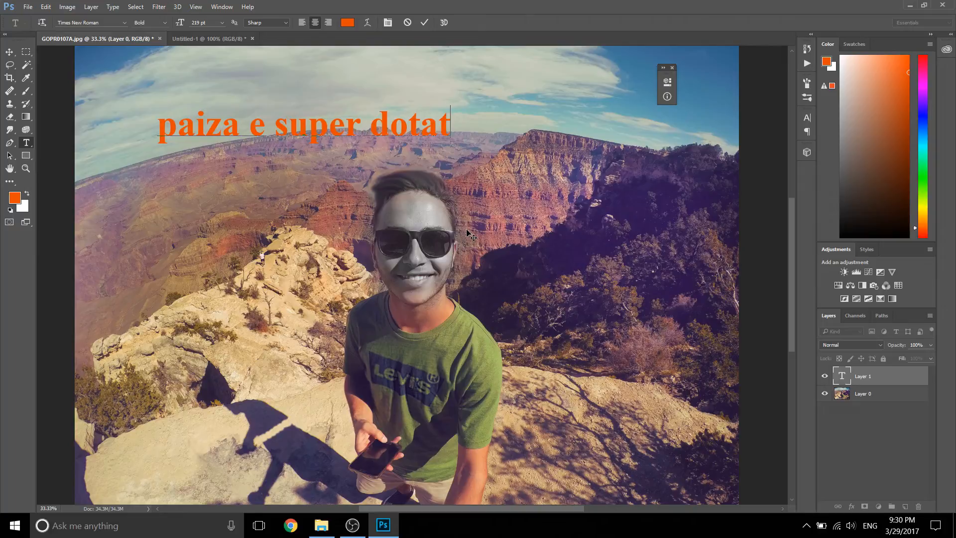
{"action": "left_click", "coordinate": [424, 22]}
Step: Change the text colour to white (ffffff)
{"action": "left_click", "coordinate": [347, 23]}
{"action": "left_click_drag", "start_coordinate": [679, 139], "coordinate": [661, 117]}
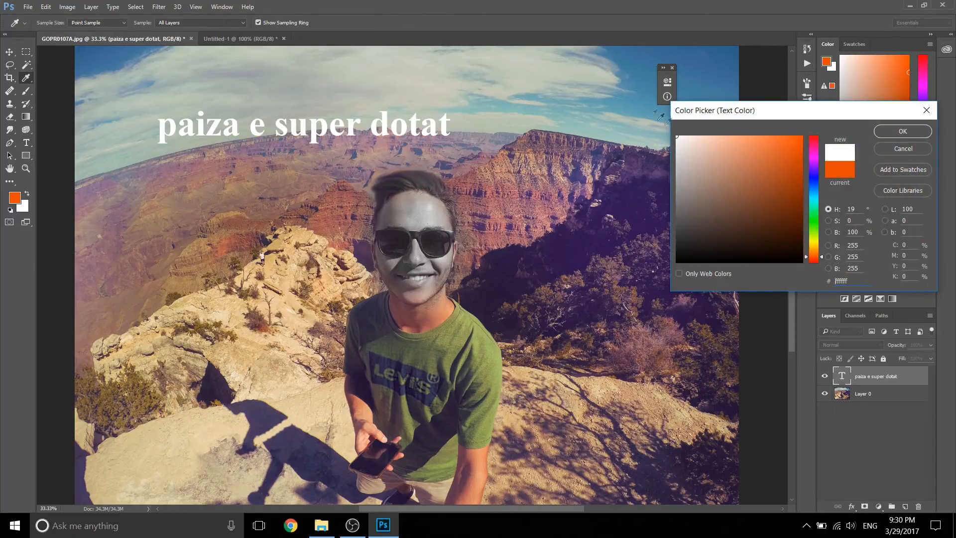
{"action": "left_click", "coordinate": [903, 131]}
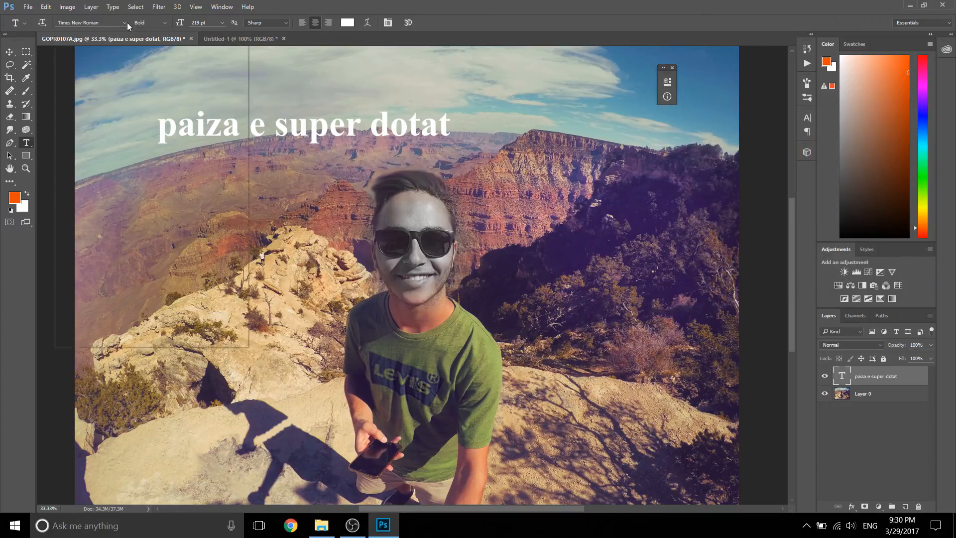
Step: Change the text's font to Lato
{"action": "left_click", "coordinate": [127, 23]}
{"action": "scroll", "coordinate": [120, 87], "scroll_direction": "up", "scroll_amount": 5}
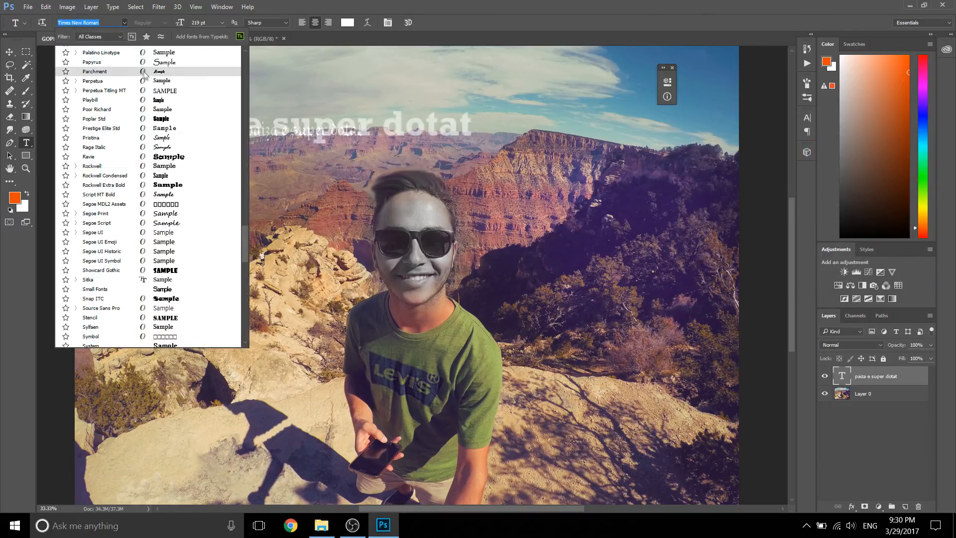
{"action": "left_click_drag", "start_coordinate": [244, 219], "coordinate": [244, 55]}
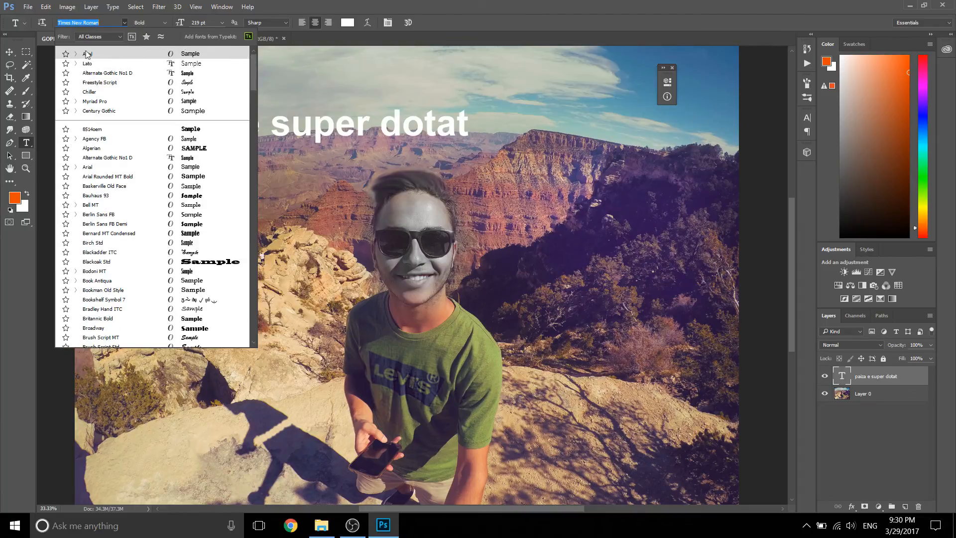
{"action": "left_click", "coordinate": [183, 63]}
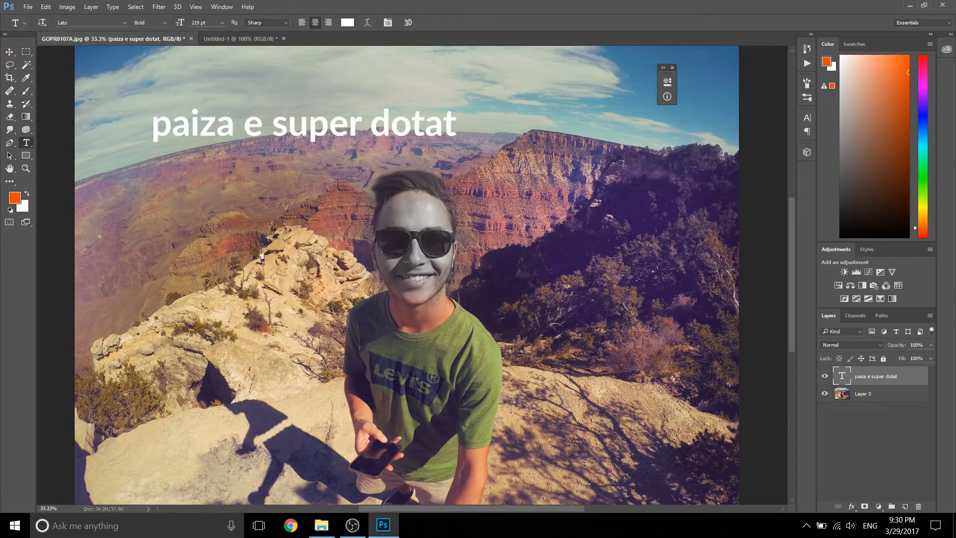
Step: Set the text's font style to Black and its size to 274 pt
{"action": "left_click", "coordinate": [165, 23]}
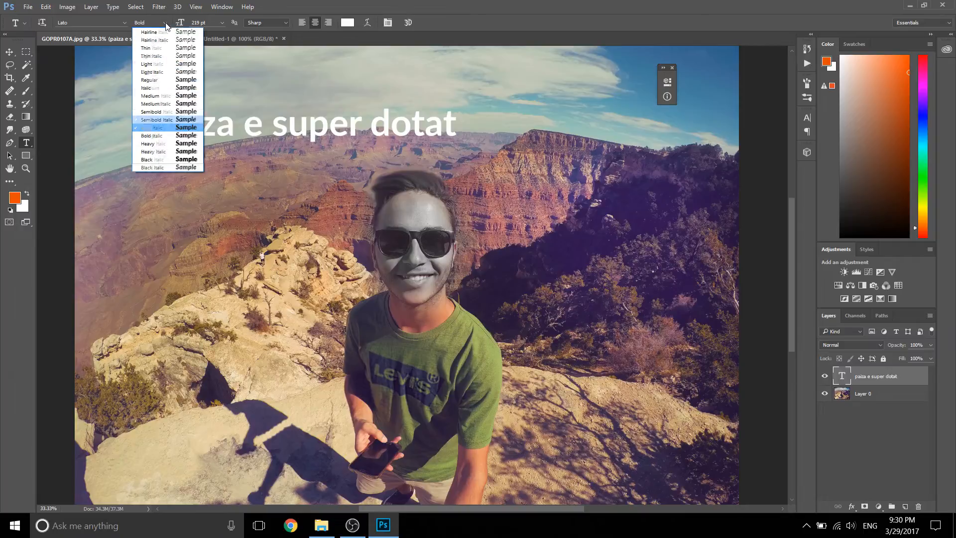
{"action": "left_click", "coordinate": [168, 160]}
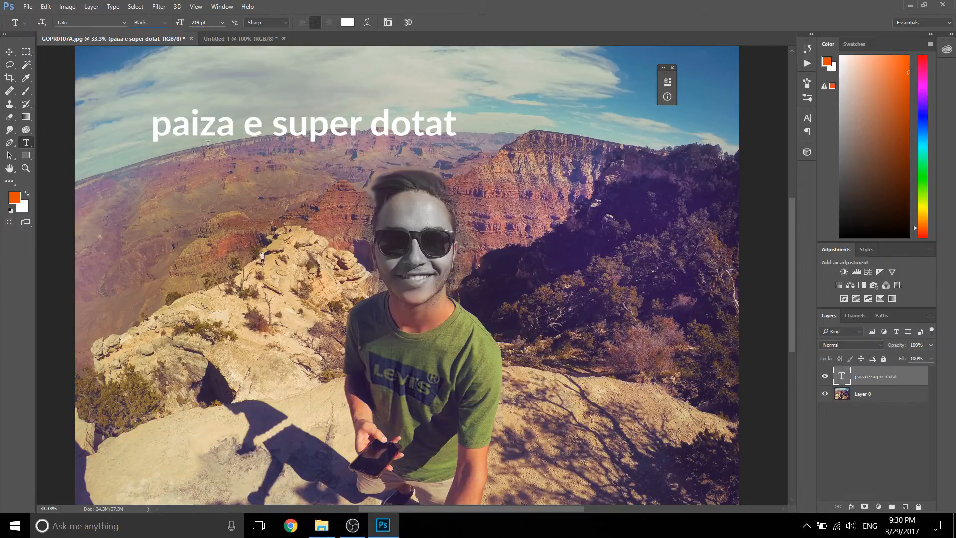
{"action": "left_click", "coordinate": [198, 23]}
{"action": "type", "text": "274"}
{"action": "key", "text": "Return"}
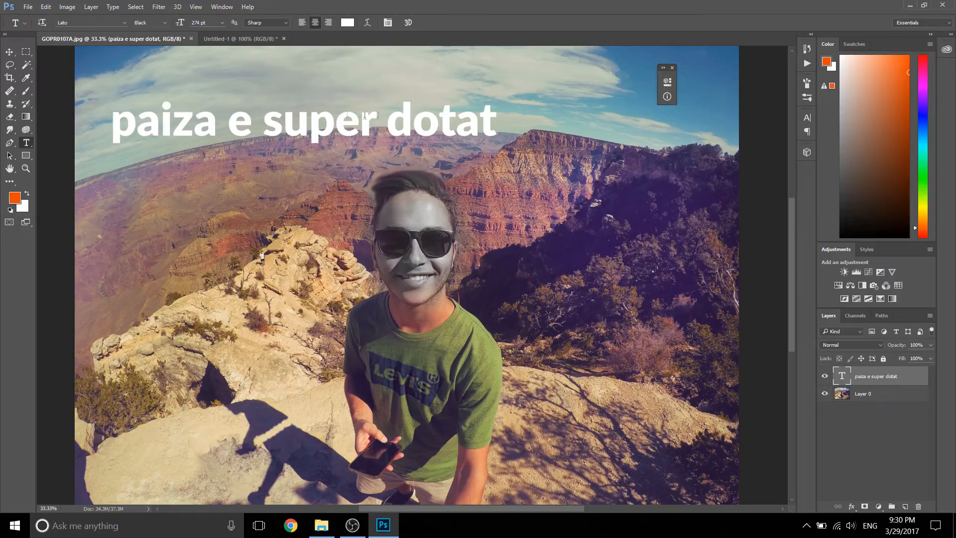
Step: Switch the text's font style to Hairline
{"action": "left_click", "coordinate": [166, 23]}
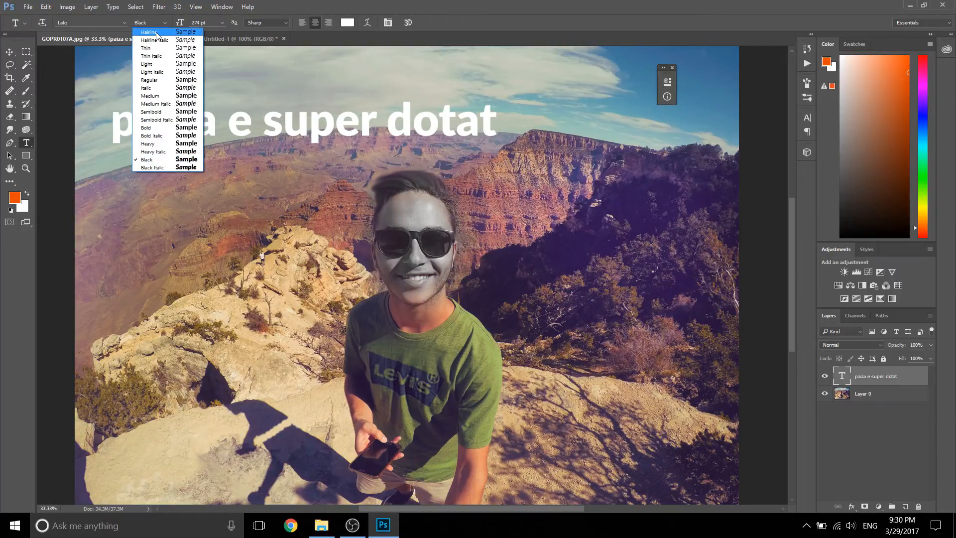
{"action": "left_click", "coordinate": [157, 34]}
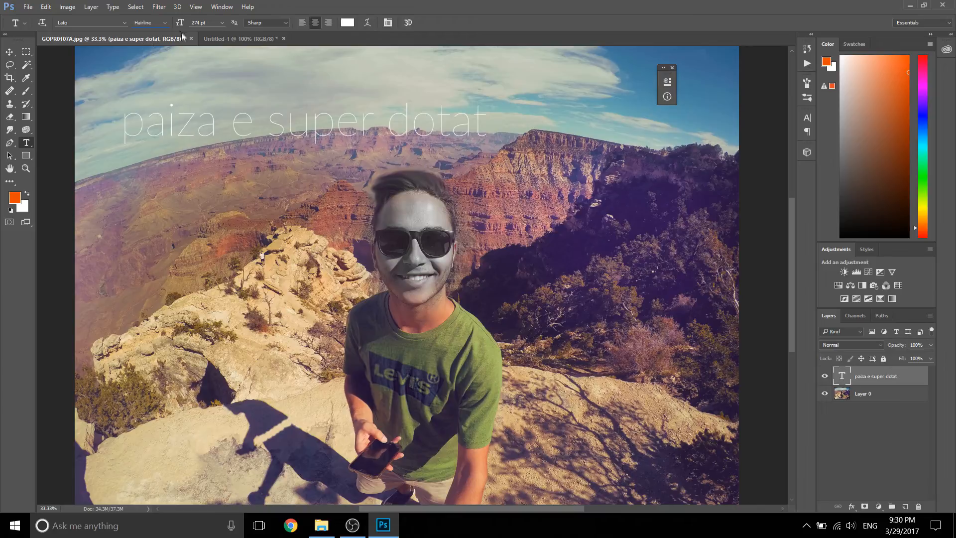
{"action": "left_click", "coordinate": [167, 23]}
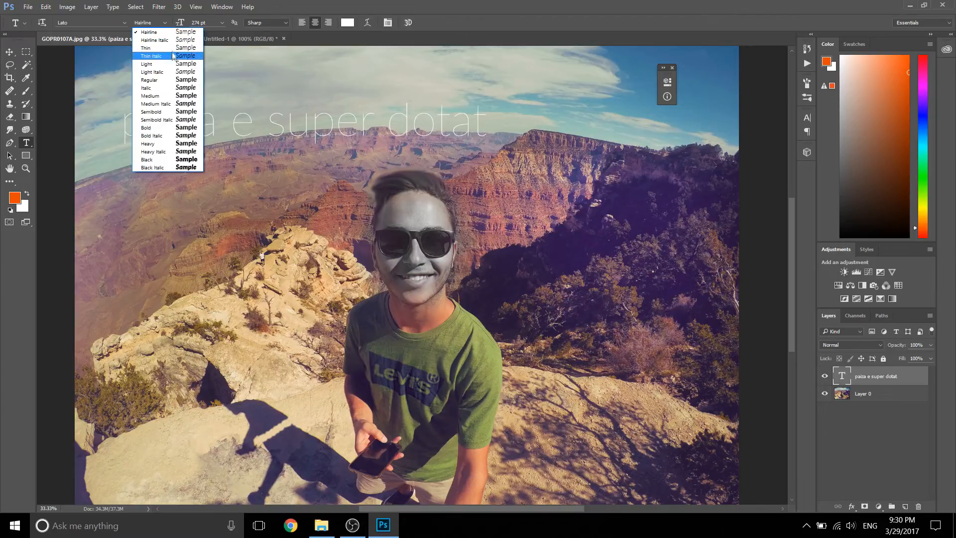
{"action": "left_click", "coordinate": [320, 4]}
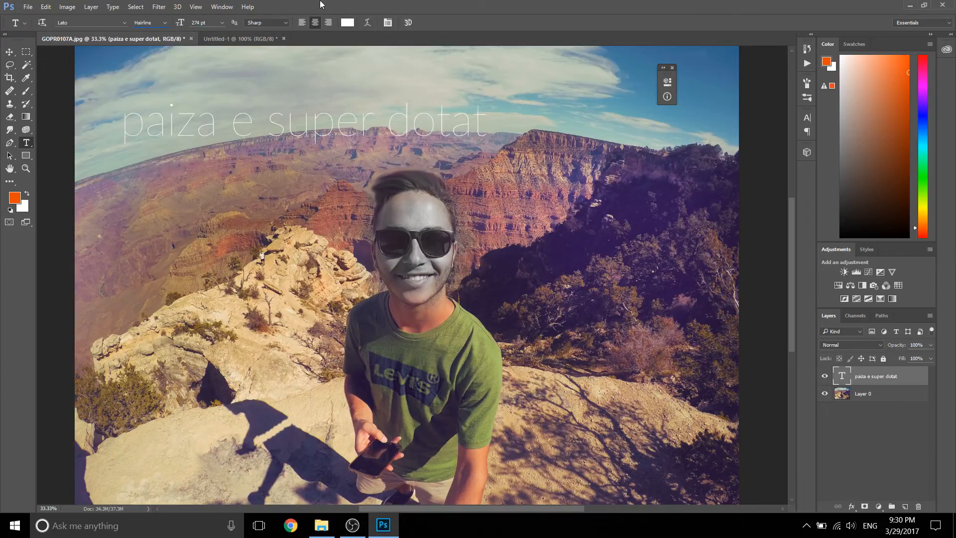
Step: Set the text's font style to Bold and its size to 240 pt
{"action": "left_click", "coordinate": [155, 23]}
{"action": "left_click", "coordinate": [164, 22]}
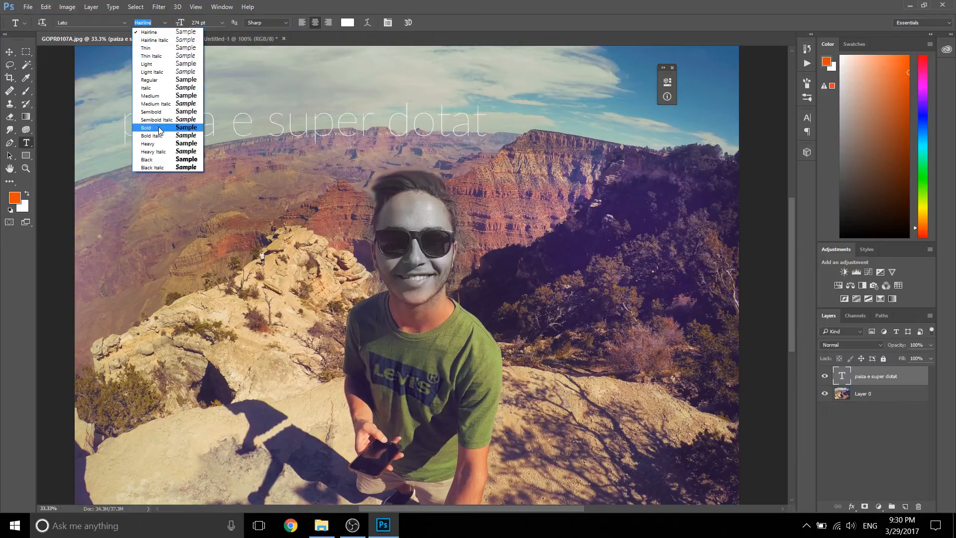
{"action": "left_click", "coordinate": [143, 124]}
{"action": "left_click_drag", "start_coordinate": [184, 24], "coordinate": [181, 25]}
{"action": "left_click", "coordinate": [222, 23]}
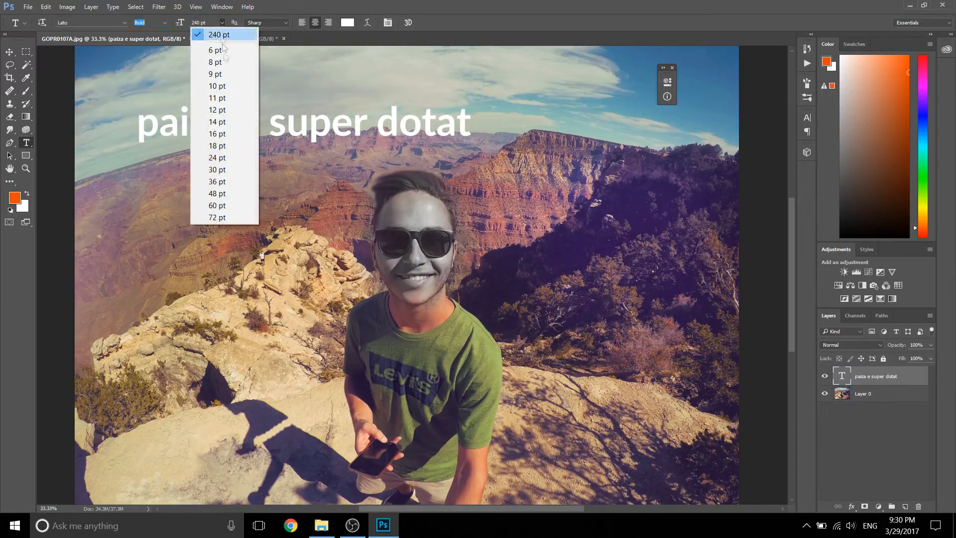
{"action": "left_click", "coordinate": [365, 4]}
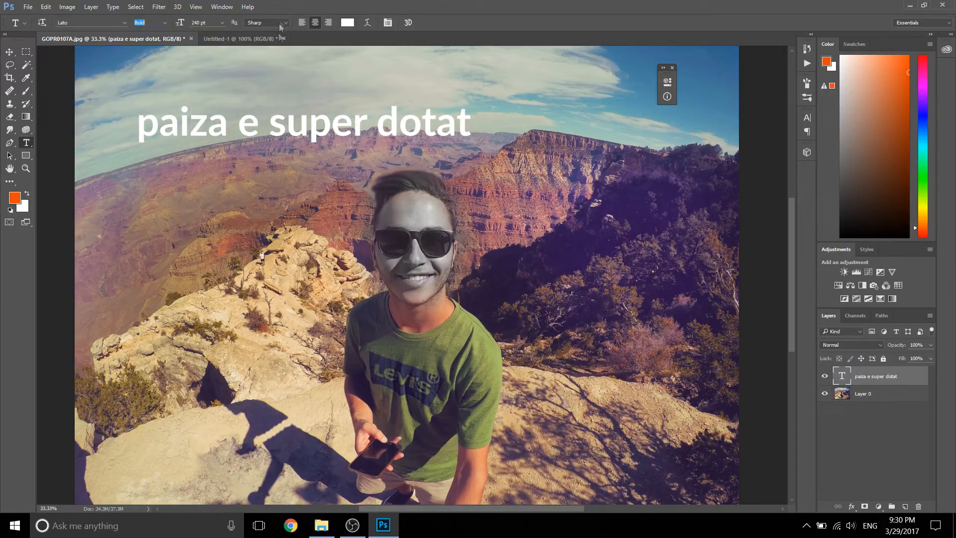
Step: Zoom in on the word "super" to 200% and set the text's anti-aliasing to None
{"action": "left_click", "coordinate": [26, 168]}
{"action": "left_click", "coordinate": [286, 131]}
{"action": "left_click", "coordinate": [287, 131]}
{"action": "left_click", "coordinate": [286, 131]}
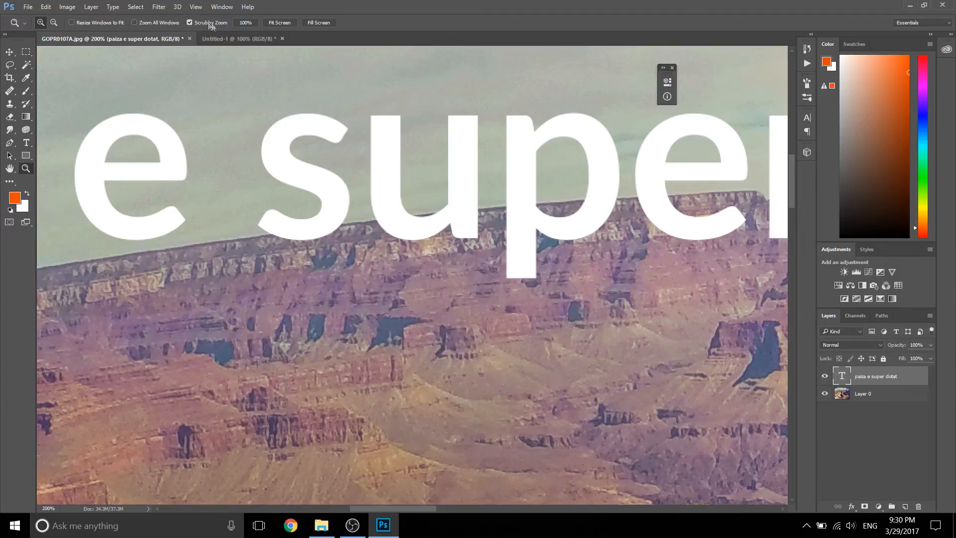
{"action": "key", "text": "t"}
{"action": "left_click", "coordinate": [267, 24]}
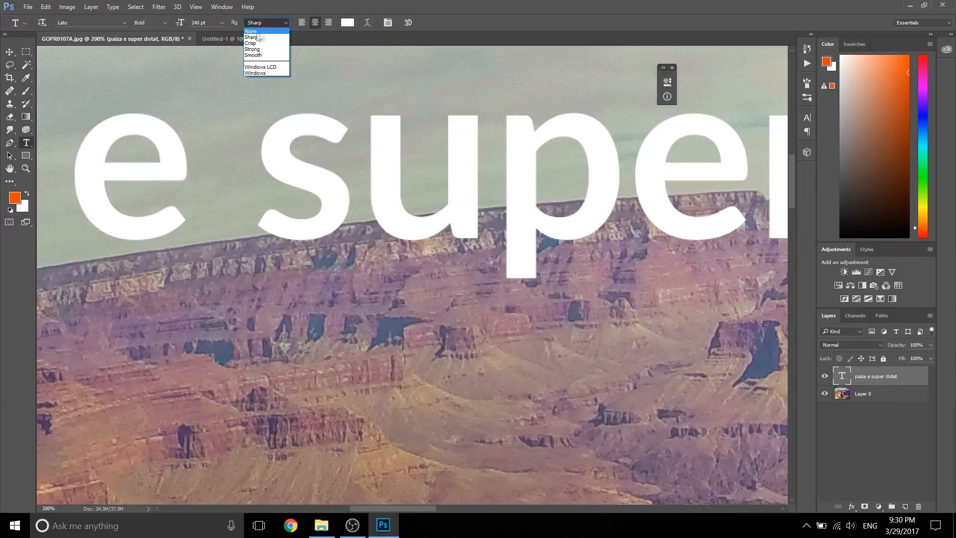
{"action": "left_click", "coordinate": [254, 30]}
Step: Try the Crisp anti-aliasing on the text, then step onward to Smooth
{"action": "left_click", "coordinate": [267, 23]}
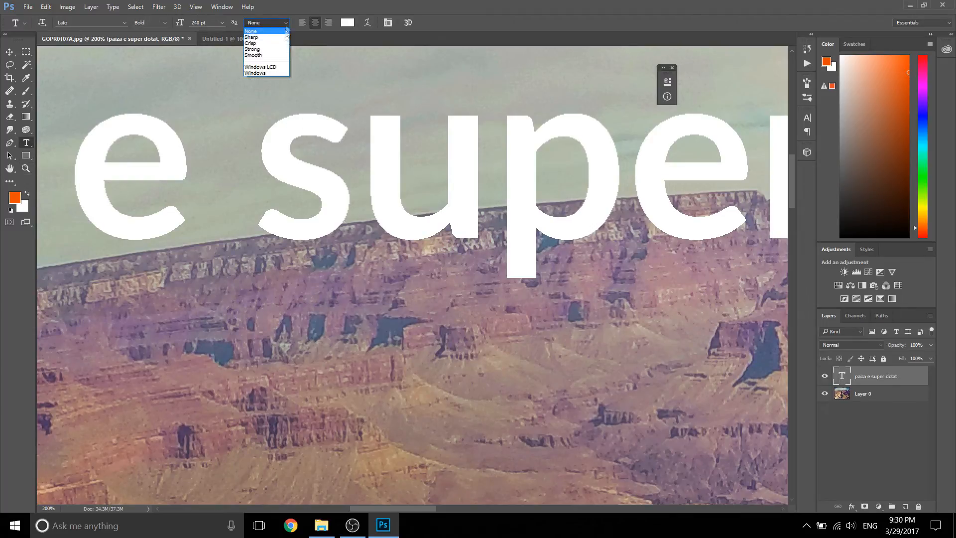
{"action": "left_click", "coordinate": [268, 43]}
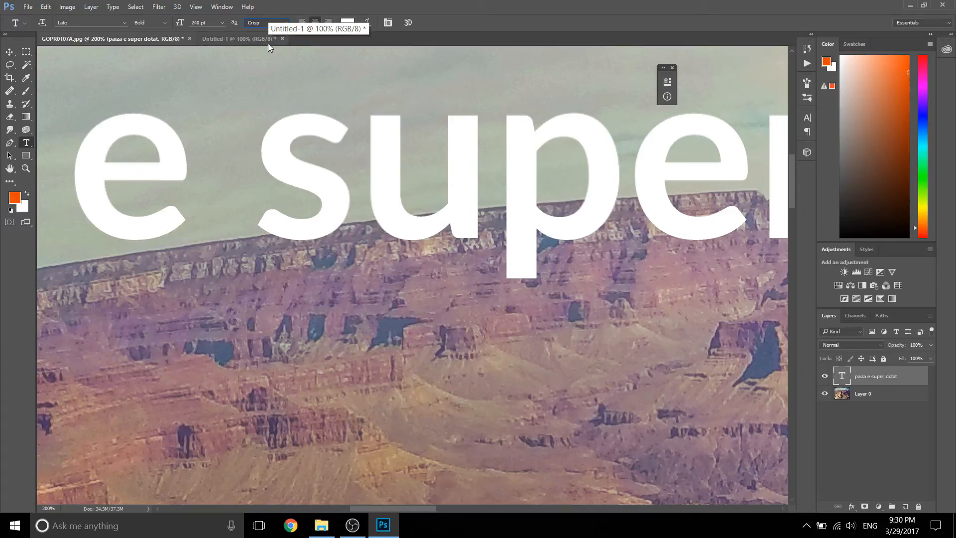
{"action": "key", "text": "Down"}
{"action": "key", "text": "Down"}
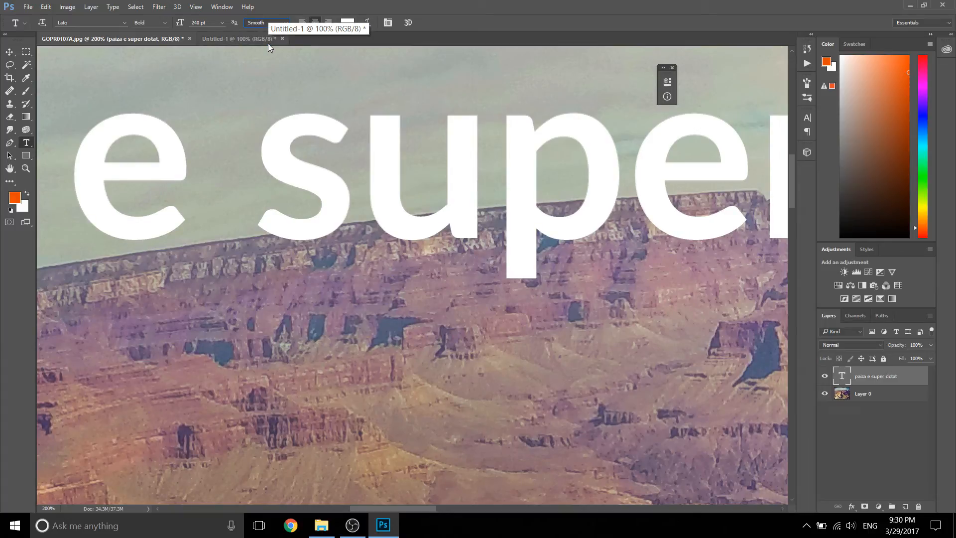
Step: Compare the Crisp and None anti-aliasing modes on the text and set it to Sharp
{"action": "key", "text": "Up"}
{"action": "key", "text": "Up"}
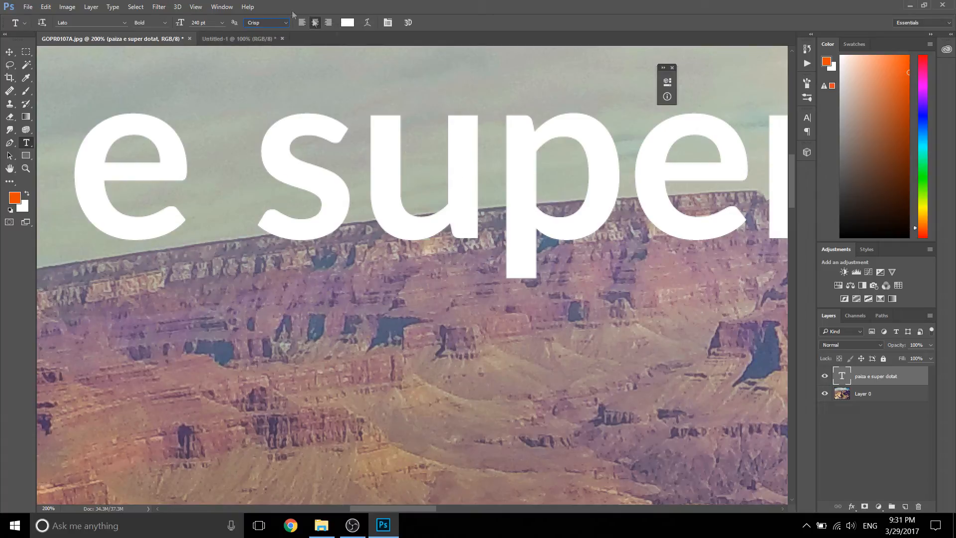
{"action": "key", "text": "Down"}
{"action": "key", "text": "Up"}
{"action": "key", "text": "Up"}
{"action": "key", "text": "Up"}
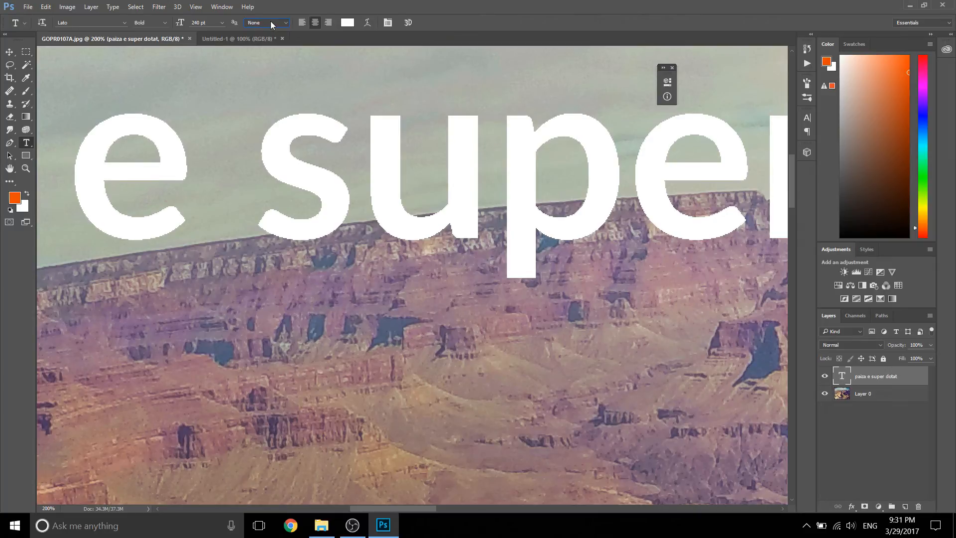
{"action": "key", "text": "Down"}
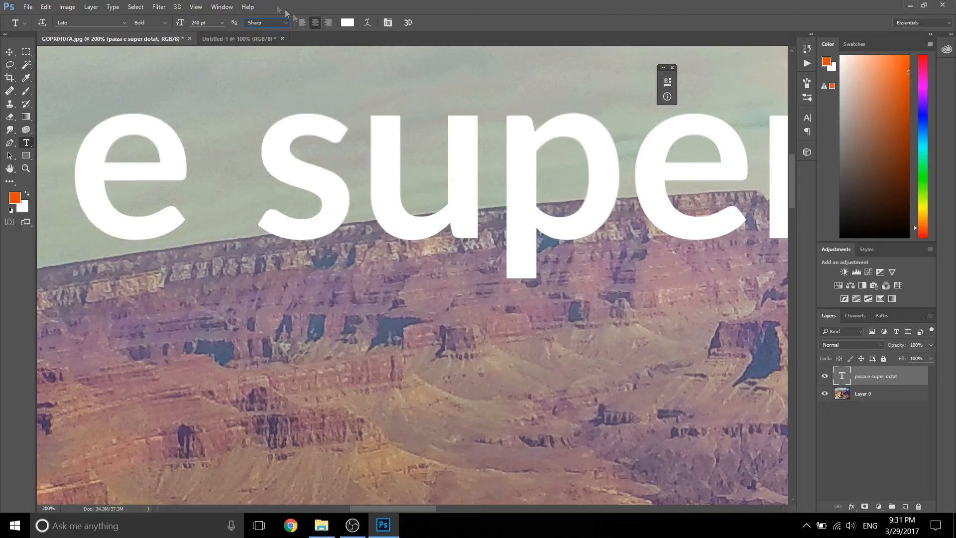
Step: Fit the whole image on screen and open the Character settings for the text with the Type tool active
{"action": "left_click", "coordinate": [26, 168]}
{"action": "left_click", "coordinate": [279, 22]}
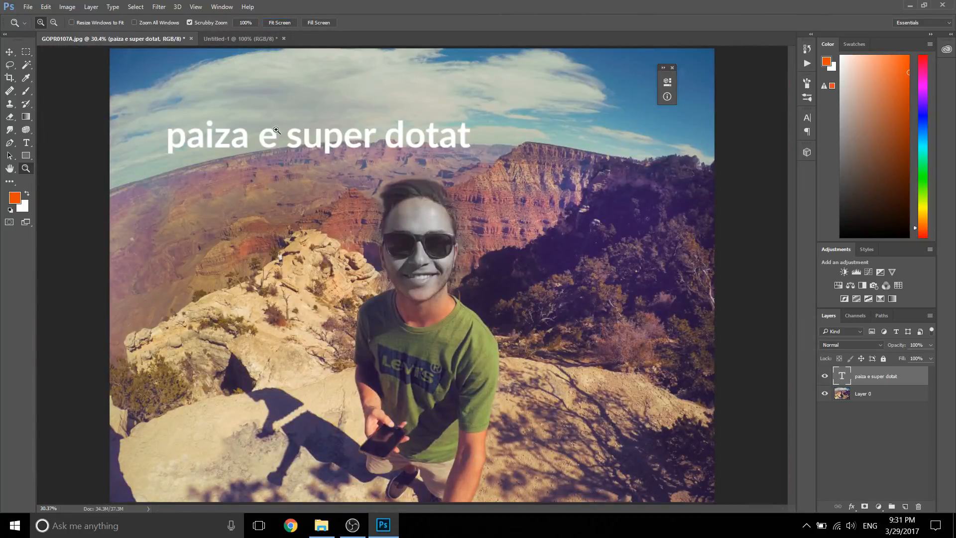
{"action": "key", "text": "t"}
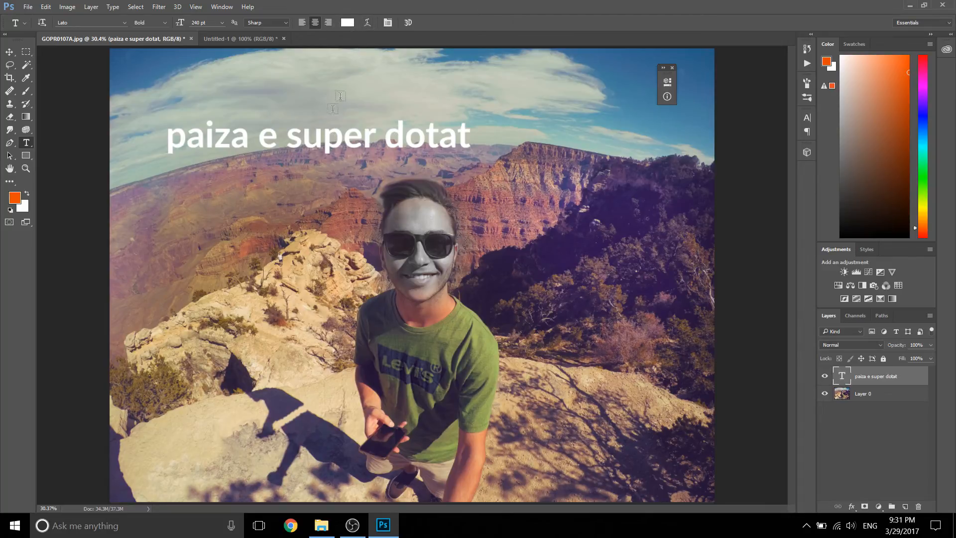
{"action": "left_click", "coordinate": [387, 23]}
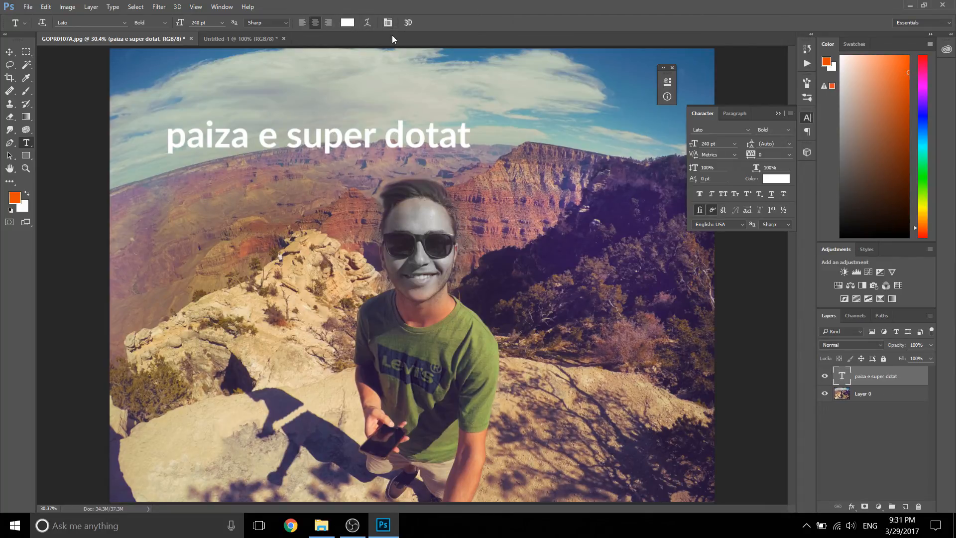
Step: Try the Fish warp style on the text with a horizontal bend of +50%
{"action": "left_click", "coordinate": [367, 23]}
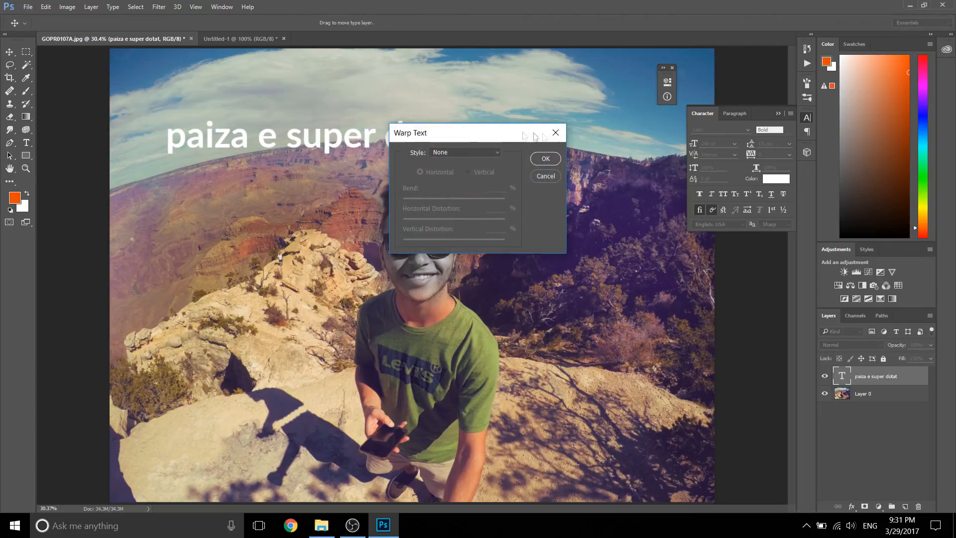
{"action": "left_click", "coordinate": [461, 153]}
{"action": "left_click", "coordinate": [450, 286]}
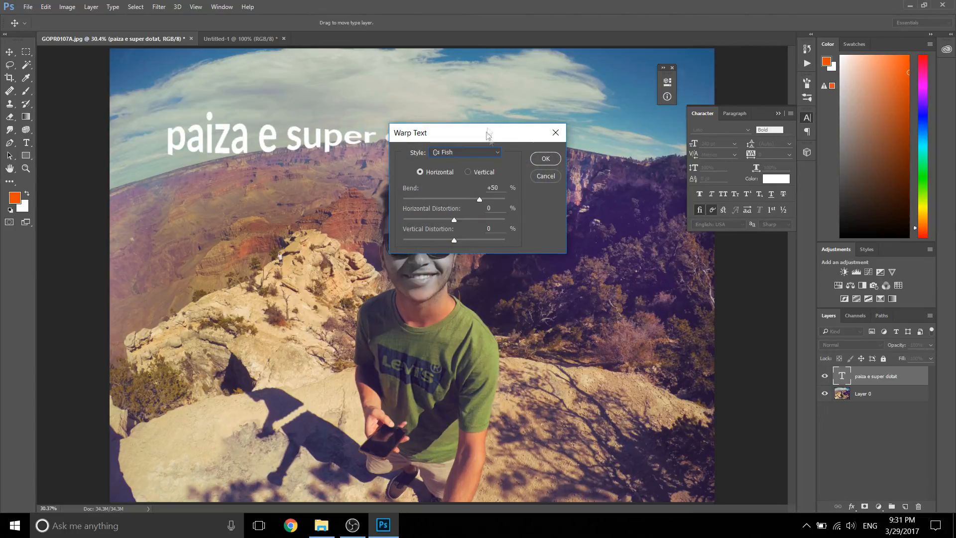
{"action": "left_click", "coordinate": [545, 176]}
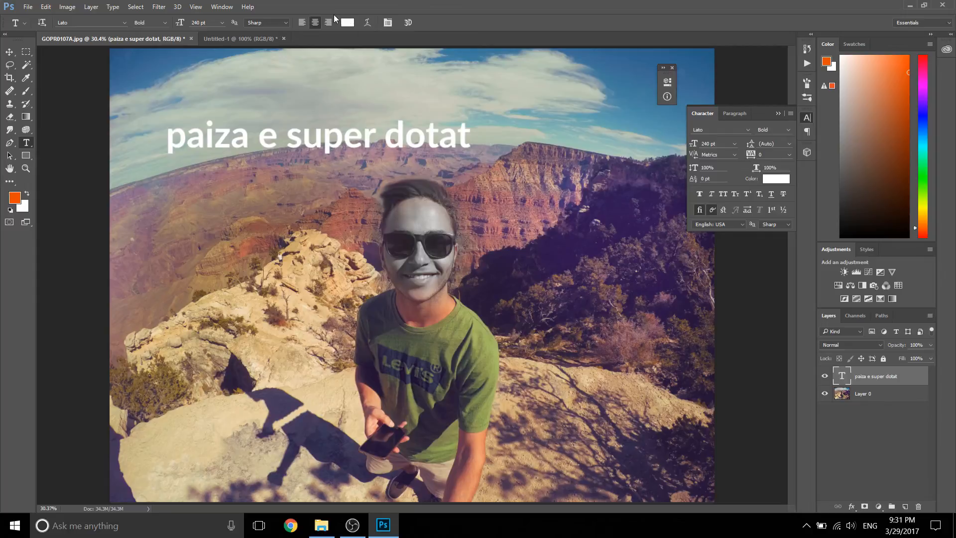
Step: Close the small floating panel and insert a line break so that "dotat" sits on a second line
{"action": "left_click", "coordinate": [384, 23]}
{"action": "left_click", "coordinate": [386, 23]}
{"action": "left_click", "coordinate": [672, 68]}
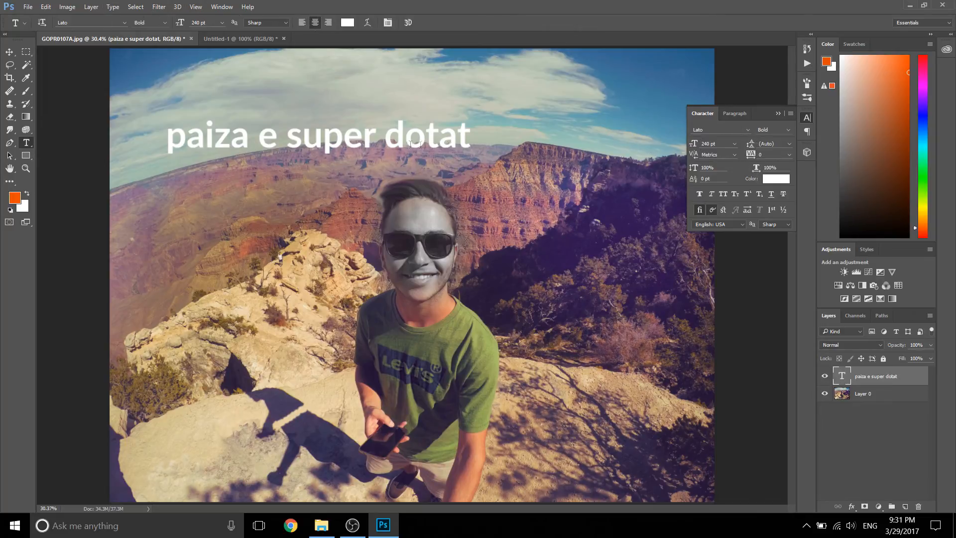
{"action": "left_click", "coordinate": [397, 141]}
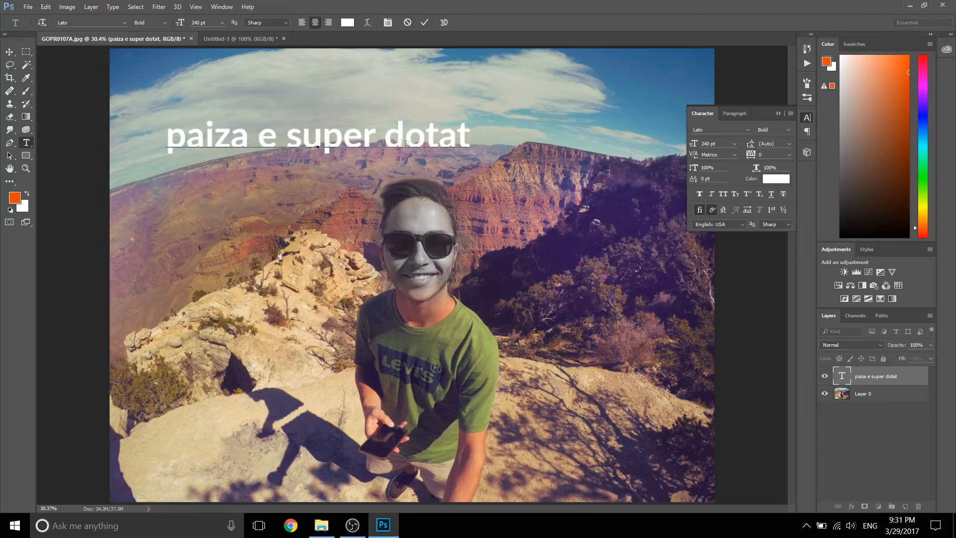
{"action": "key", "text": "Return"}
{"action": "left_click", "coordinate": [424, 23]}
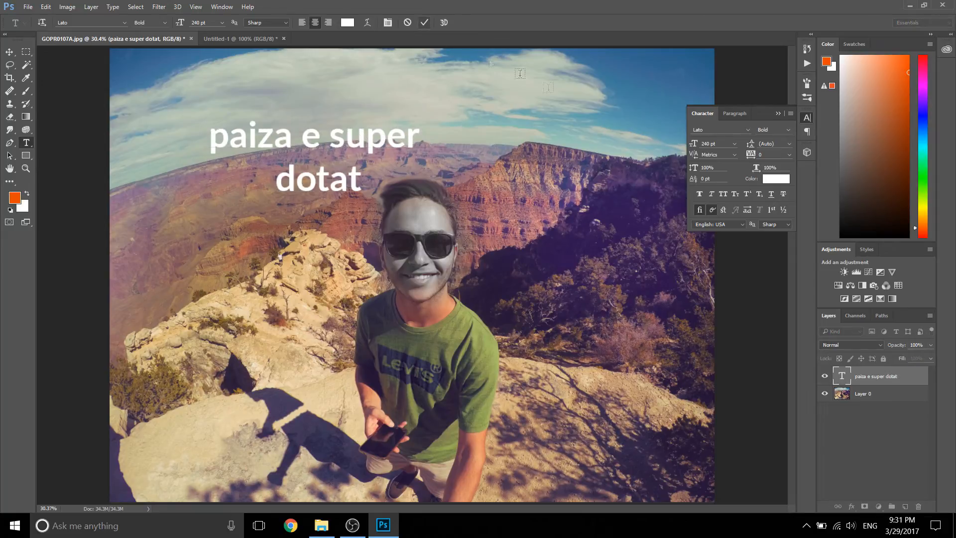
Step: Try a 60 pt leading on the two-line text, then increase it to 236 pt
{"action": "left_click", "coordinate": [789, 144]}
{"action": "left_click", "coordinate": [789, 325]}
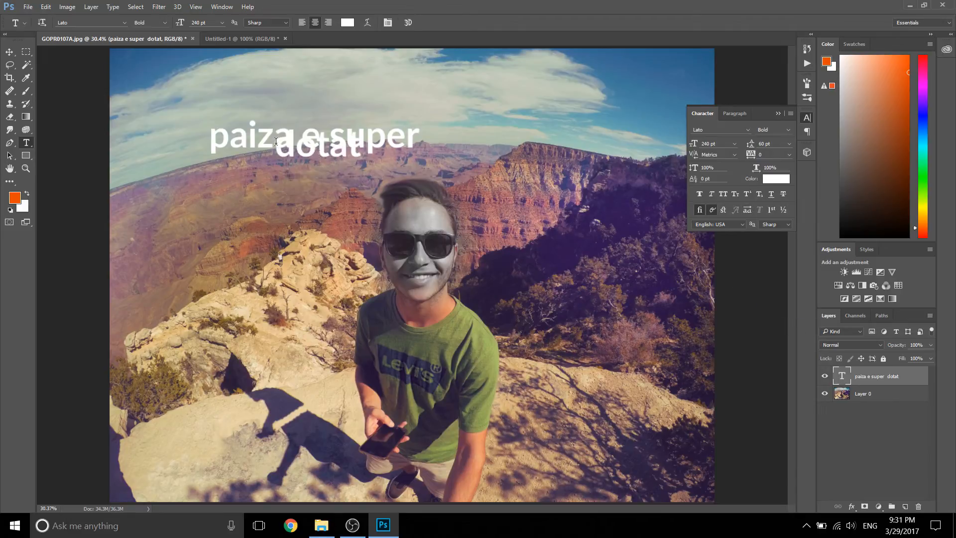
{"action": "left_click_drag", "start_coordinate": [749, 145], "coordinate": [769, 143]}
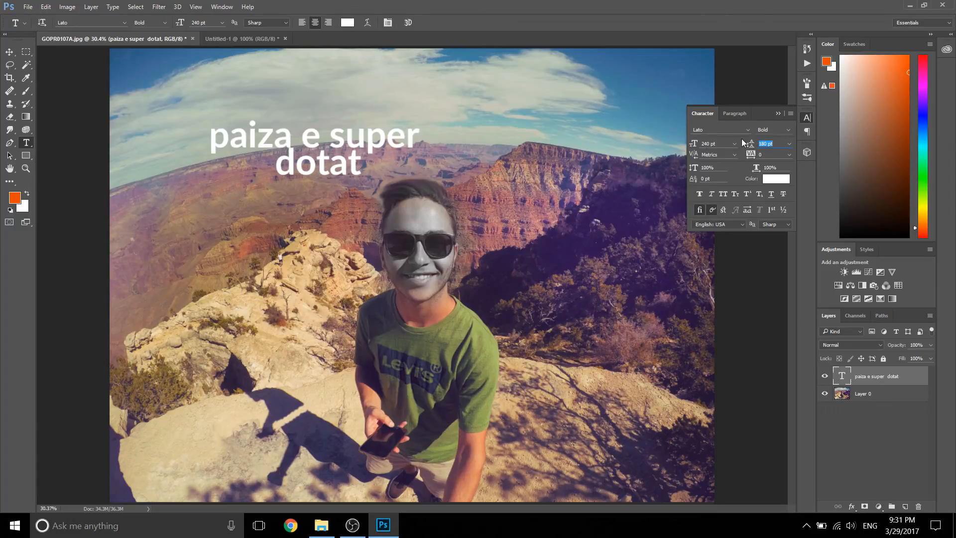
{"action": "left_click_drag", "start_coordinate": [749, 144], "coordinate": [757, 144]}
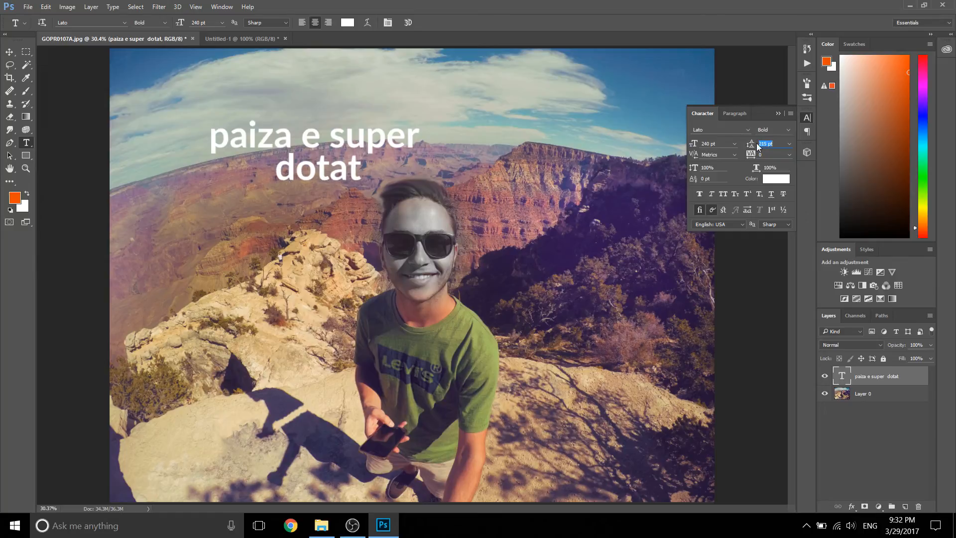
{"action": "left_click_drag", "start_coordinate": [757, 144], "coordinate": [762, 145]}
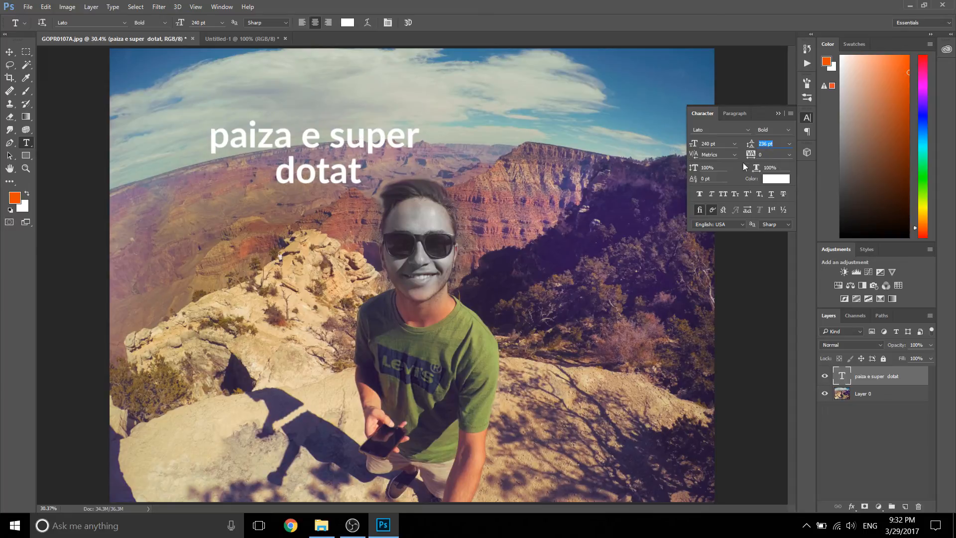
Step: Try a tracking of 660 and a wider horizontal scale on the text, resetting them to 0 and 100%
{"action": "left_click_drag", "start_coordinate": [751, 157], "coordinate": [766, 158]}
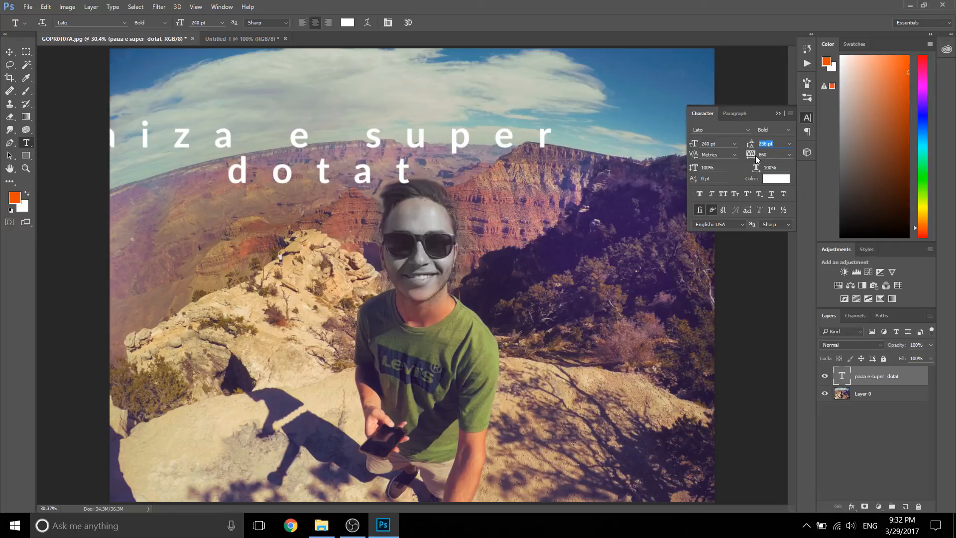
{"action": "left_click", "coordinate": [787, 155]}
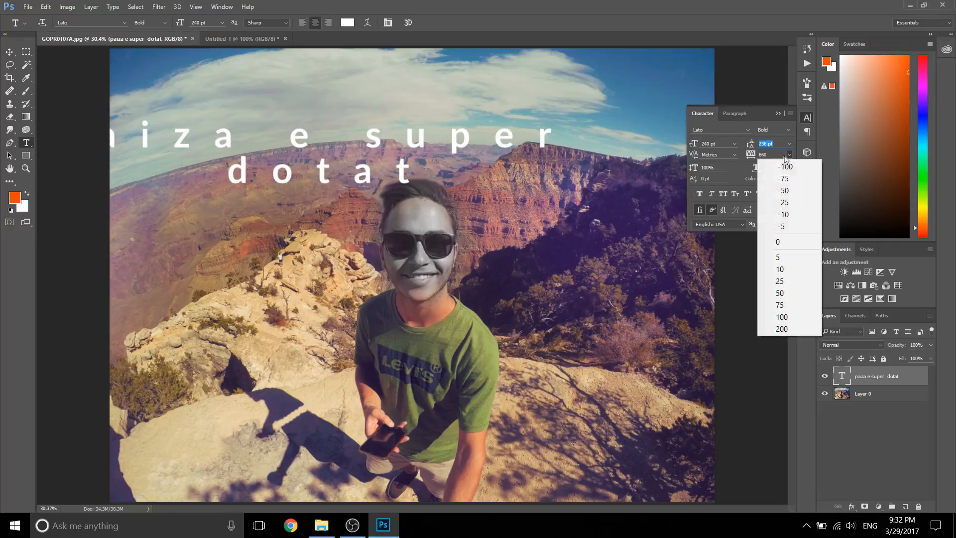
{"action": "left_click", "coordinate": [784, 243]}
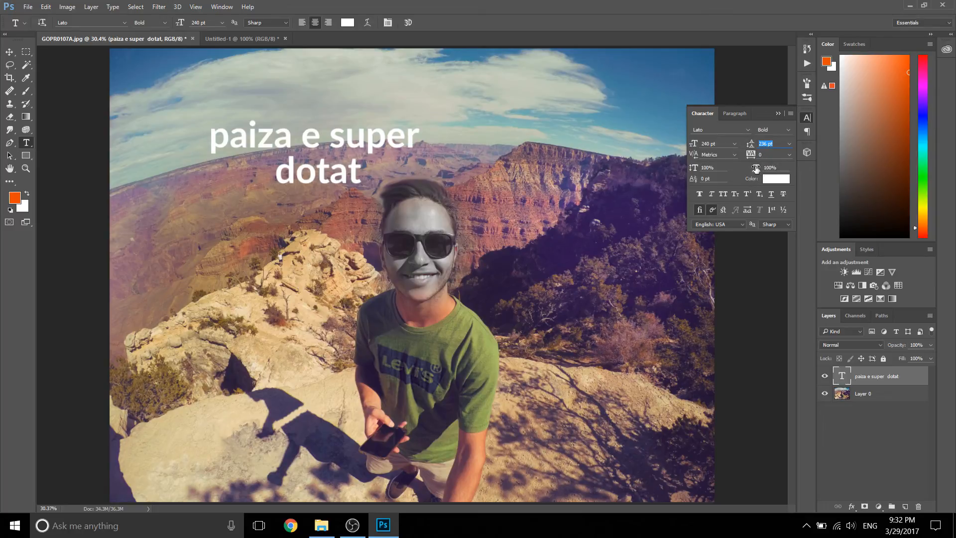
{"action": "left_click_drag", "start_coordinate": [755, 168], "coordinate": [766, 167]}
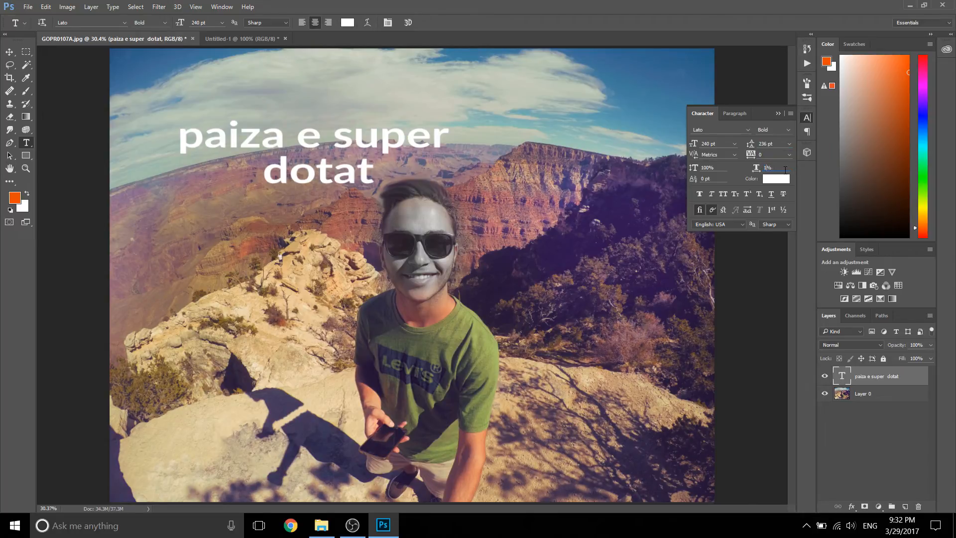
{"action": "key", "text": "Return"}
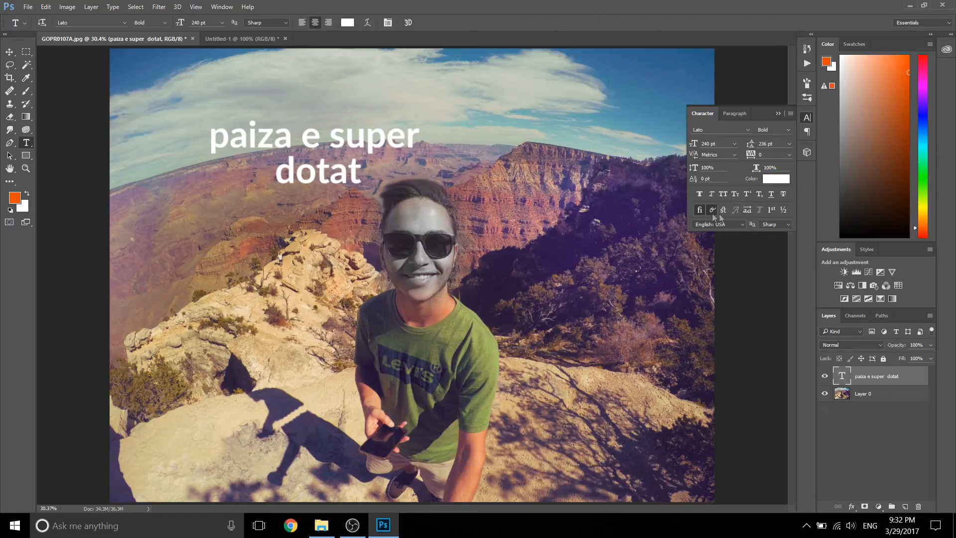
Step: Toggle All Caps on and off for the text and collapse the Character settings
{"action": "left_click", "coordinate": [725, 195]}
{"action": "left_click", "coordinate": [724, 195]}
{"action": "left_click", "coordinate": [776, 112]}
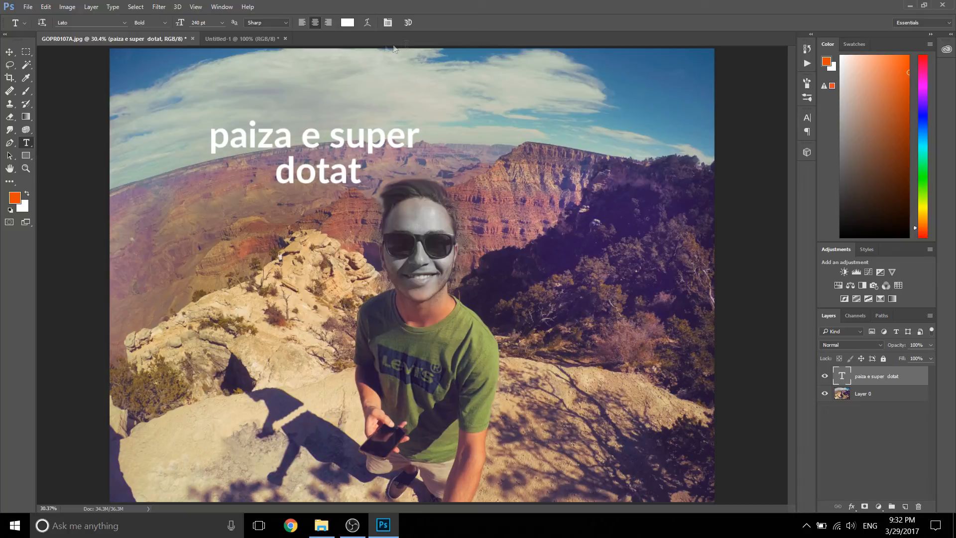
Step: Try a Drop Shadow effect in the text layer's blending options
{"action": "right_click", "coordinate": [885, 376]}
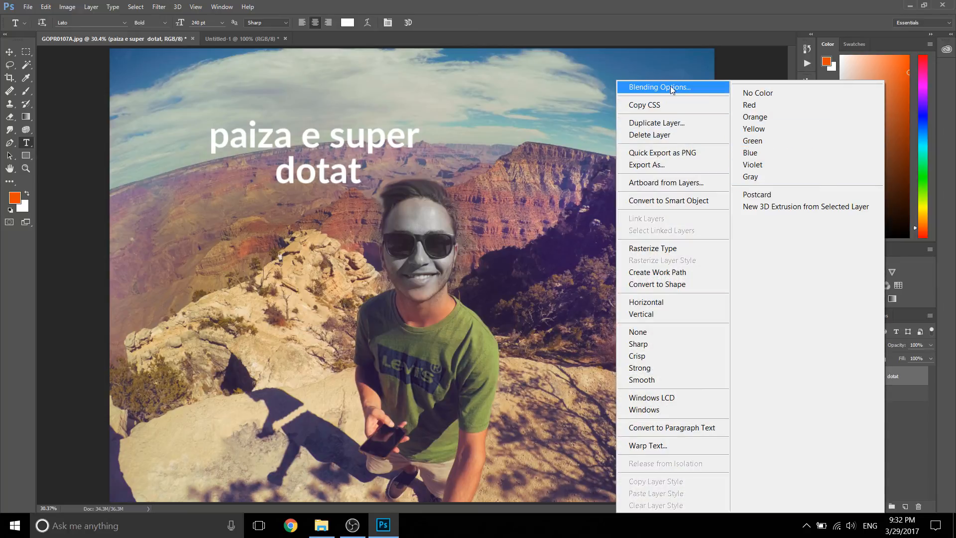
{"action": "left_click", "coordinate": [642, 86]}
{"action": "left_click", "coordinate": [603, 242]}
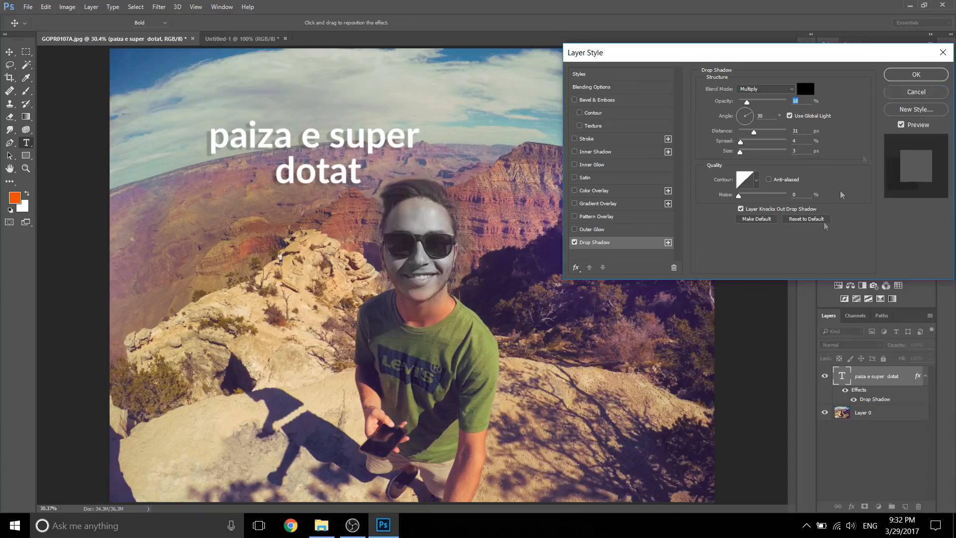
{"action": "left_click", "coordinate": [916, 92]}
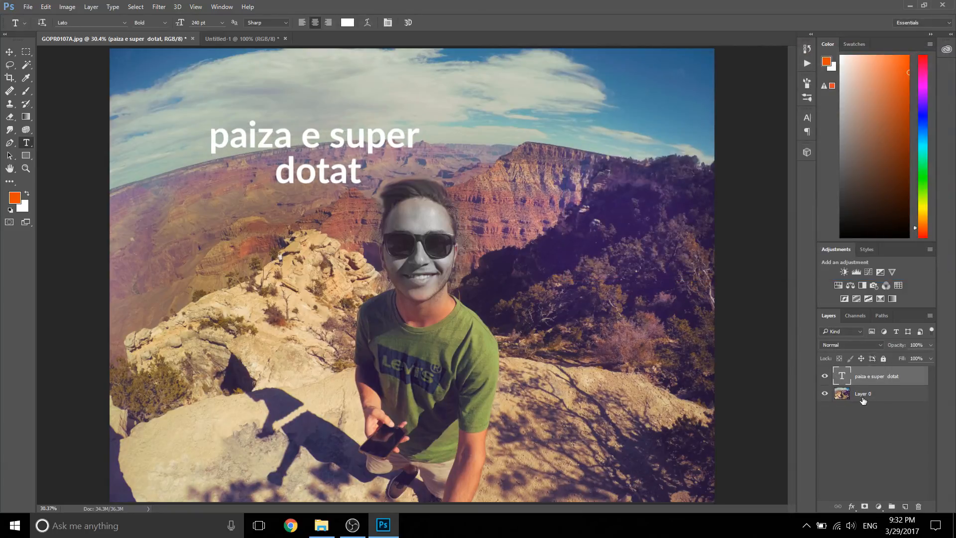
Step: View the commands available for Layer 0, then reselect the text layer with the Path Selection tool active
{"action": "right_click", "coordinate": [864, 396]}
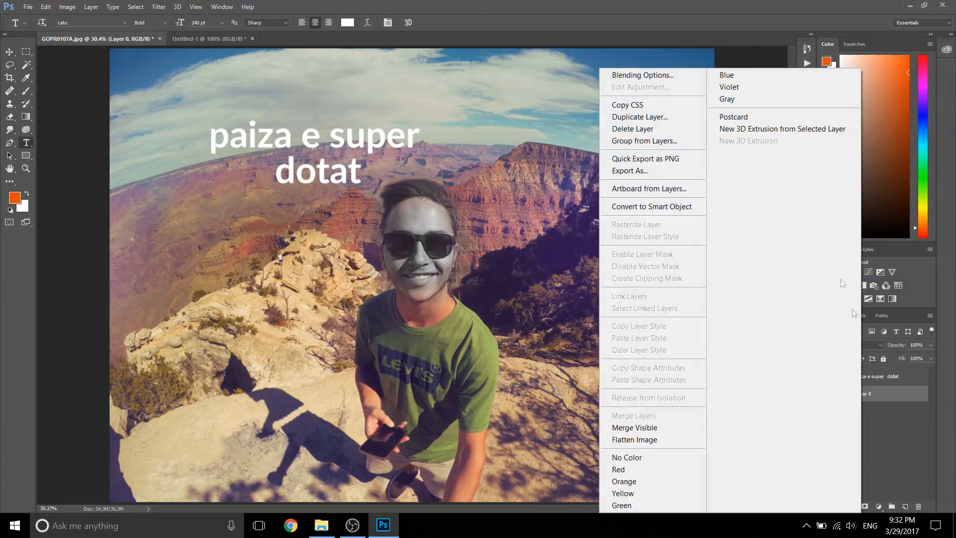
{"action": "left_click", "coordinate": [901, 396]}
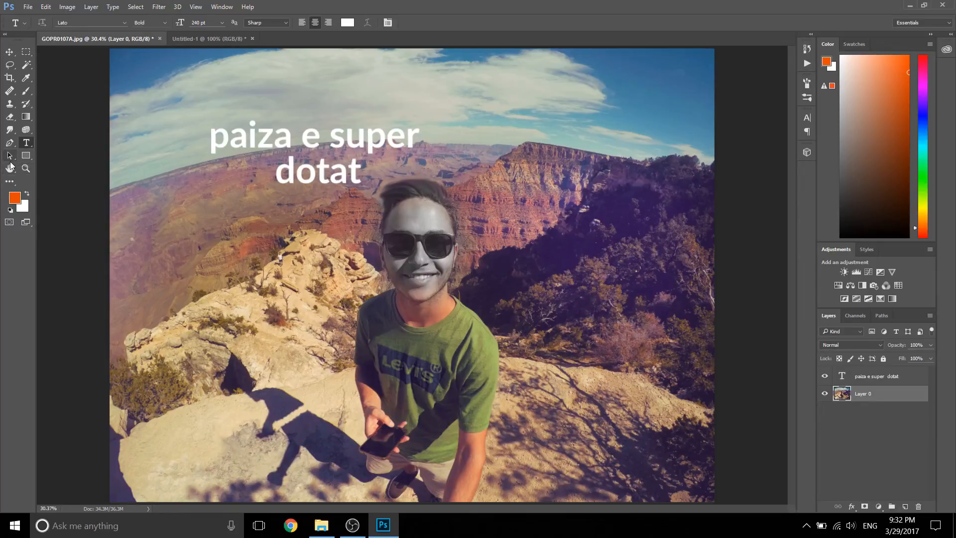
{"action": "left_click", "coordinate": [11, 158]}
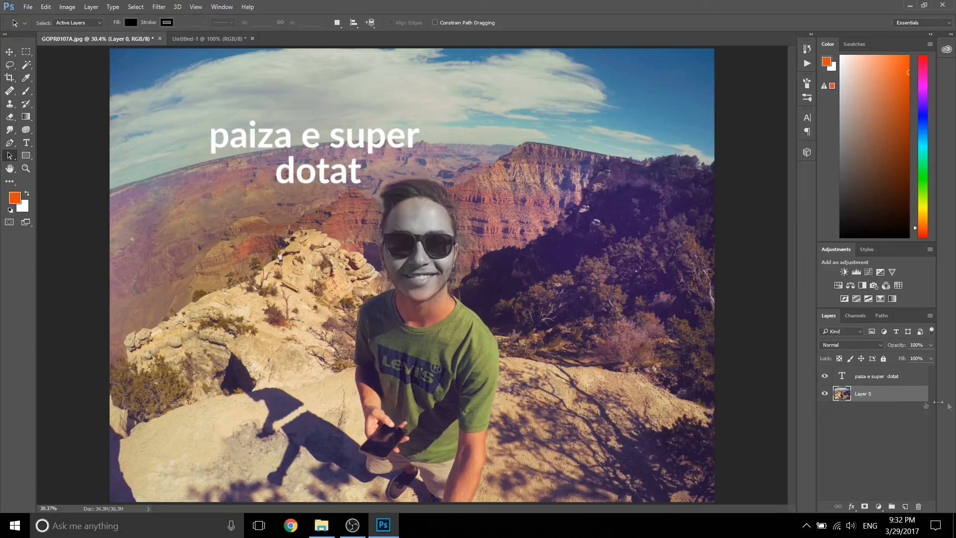
{"action": "left_click", "coordinate": [905, 380]}
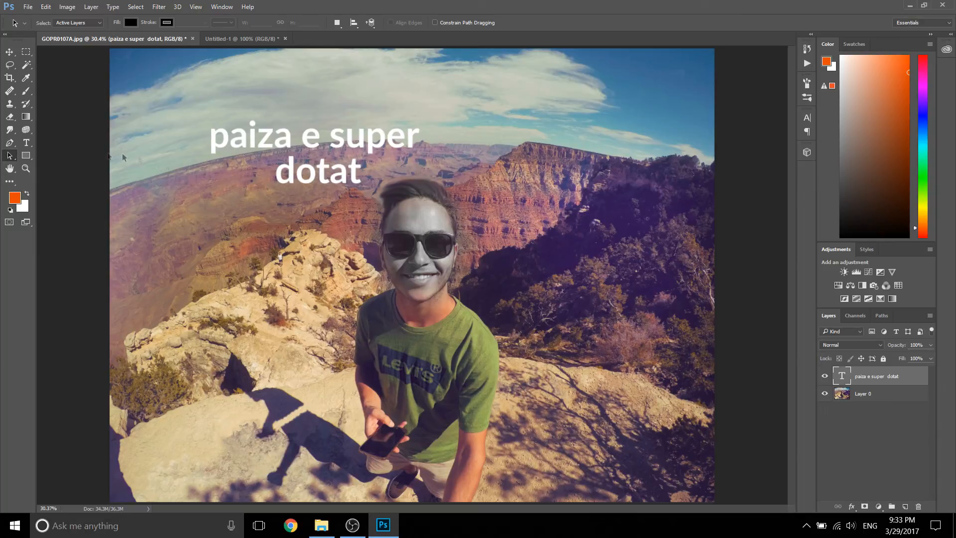
Step: Switch to the Pen tool and view its drawing mode choices, keeping Shape
{"action": "left_click", "coordinate": [12, 145]}
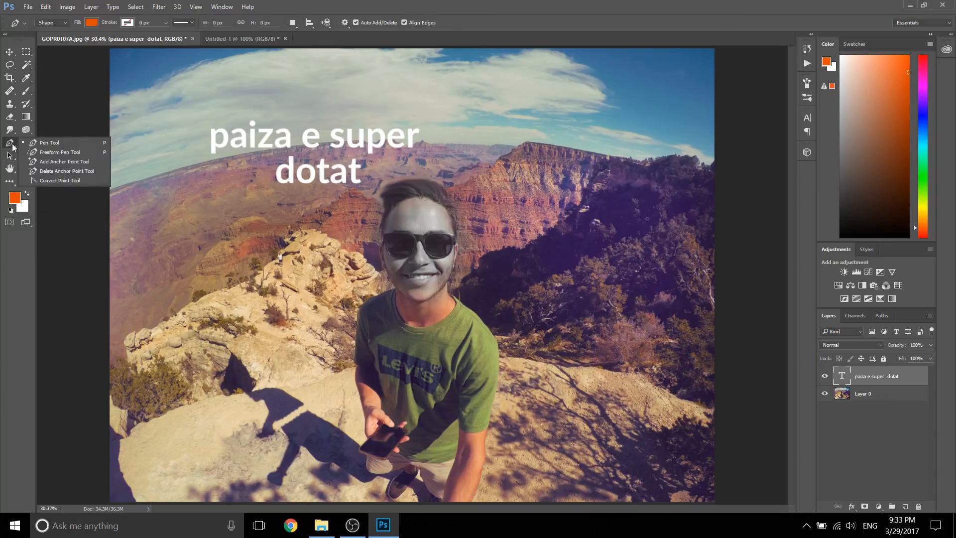
{"action": "left_click", "coordinate": [49, 143]}
{"action": "left_click", "coordinate": [52, 22]}
{"action": "left_click", "coordinate": [435, 4]}
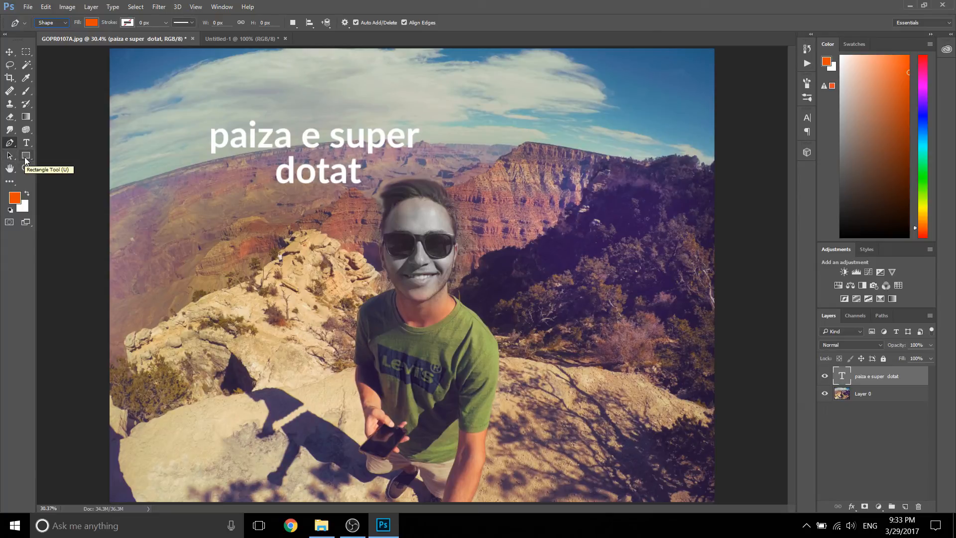
Step: Try drawing a diagonal 1 px line across the text with the Line tool, then undo it
{"action": "left_click", "coordinate": [24, 158]}
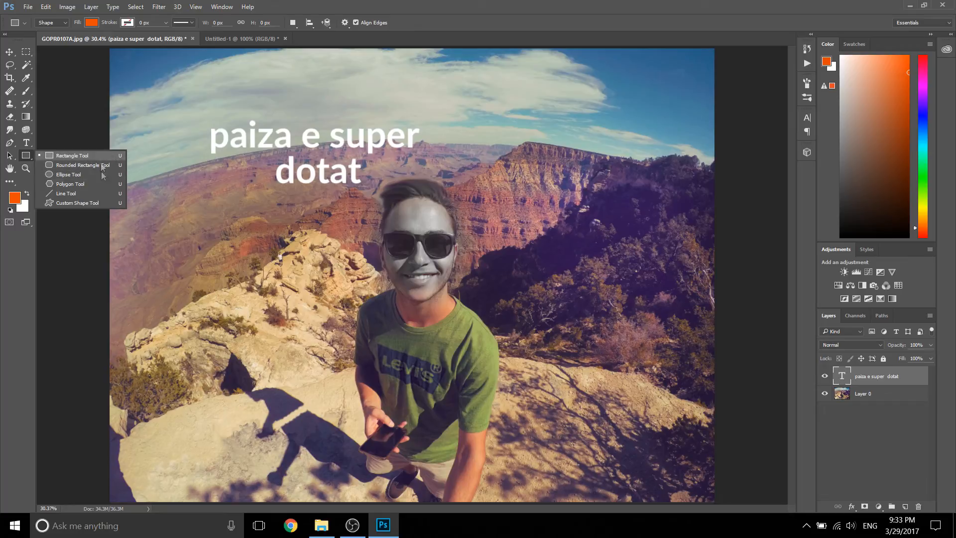
{"action": "left_click", "coordinate": [73, 193]}
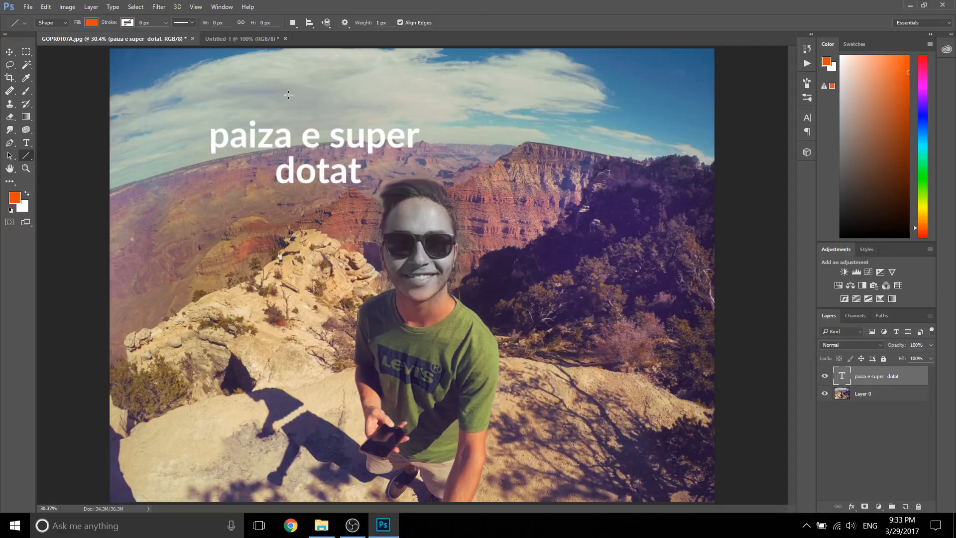
{"action": "mouse_move", "coordinate": [288, 95]}
{"action": "left_mouse_down"}
{"action": "mouse_move", "coordinate": [298, 85]}
{"action": "mouse_move", "coordinate": [577, 84]}
{"action": "mouse_move", "coordinate": [563, 282]}
{"action": "mouse_move", "coordinate": [378, 333]}
{"action": "mouse_move", "coordinate": [299, 341]}
{"action": "mouse_move", "coordinate": [211, 259]}
{"action": "mouse_move", "coordinate": [428, 92]}
{"action": "mouse_move", "coordinate": [199, 100]}
{"action": "mouse_move", "coordinate": [287, 104]}
{"action": "mouse_move", "coordinate": [339, 213]}
{"action": "left_mouse_up"}
{"action": "key", "text": "ctrl+z"}
Step: Try drawing a solid orange rabbit about 1131 × 1348 px with the Custom Shape tool, then undo it
{"action": "right_click", "coordinate": [28, 157]}
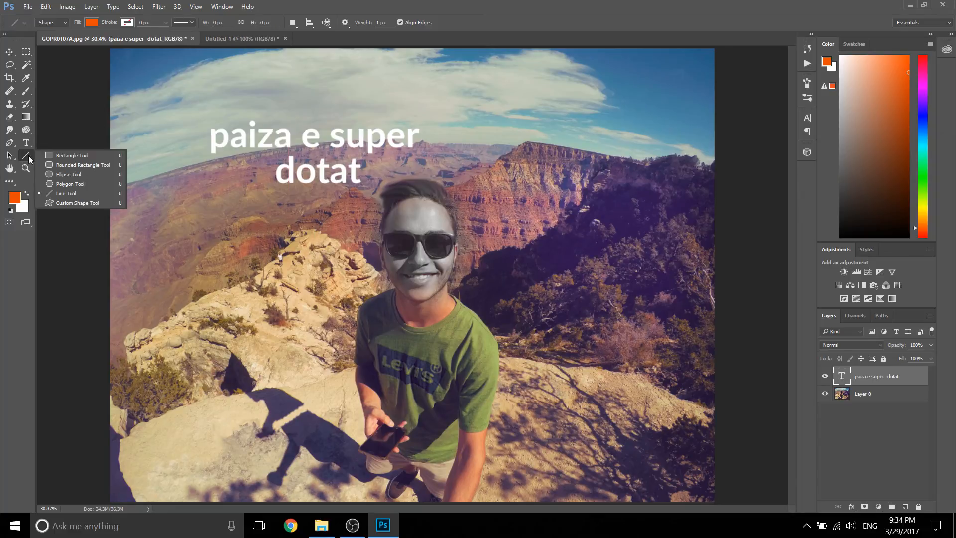
{"action": "left_click", "coordinate": [58, 203]}
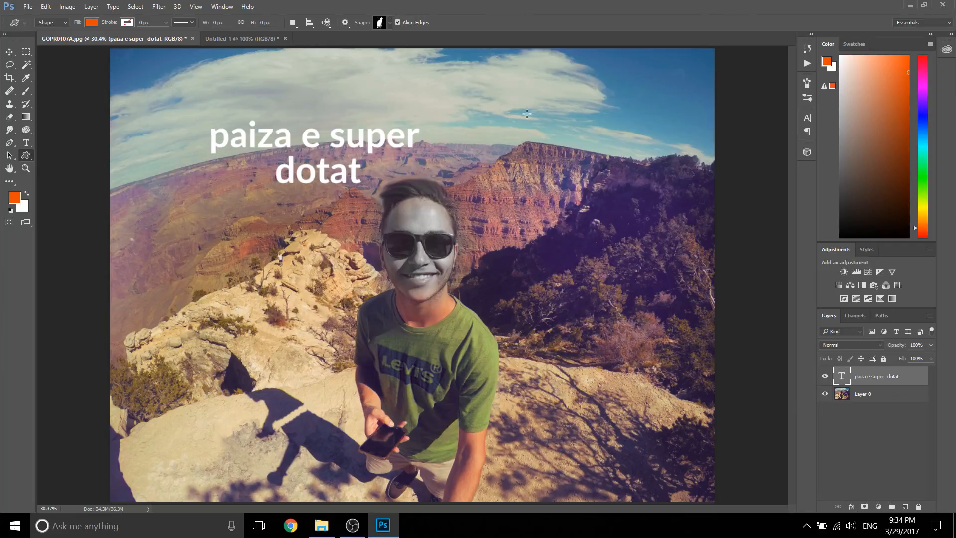
{"action": "left_click", "coordinate": [390, 23]}
{"action": "left_click", "coordinate": [410, 46]}
{"action": "left_click", "coordinate": [476, 11]}
{"action": "left_click_drag", "start_coordinate": [490, 116], "coordinate": [662, 320]}
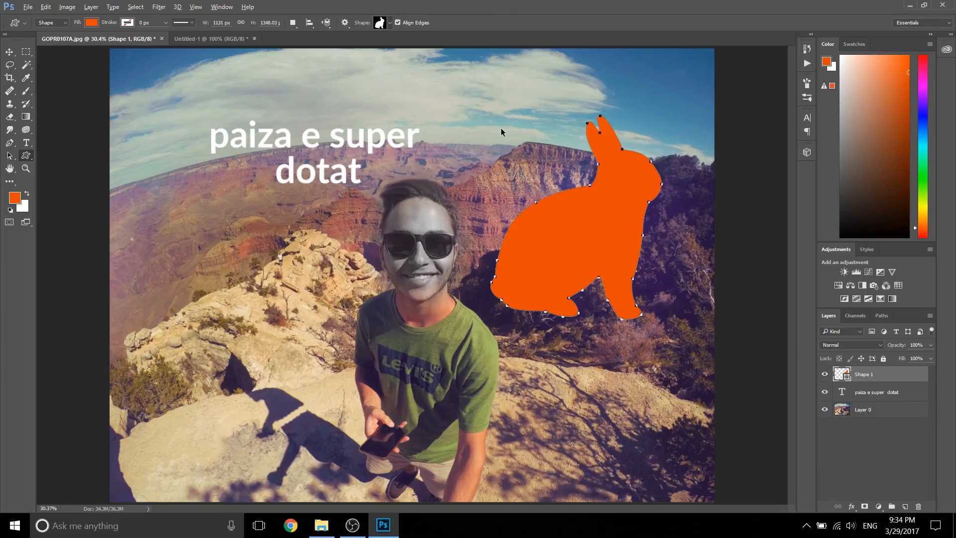
{"action": "key", "text": "ctrl+z"}
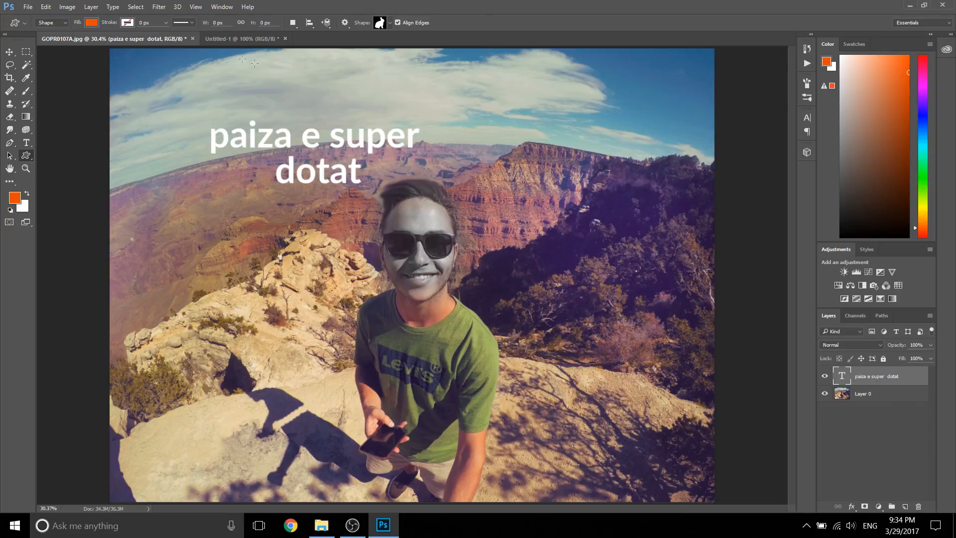
Step: Set the custom shape's fill to none and its stroke to solid white
{"action": "left_click", "coordinate": [92, 22]}
{"action": "left_click", "coordinate": [49, 42]}
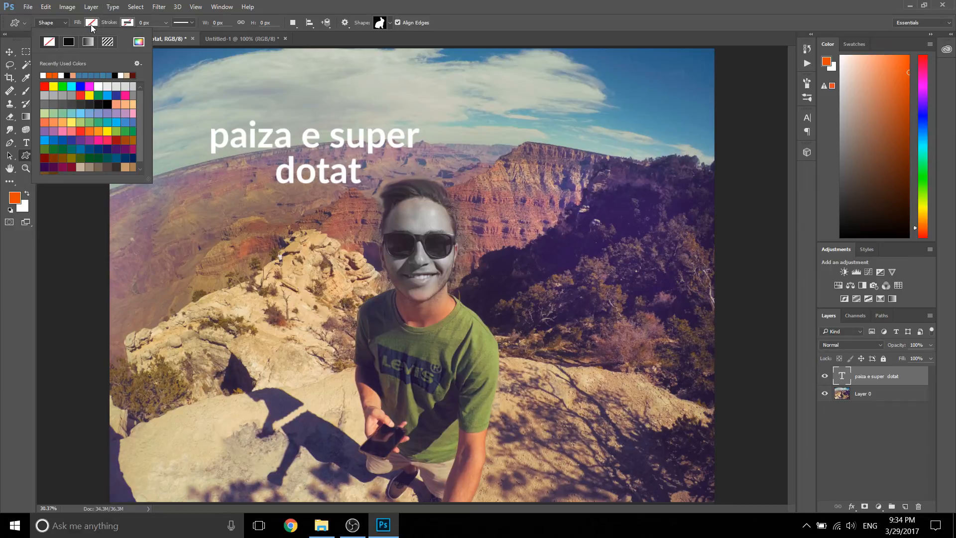
{"action": "left_click", "coordinate": [128, 22]}
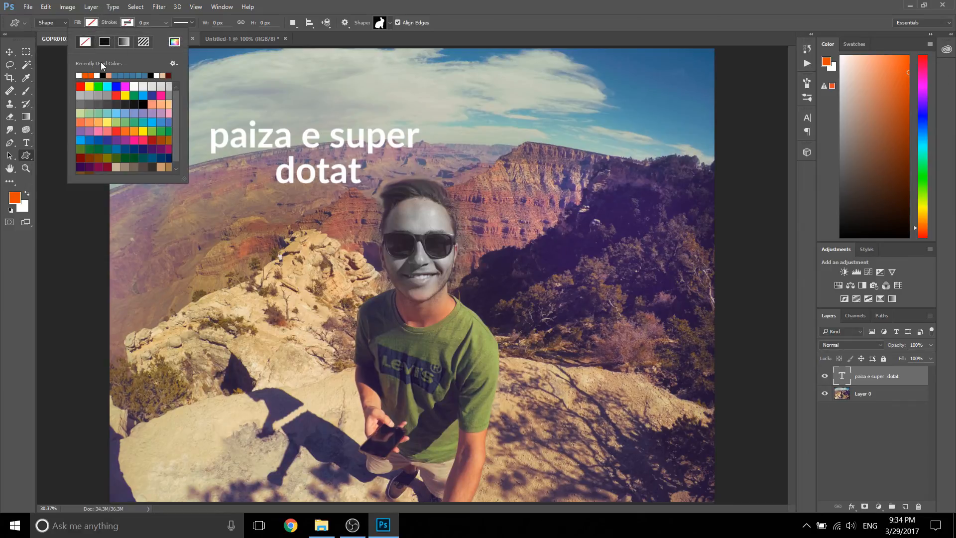
{"action": "left_click", "coordinate": [104, 41]}
{"action": "left_click", "coordinate": [438, 4]}
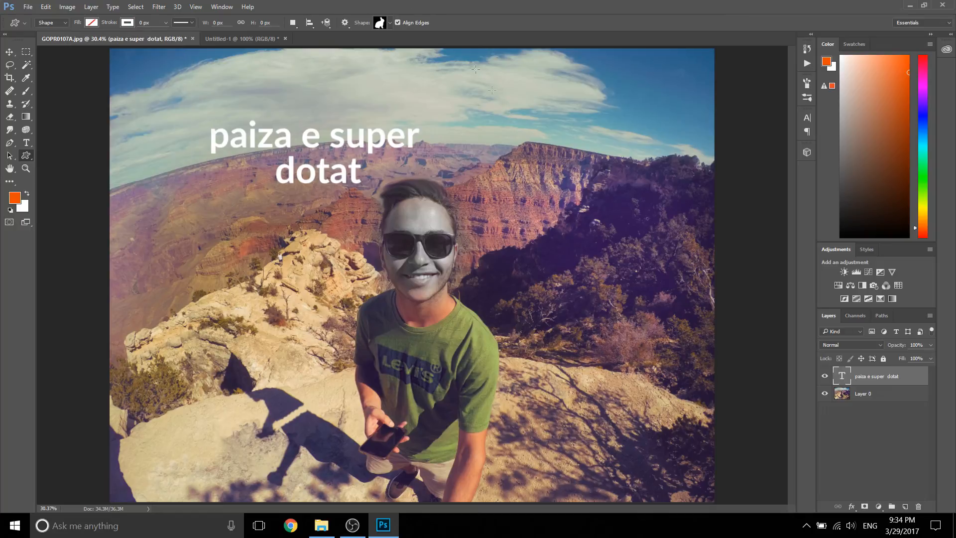
Step: Draw a rabbit outline about 1366 × 1628 px over the trees beside the man and set its stroke width to 8.92 px
{"action": "left_click_drag", "start_coordinate": [520, 154], "coordinate": [725, 398]}
{"action": "left_click_drag", "start_coordinate": [670, 281], "coordinate": [640, 258]}
{"action": "key", "text": "ctrl+z"}
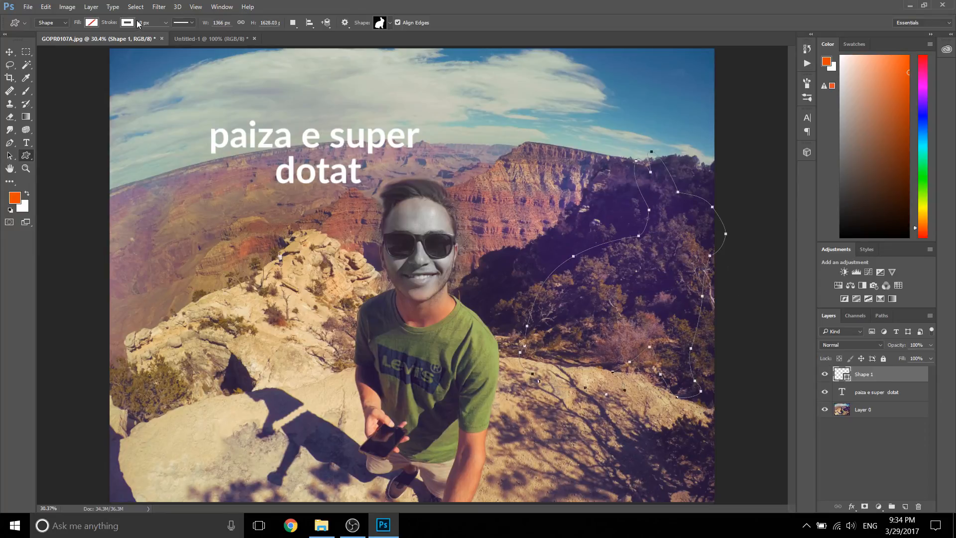
{"action": "left_click", "coordinate": [166, 22]}
{"action": "left_click_drag", "start_coordinate": [162, 33], "coordinate": [178, 33]}
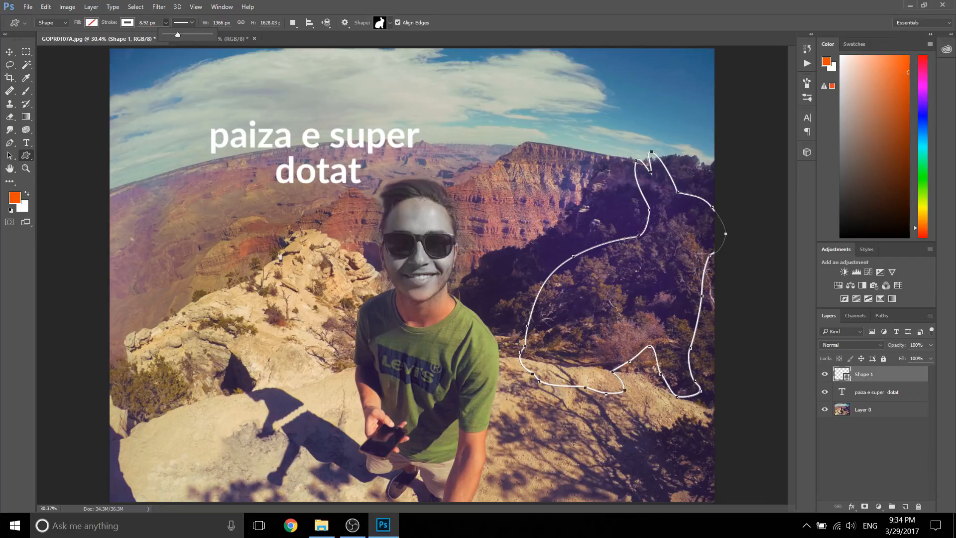
Step: Try moving the outlined rabbit over the man with the Move tool, then undo the move and the stroke width change
{"action": "left_click", "coordinate": [872, 393]}
{"action": "left_click", "coordinate": [876, 377]}
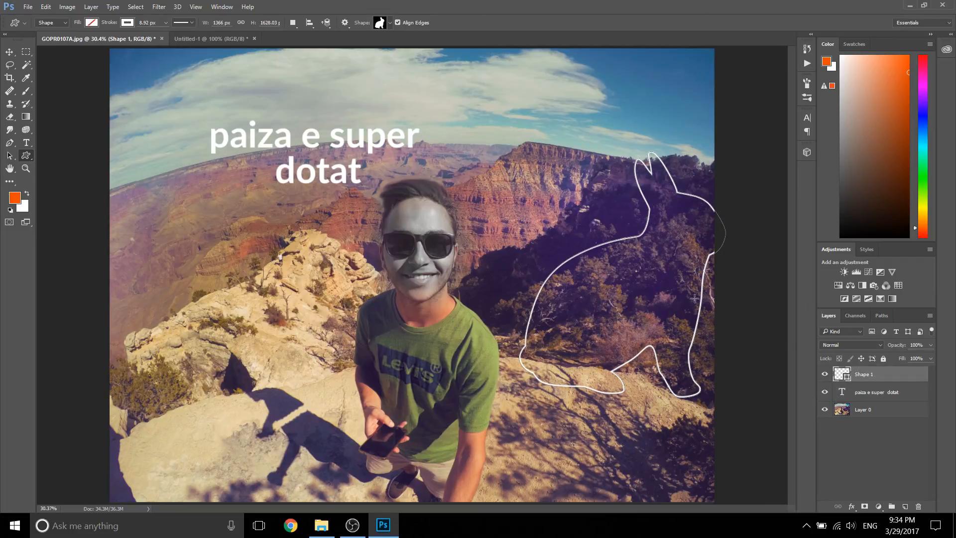
{"action": "key", "text": "v"}
{"action": "left_click_drag", "start_coordinate": [635, 280], "coordinate": [379, 270]}
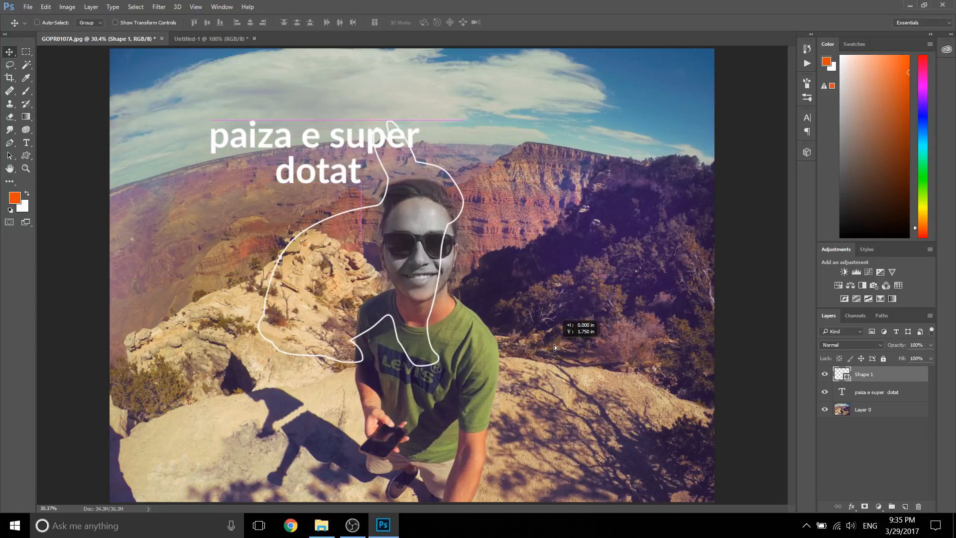
{"action": "key", "text": "ctrl+z"}
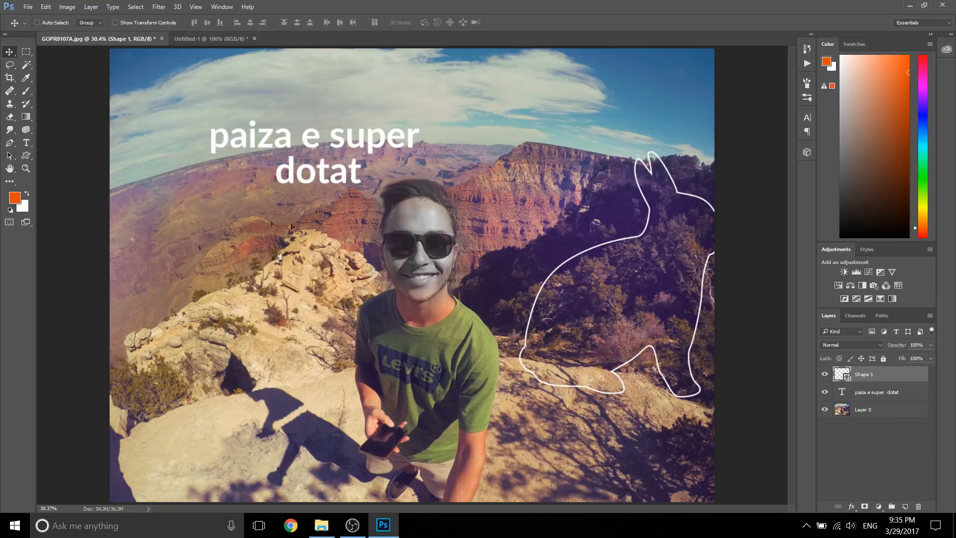
{"action": "key", "text": "ctrl+alt+z"}
Step: Try filling the rabbit with solid orange, then delete its shape layer
{"action": "left_click", "coordinate": [28, 158]}
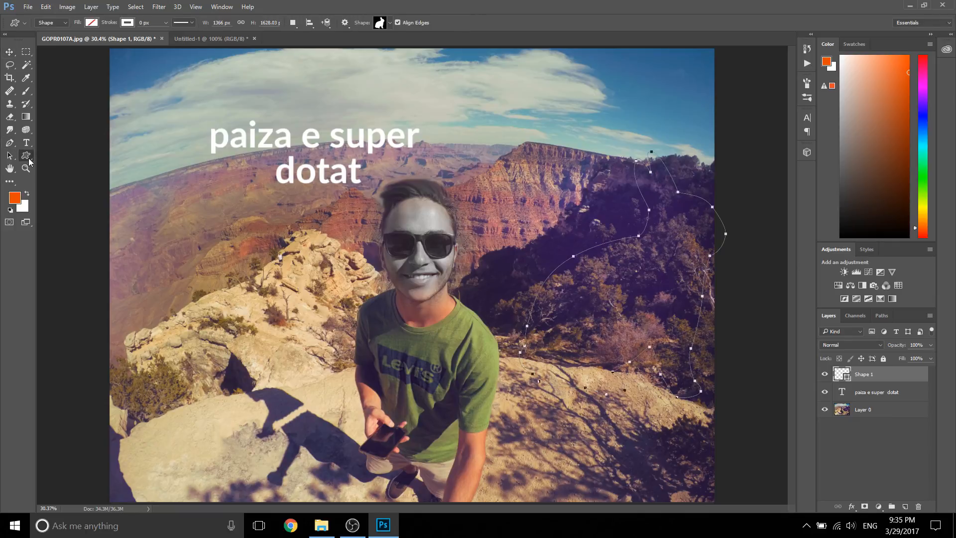
{"action": "left_click", "coordinate": [389, 23]}
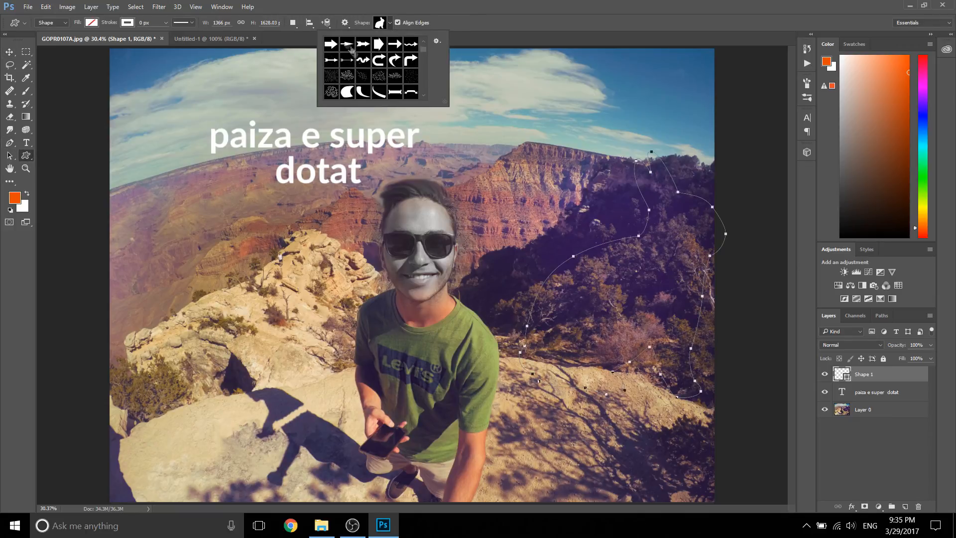
{"action": "left_click", "coordinate": [92, 23]}
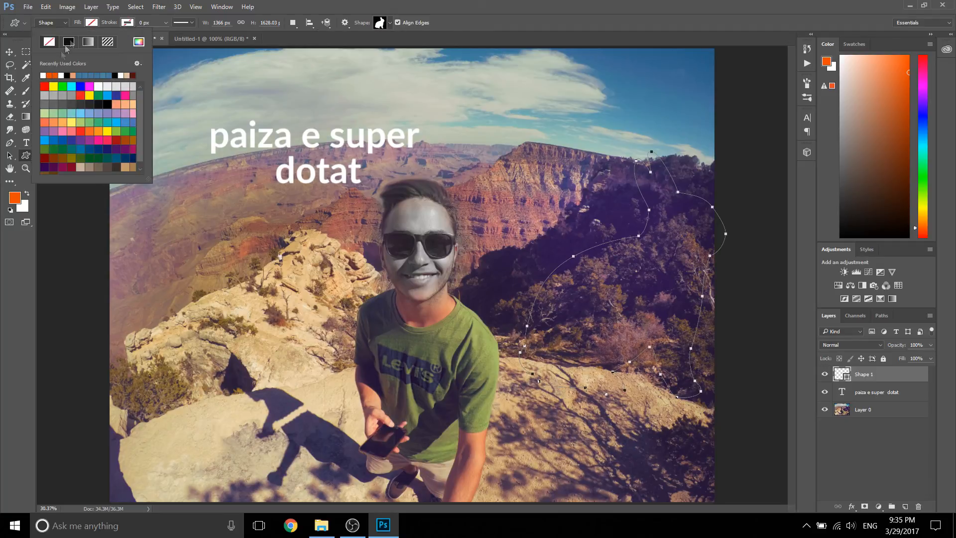
{"action": "left_click", "coordinate": [68, 41]}
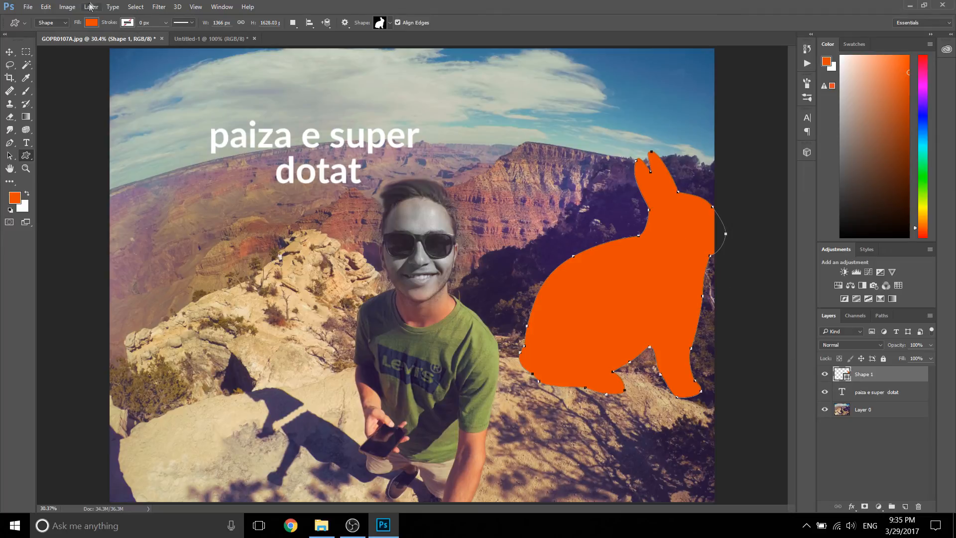
{"action": "left_click", "coordinate": [898, 375]}
{"action": "key", "text": "Delete"}
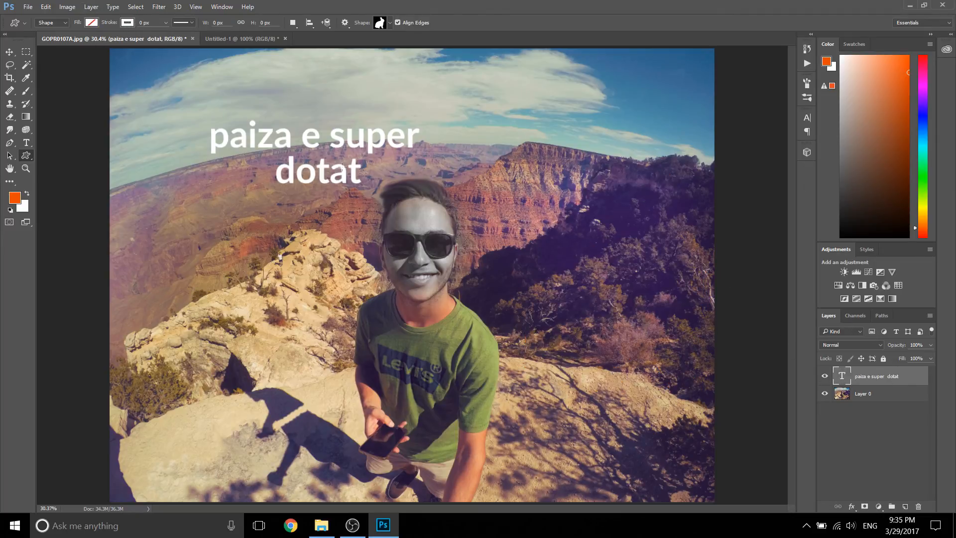
Step: Zoom in on the man's face with the Zoom tool and pan around the enlarged photo
{"action": "left_click", "coordinate": [9, 169]}
{"action": "key", "text": "z"}
{"action": "left_click", "coordinate": [404, 207]}
{"action": "left_click", "coordinate": [440, 211]}
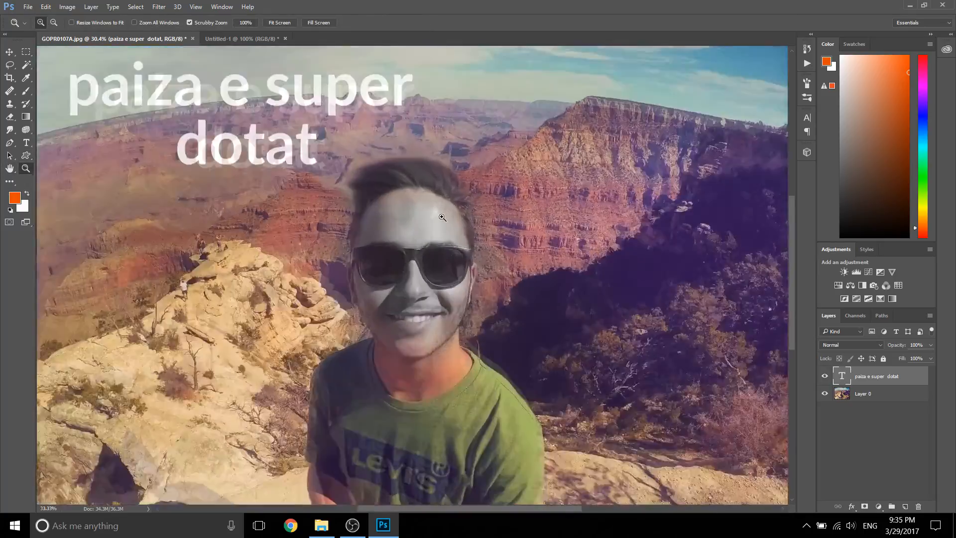
{"action": "left_click", "coordinate": [439, 210]}
{"action": "left_click", "coordinate": [425, 199]}
{"action": "left_click_drag", "start_coordinate": [405, 194], "coordinate": [489, 52]}
{"action": "left_click_drag", "start_coordinate": [480, 226], "coordinate": [506, 412]}
{"action": "left_click_drag", "start_coordinate": [55, 137], "coordinate": [90, 316]}
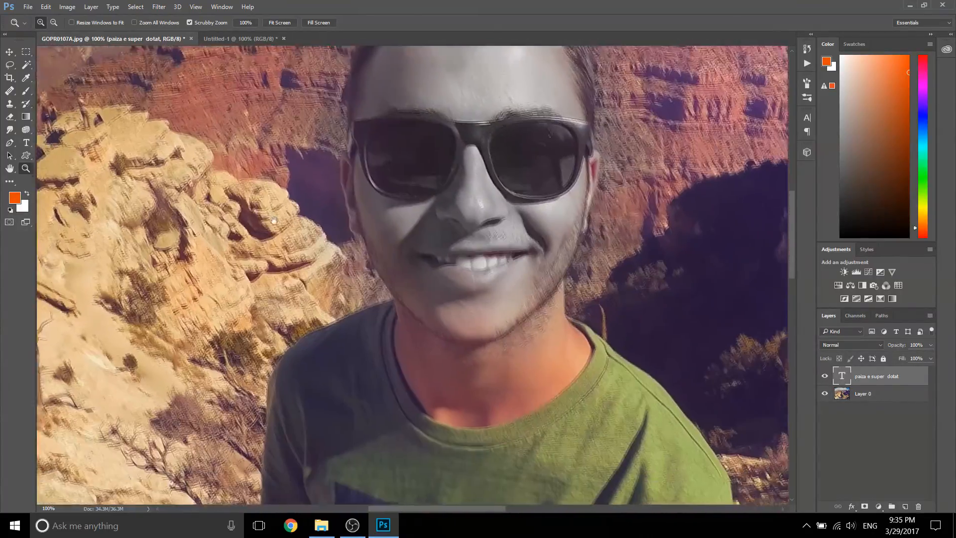
Step: Zoom out, view the photo at 100%, and fit the whole image on screen
{"action": "left_click", "coordinate": [293, 230], "text": "alt"}
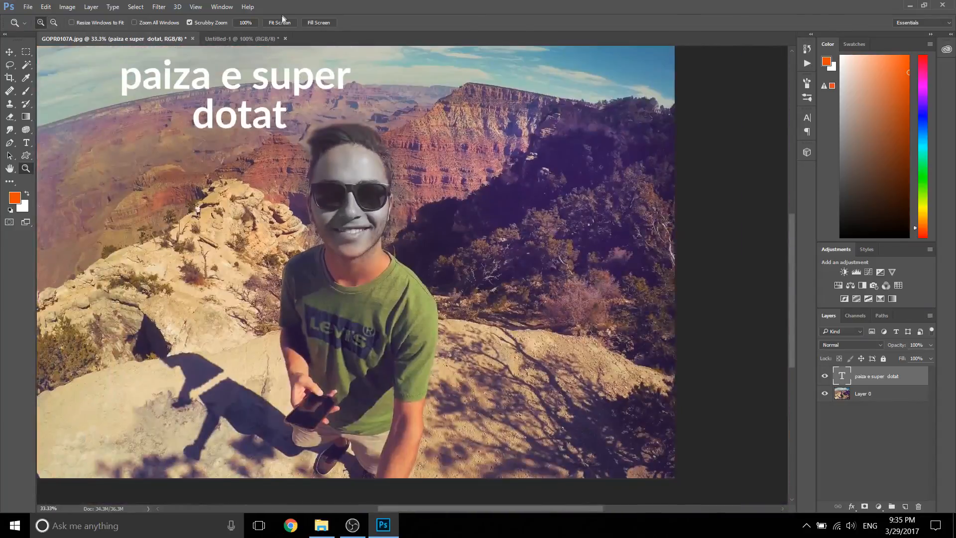
{"action": "left_click", "coordinate": [280, 22]}
{"action": "left_click", "coordinate": [245, 23]}
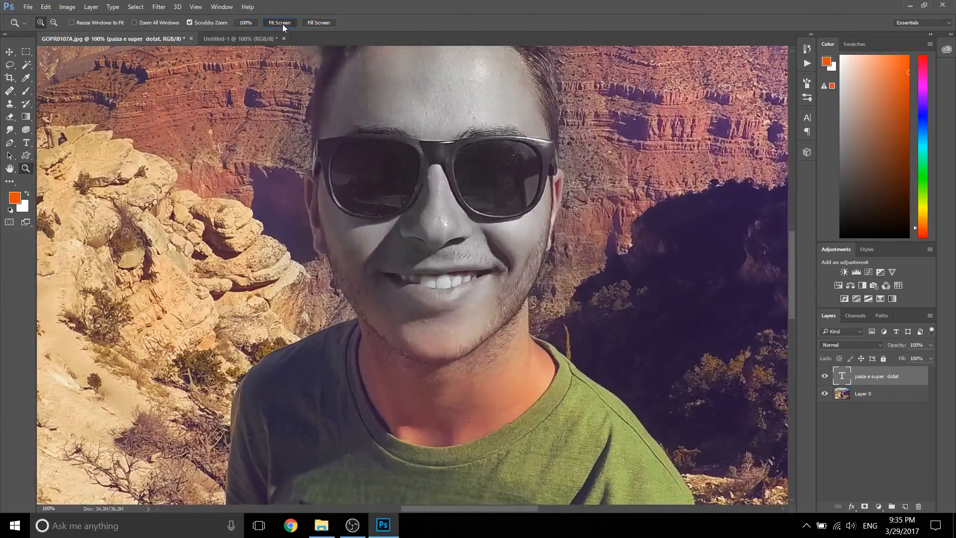
{"action": "left_click", "coordinate": [281, 23]}
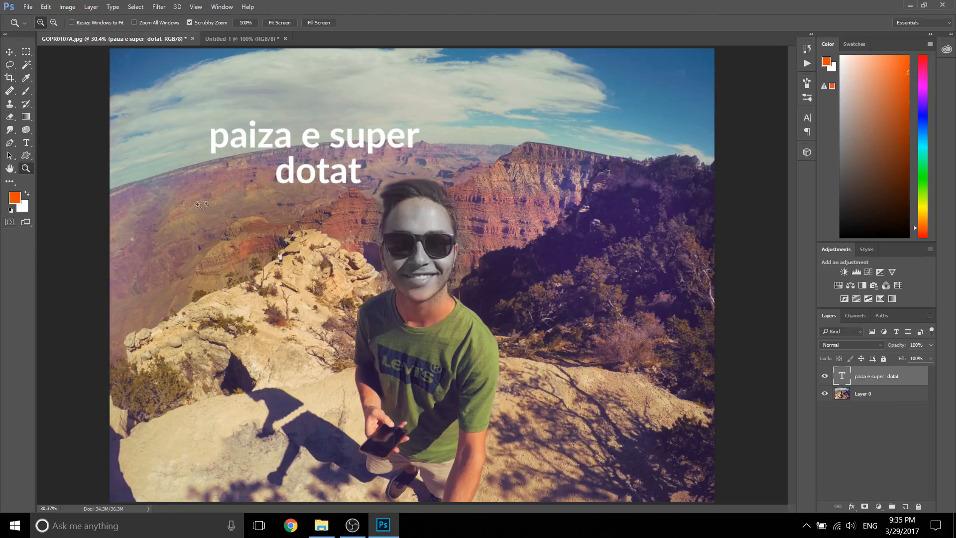
Step: Switch the screen mode to full screen with the menu bar
{"action": "key", "text": "f"}
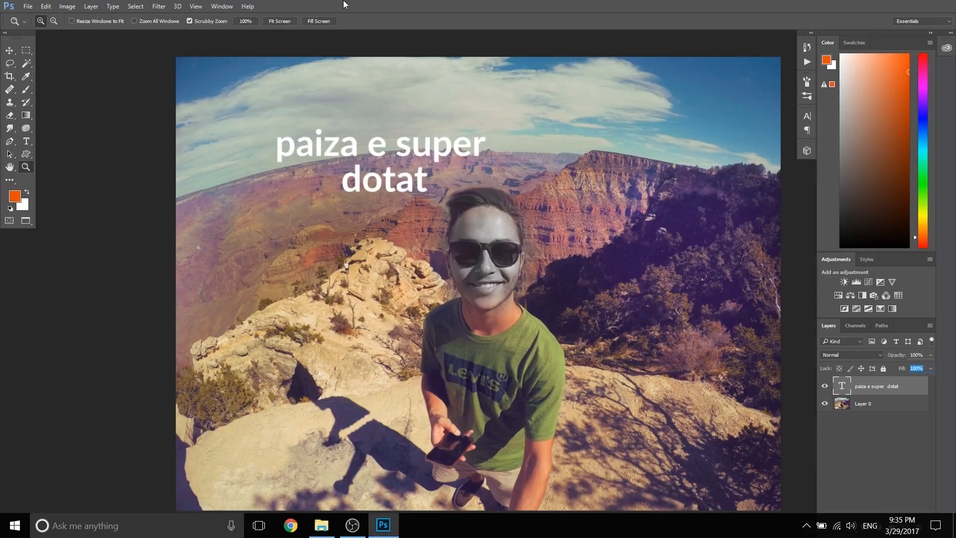
{"action": "left_click", "coordinate": [327, 526]}
{"action": "left_click", "coordinate": [708, 159]}
Step: Toggle Quick Mask mode, leaving it on, and check the layer highlight by selecting Layer 0 and the text layer again
{"action": "left_click", "coordinate": [9, 221]}
{"action": "left_click", "coordinate": [9, 222]}
{"action": "left_click", "coordinate": [10, 222]}
{"action": "double_click", "coordinate": [10, 222]}
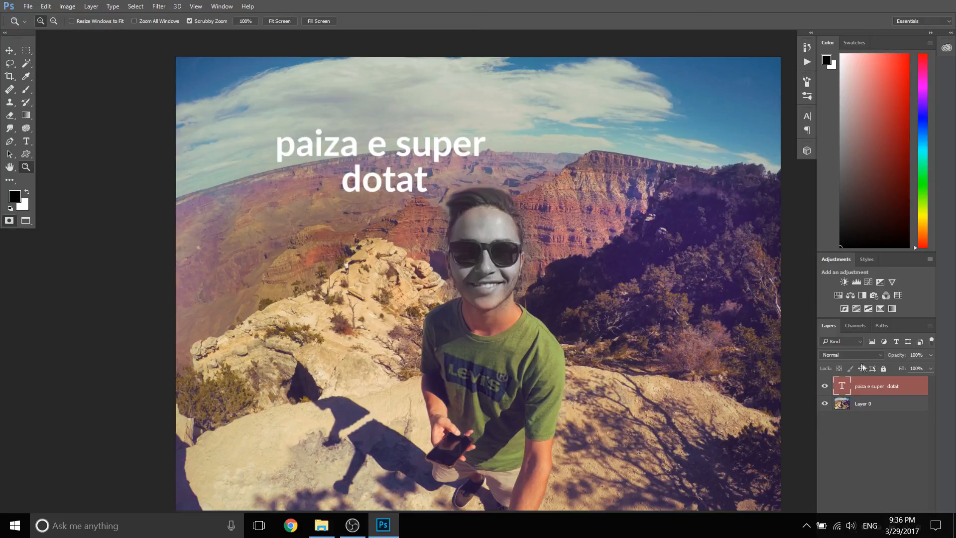
{"action": "left_click", "coordinate": [874, 403]}
{"action": "left_click", "coordinate": [874, 390]}
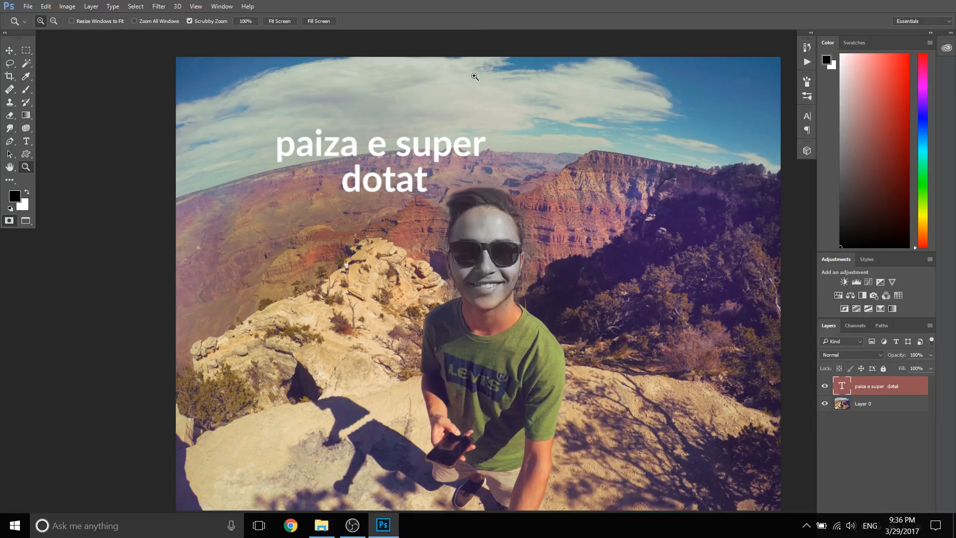